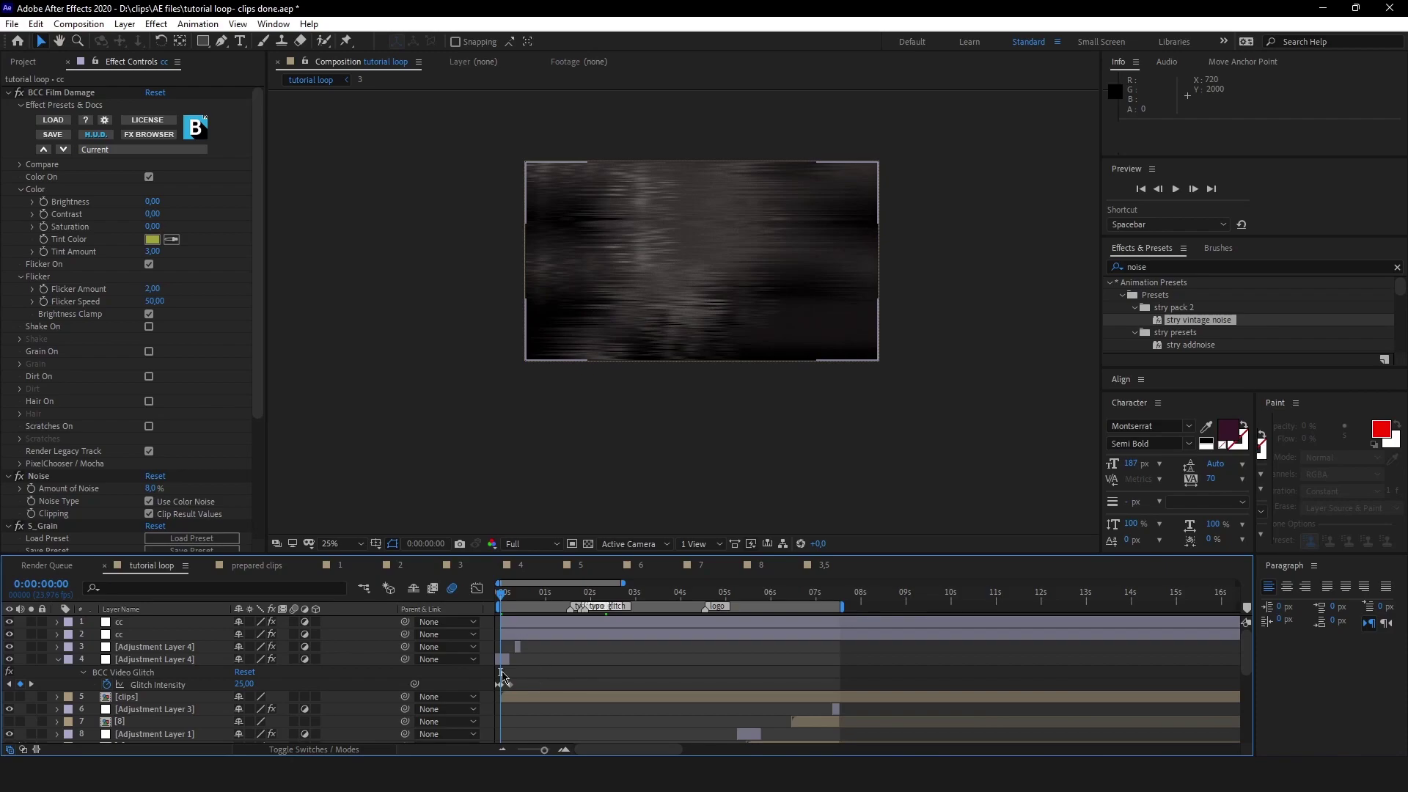
- Hide both Adjustment Layer 4 glitch layers and preview the opening of the composition without them
scroll(501, 672, "up", 3)
left_click(531, 661)
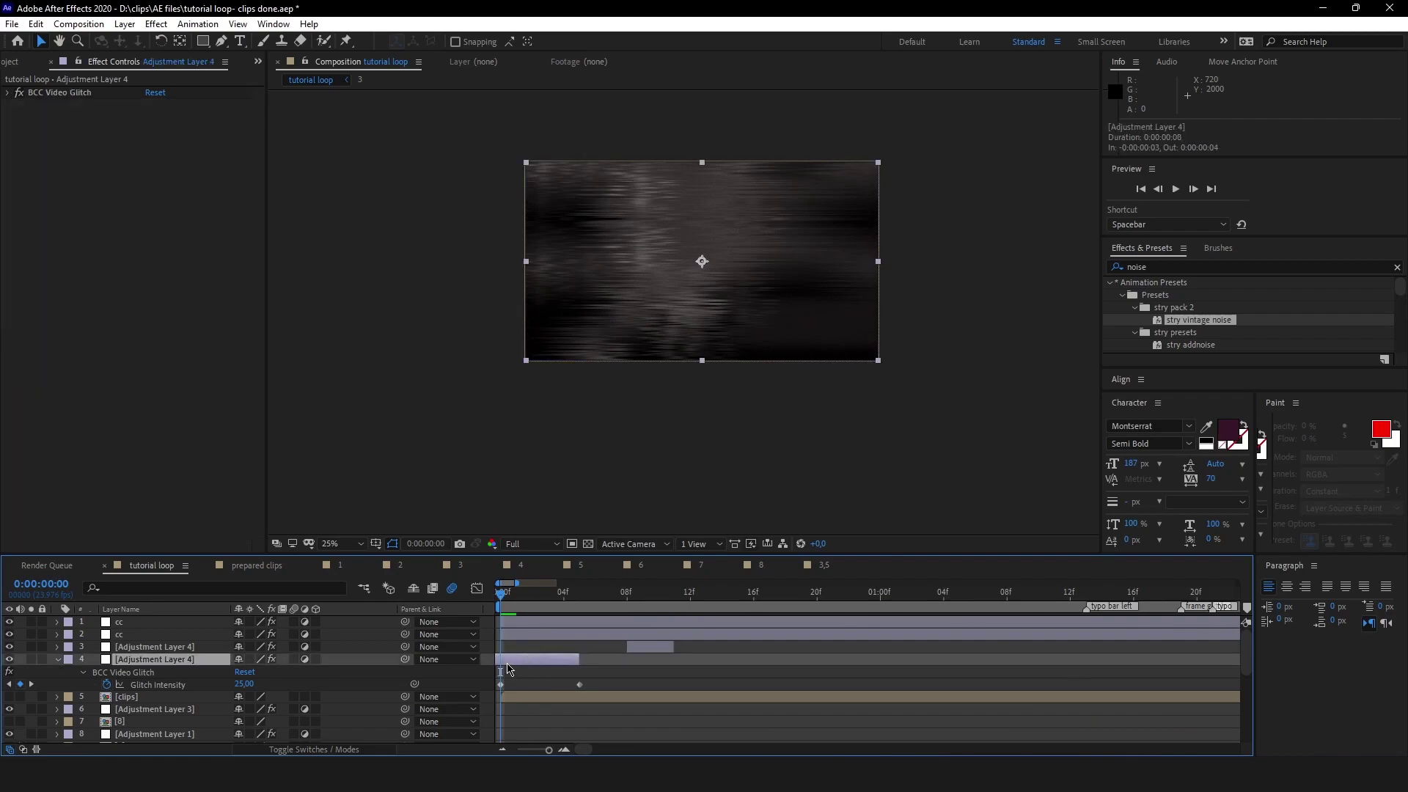
key("u")
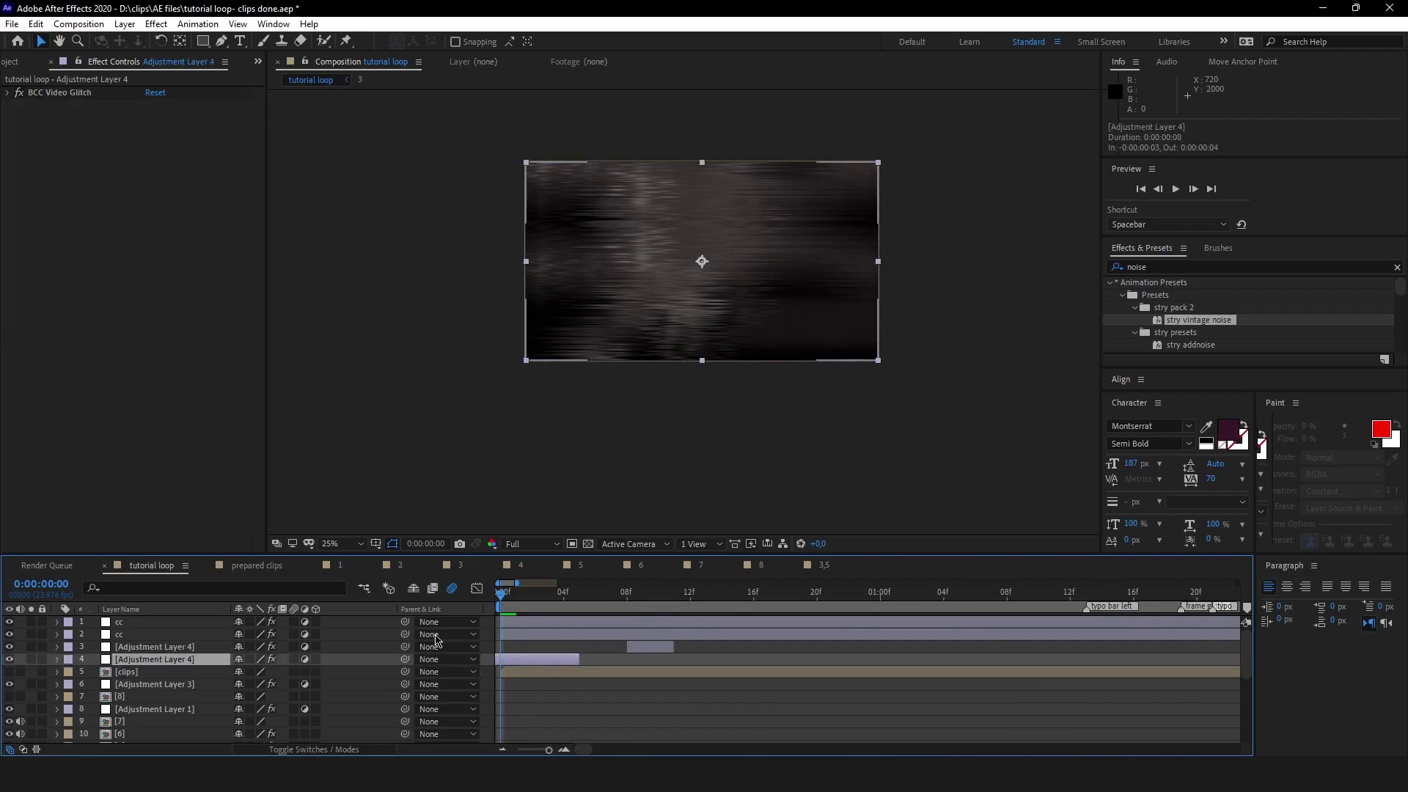
left_click(9, 659)
left_click(635, 648)
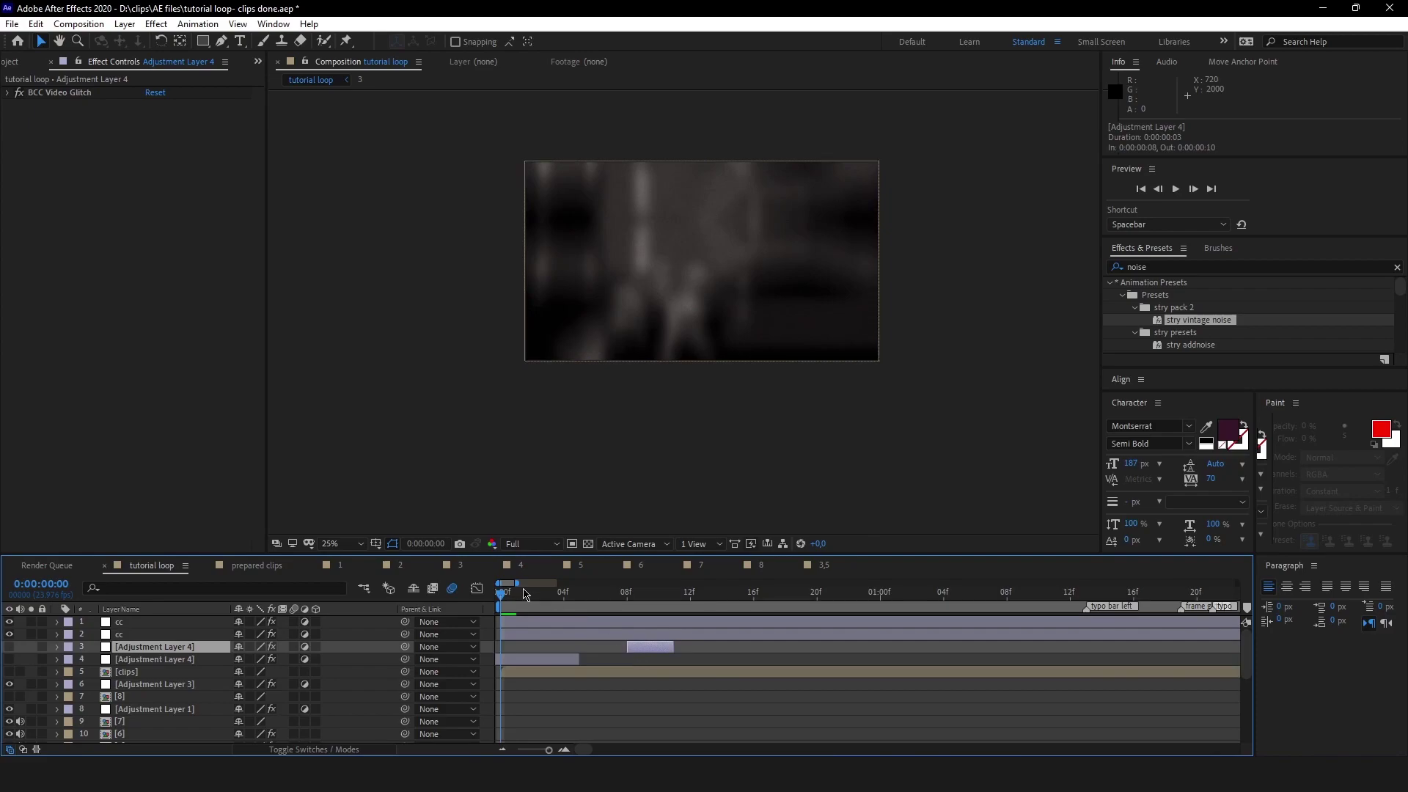
left_click_drag(509, 587, 477, 614)
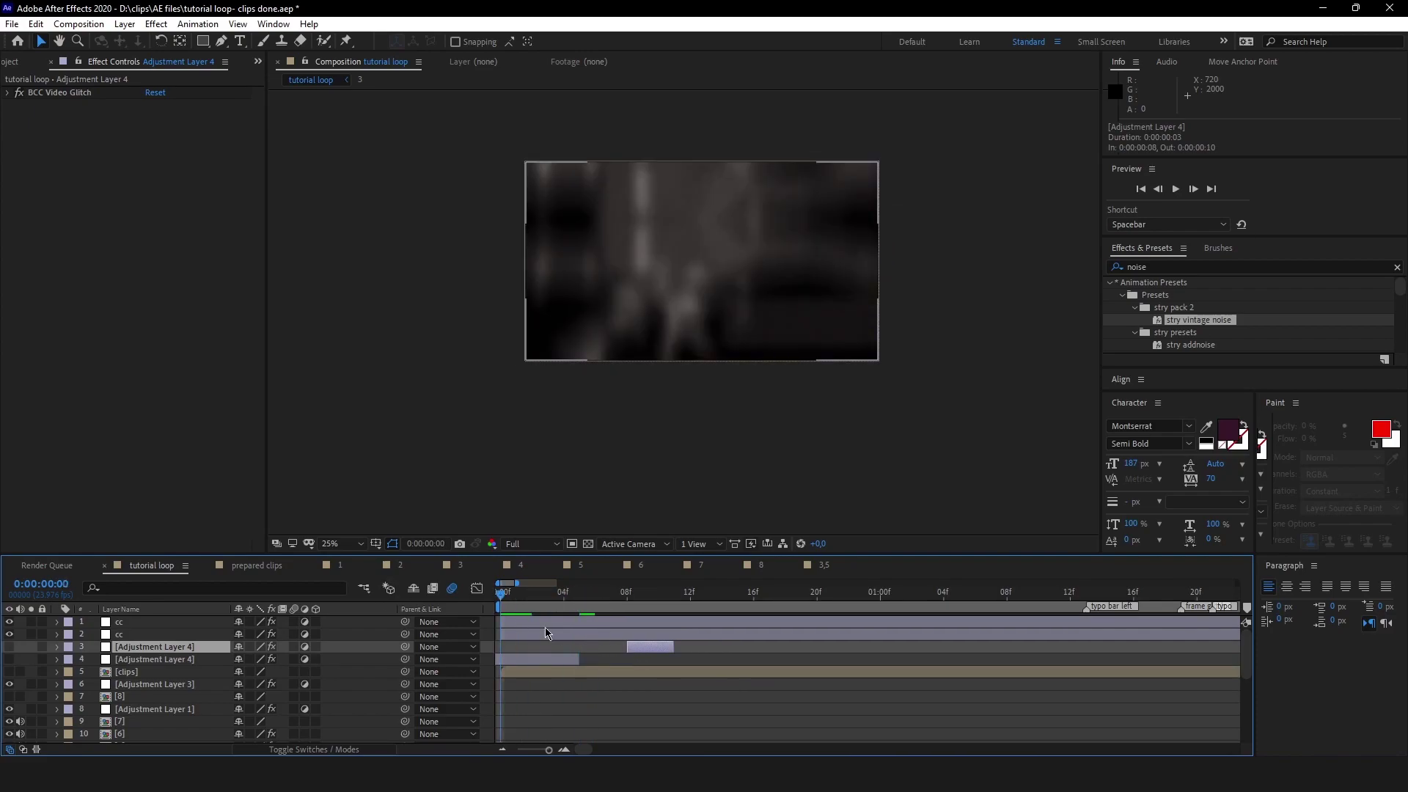
key("space")
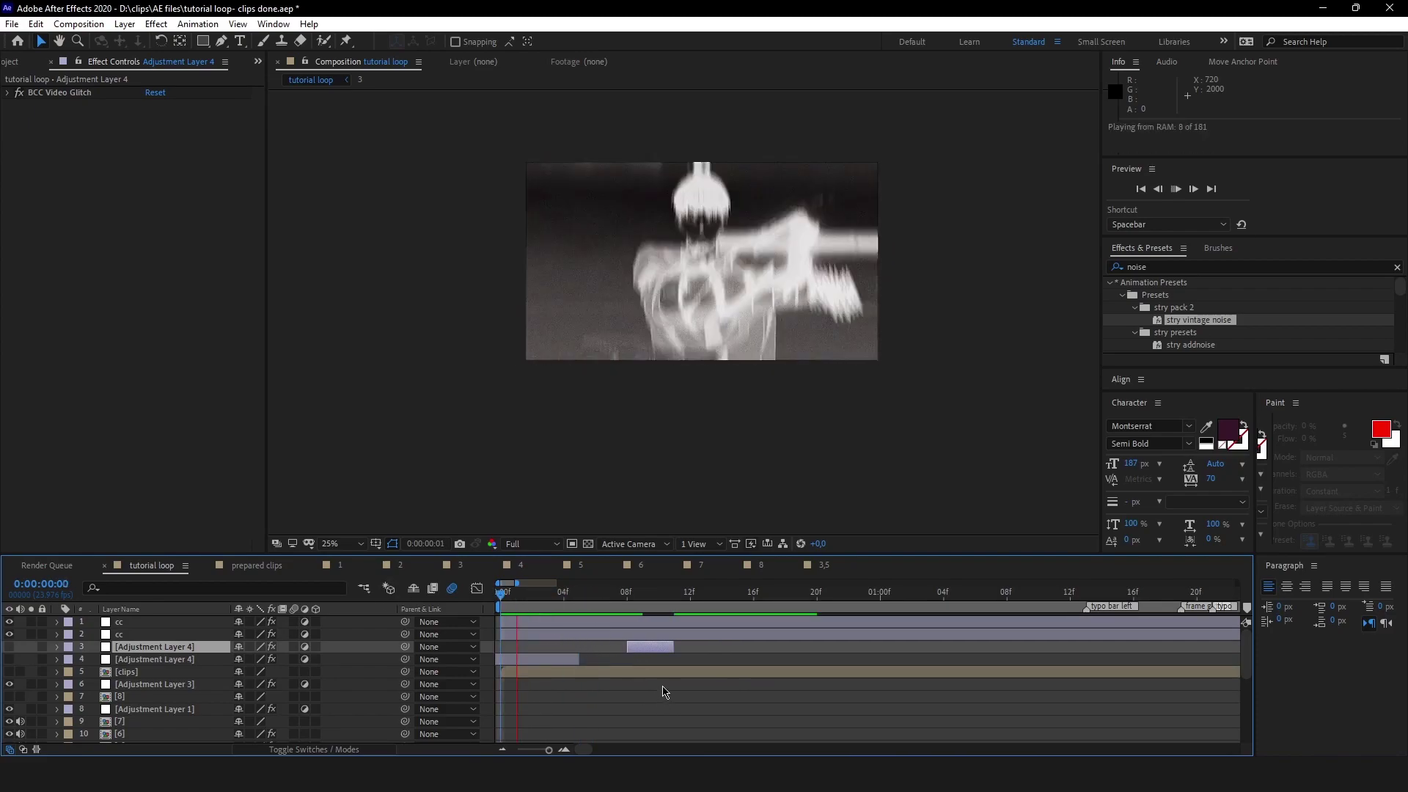
key("space")
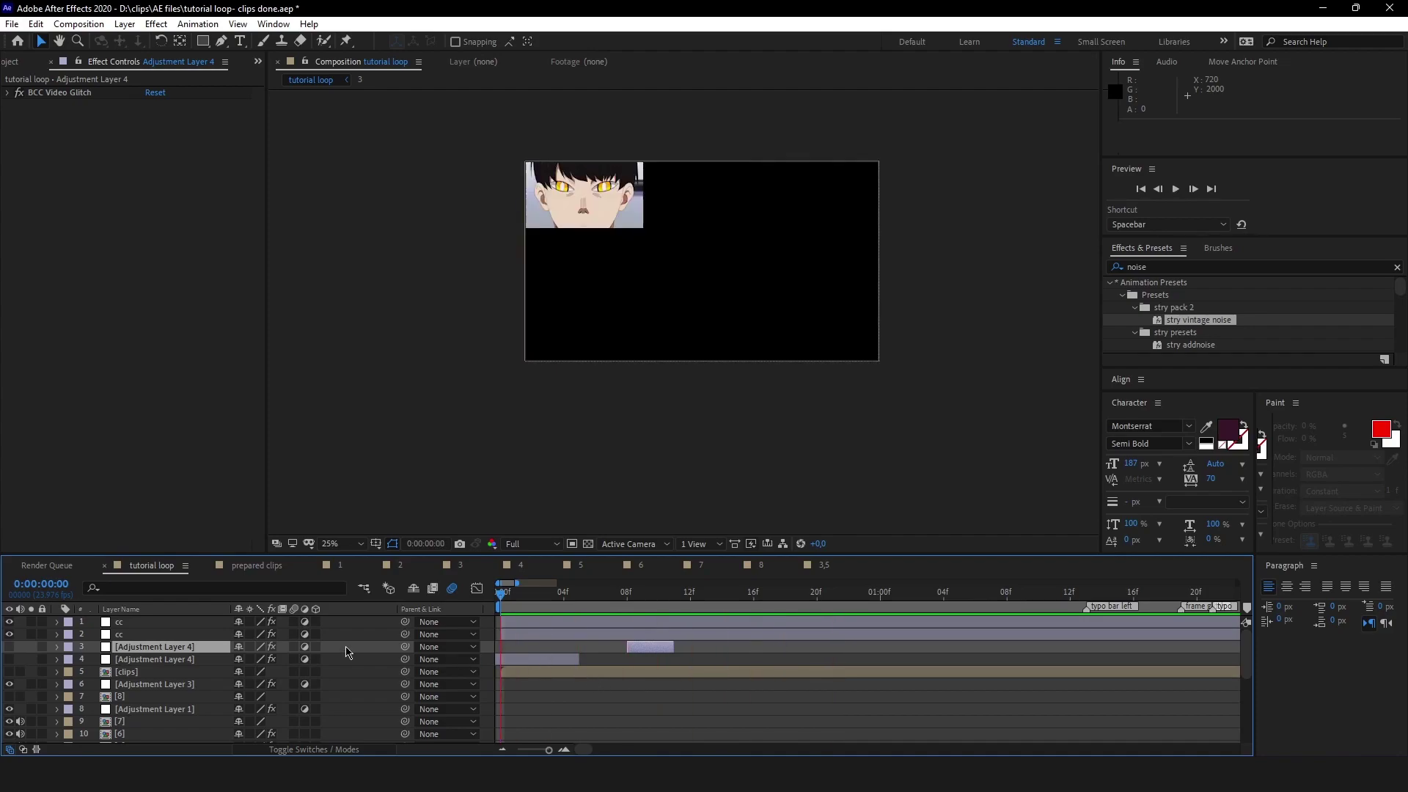
- Turn both Adjustment Layer 4 glitch layers back on and preview the opening with the glitch
left_click(536, 671)
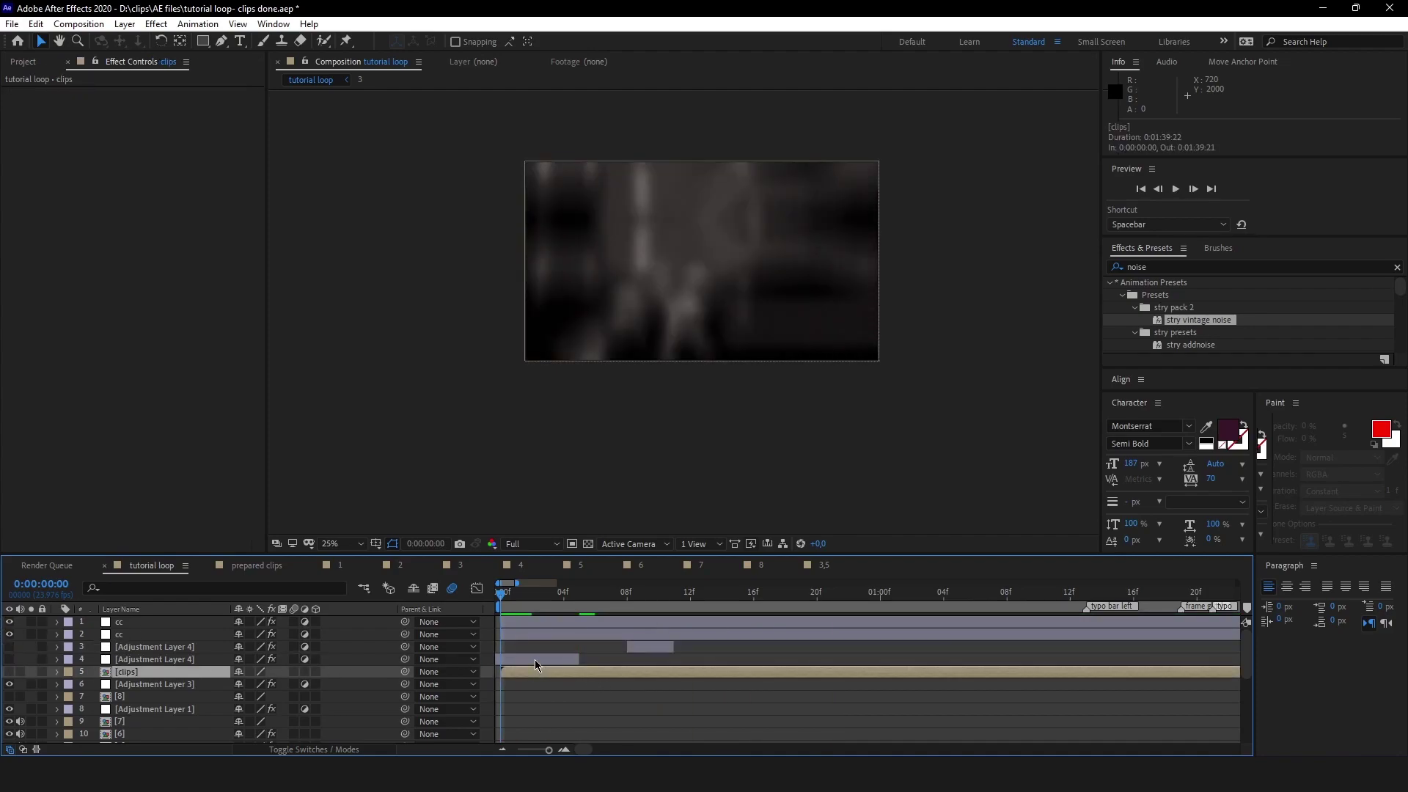
left_click(540, 659)
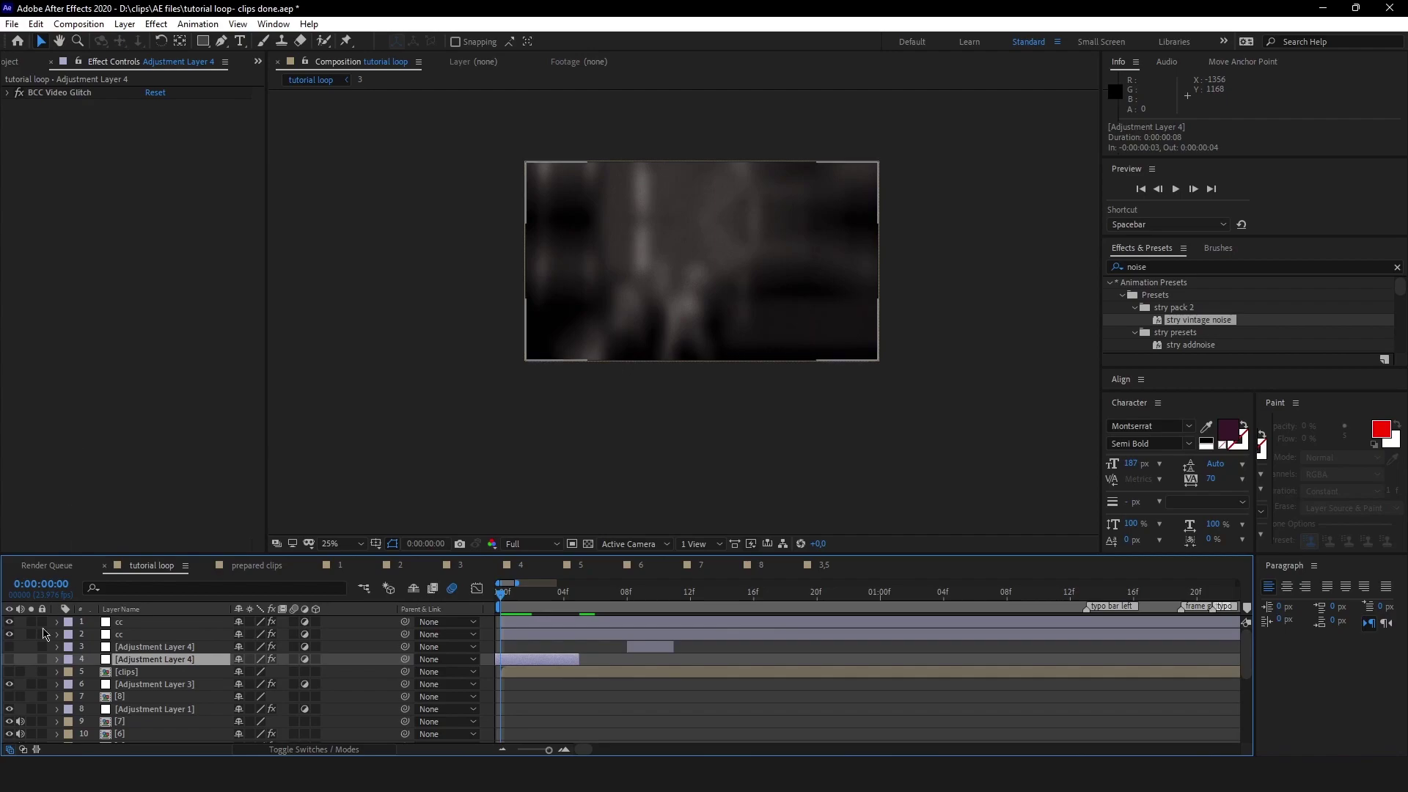
left_click(10, 658)
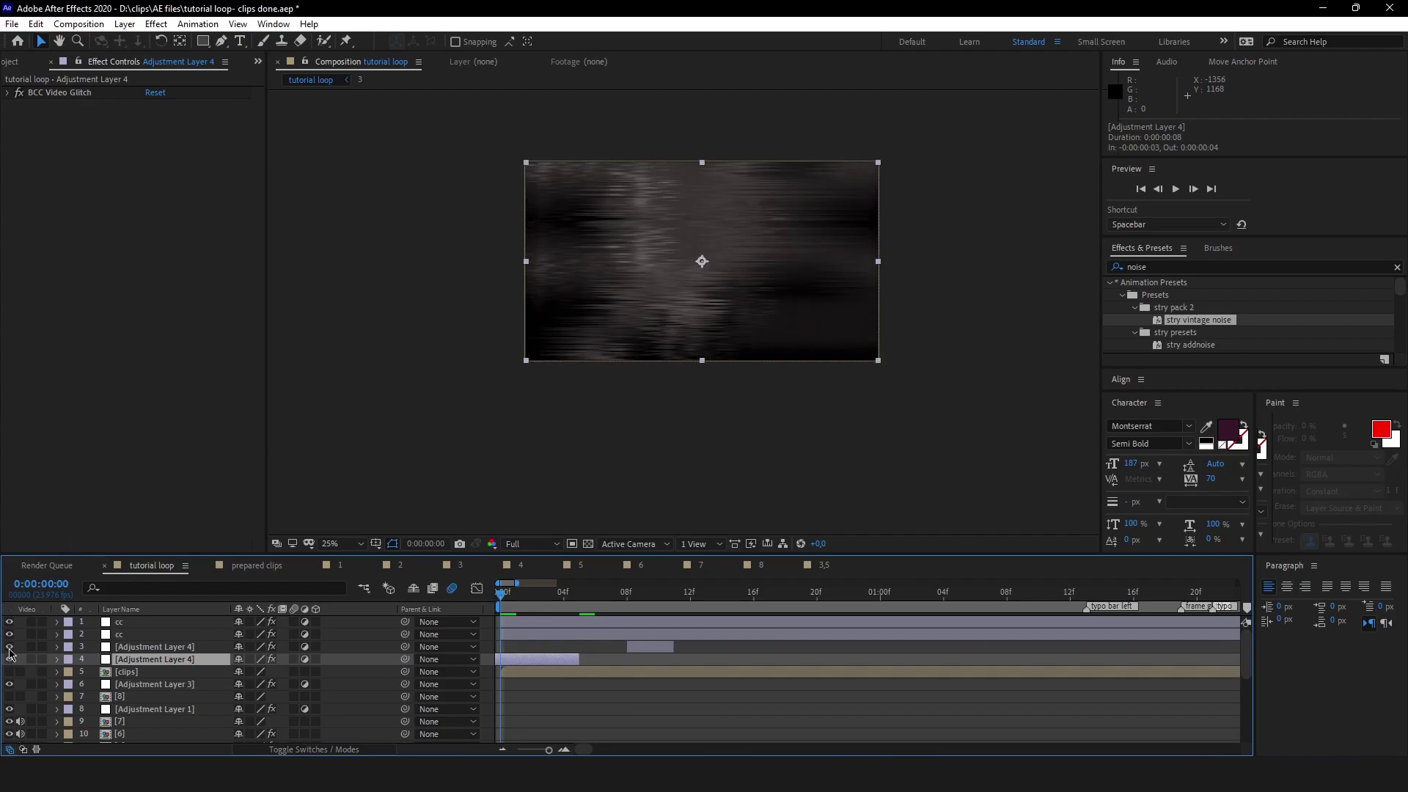
left_click(638, 673)
key("space")
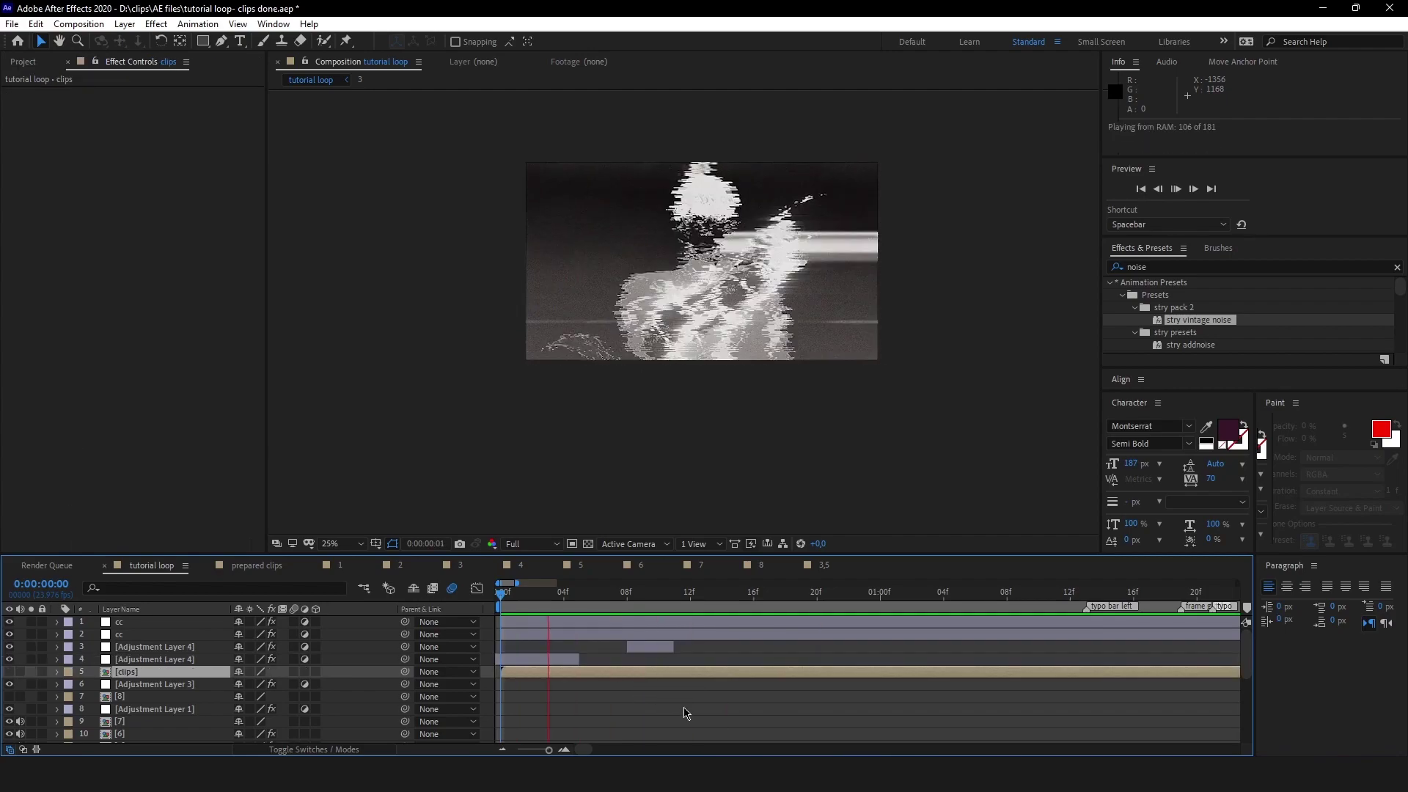
- Add a new adjustment layer and trim it to a single frame at 0:00:00:13
left_click(670, 647)
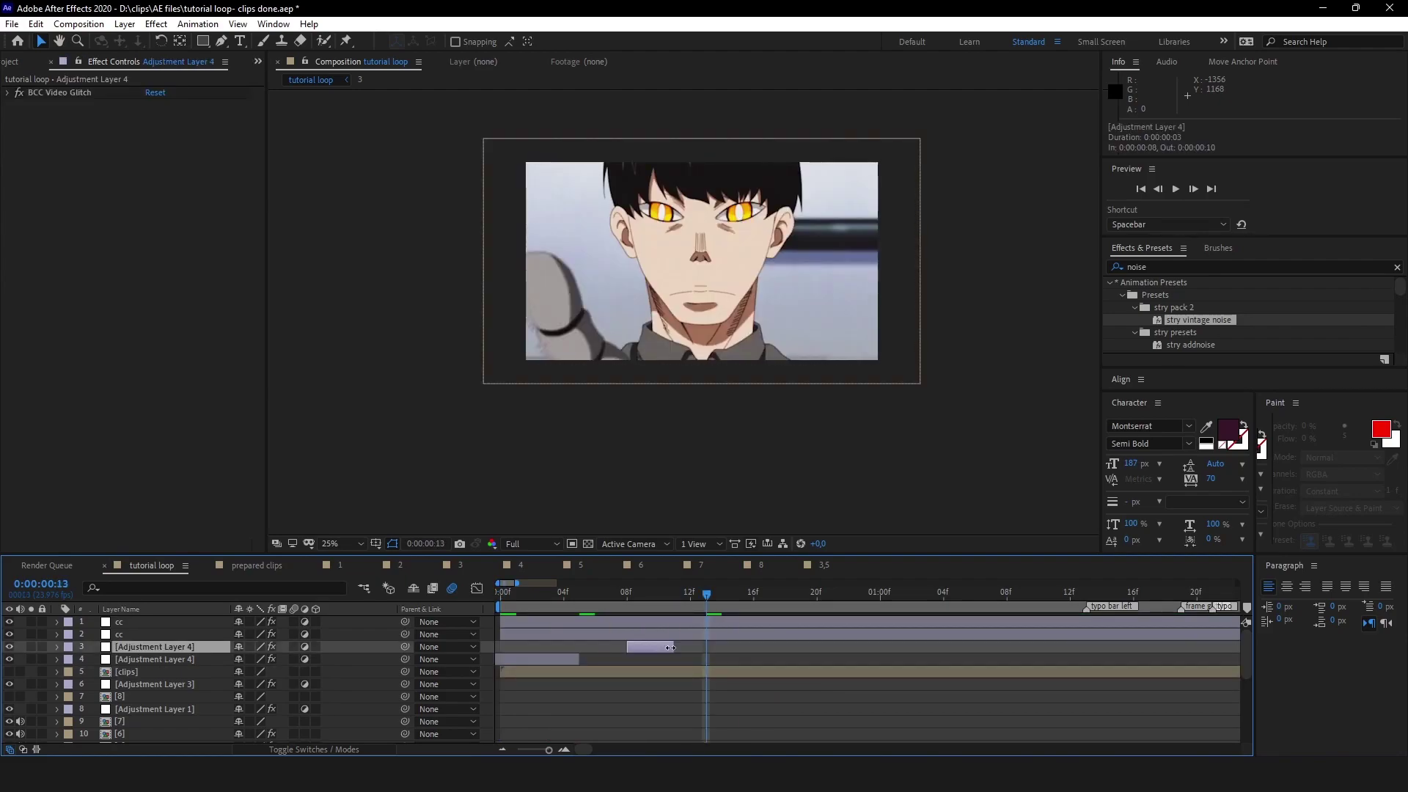
key("ctrl+alt+y")
key("ctrl+shift+d")
left_click(671, 659)
key("ctrl+x")
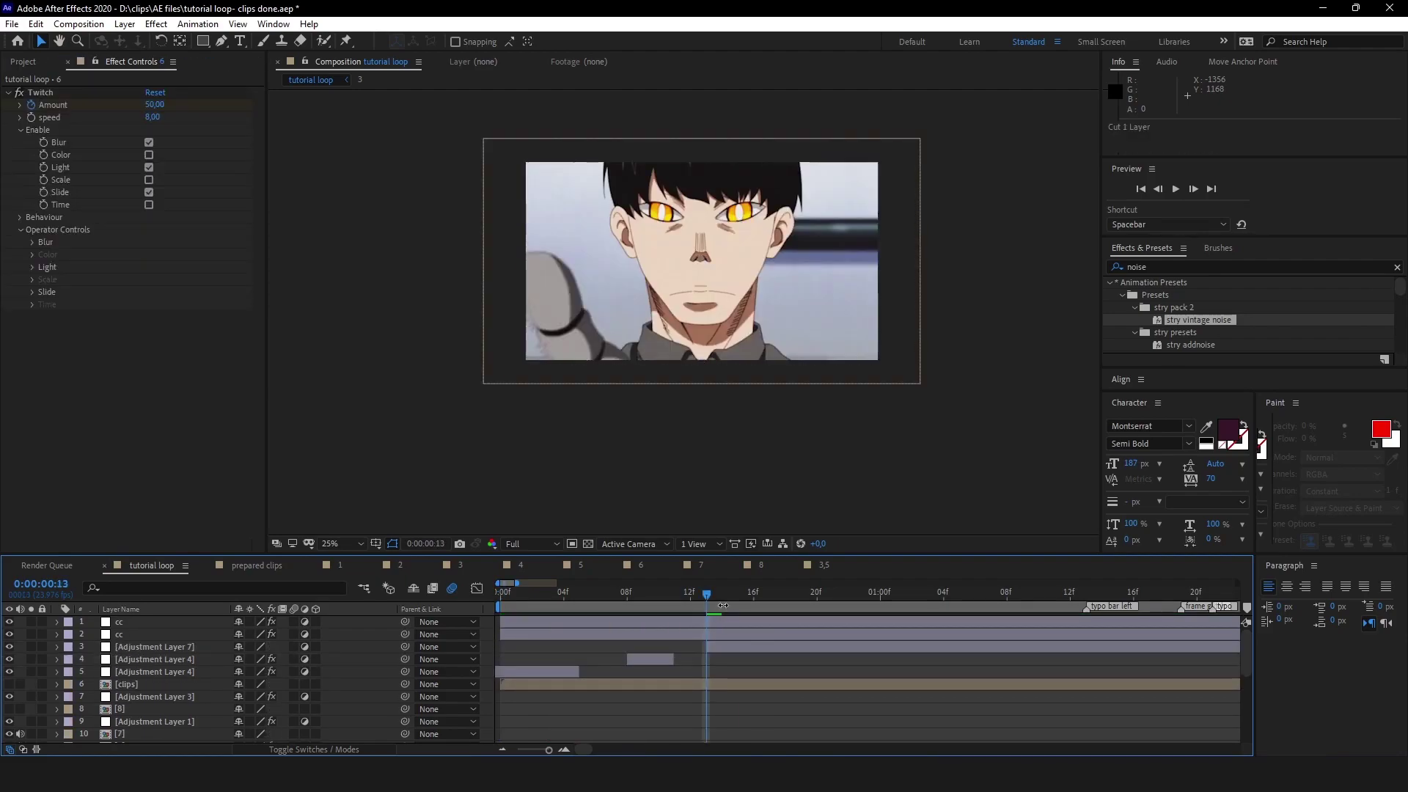
left_click(723, 598)
left_click(735, 648)
key("ctrl+shift+d")
key("ctrl+x")
left_click(706, 596)
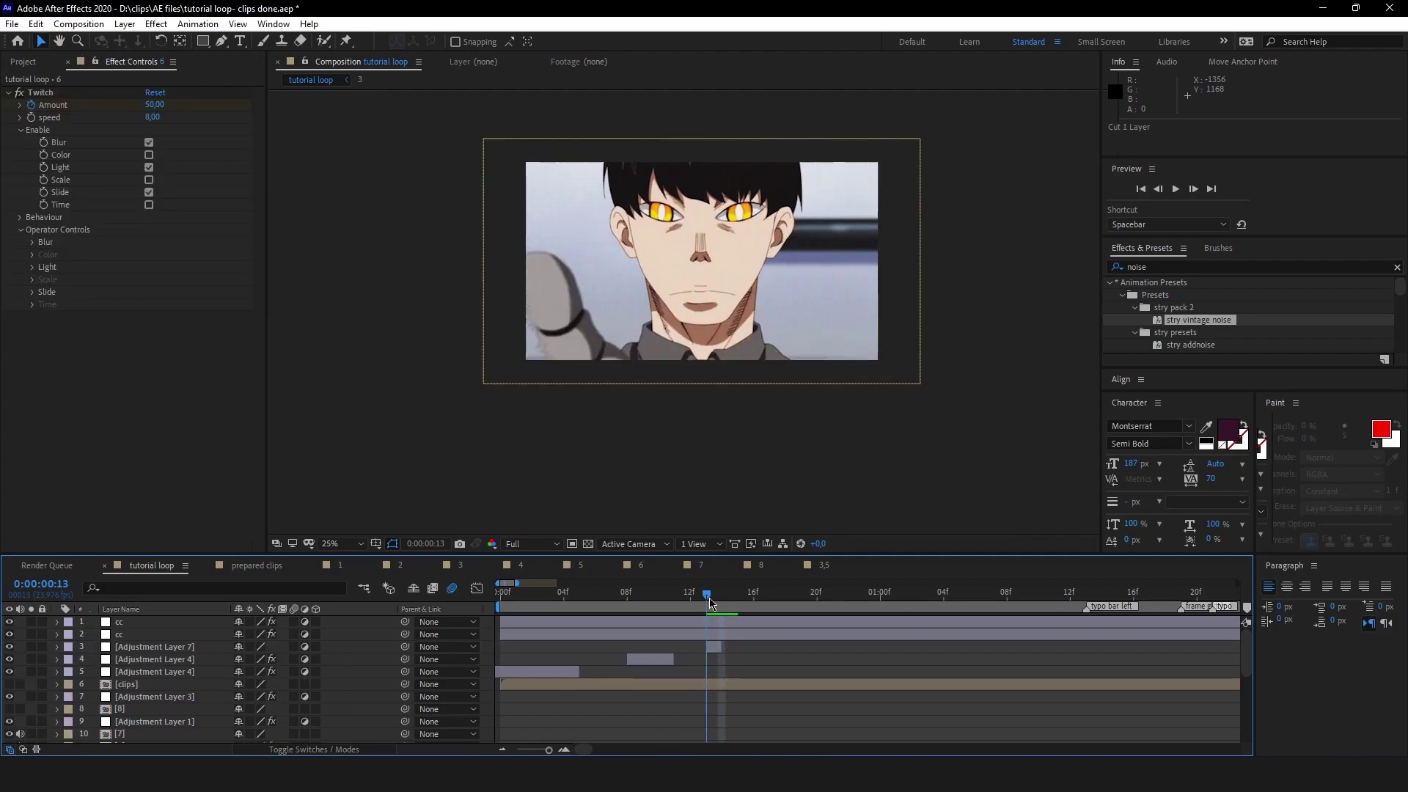
- Apply the stry_1framer_wave_warp.ffx animation preset to the one-frame adjustment layer, and delete that layer
left_click(715, 645)
left_click(198, 24)
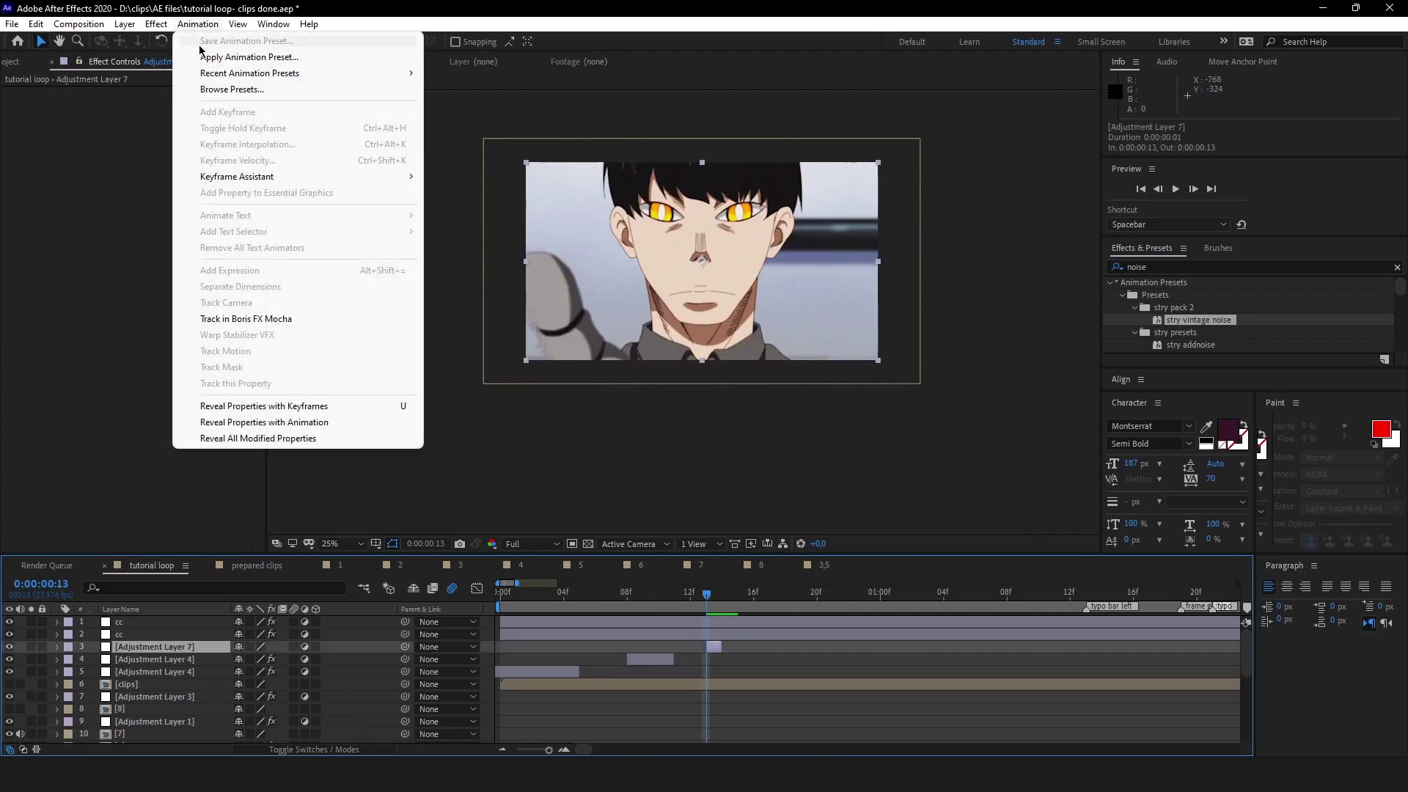
left_click(218, 57)
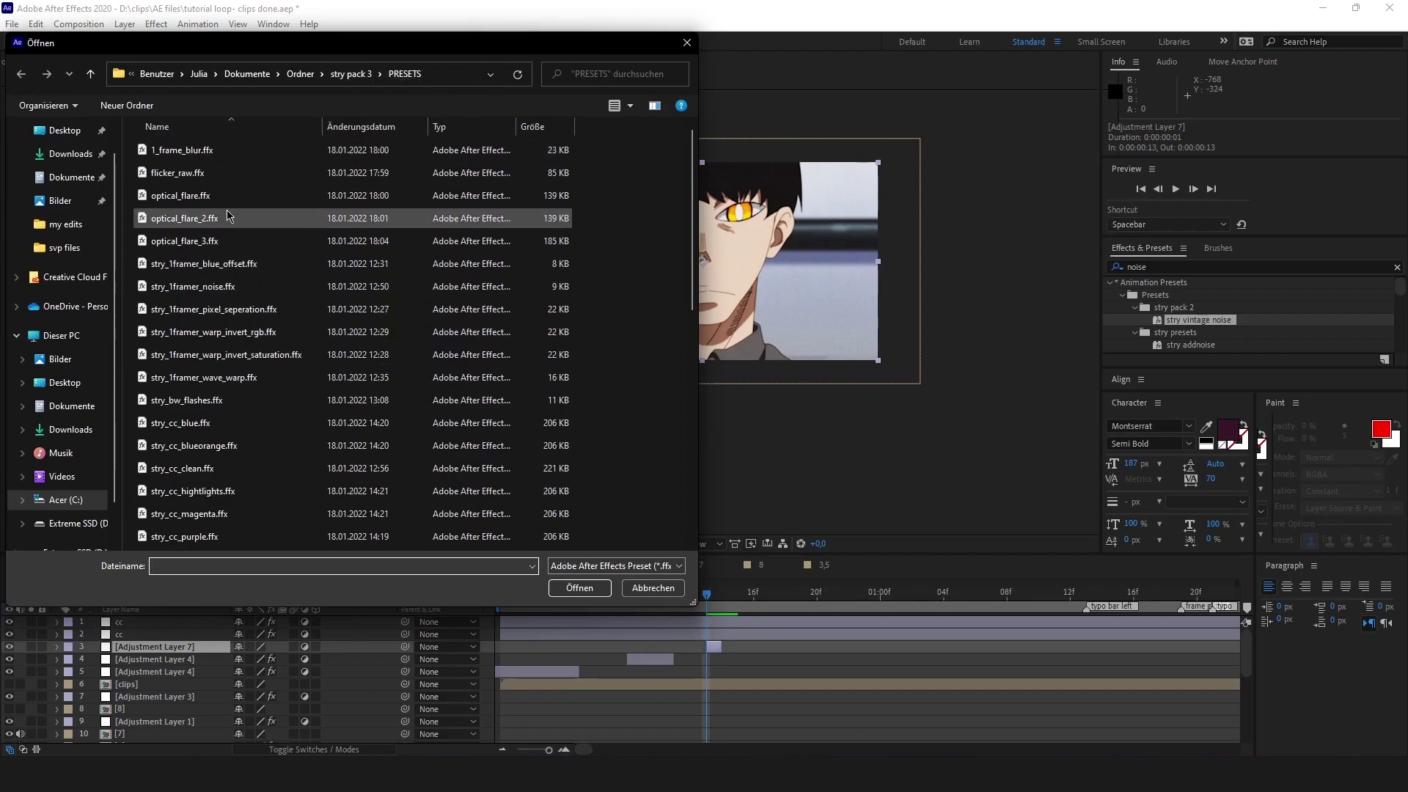
scroll(224, 209, "down", 2)
scroll(224, 206, "up", 2)
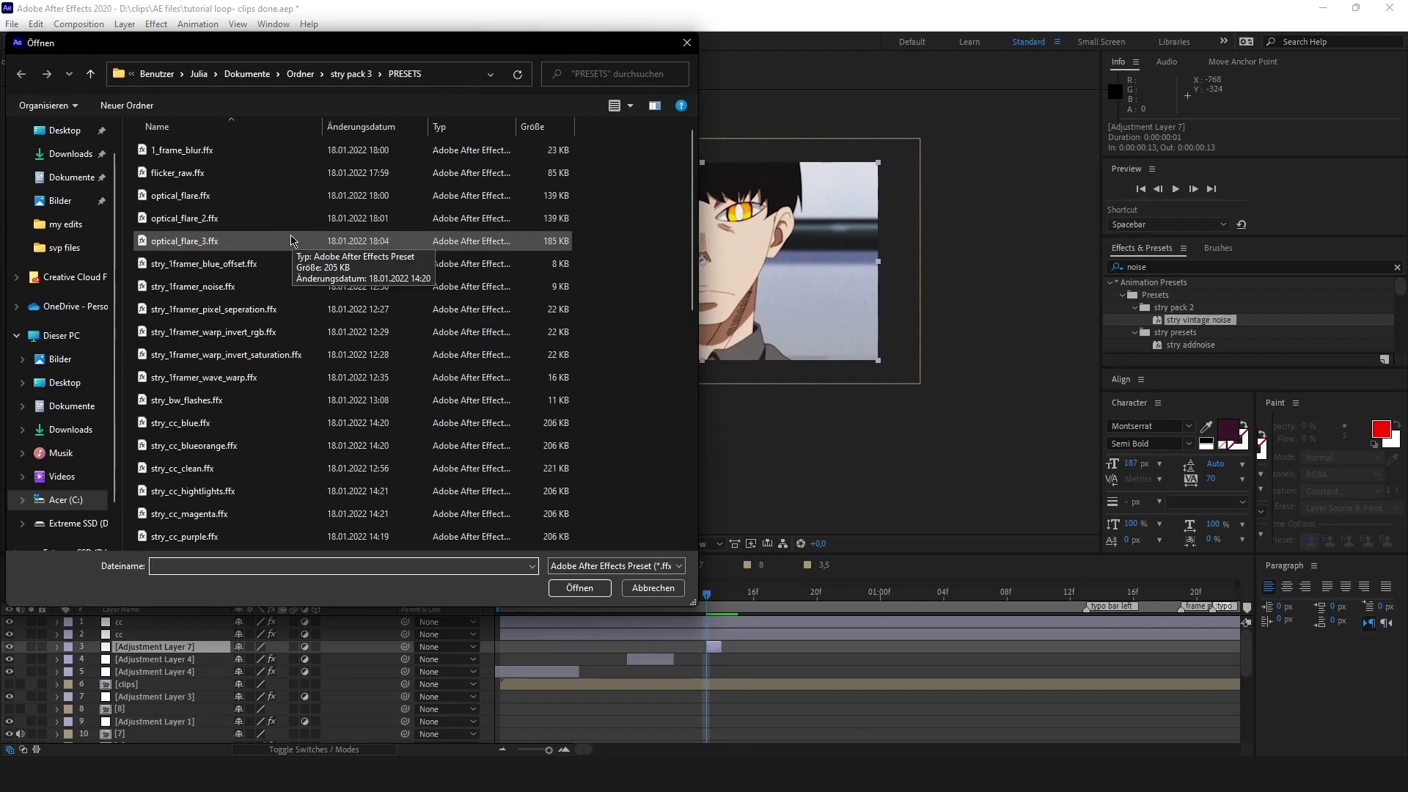
double_click(266, 386)
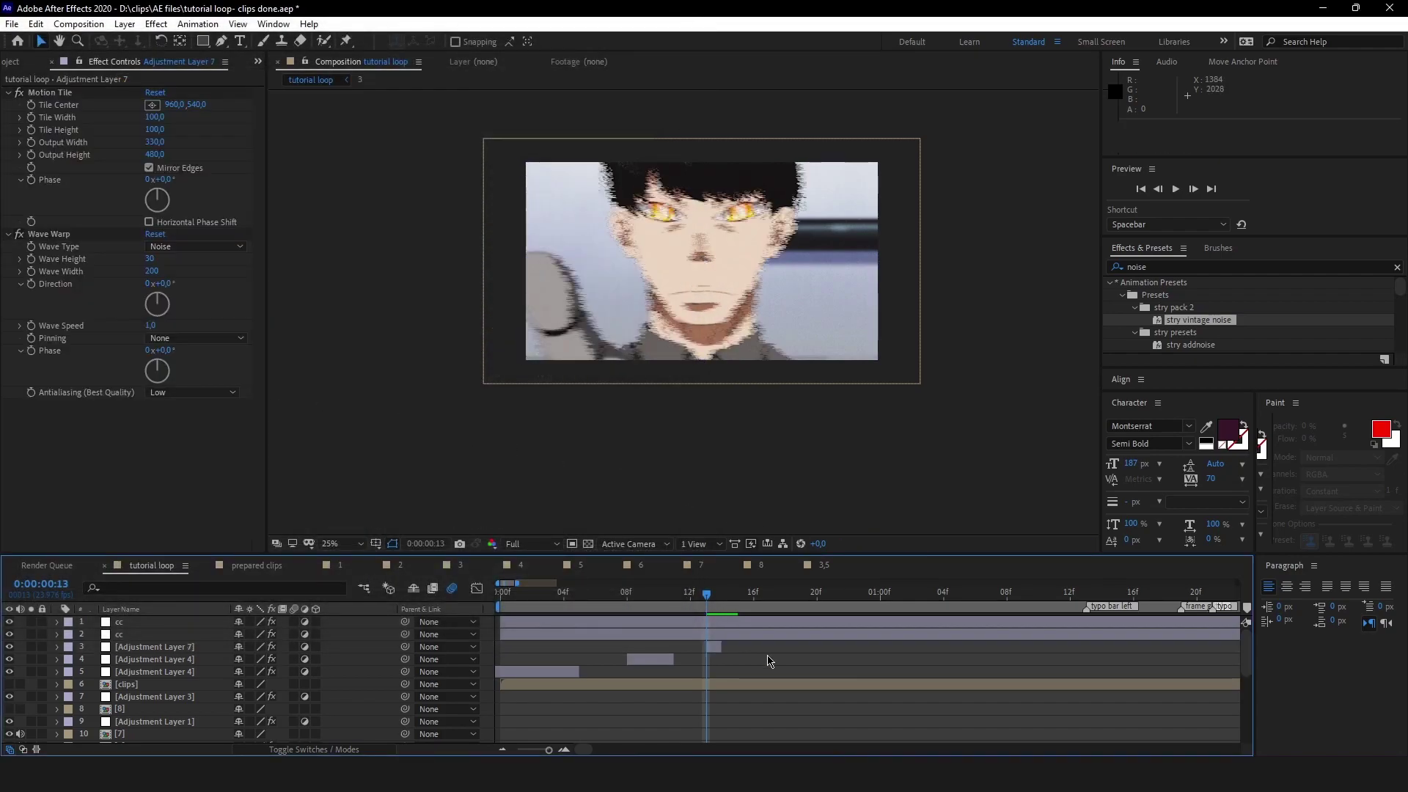
left_click(715, 646)
key("Delete")
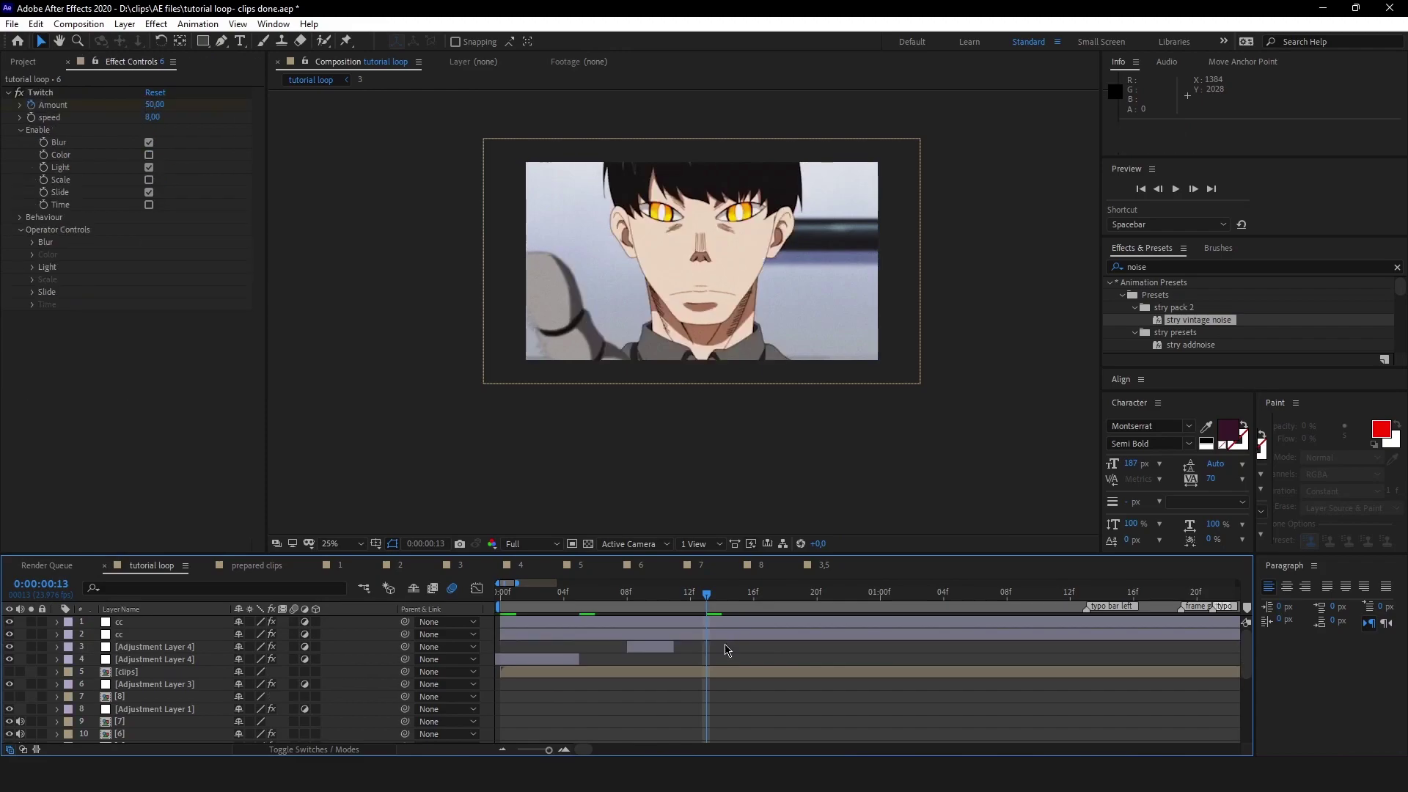
- Examine the Glitch Intensity keyframes on the Adjustment Layer 4 at the start and preview the composition
left_click_drag(630, 599, 500, 600)
left_click(527, 660)
key("u")
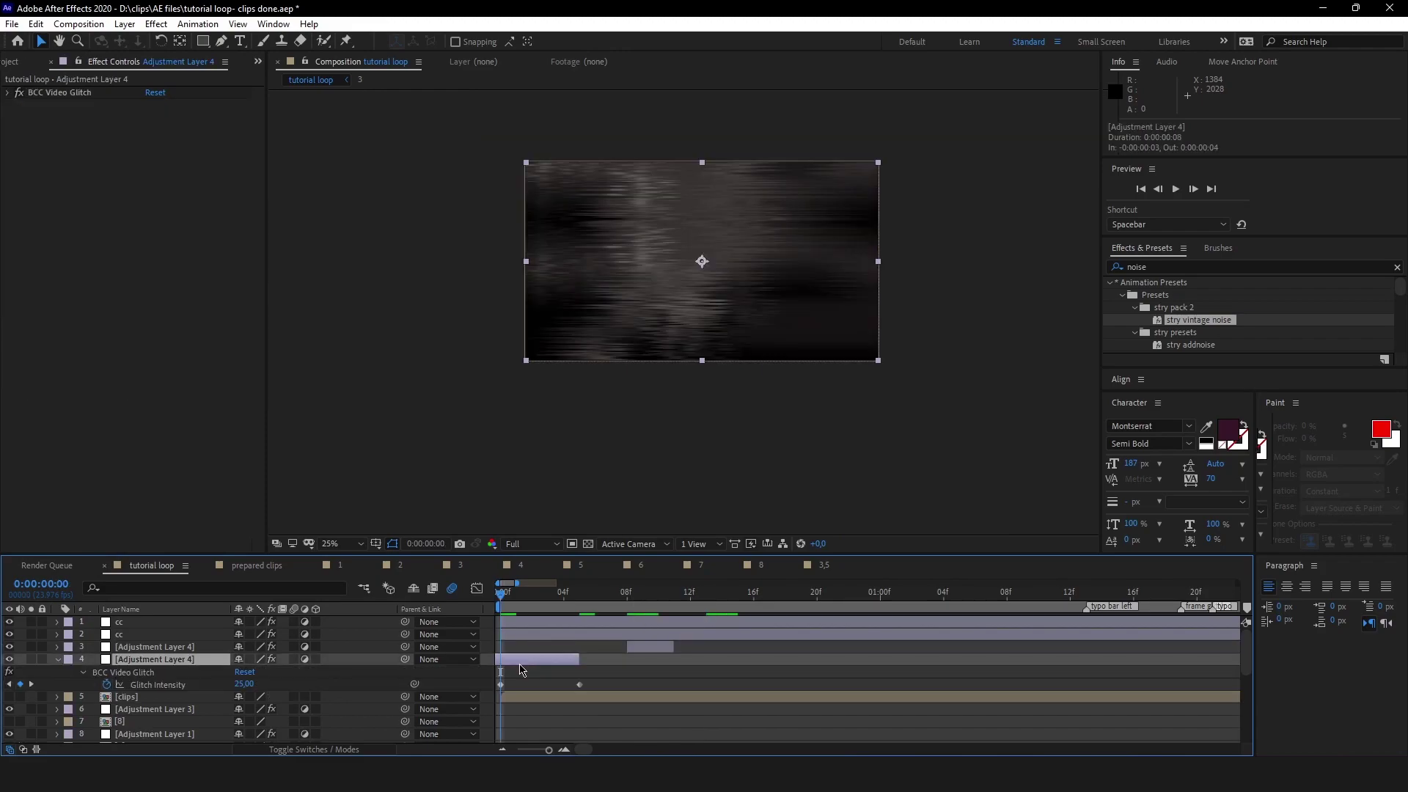
left_click(579, 596)
key("u")
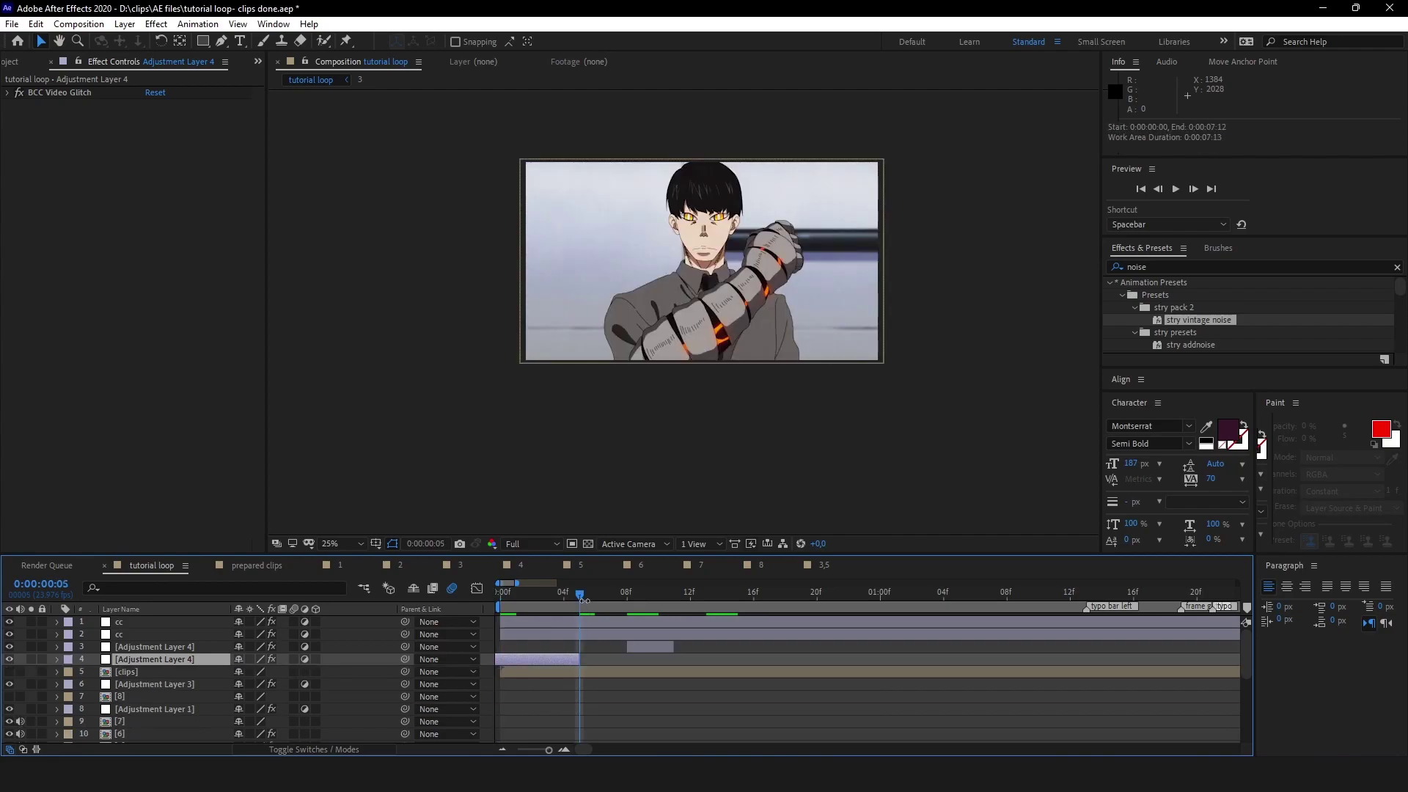
left_click(632, 662)
key("space")
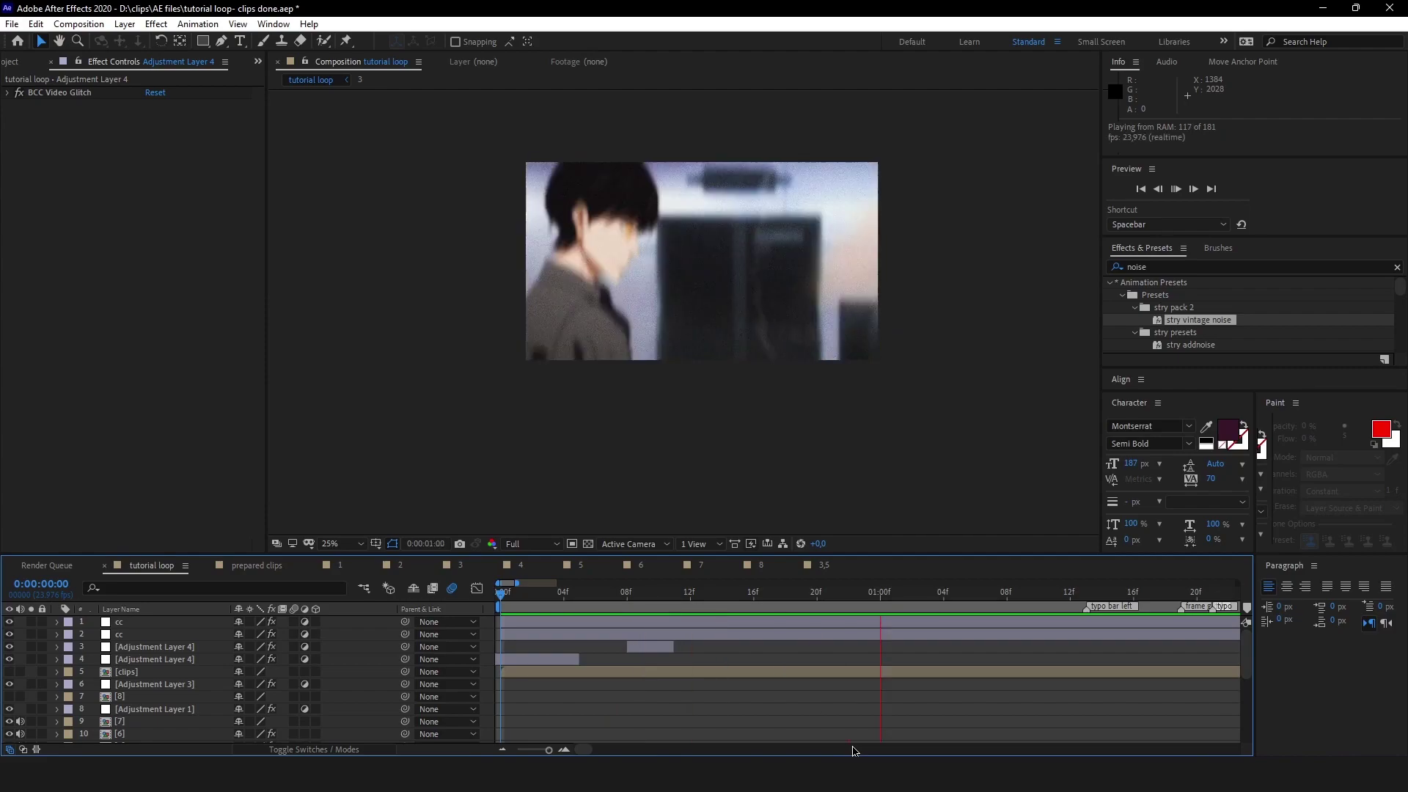
key("space")
- Add a black 1920 × 1080 px solid above the top cc layer, with the current time at 0:00:00:15
scroll(702, 675, "down", 3)
scroll(703, 668, "down", 2)
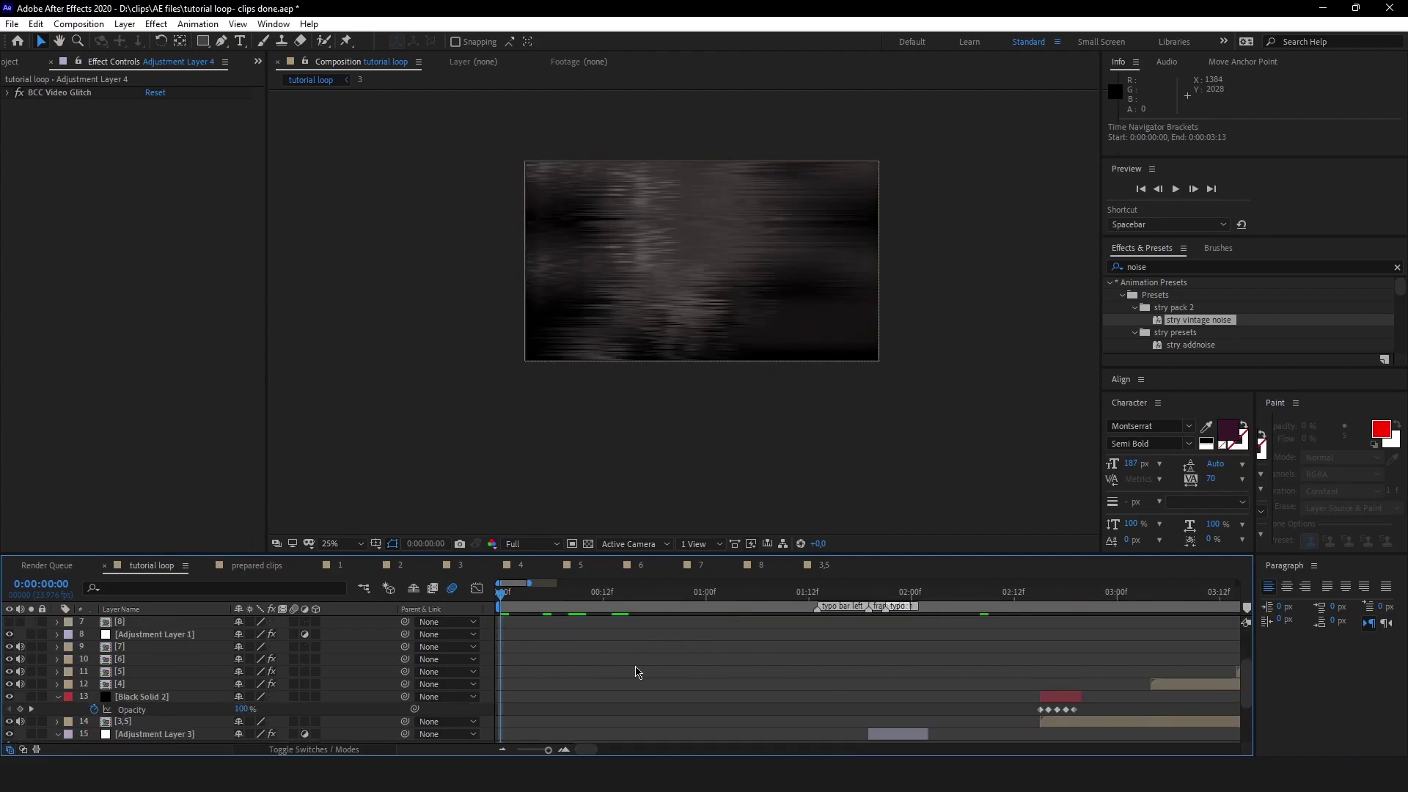
scroll(637, 668, "up", 3)
left_click_drag(494, 596, 628, 593)
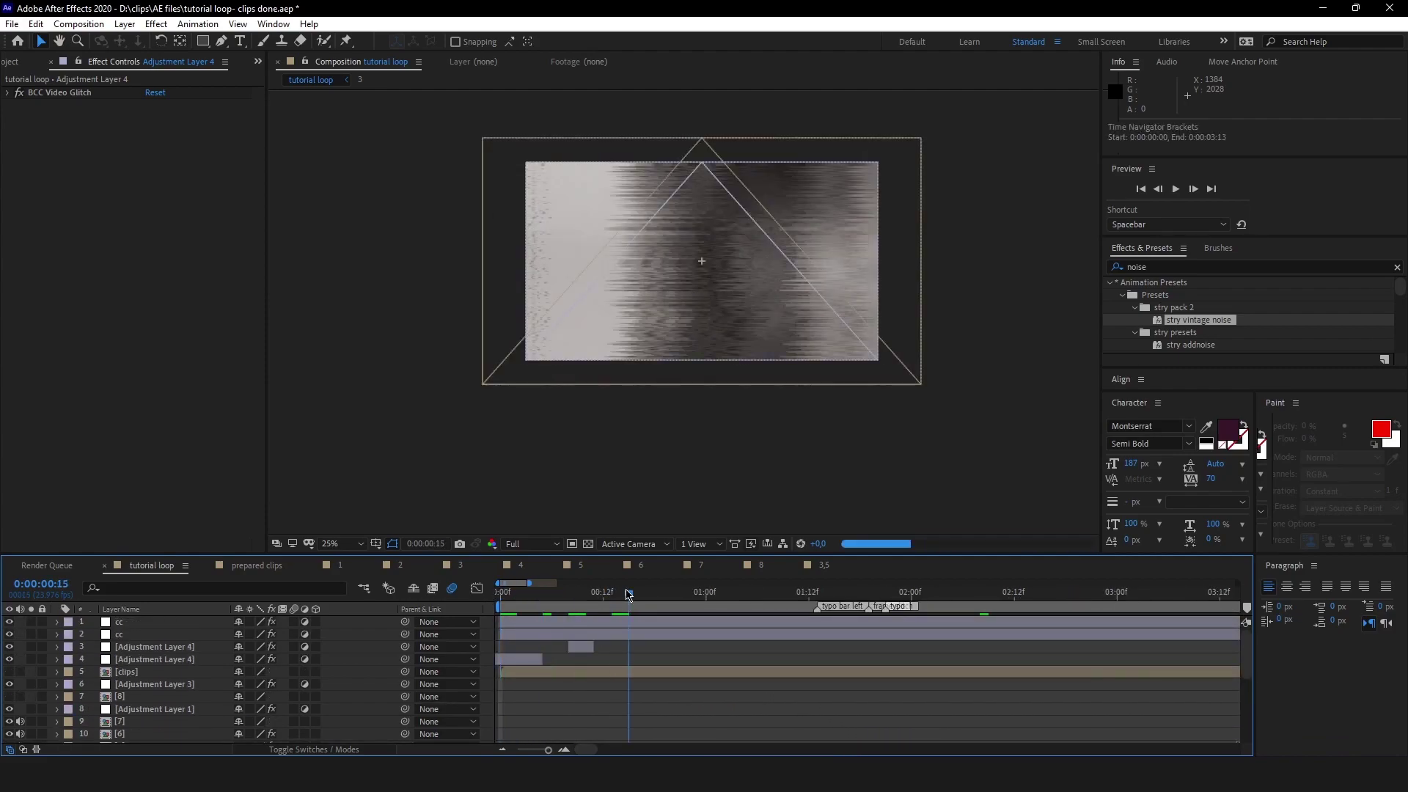
left_click(652, 622)
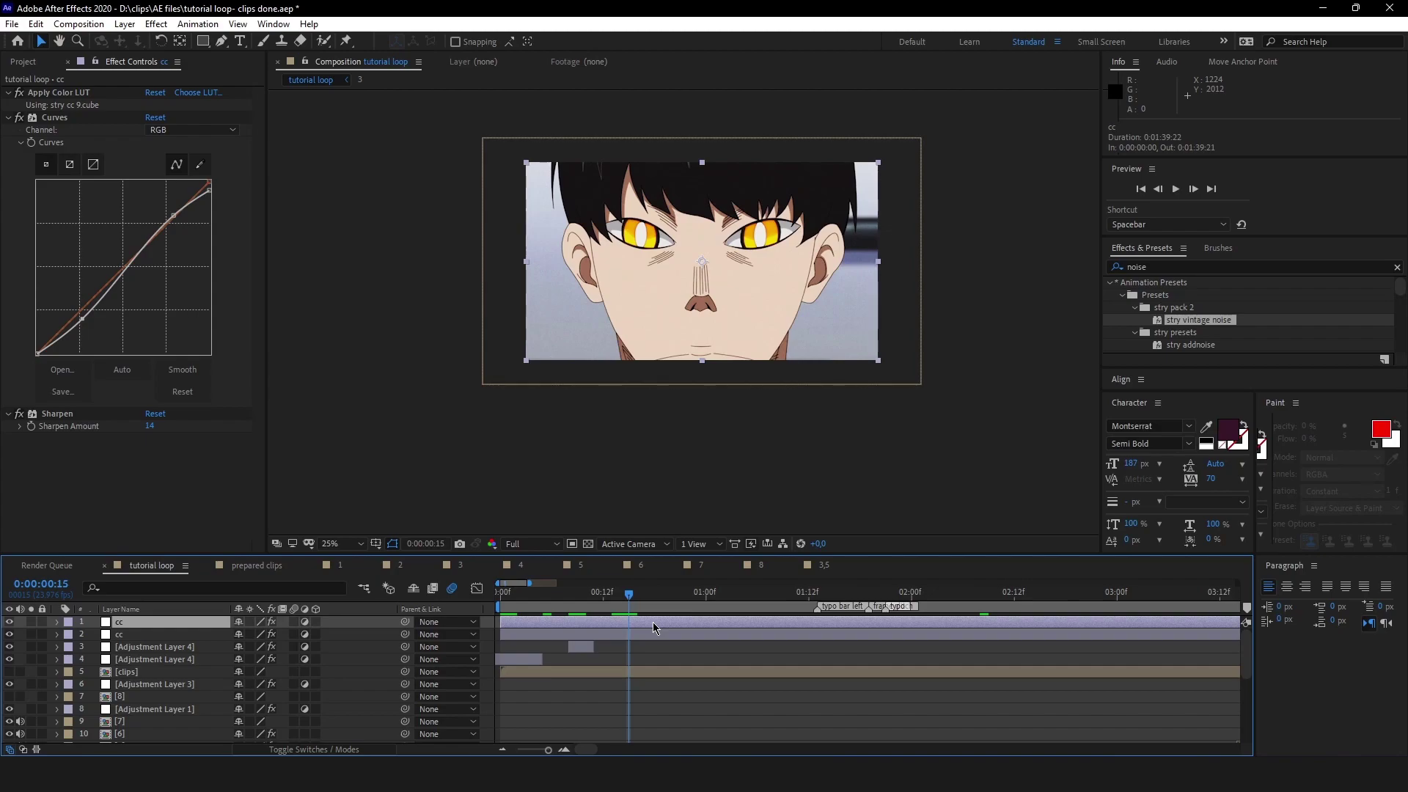
key("ctrl+y")
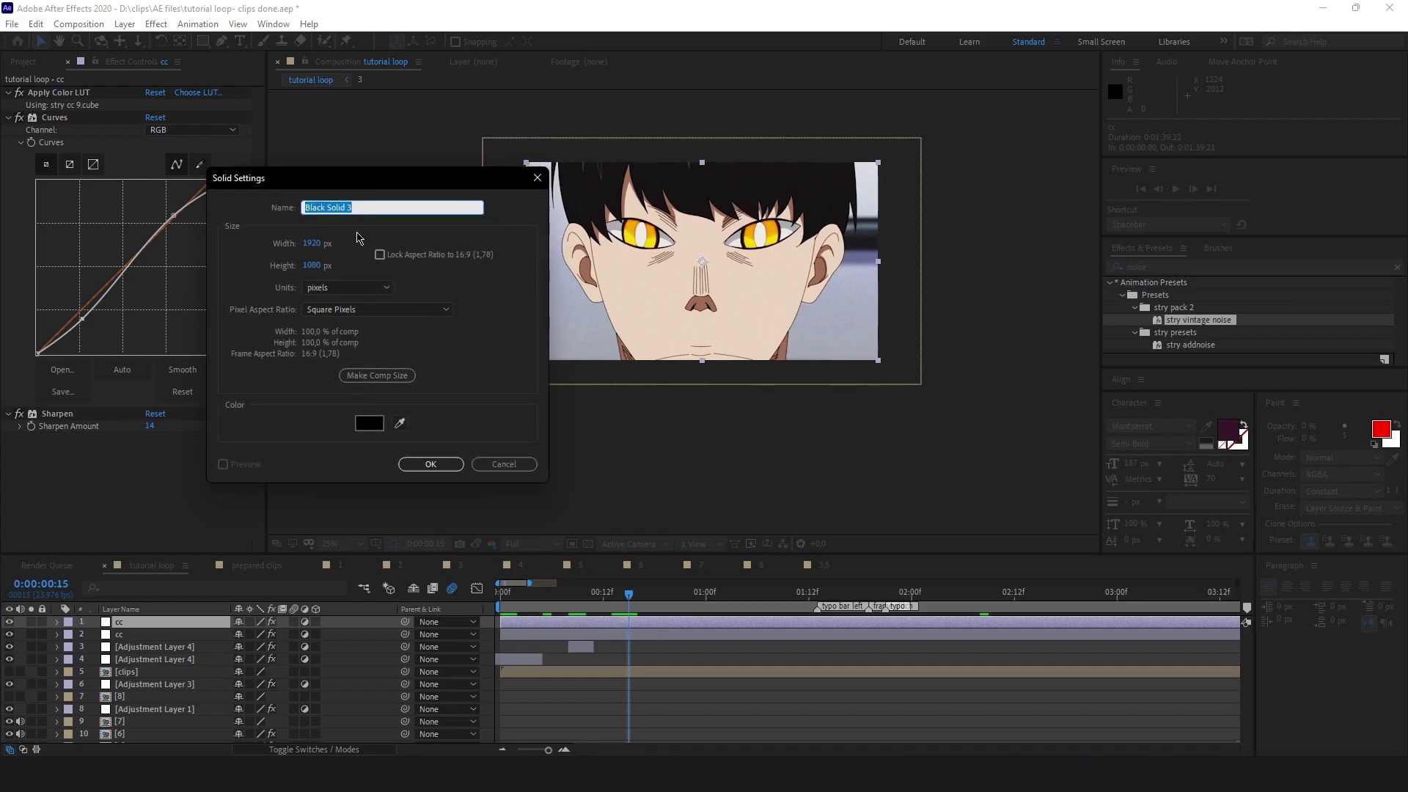
left_click(430, 464)
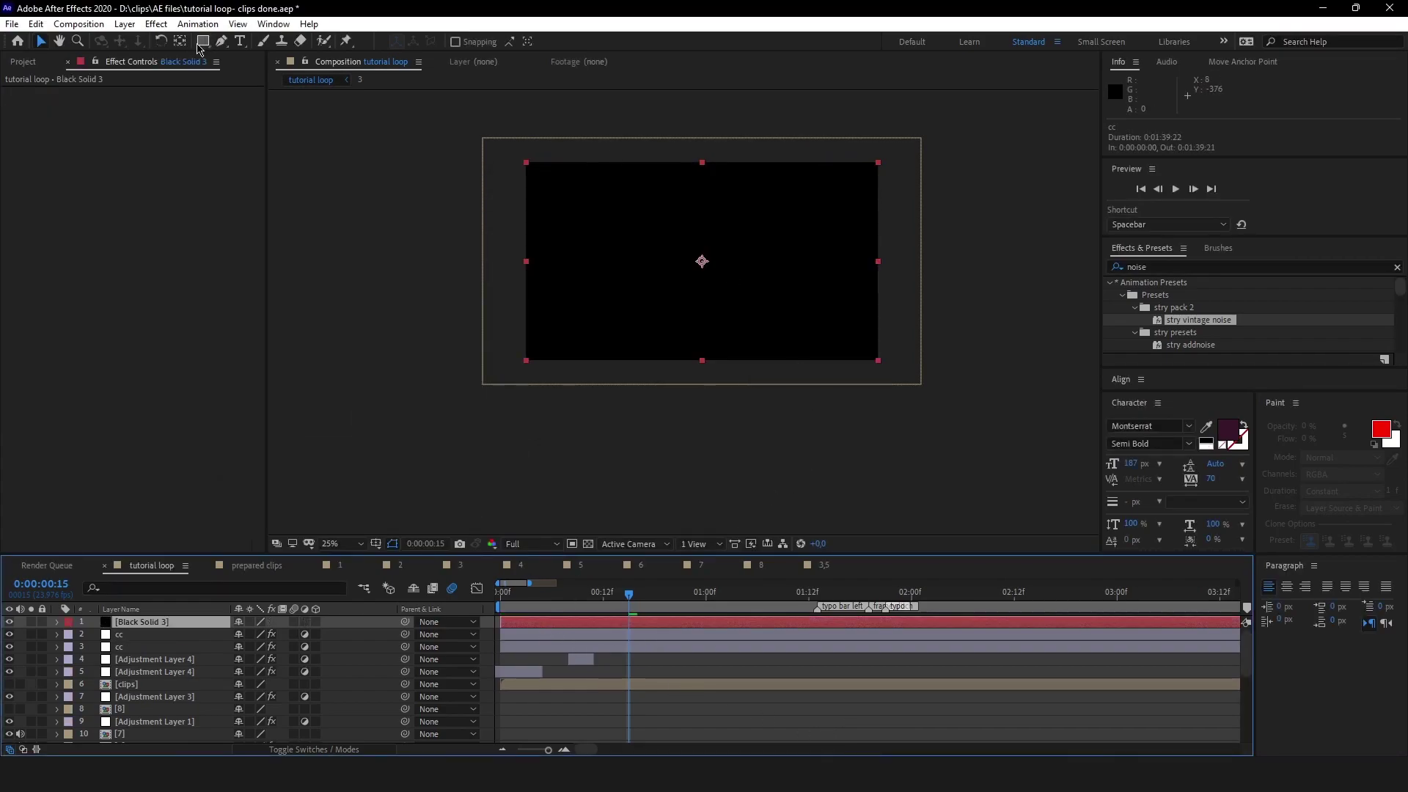
- Create a composition-sized rounded rectangle on its own shape layer above the black solid with the Rounded Rectangle tool
left_click(199, 43)
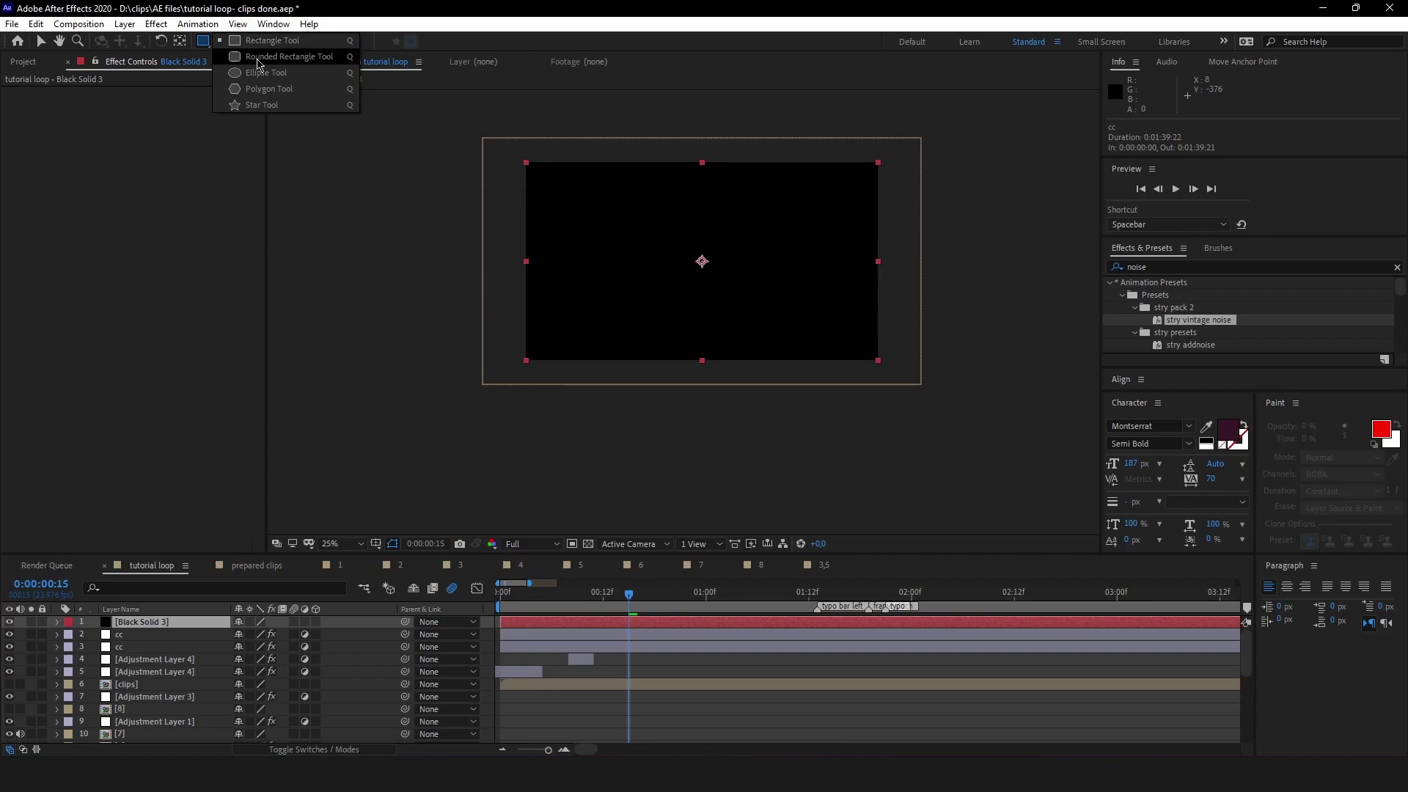
left_click(274, 64)
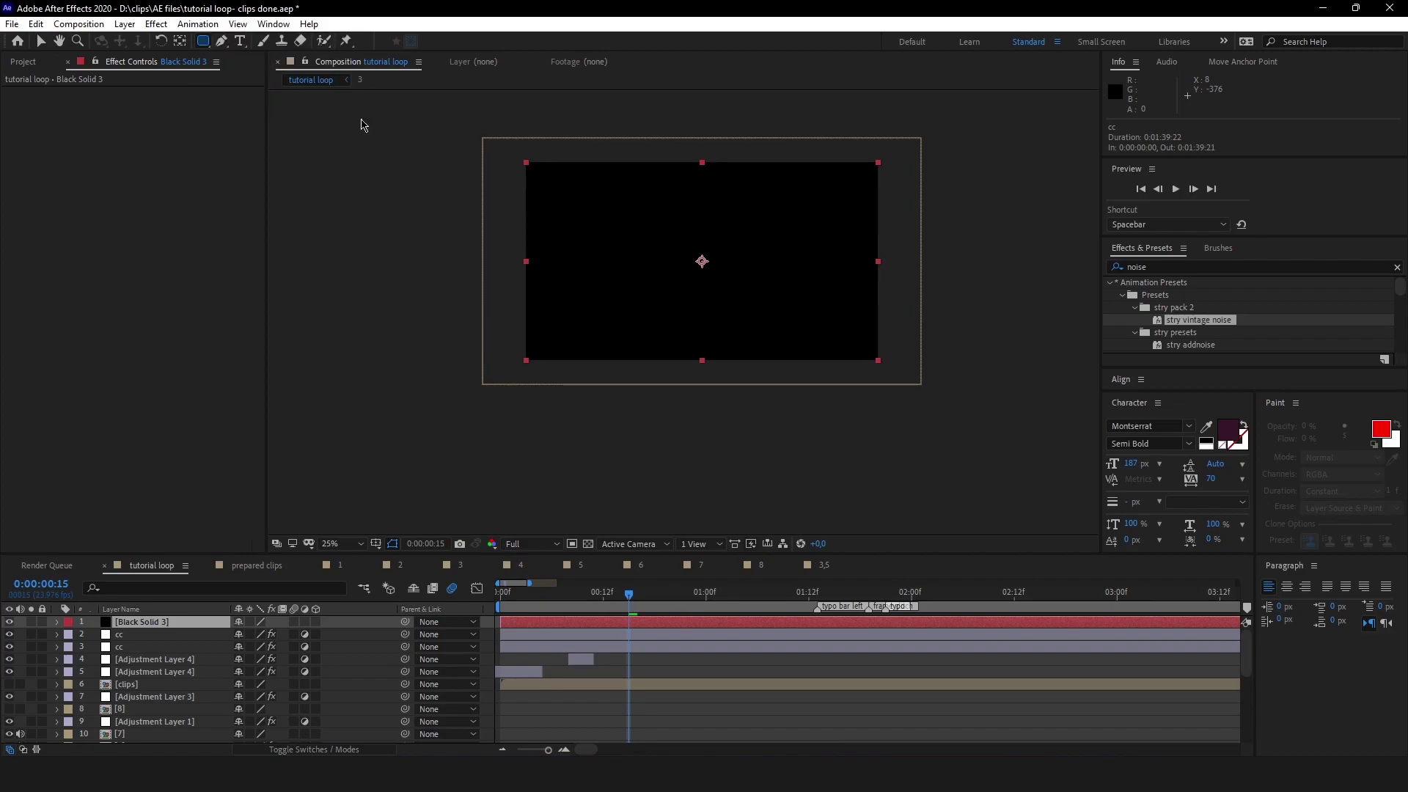
left_click(693, 660)
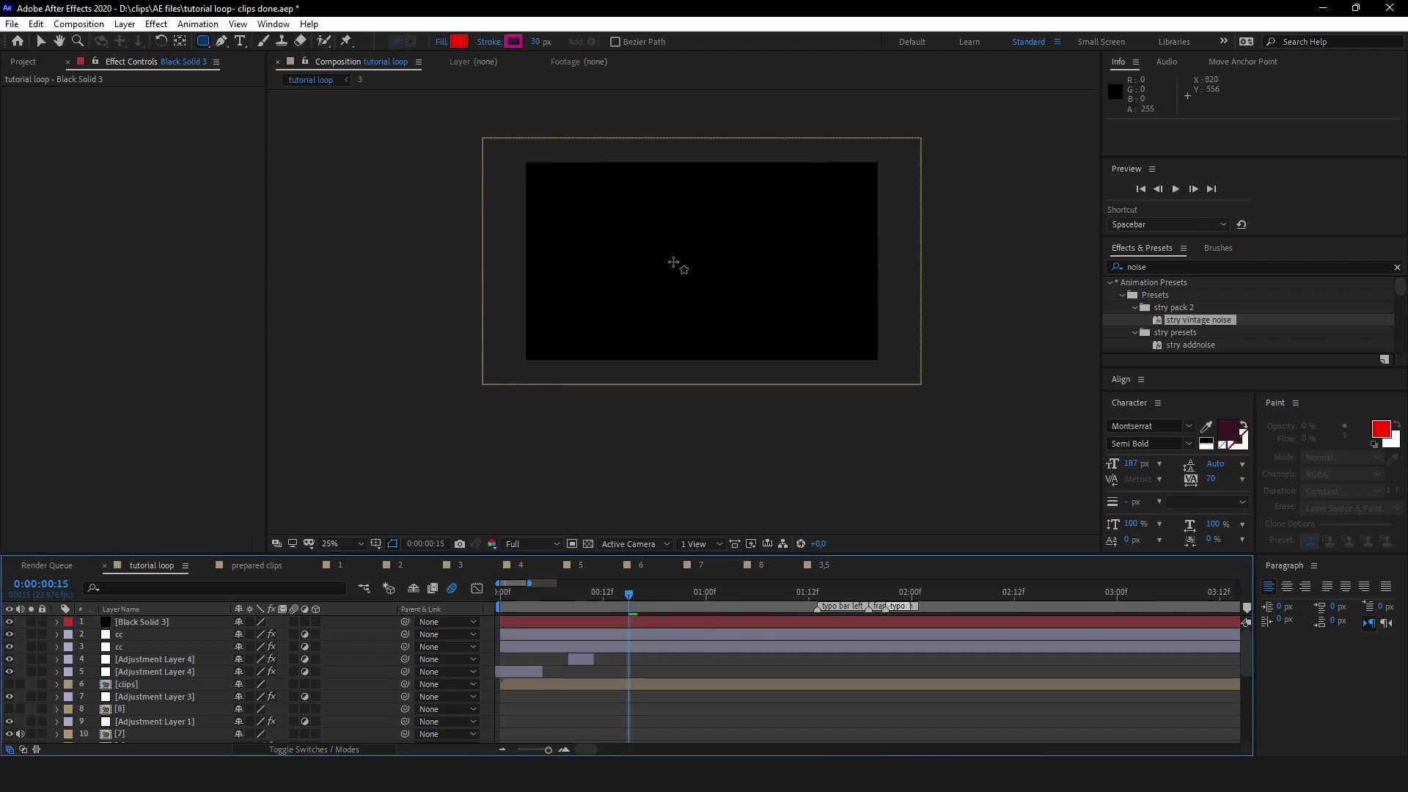
double_click(202, 44)
key("v")
scroll(874, 361, "up", 1)
key("comma")
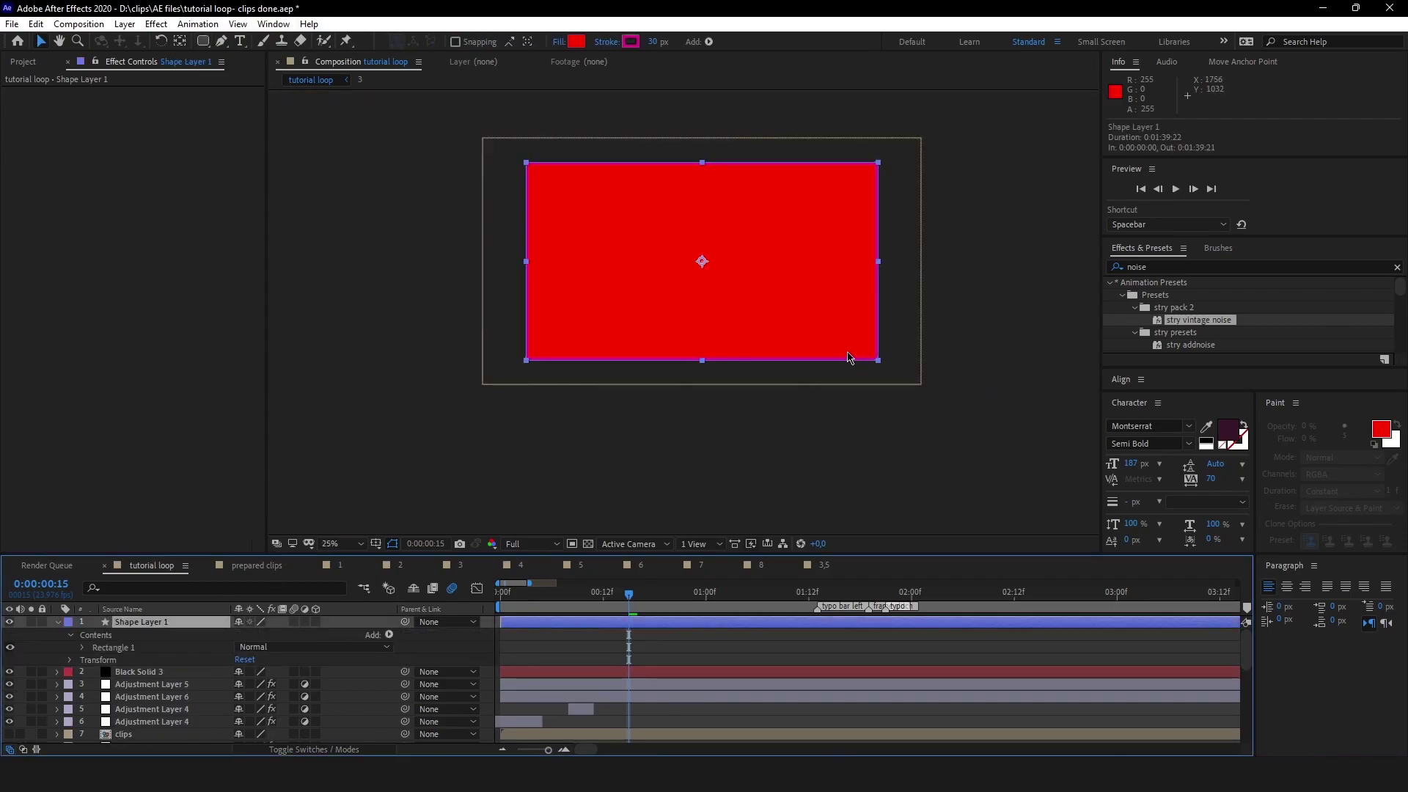
key("period")
key("comma")
- Set the roundness of the shape layer's rectangle path to 160
left_click(80, 649)
left_click(95, 661)
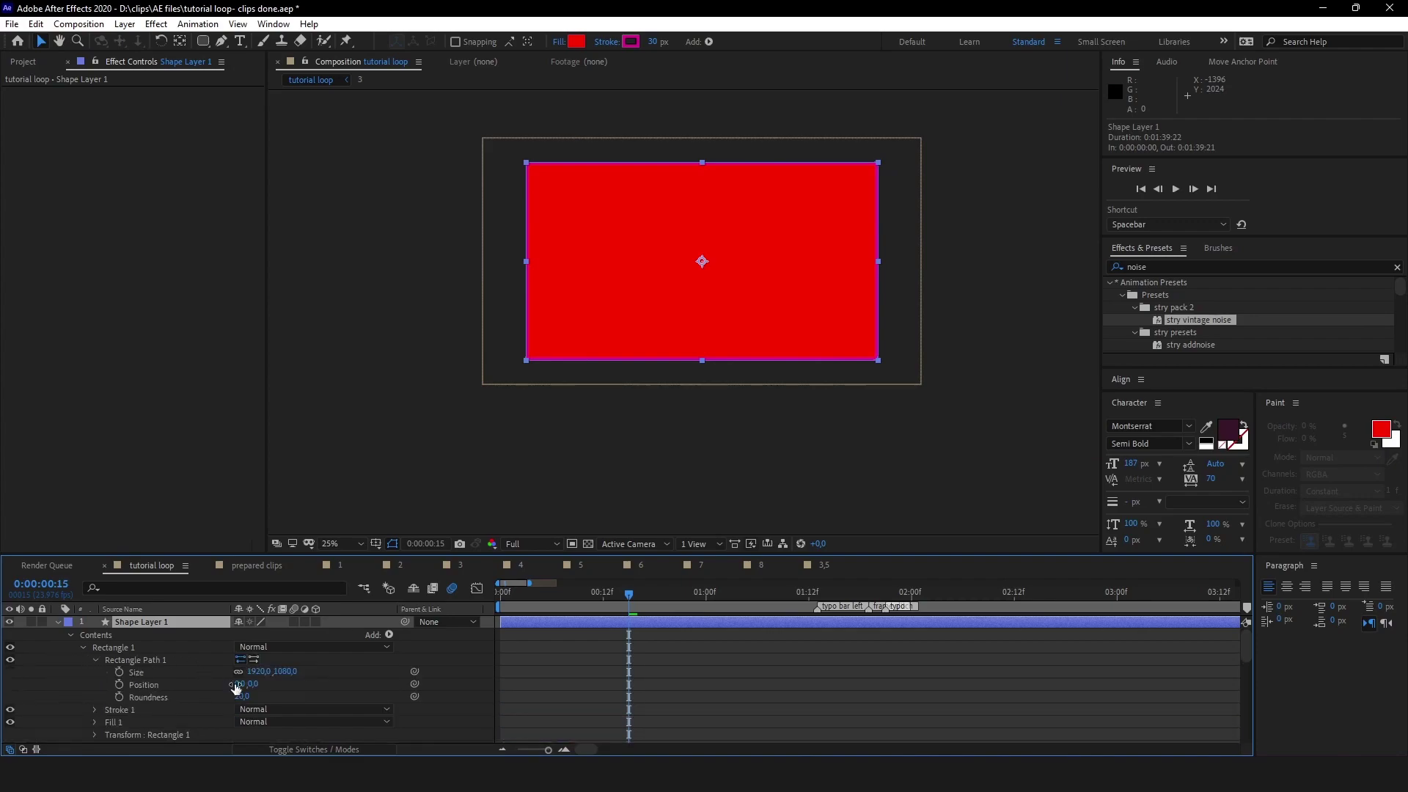
left_click_drag(258, 672, 173, 651)
key("ctrl+z")
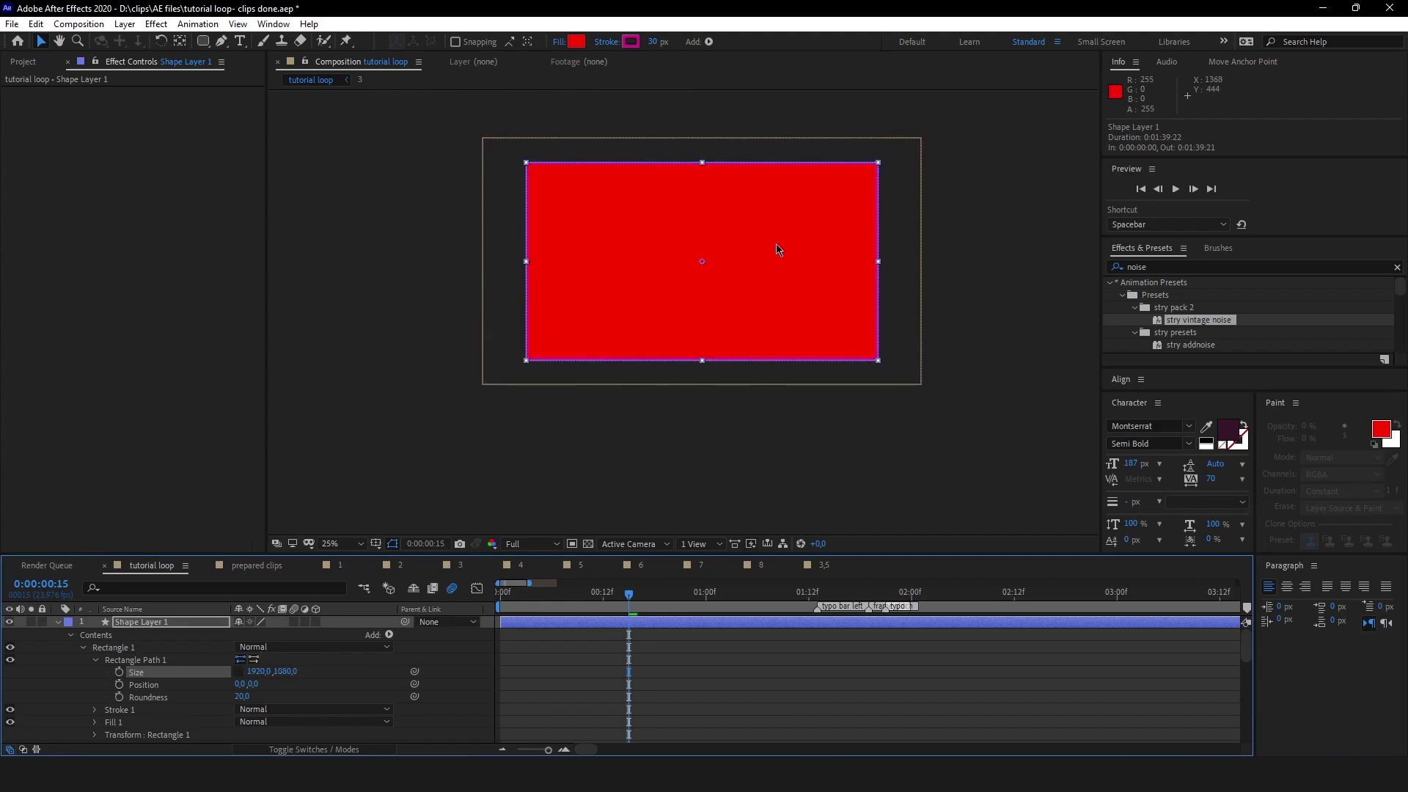
scroll(755, 250, "up", 1)
key("space")
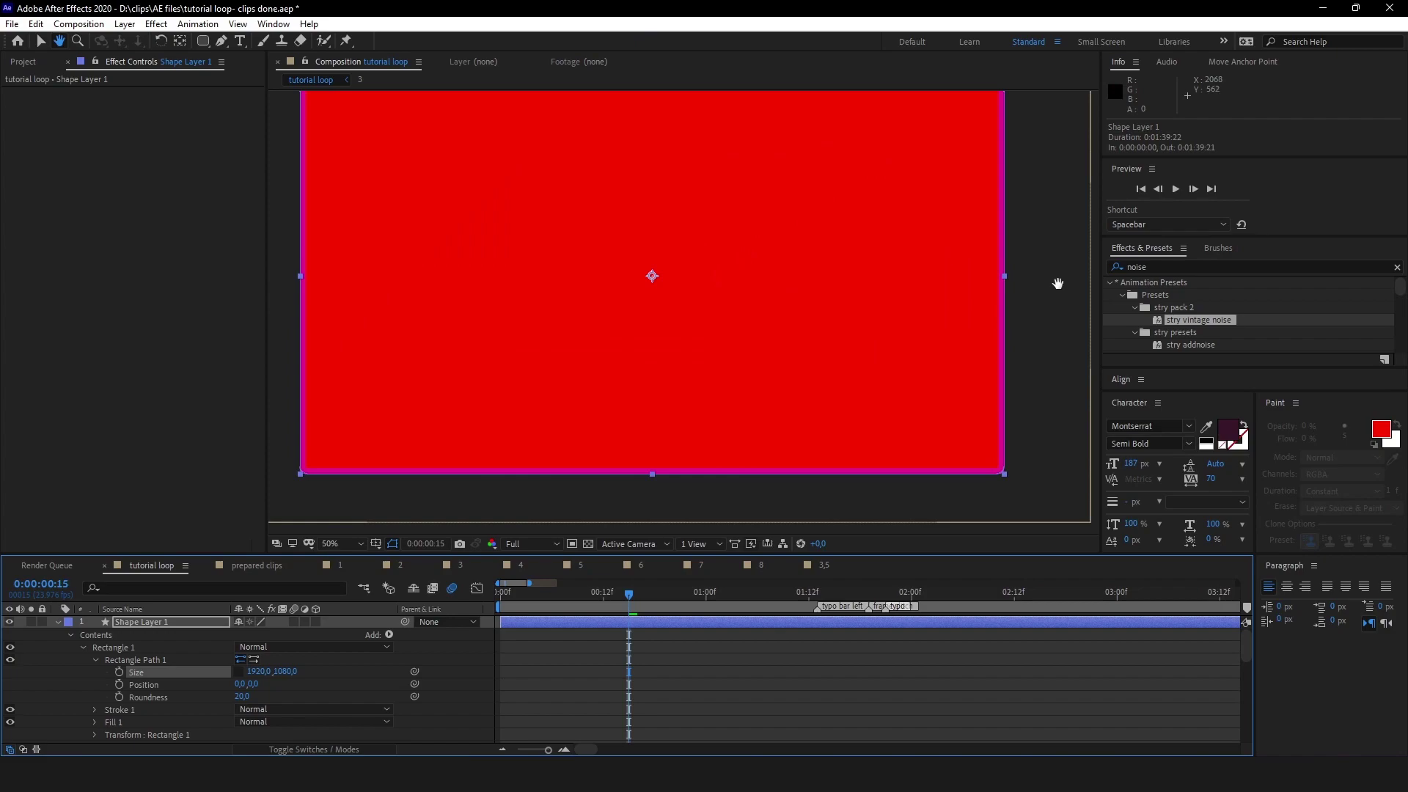
left_click_drag(1056, 283, 1068, 317)
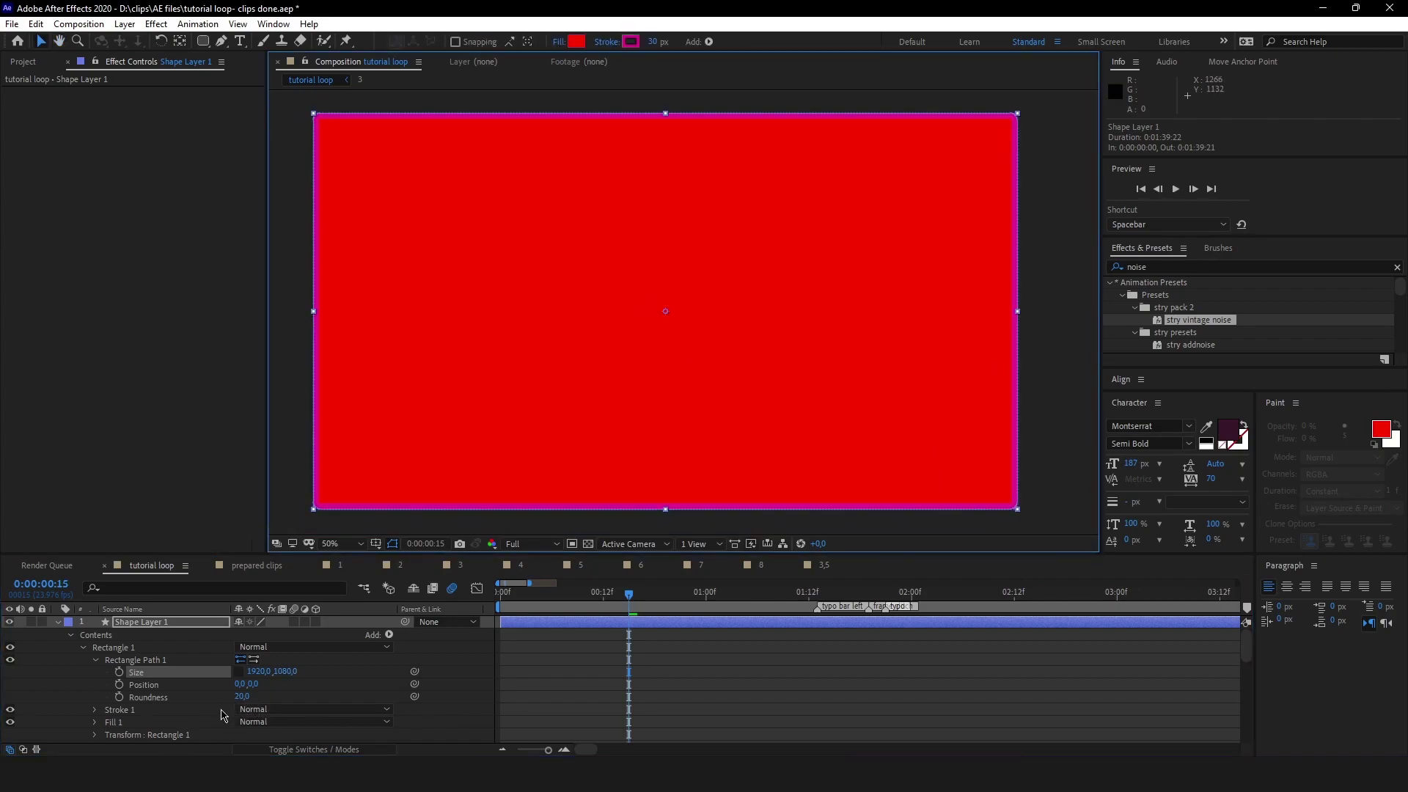
left_click_drag(245, 700, 326, 681)
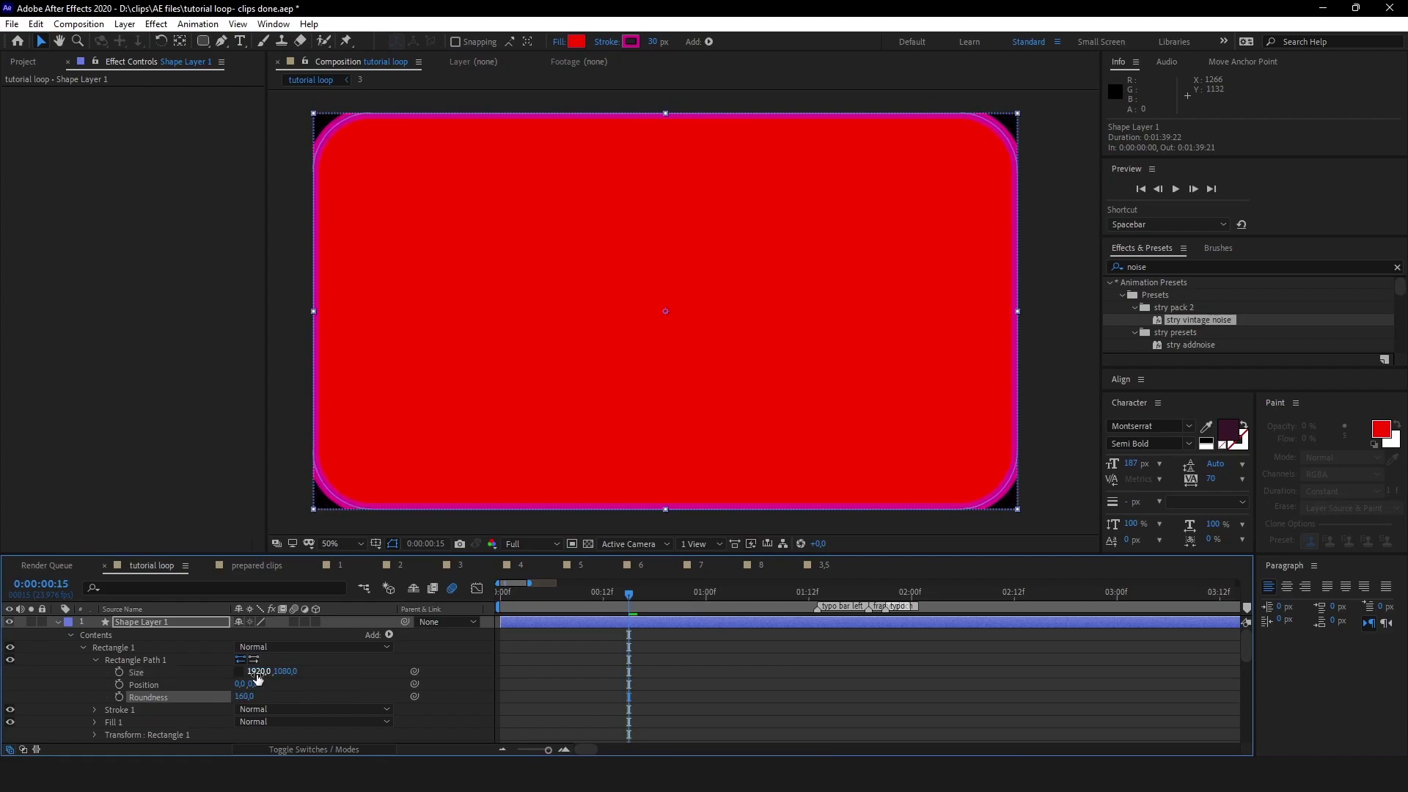
- Resize the rectangle path proportionally to 1890 × 1063.1 and set the shape's stroke to None
left_click(292, 690)
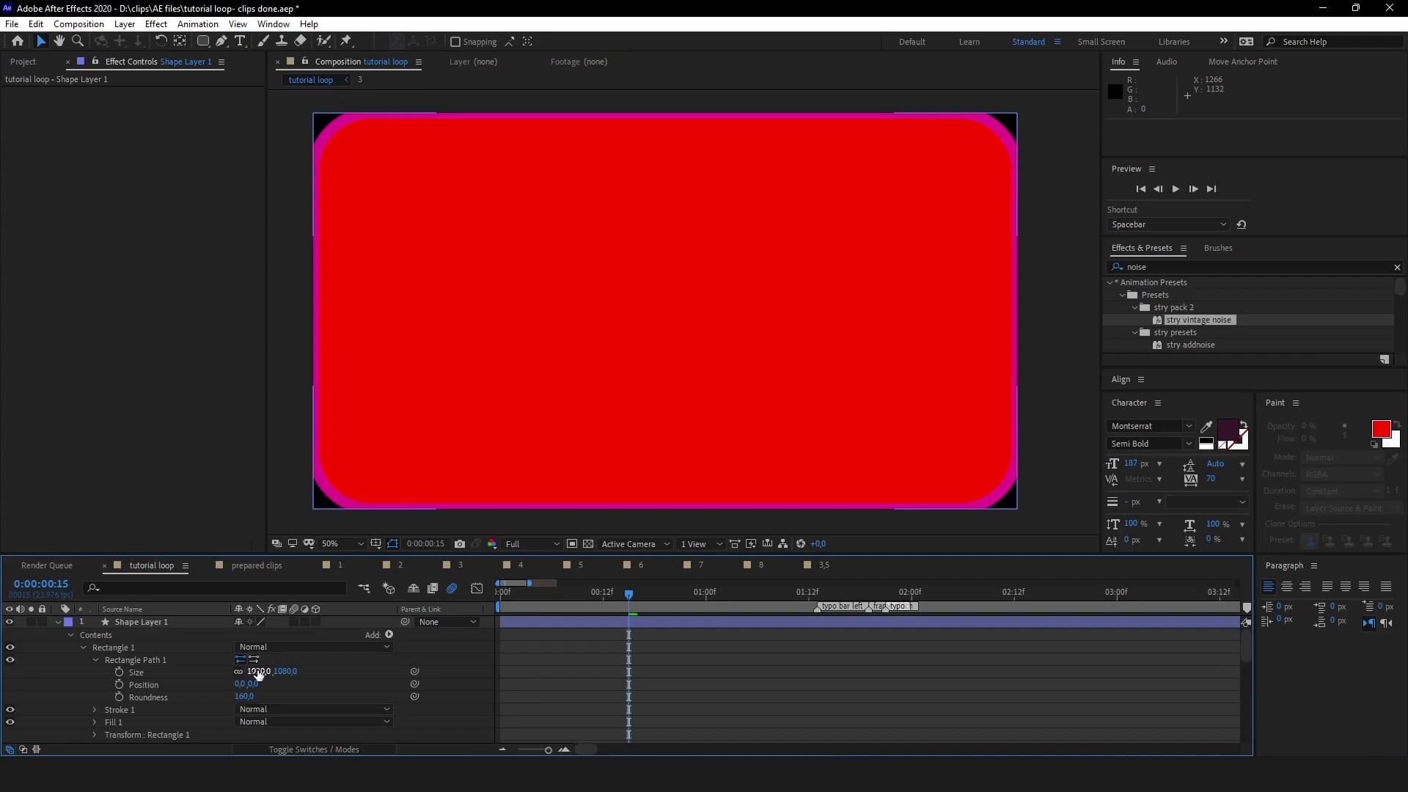
left_click_drag(258, 674, 242, 674)
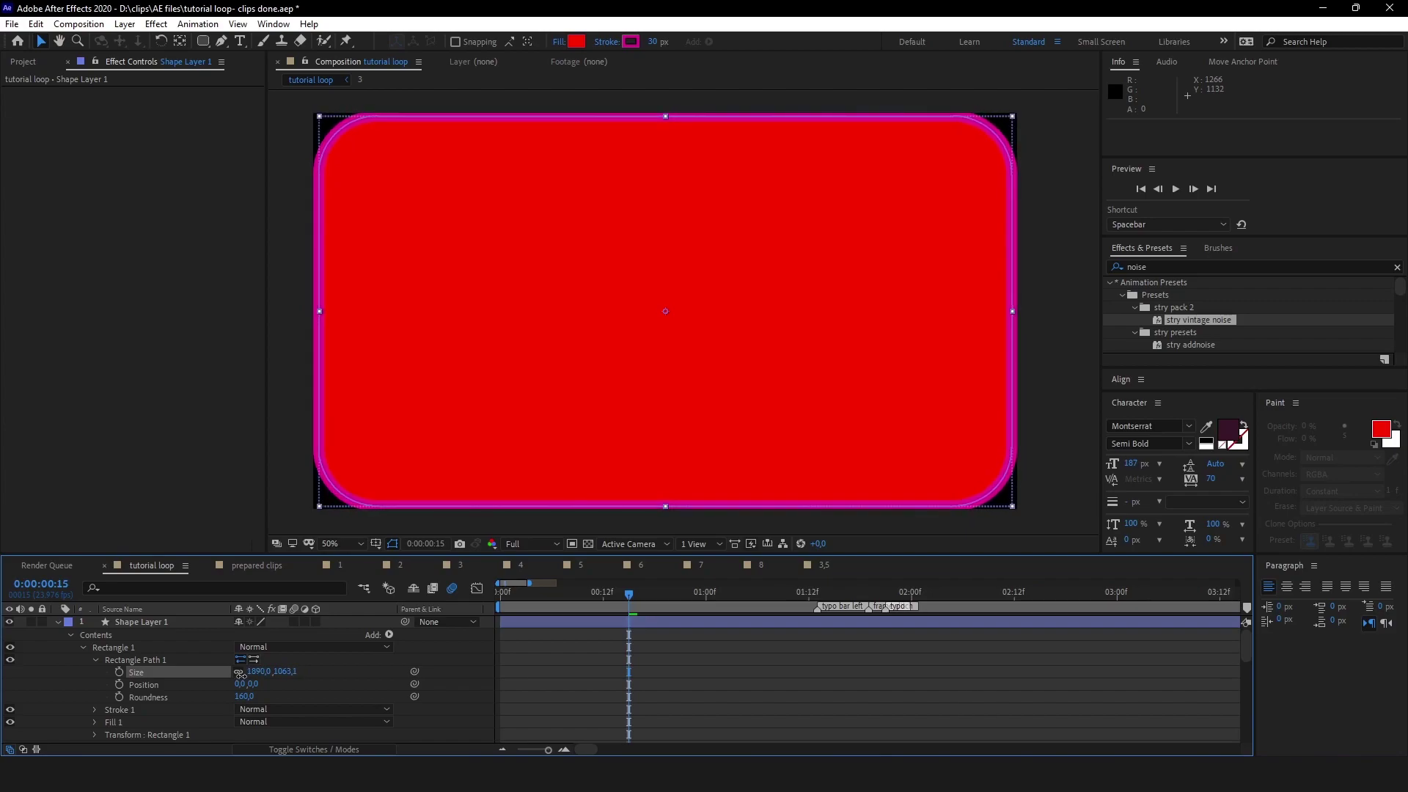
left_click(607, 41)
left_click_drag(29, 217, 511, 122)
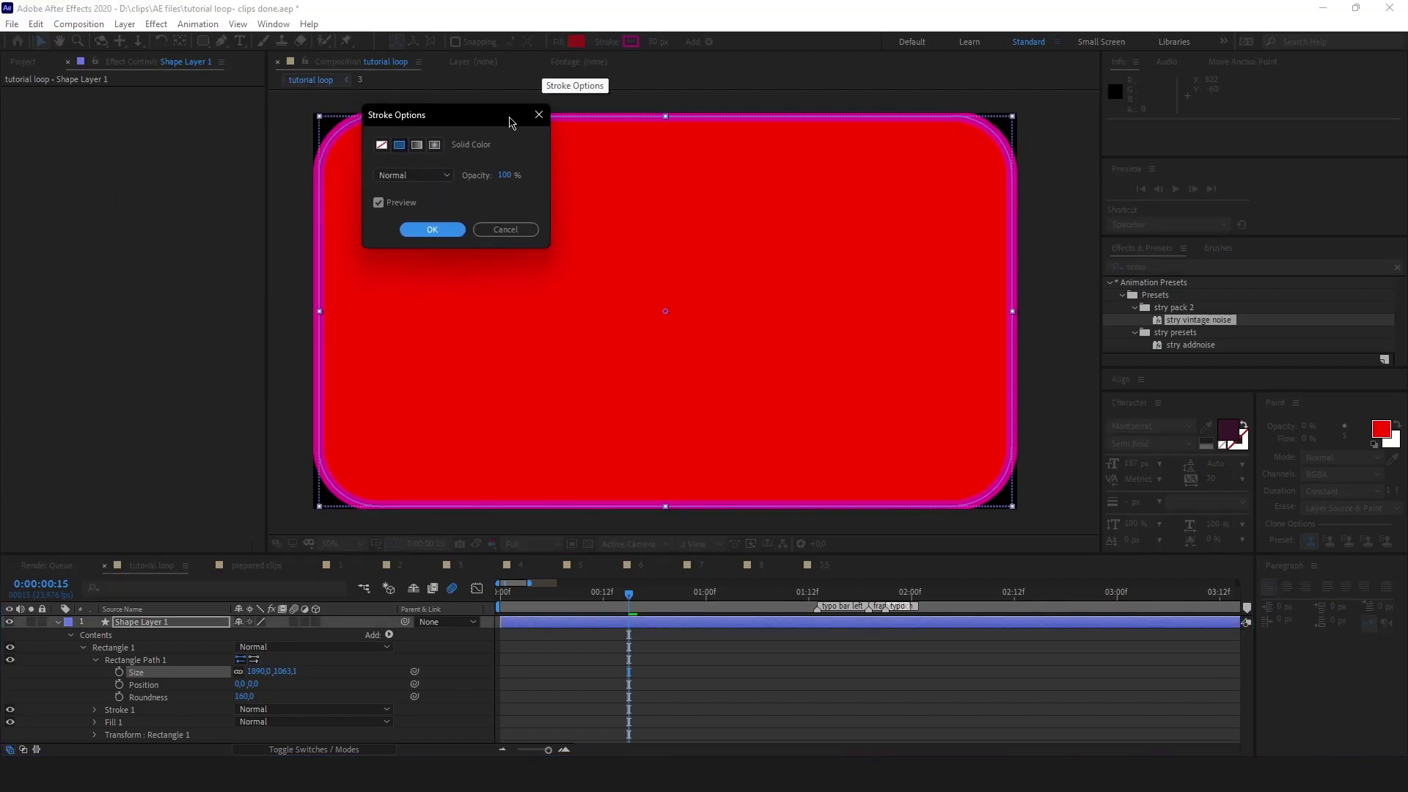
left_click(381, 145)
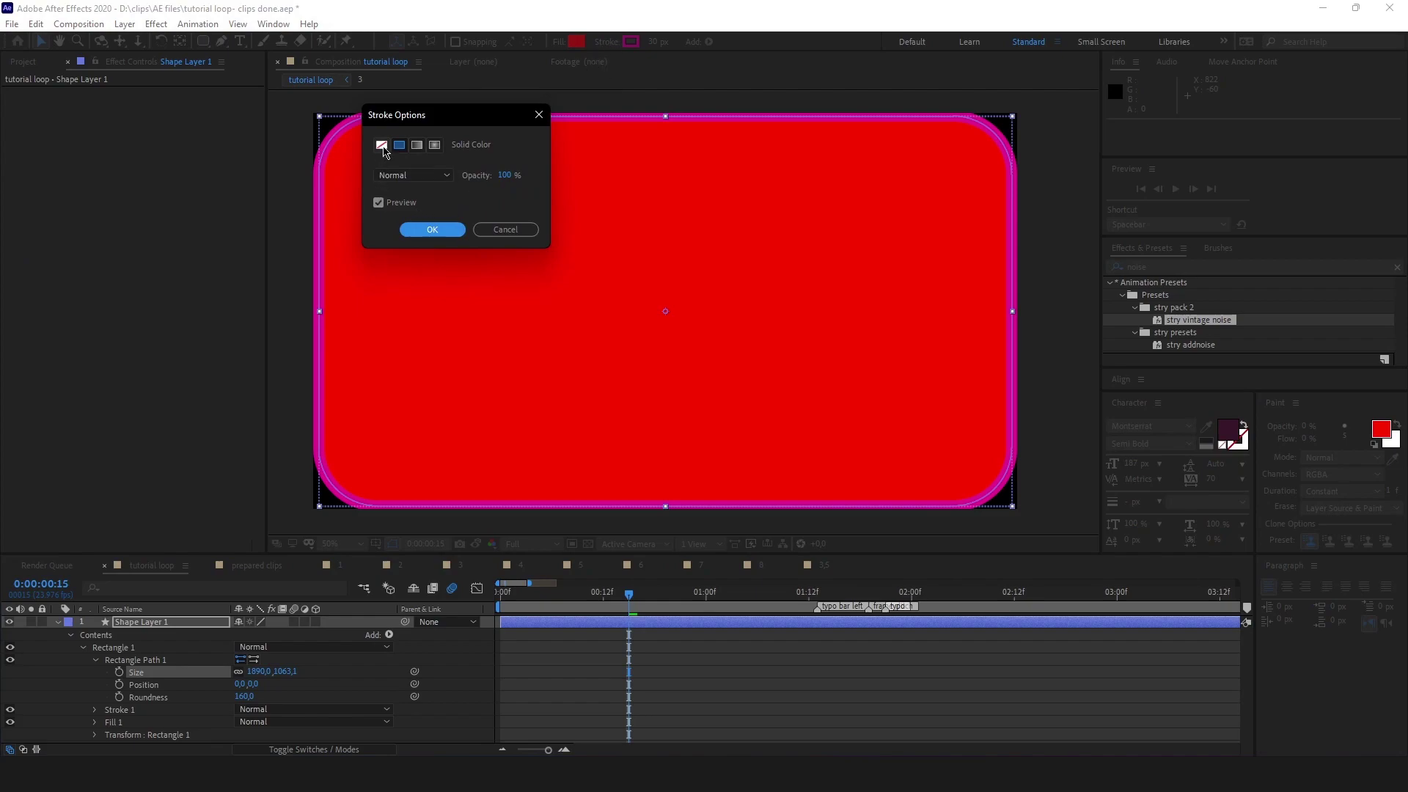
left_click(433, 230)
left_click(666, 688)
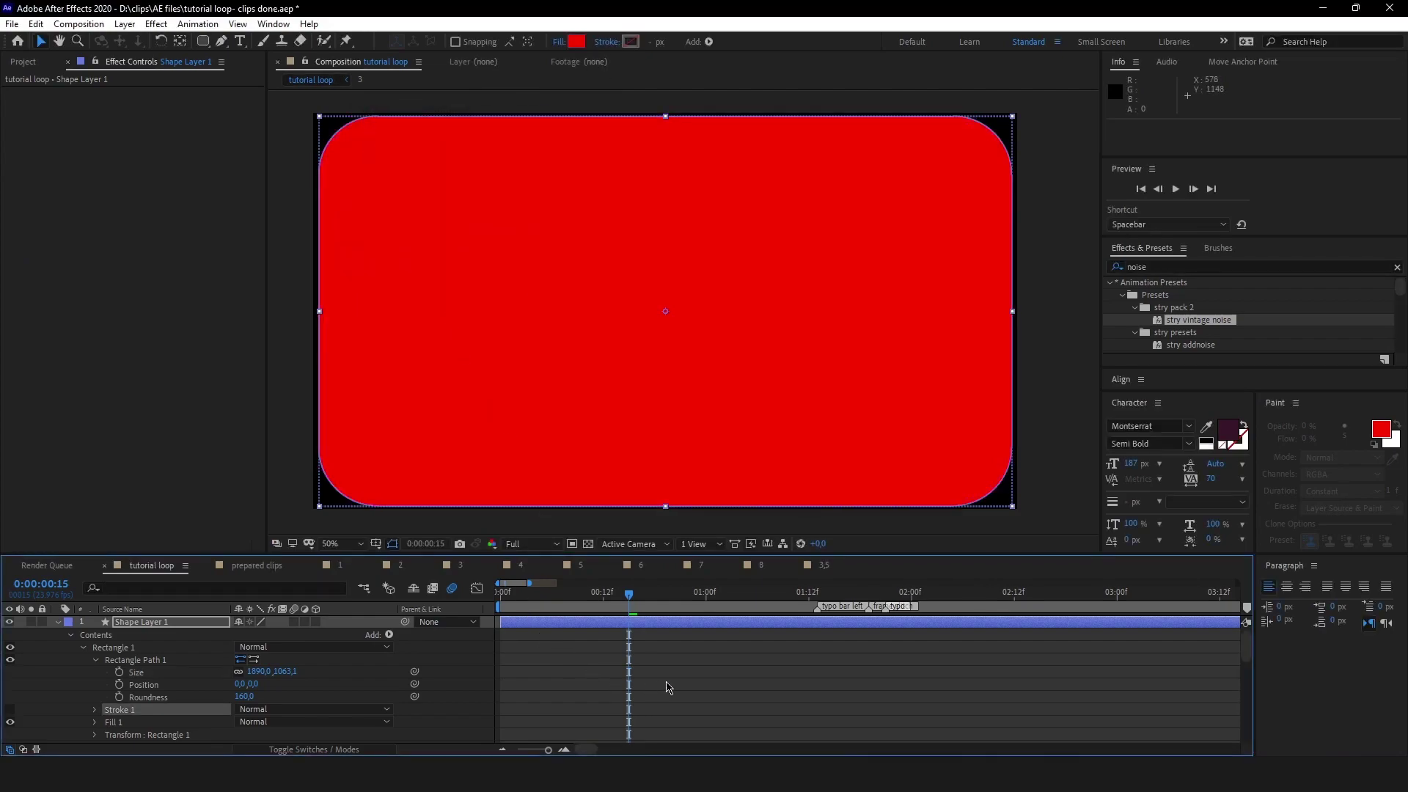
left_click(638, 626)
left_click(639, 627)
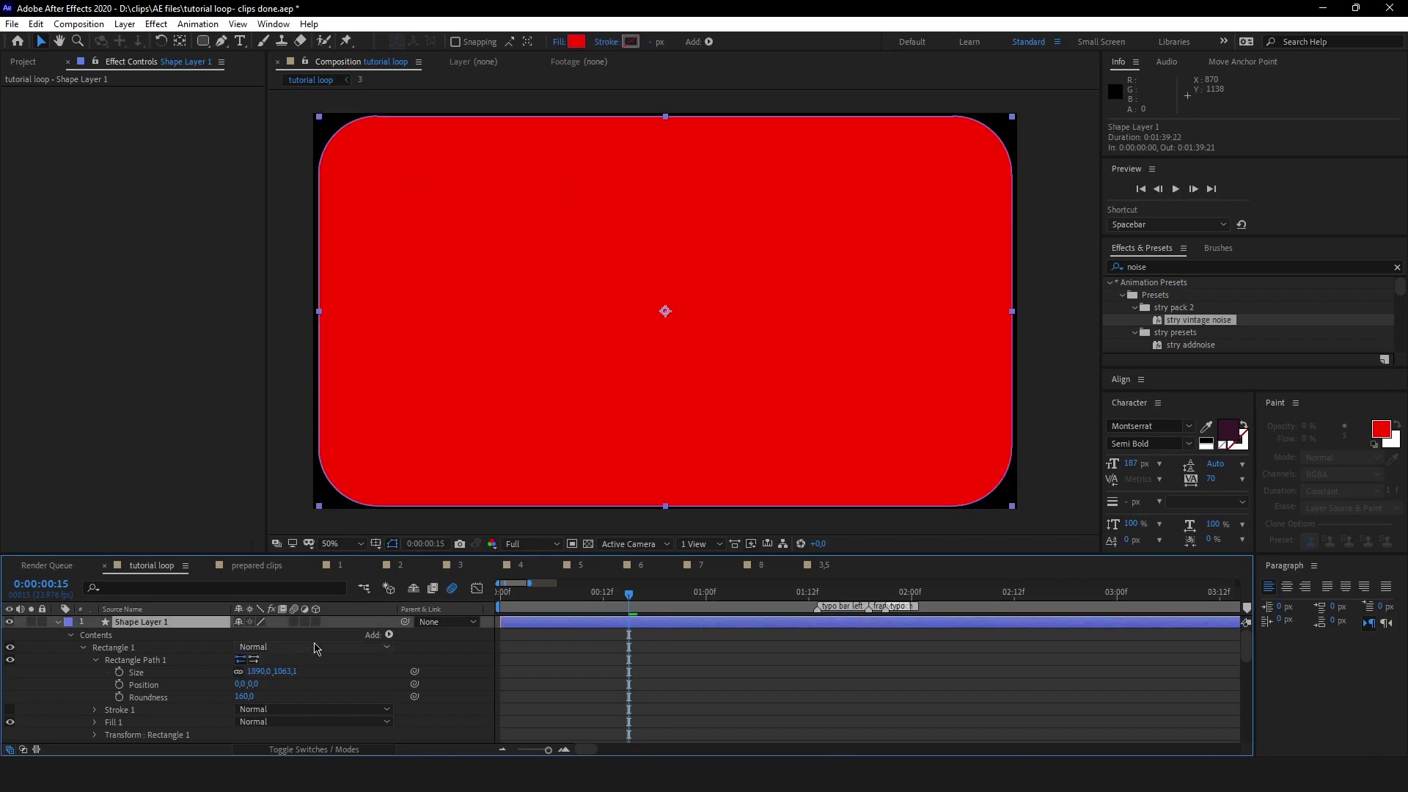
key("u")
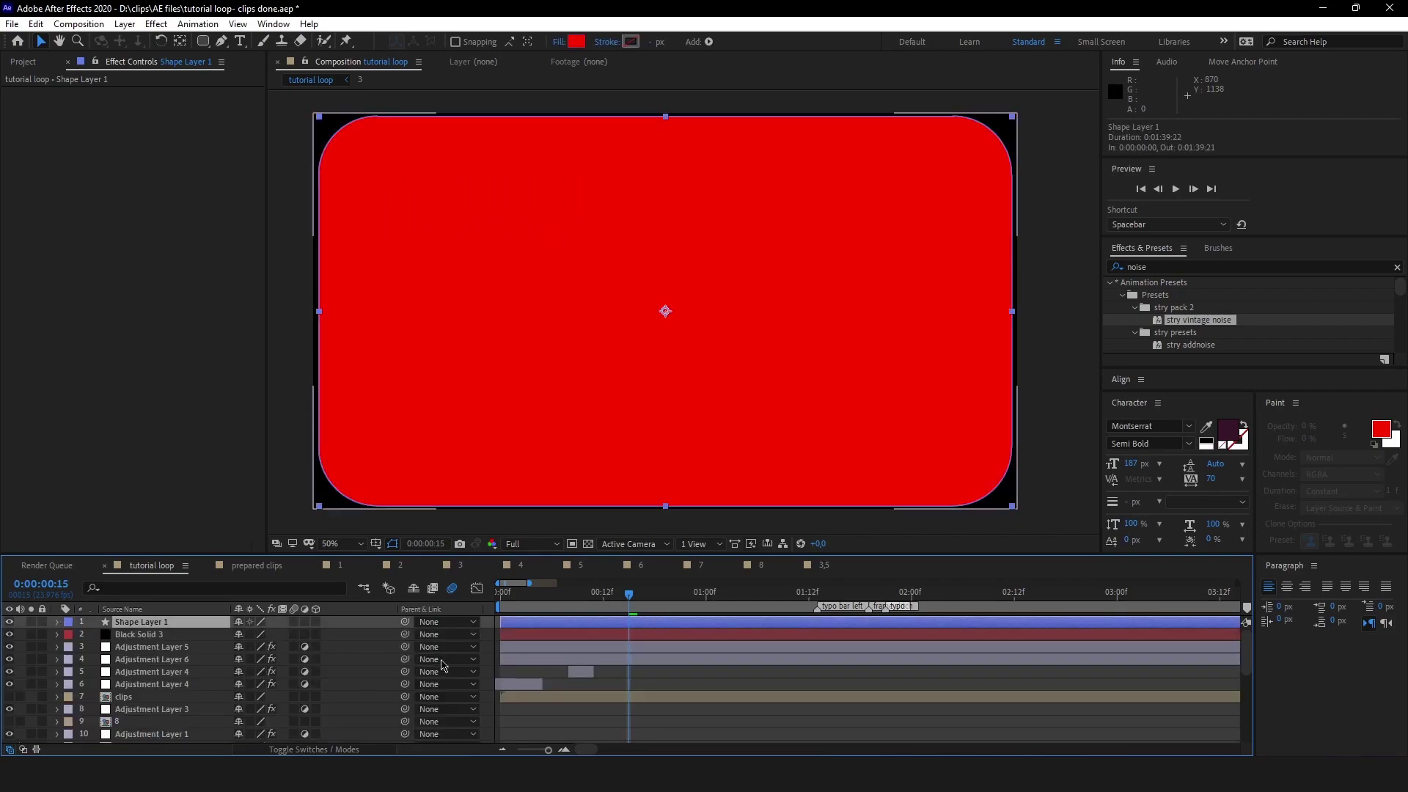
- Set the track matte of Black Solid 3 to Alpha Inverted Matte using Shape Layer 1
left_click(591, 635)
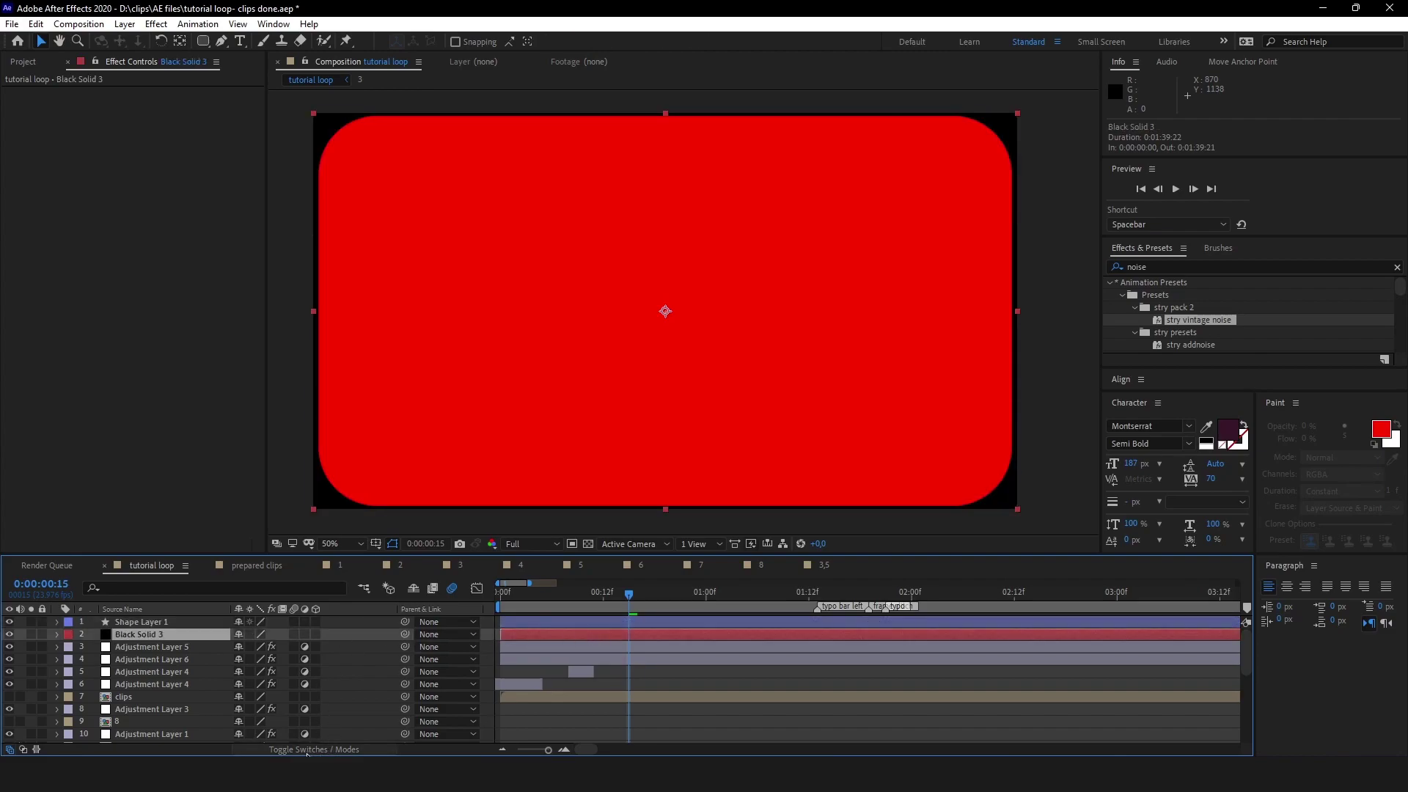
left_click(330, 749)
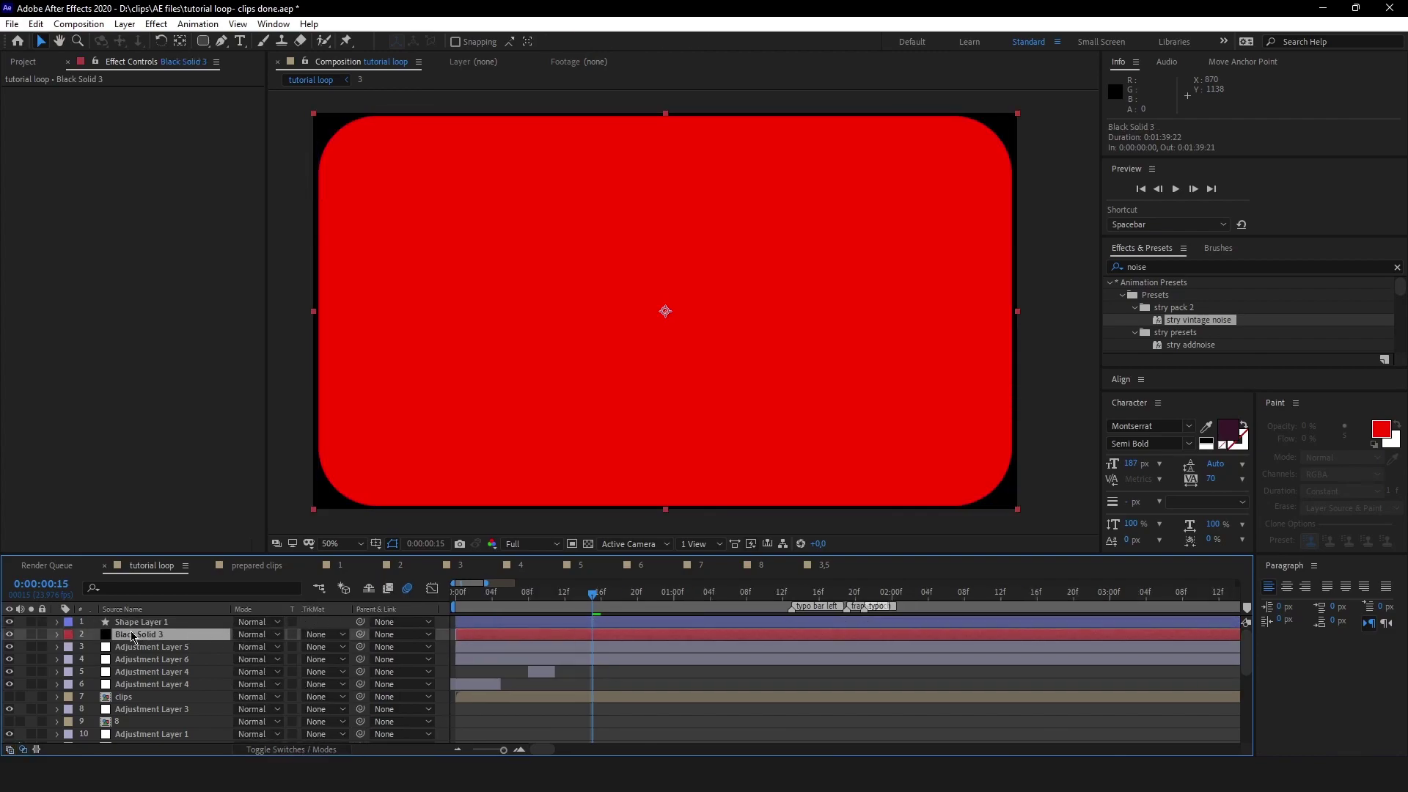
left_click(323, 634)
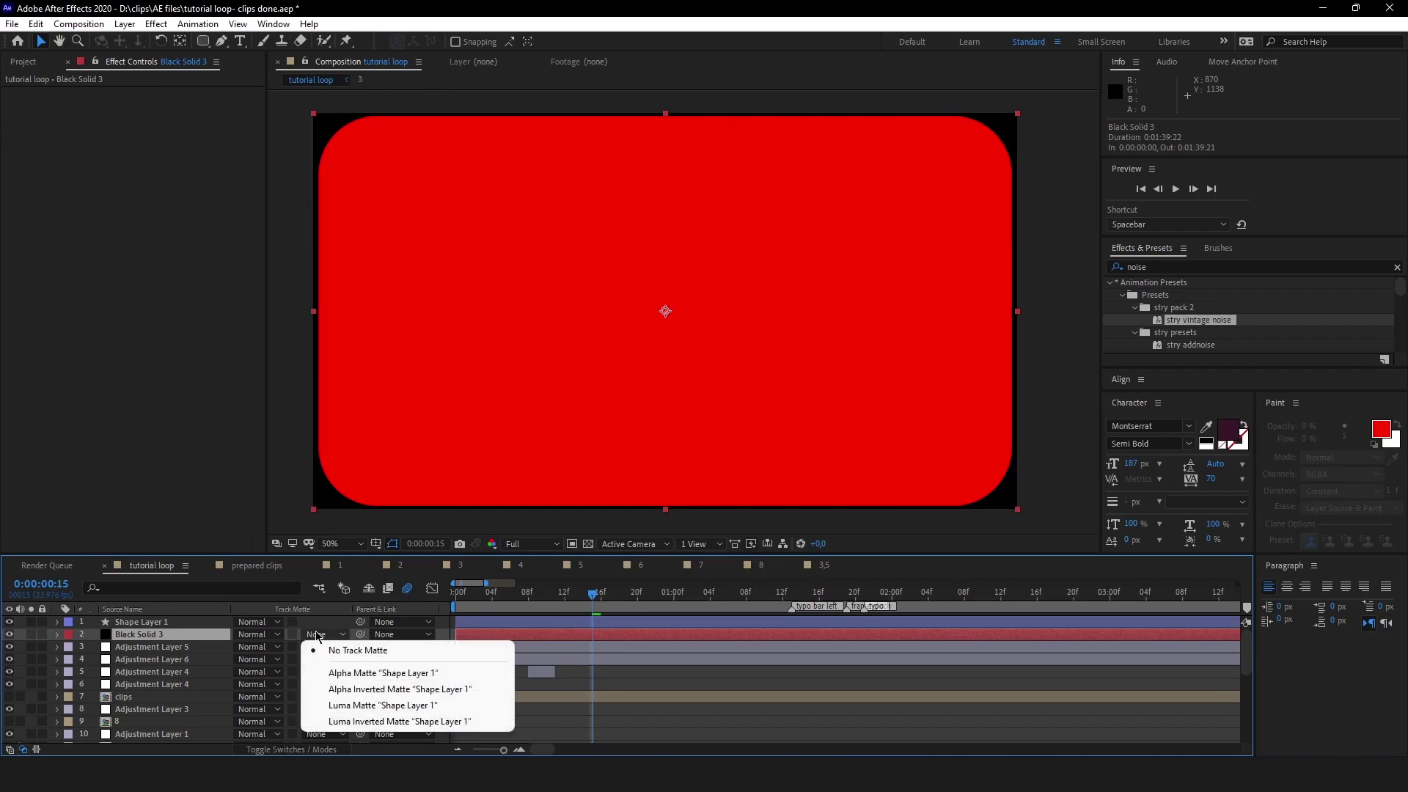
left_click(359, 674)
left_click(341, 636)
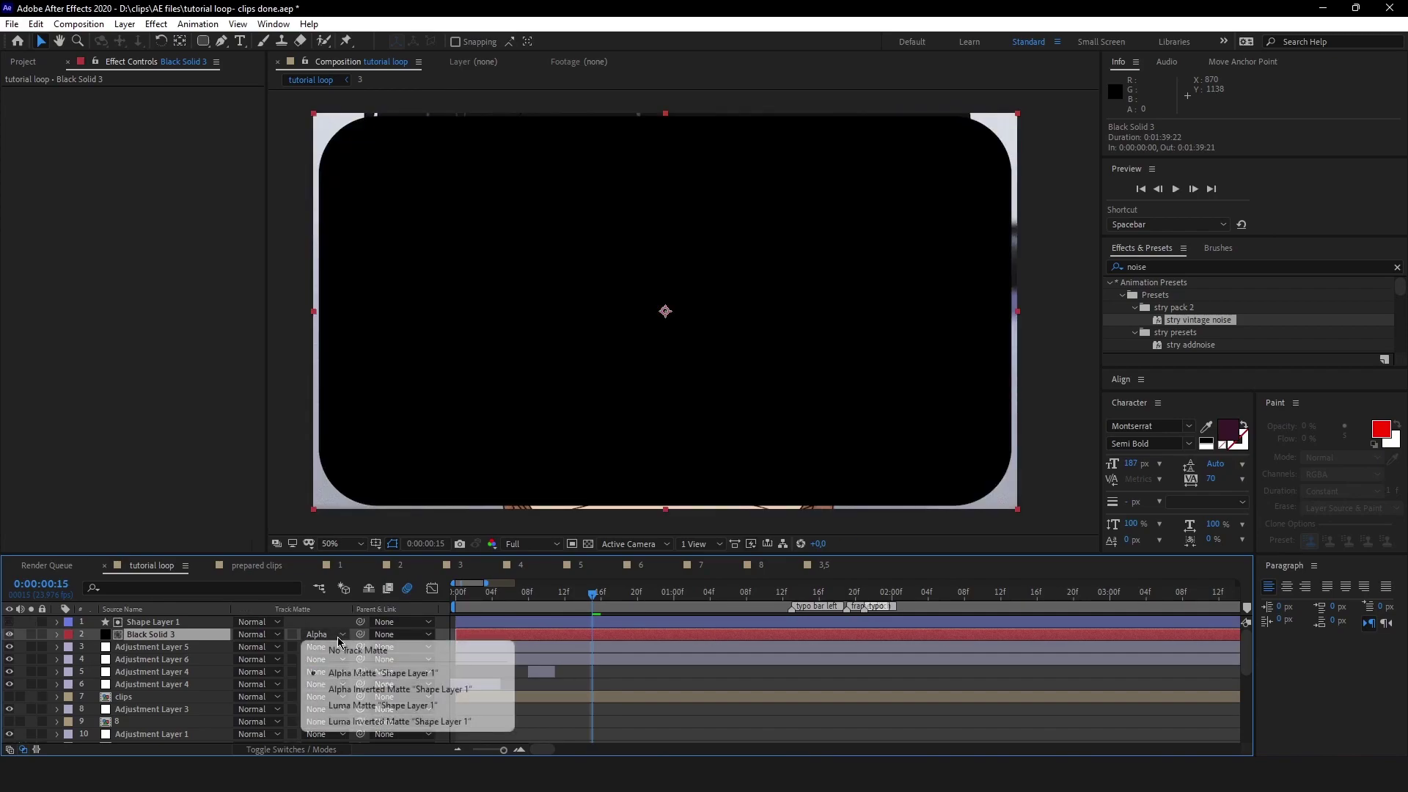
left_click(345, 689)
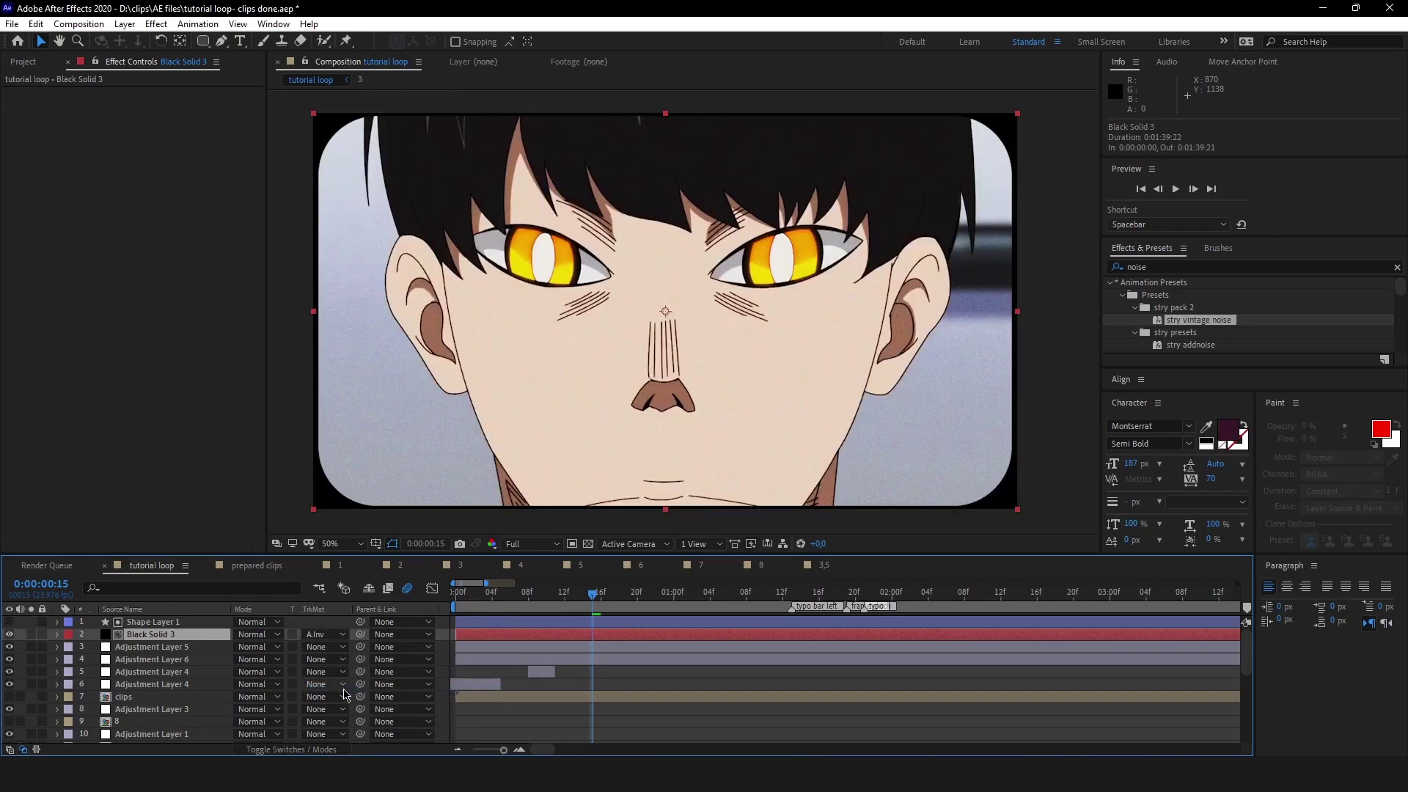
- Preview the rounded frame over the clips from 0:00:00:02
left_click(625, 660)
left_click_drag(593, 593, 477, 598)
key("space")
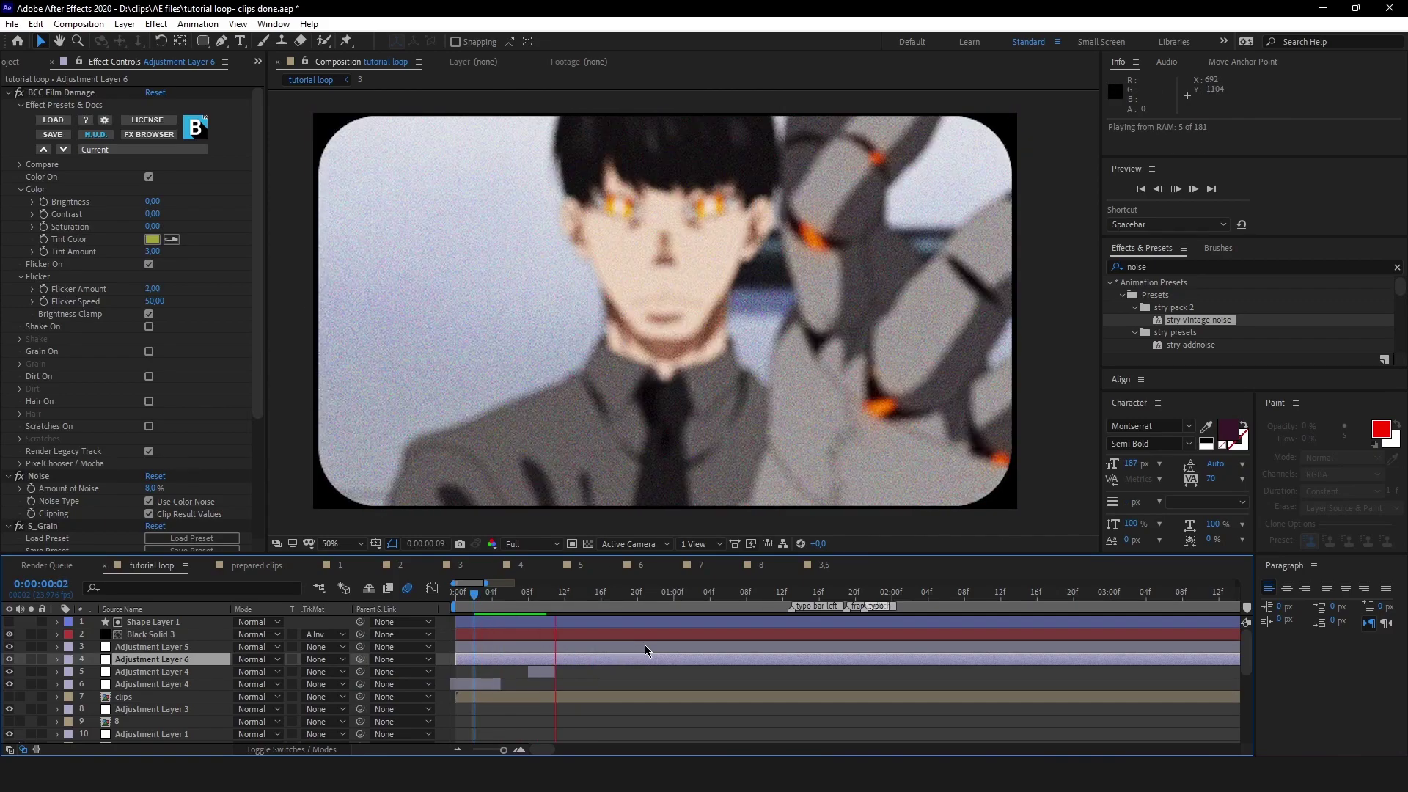
key("space")
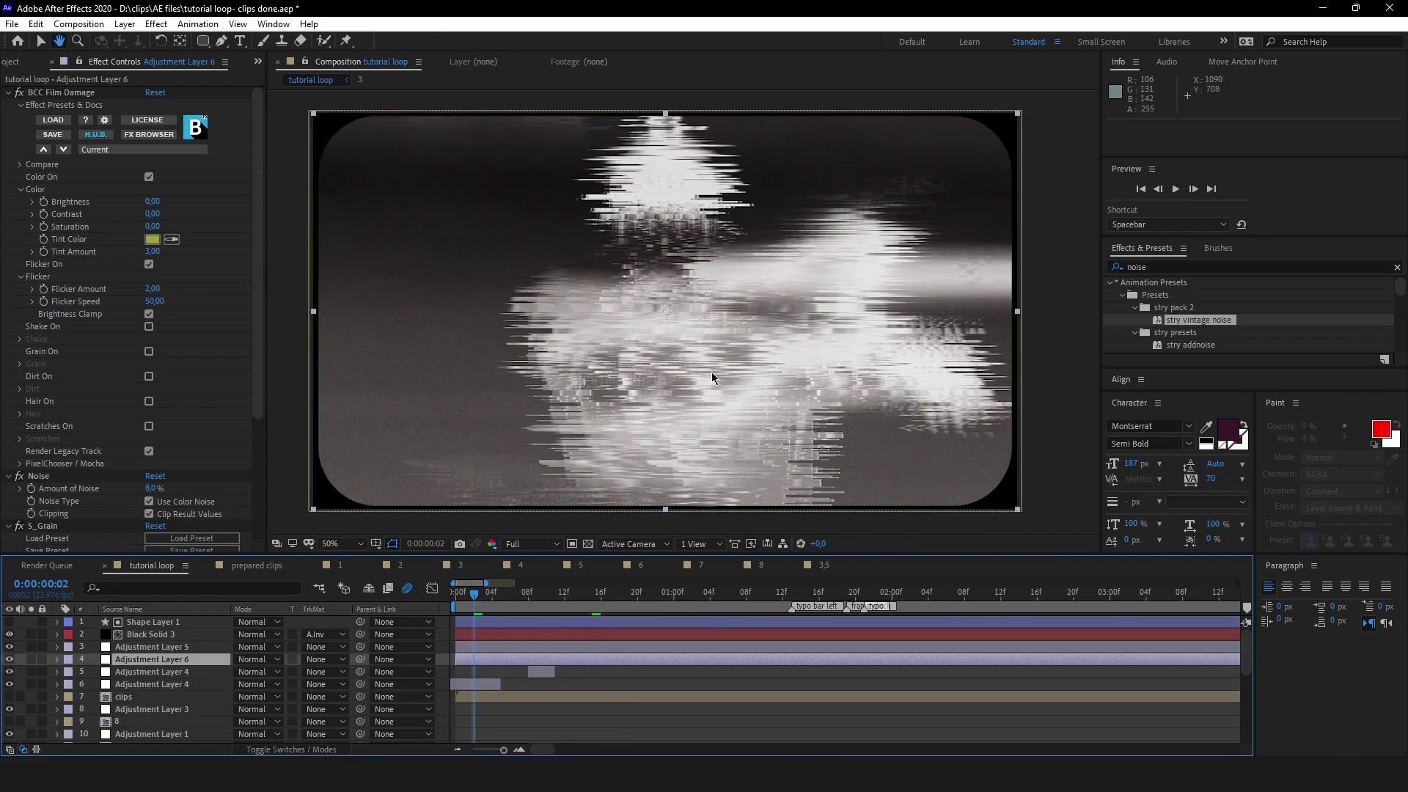
- At 0:00:00:11, unlink the size proportions of Shape Layer 1's rectangle path and reduce only its height to 913.1
left_click(557, 599)
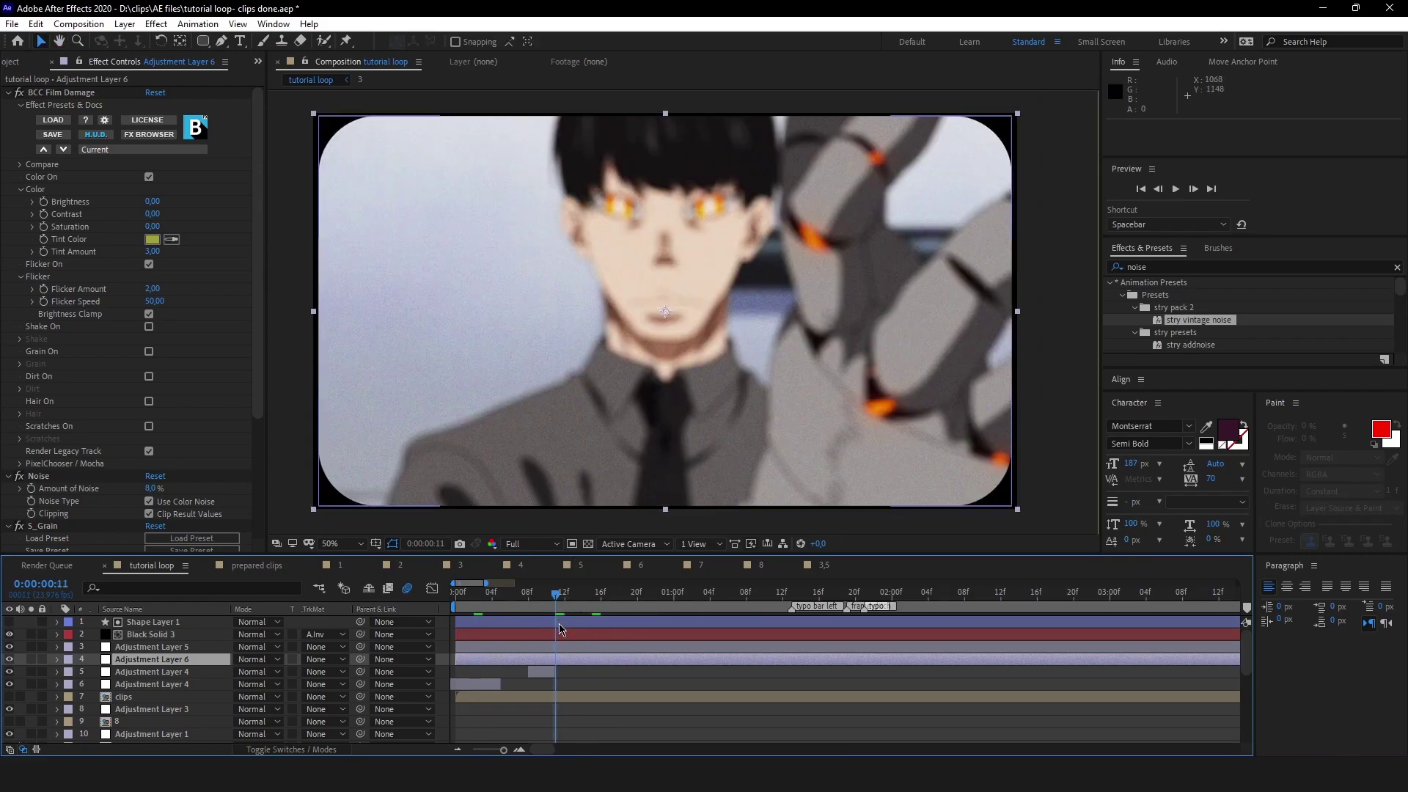
left_click(560, 624)
left_click(57, 623)
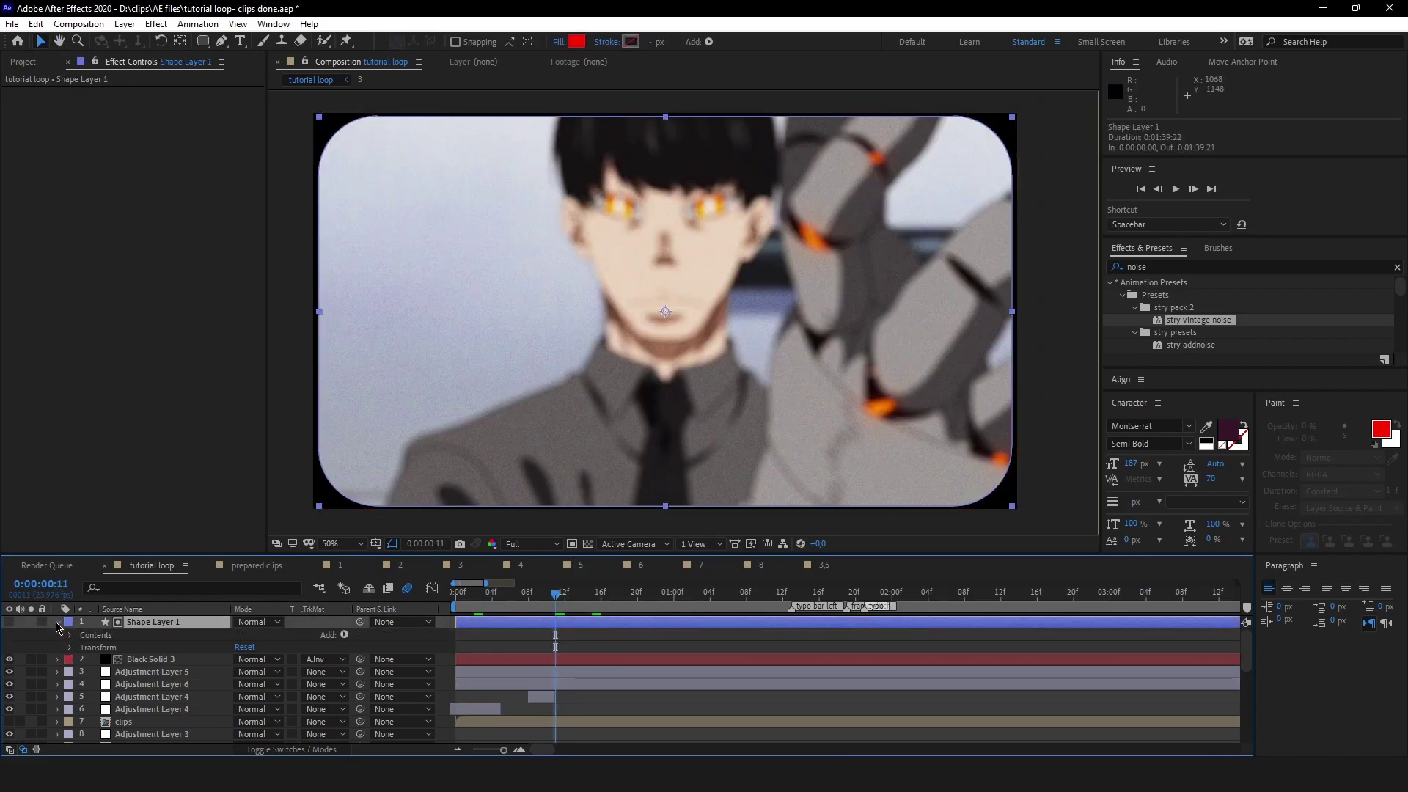
left_click(70, 636)
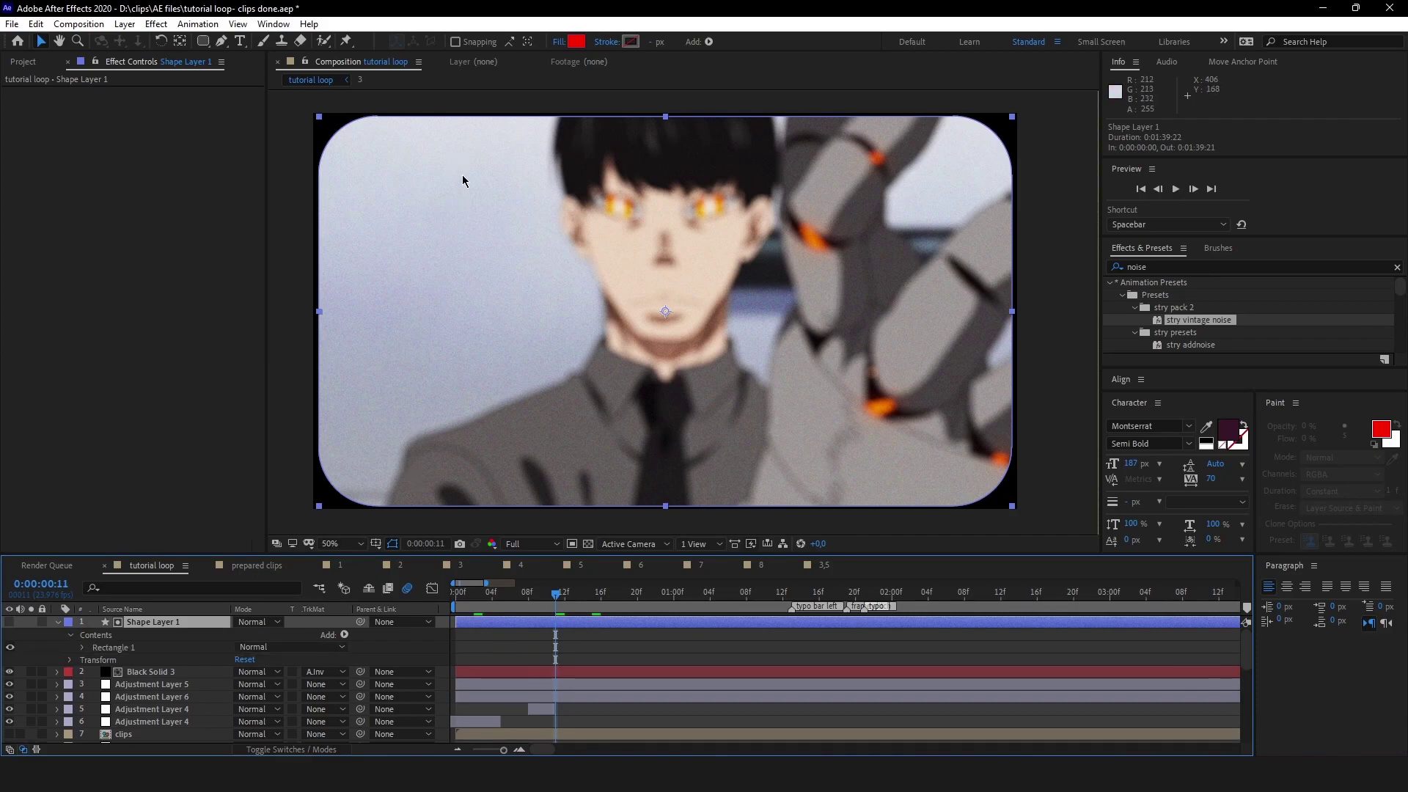
left_click(82, 647)
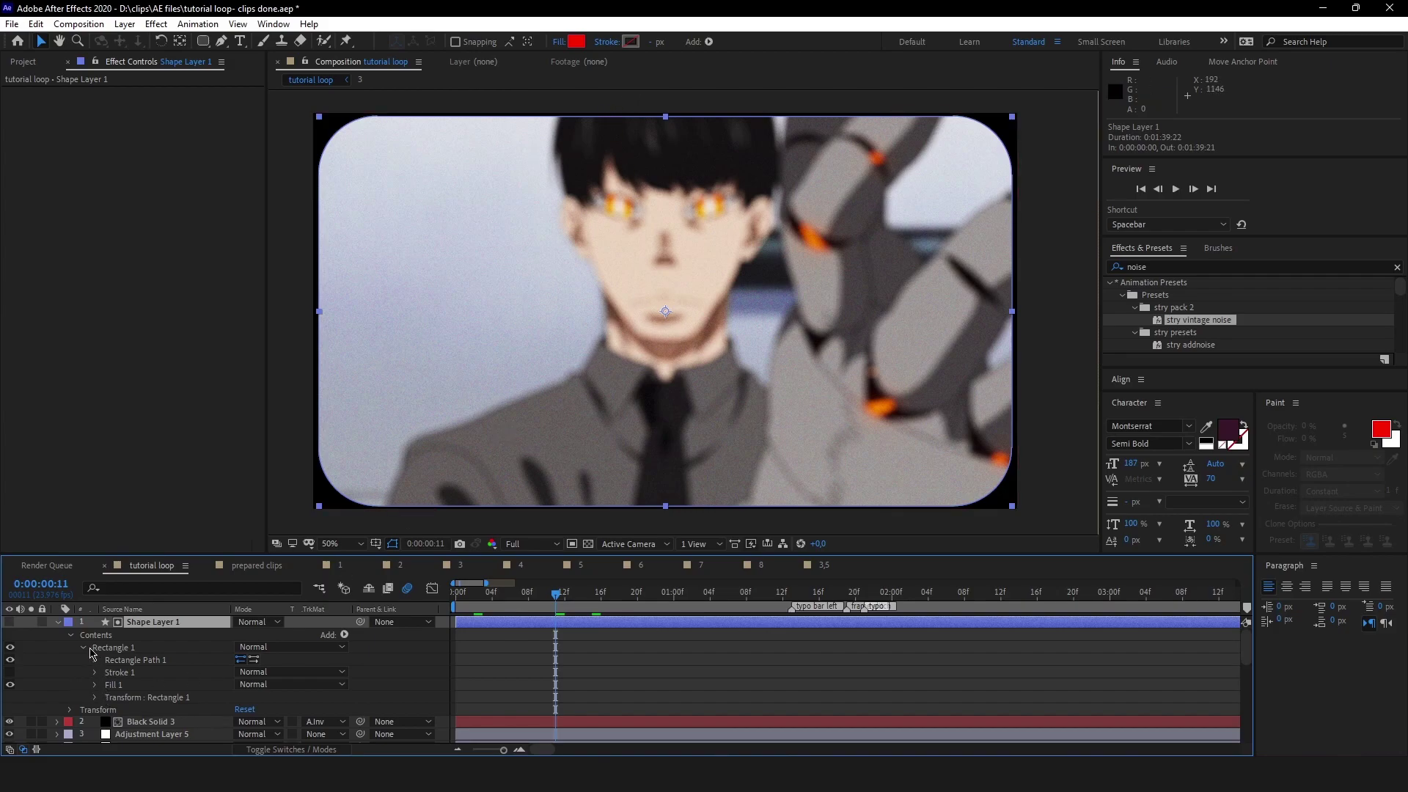
left_click(96, 697)
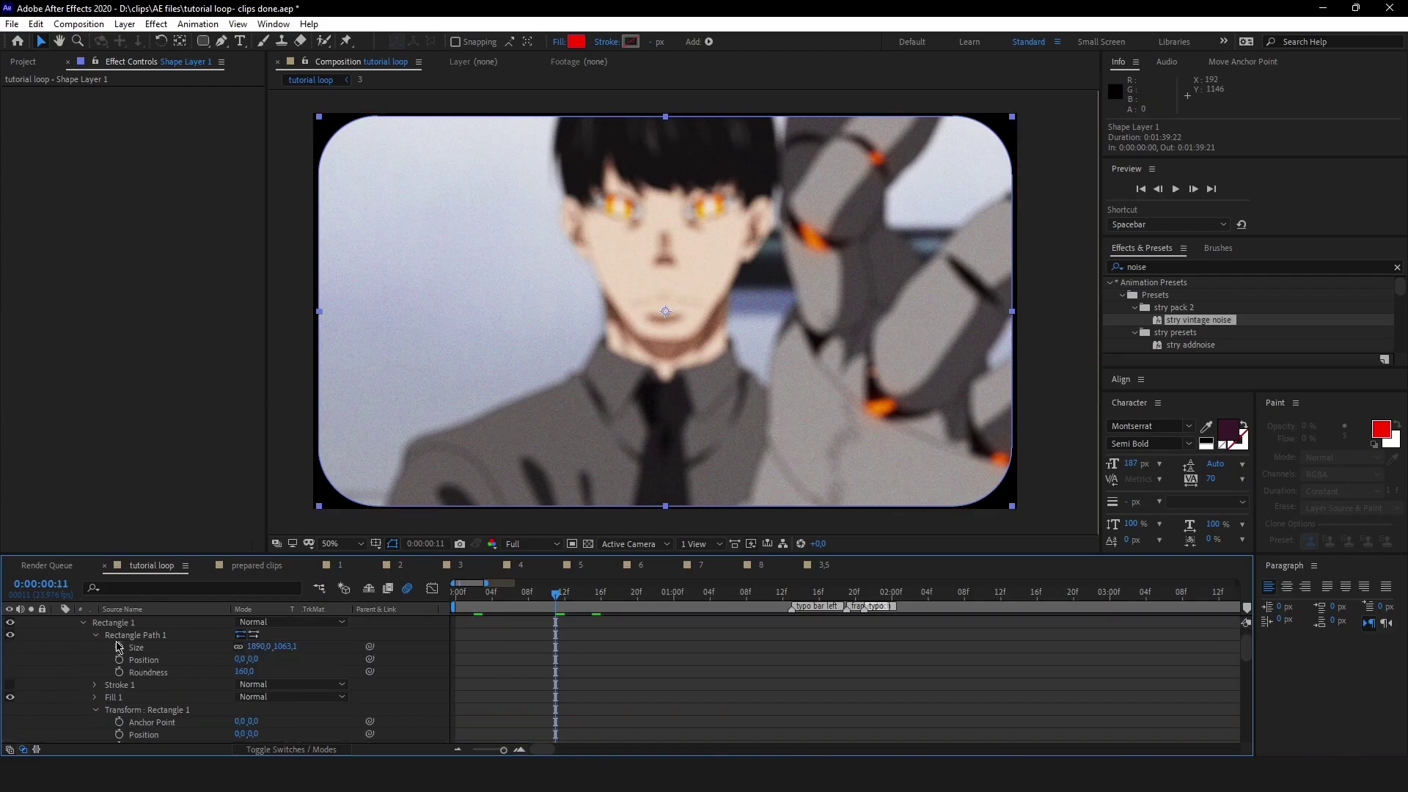
left_click(96, 710)
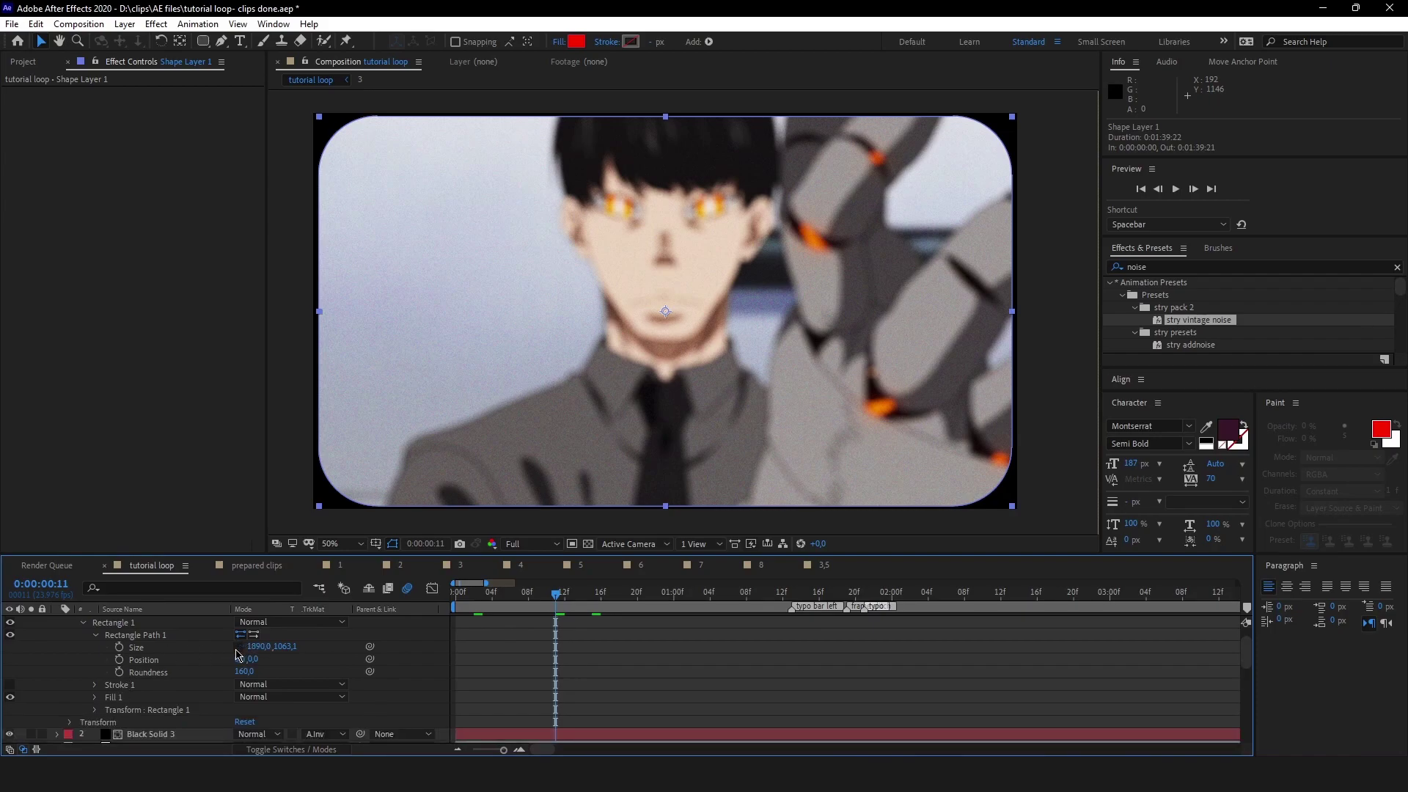
left_click_drag(286, 646, 175, 646)
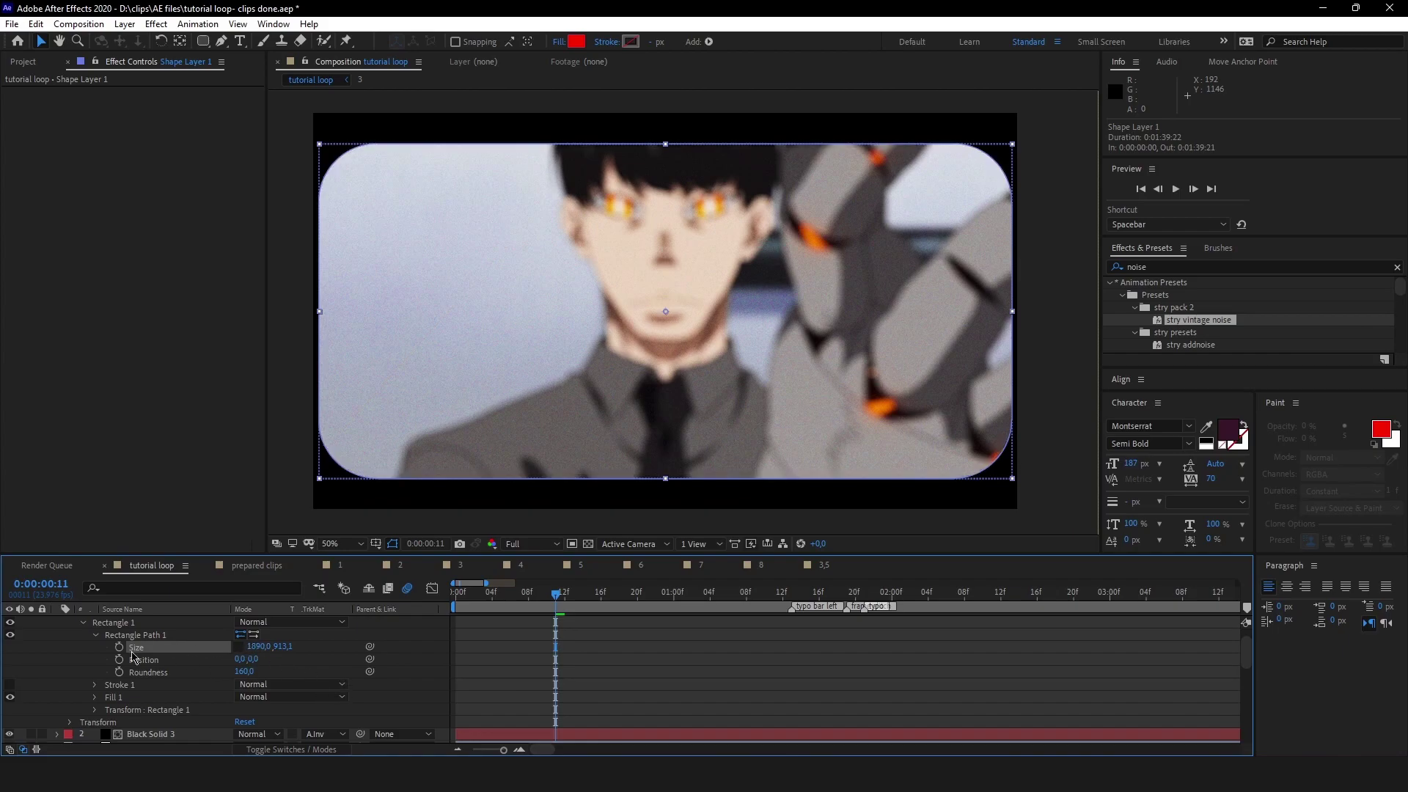
scroll(76, 654, "up", 1)
left_click(65, 625)
left_click(58, 622)
- Play back the composition with the shorter rounded frame at a smaller view size
left_click(711, 697)
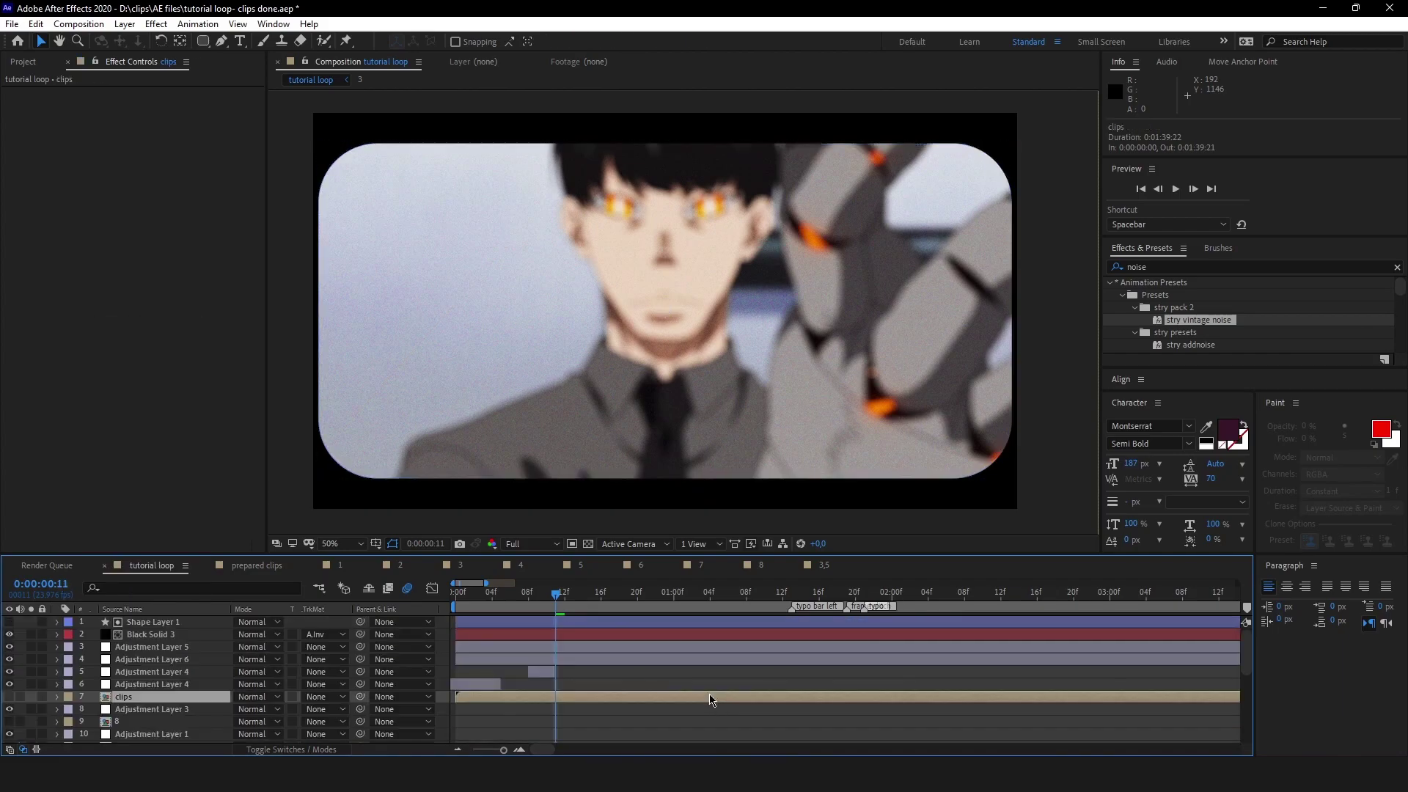
scroll(956, 477, "down", 1)
key("space")
key("space")
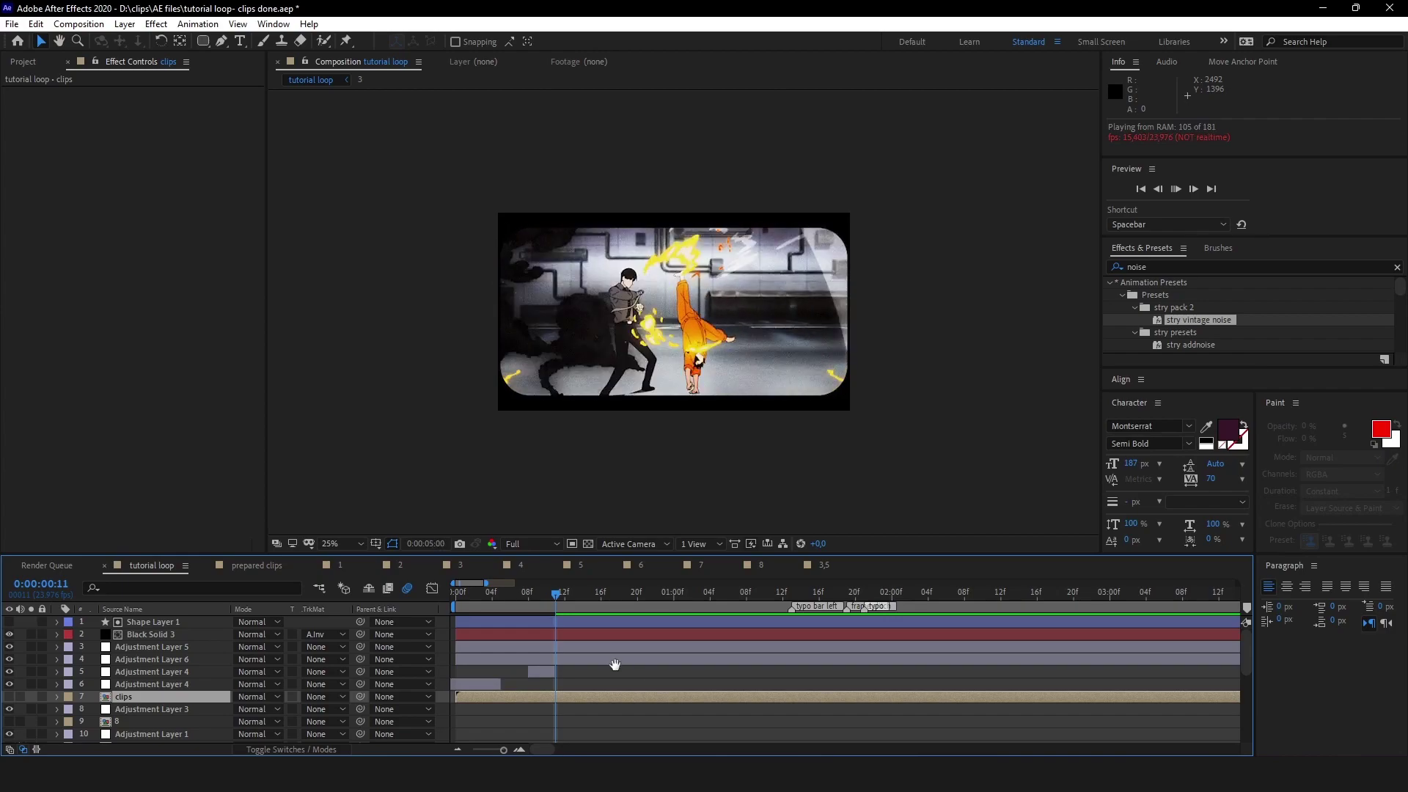
key("space")
- Move the current time to 0:00:01:13 at the "typo bar left" marker and inspect the frame's edges
scroll(708, 648, "down", 5)
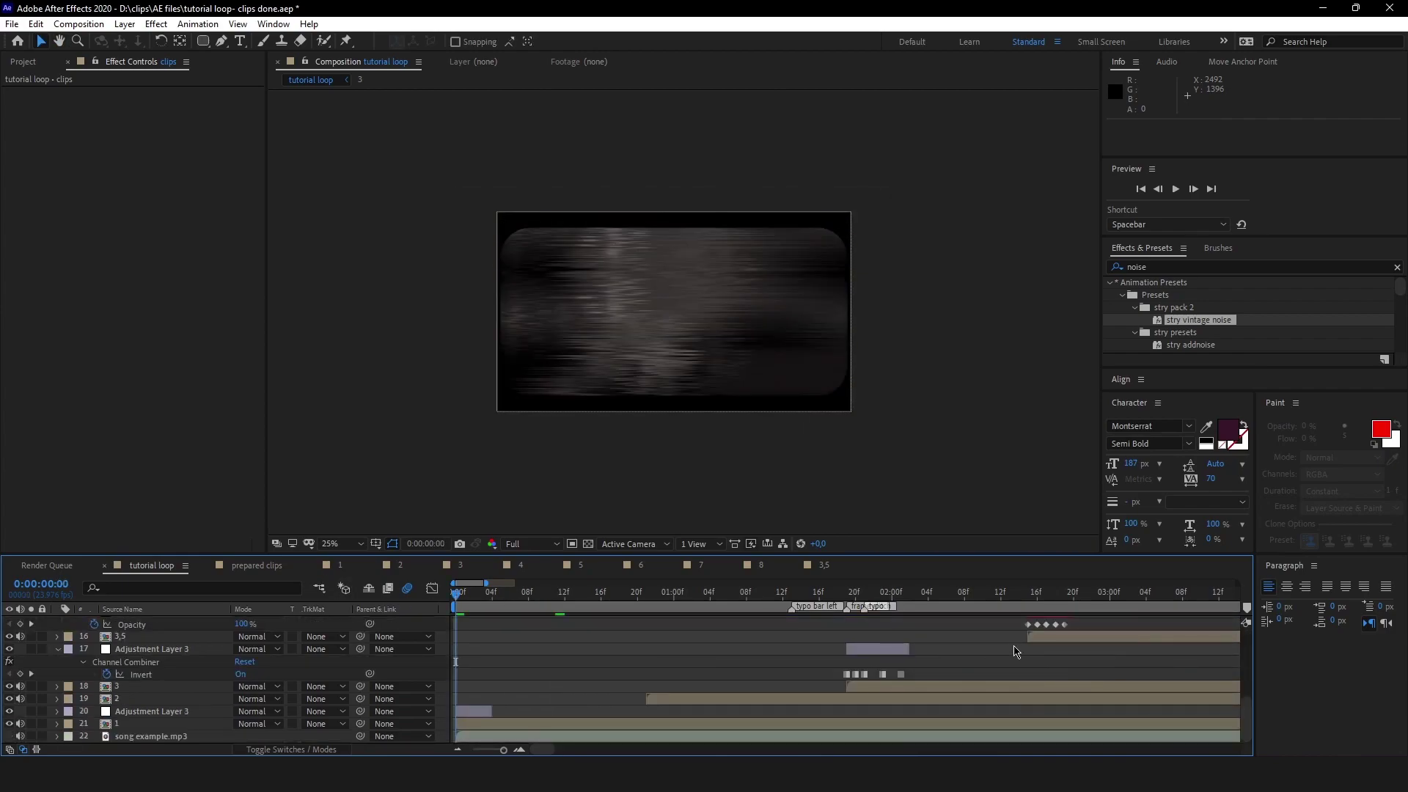
scroll(829, 641, "up", 3)
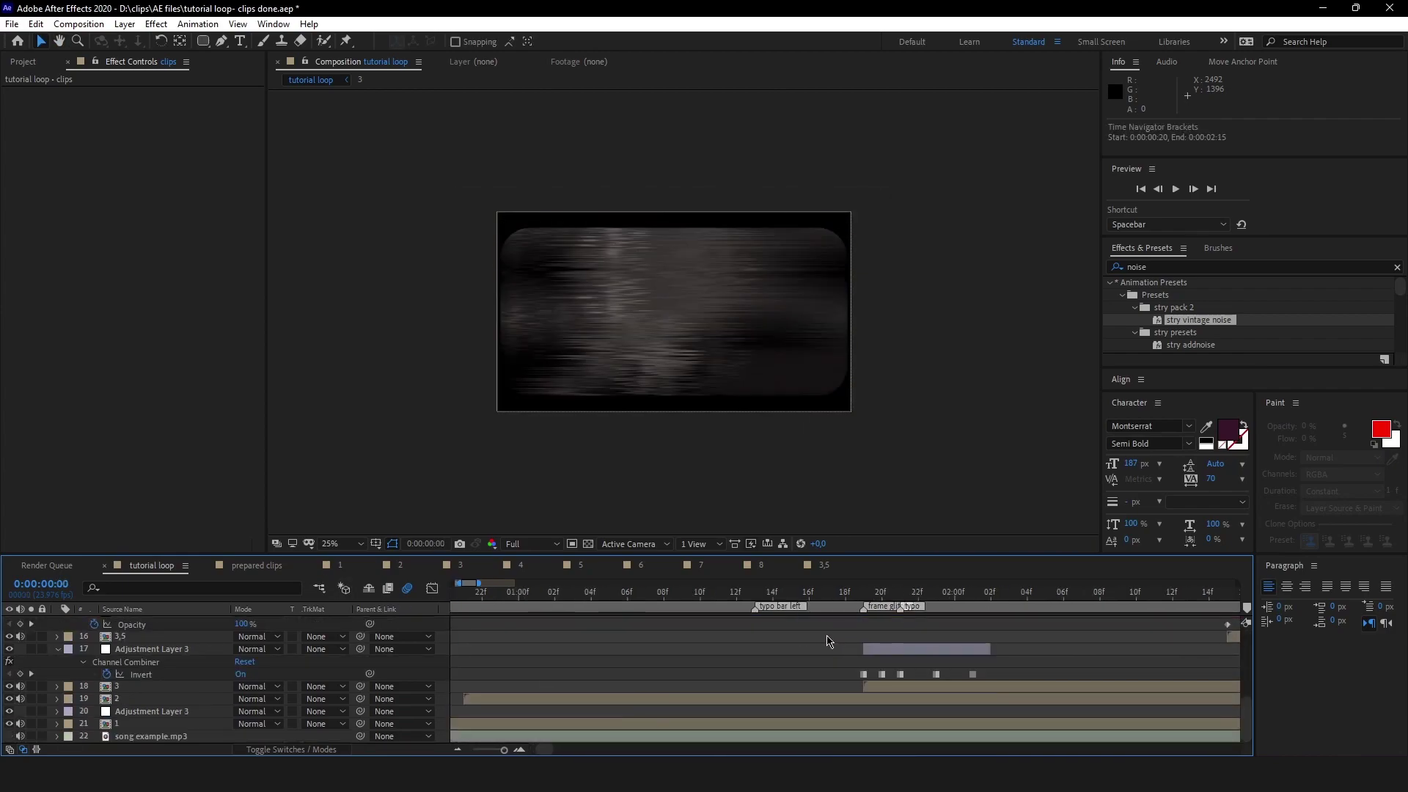
left_click(756, 597)
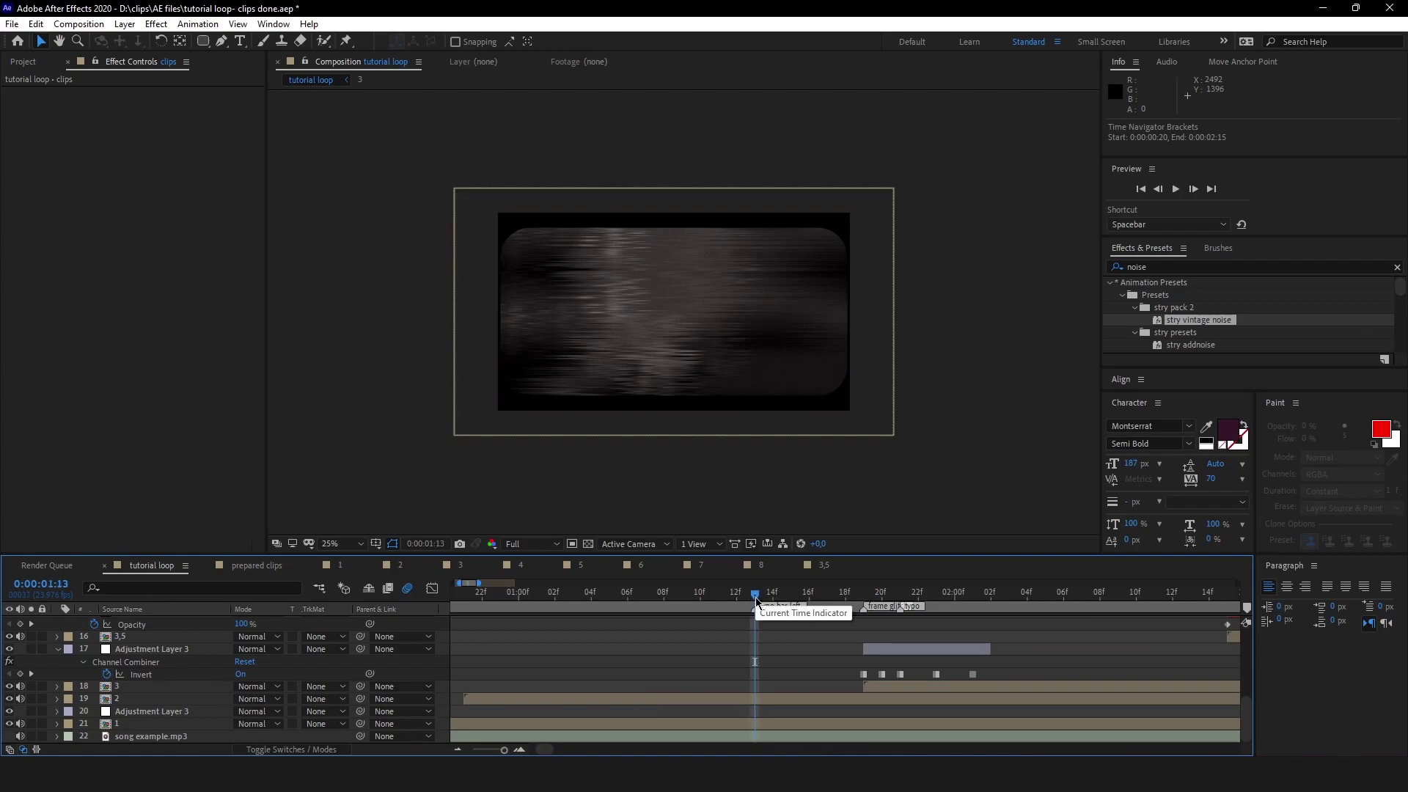
scroll(785, 660, "up", 5)
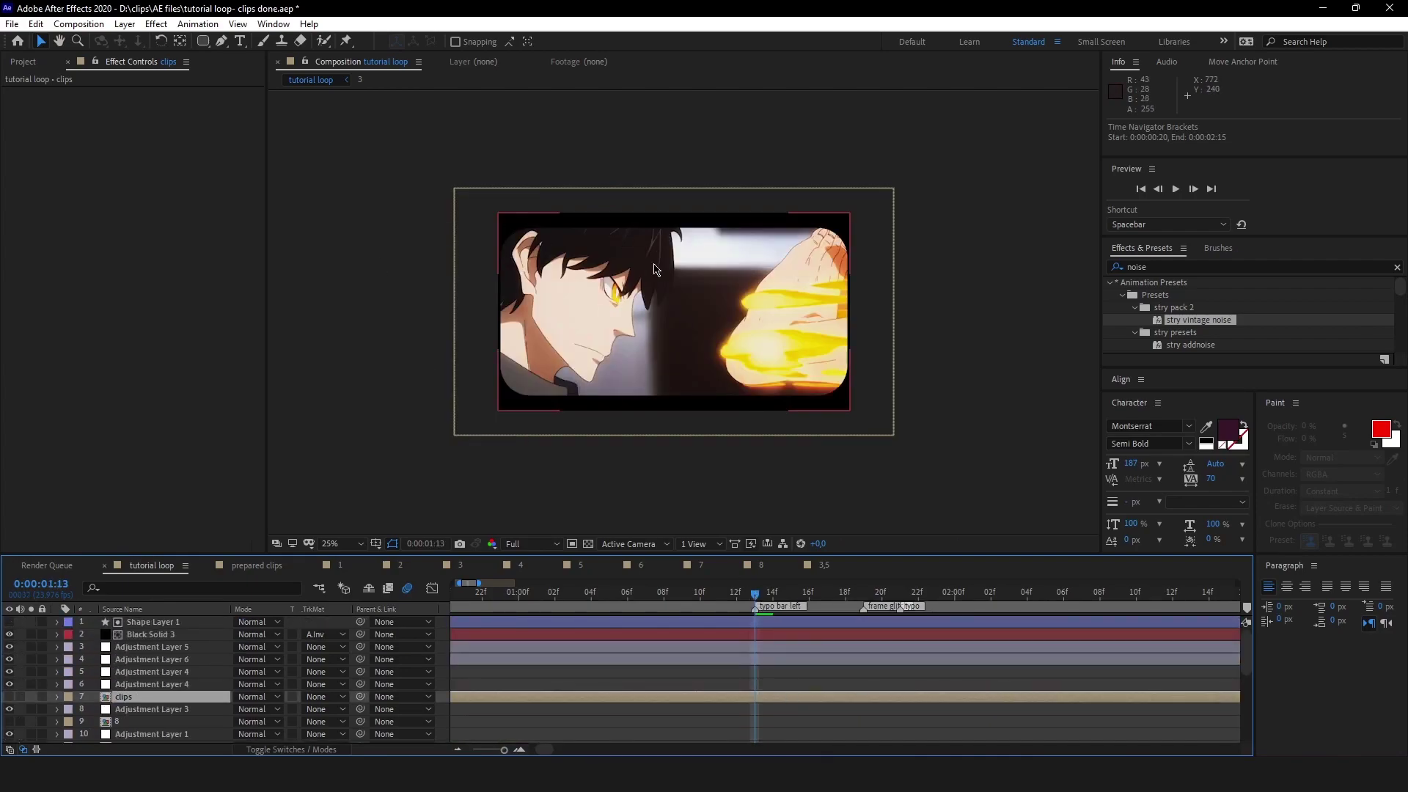
scroll(850, 364, "up", 2)
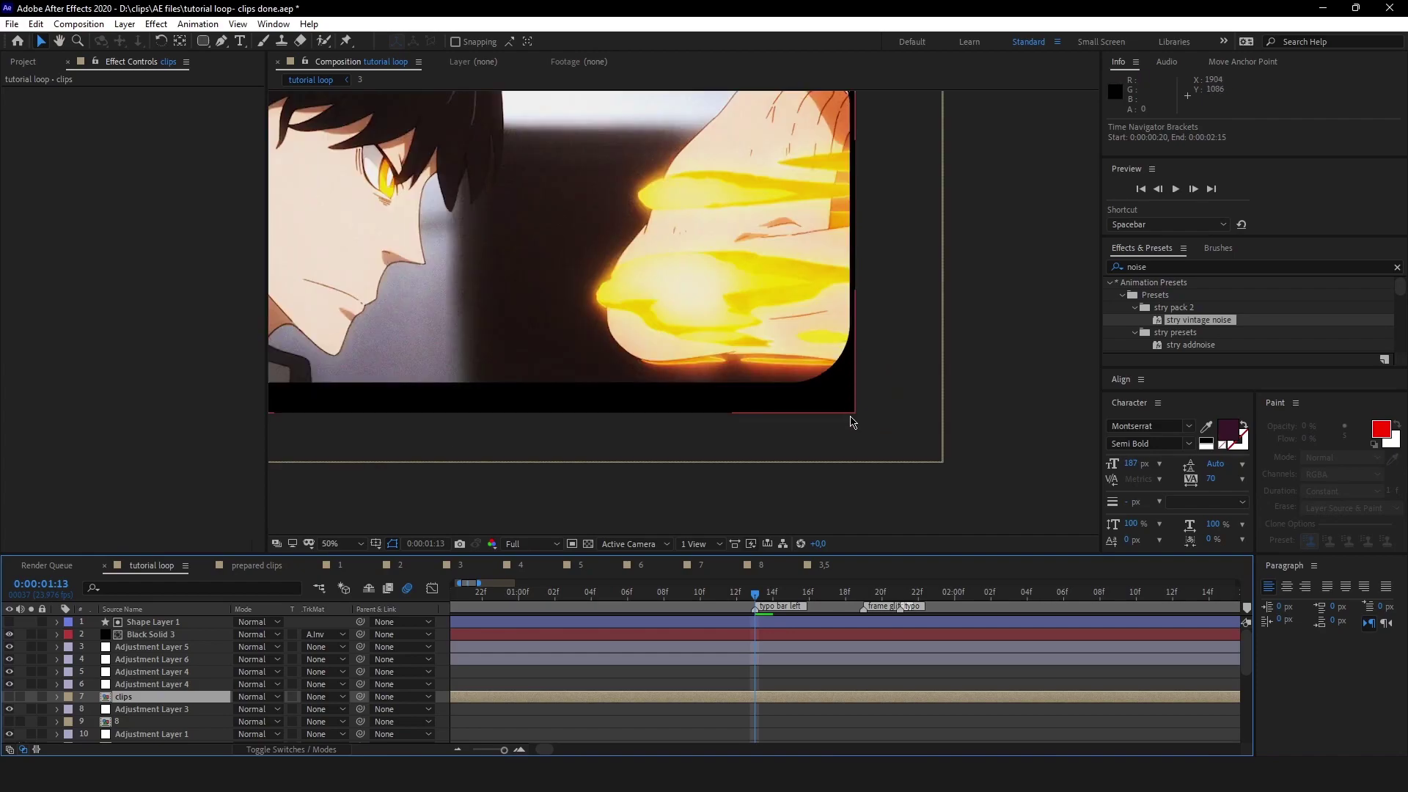
scroll(851, 418, "down", 2)
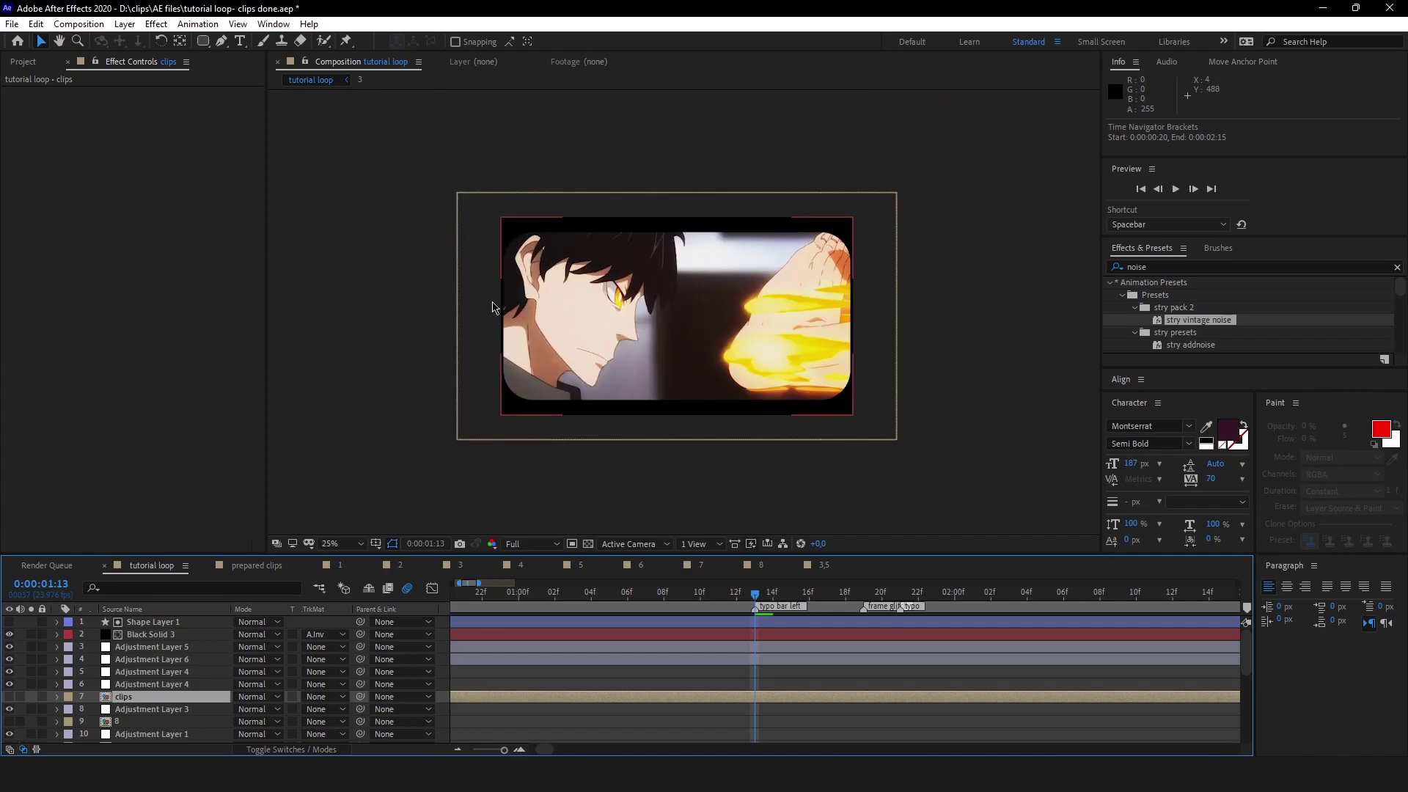
- Activate the Rectangle tool and add a composition-sized black solid directly above layer 2 in the tutorial loop composition
left_click_drag(203, 41, 232, 44)
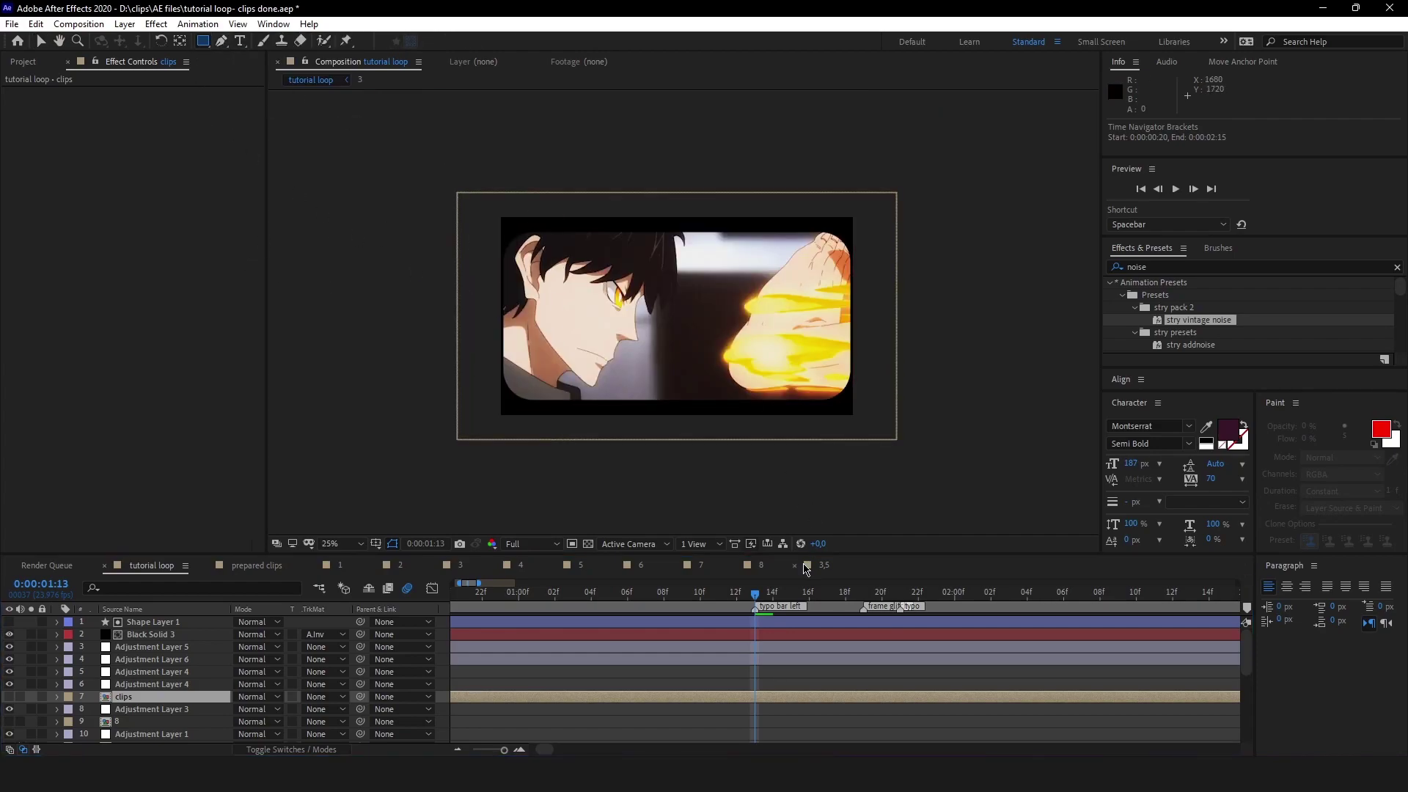
left_click(849, 684)
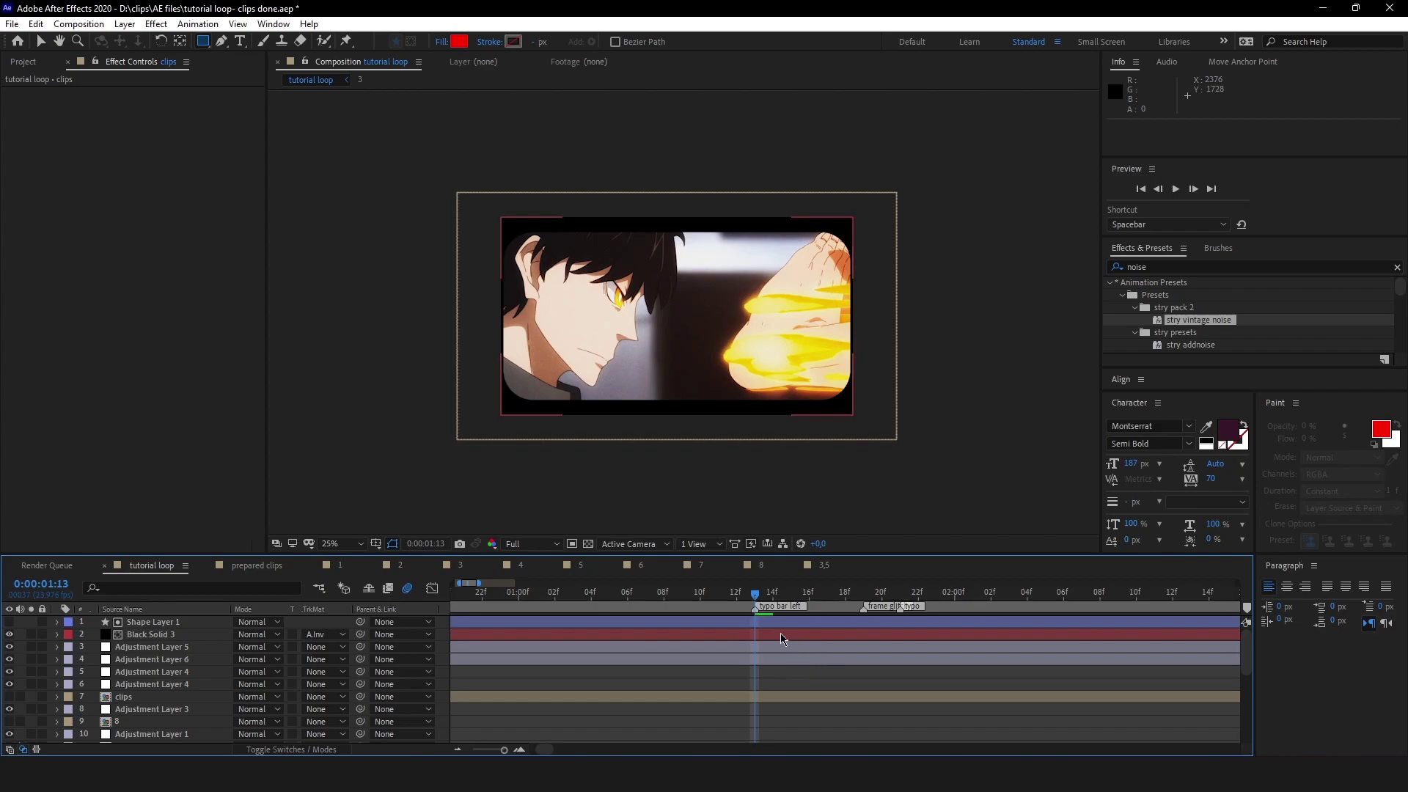
left_click(771, 628)
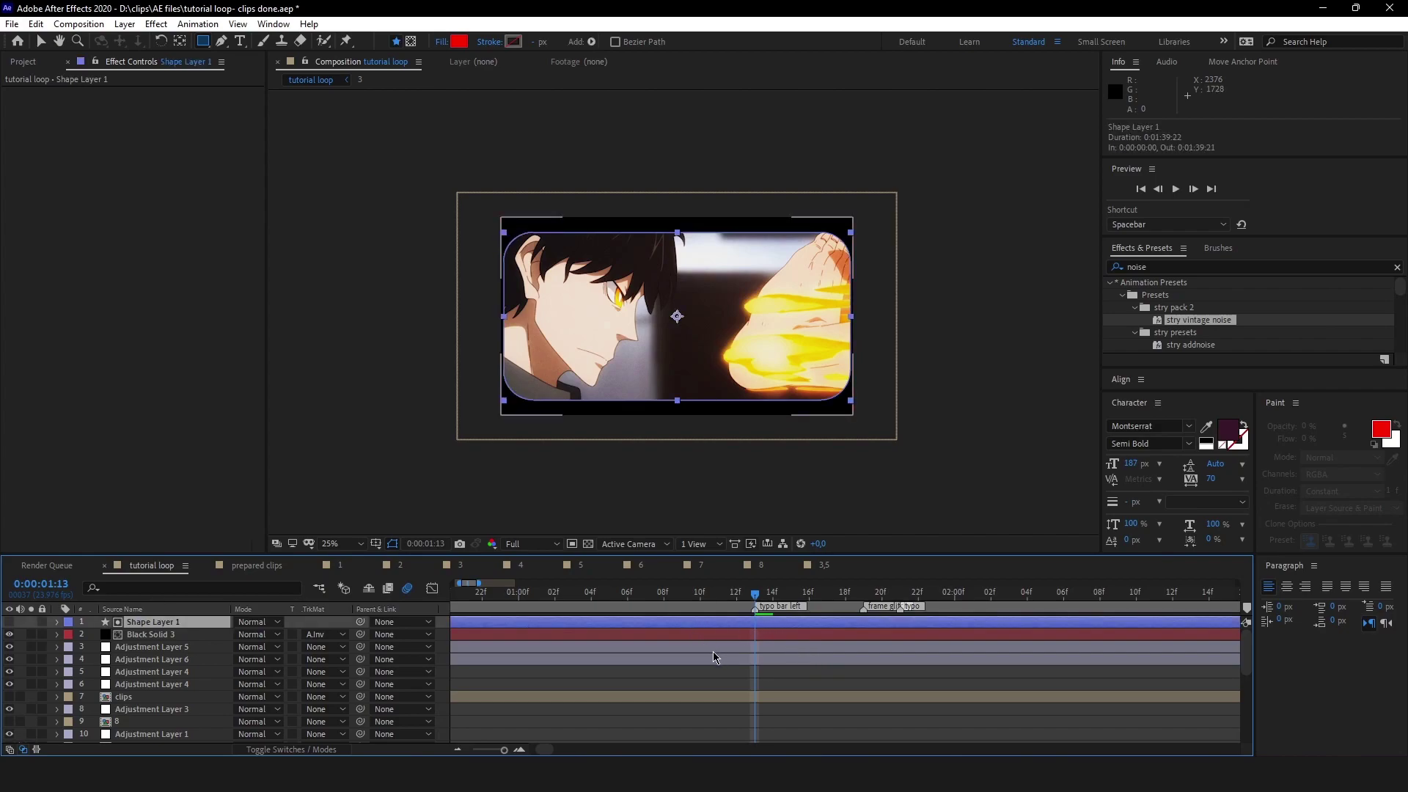
scroll(715, 656, "down", 5)
left_click(771, 699)
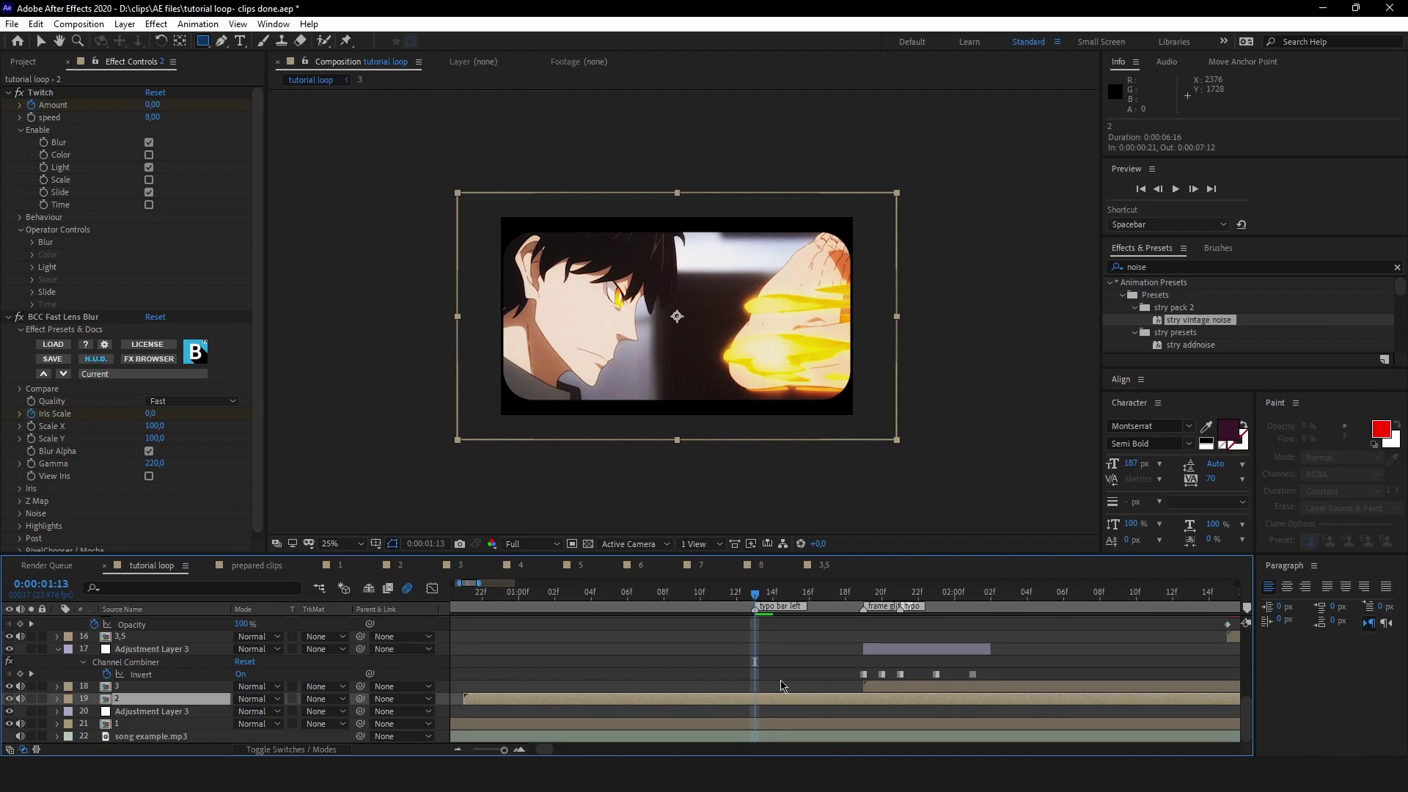
left_click(128, 687)
left_click(126, 699)
key("ctrl+y")
key("Return")
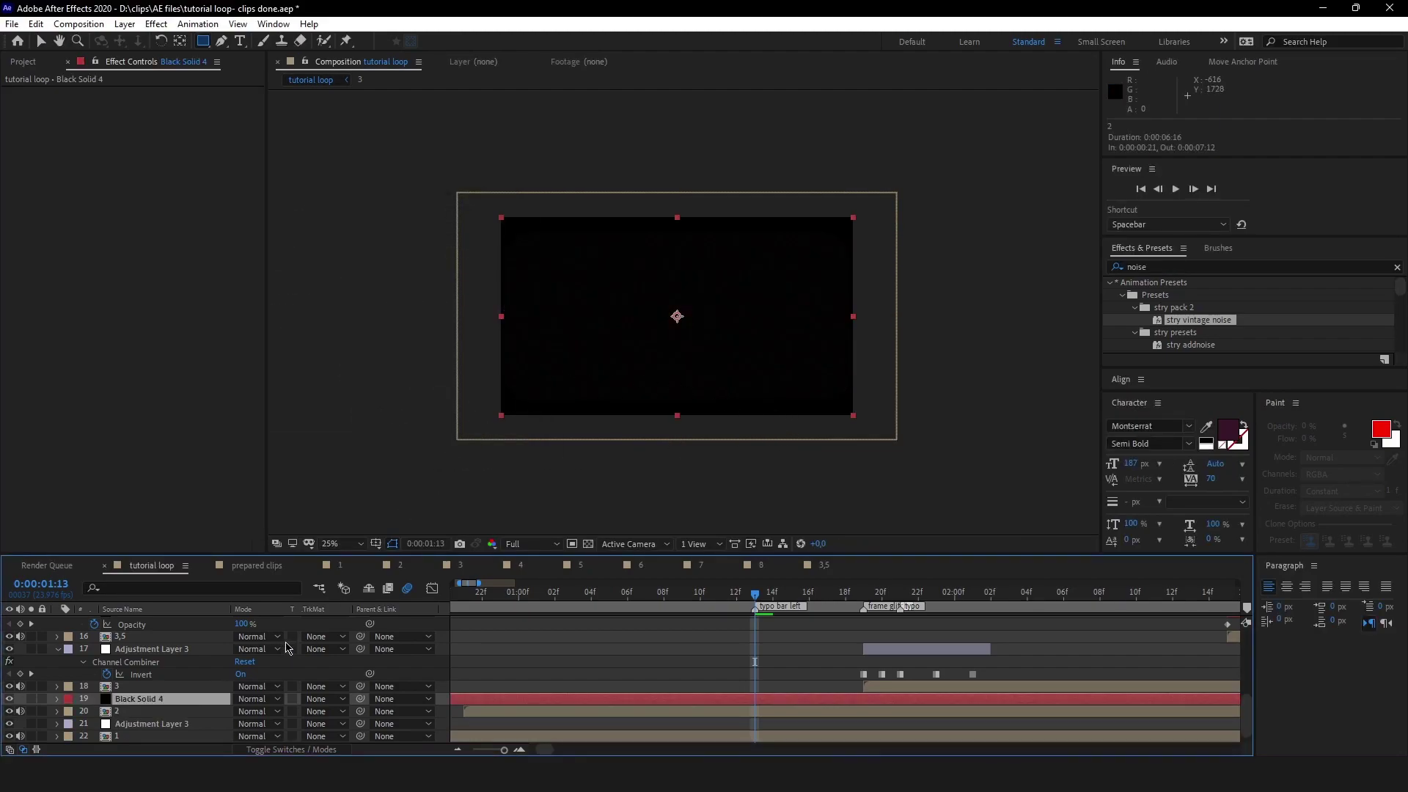
- Narrow Black Solid 4 into a vertical bar by setting its scale to 7% wide and 100% high
key("s")
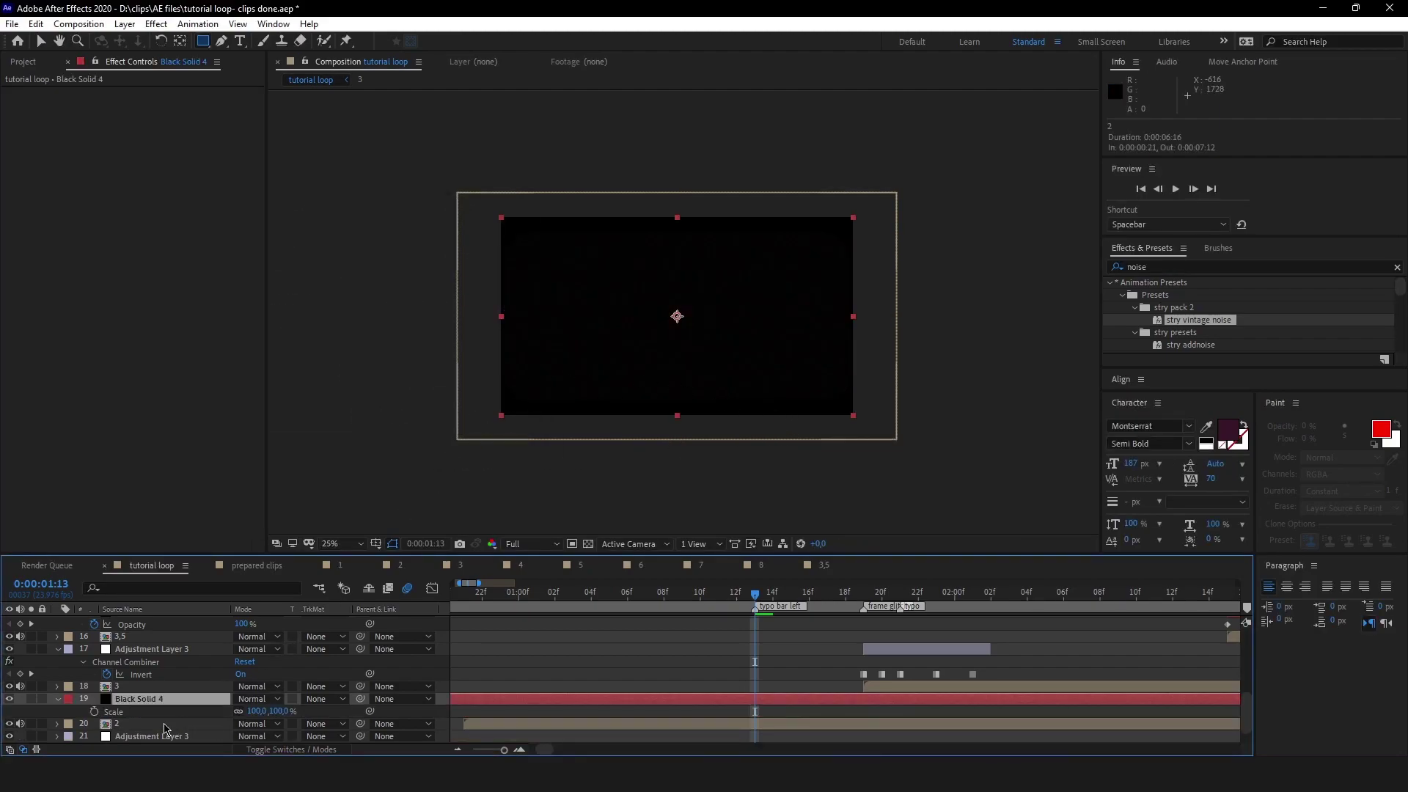
mouse_move(245, 712)
left_mouse_down()
mouse_move(173, 715)
mouse_move(253, 708)
left_mouse_up()
left_click(253, 711)
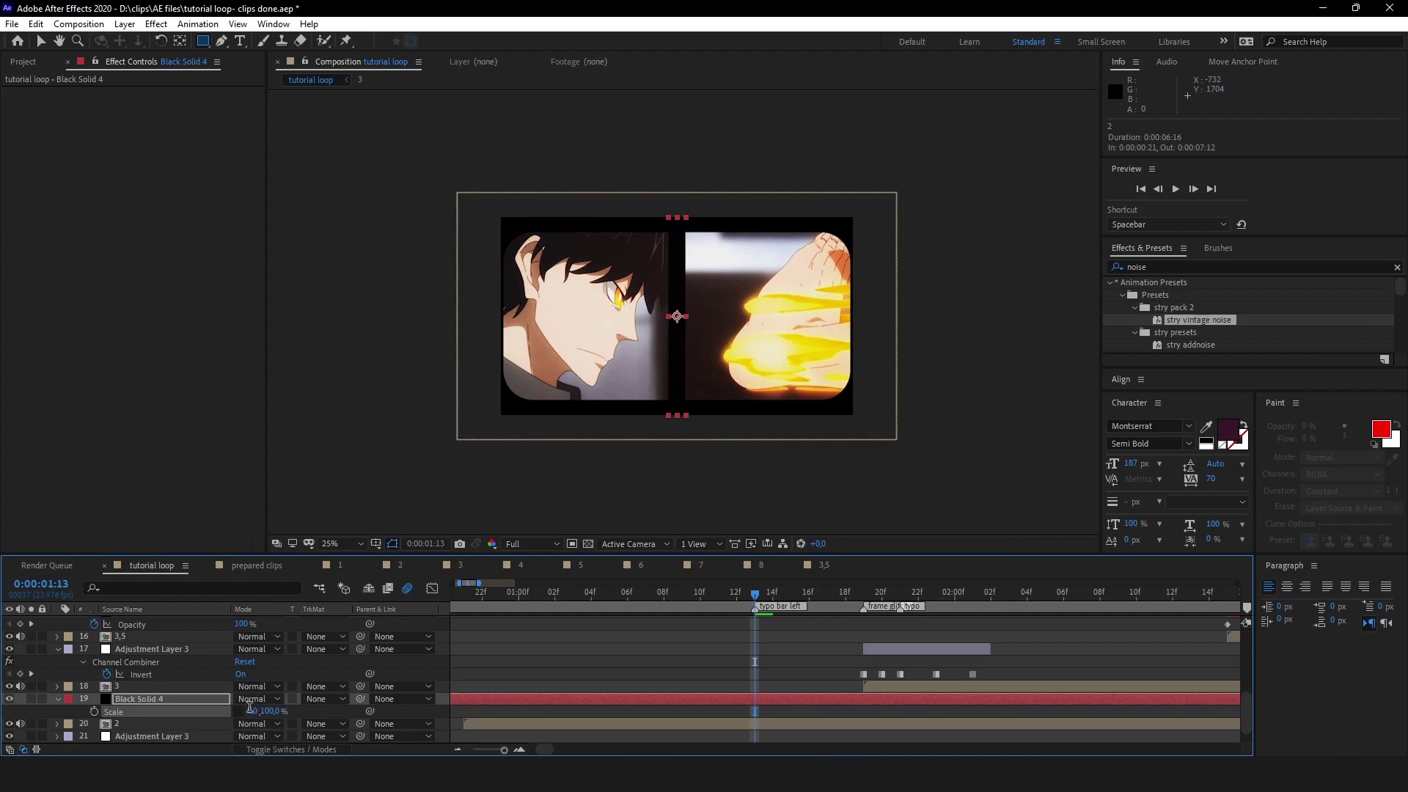
left_click(251, 710)
type("7")
key("Return")
- Move the narrow black bar to the composition's left edge, at position 70, 540
key("v")
scroll(648, 365, "up", 2)
scroll(681, 311, "down", 2)
scroll(669, 324, "up", 2)
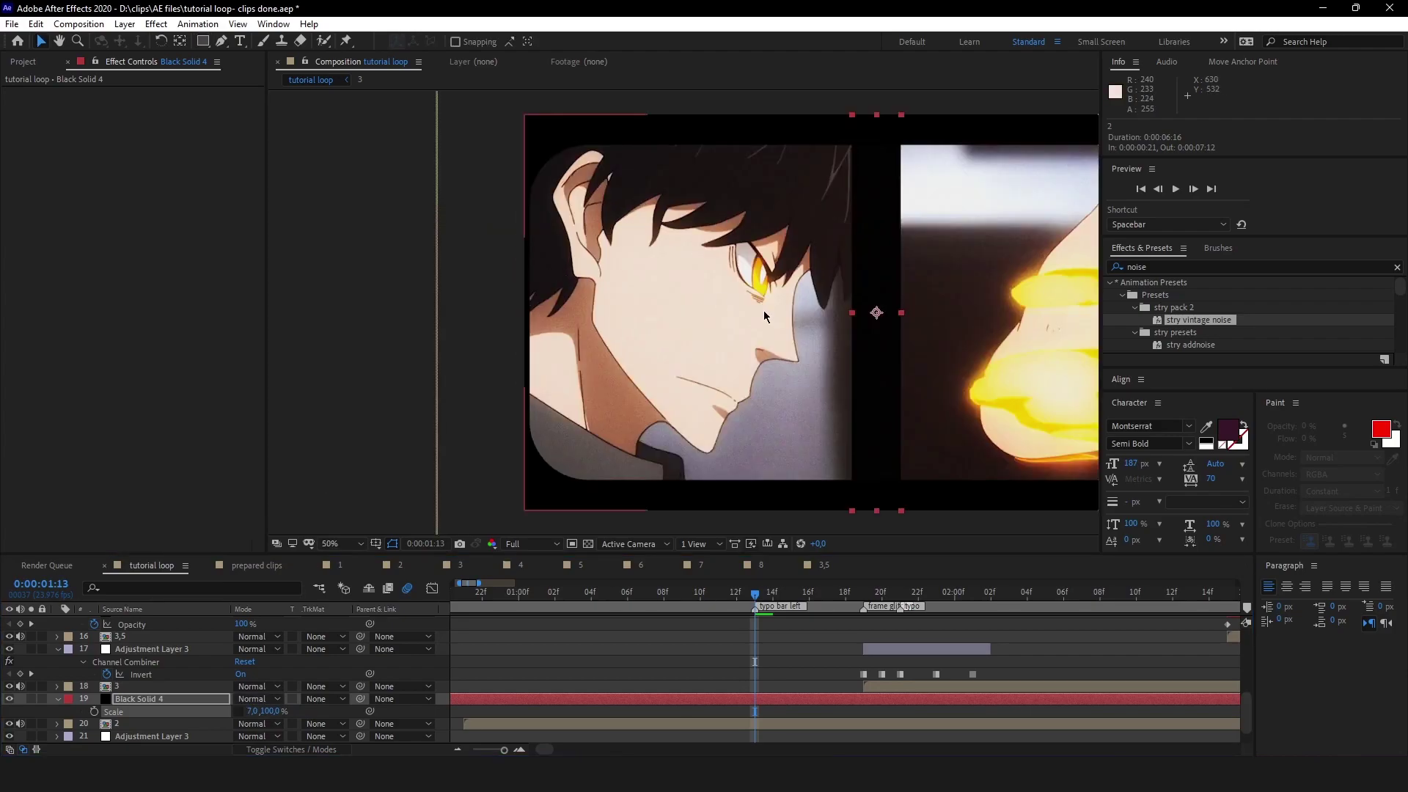
left_click_drag(870, 350, 544, 365)
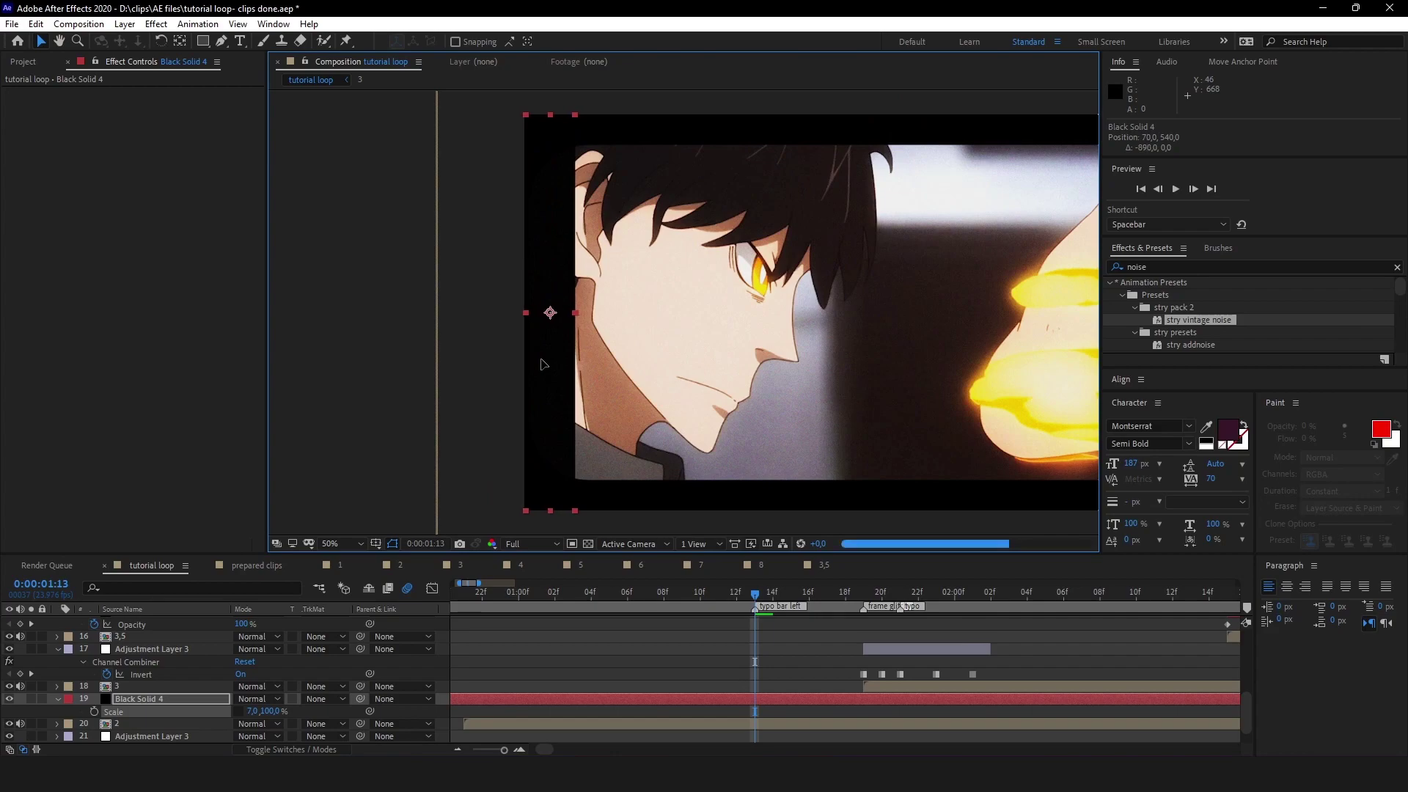
scroll(560, 444, "up", 2)
scroll(545, 434, "down", 2)
scroll(545, 435, "down", 1)
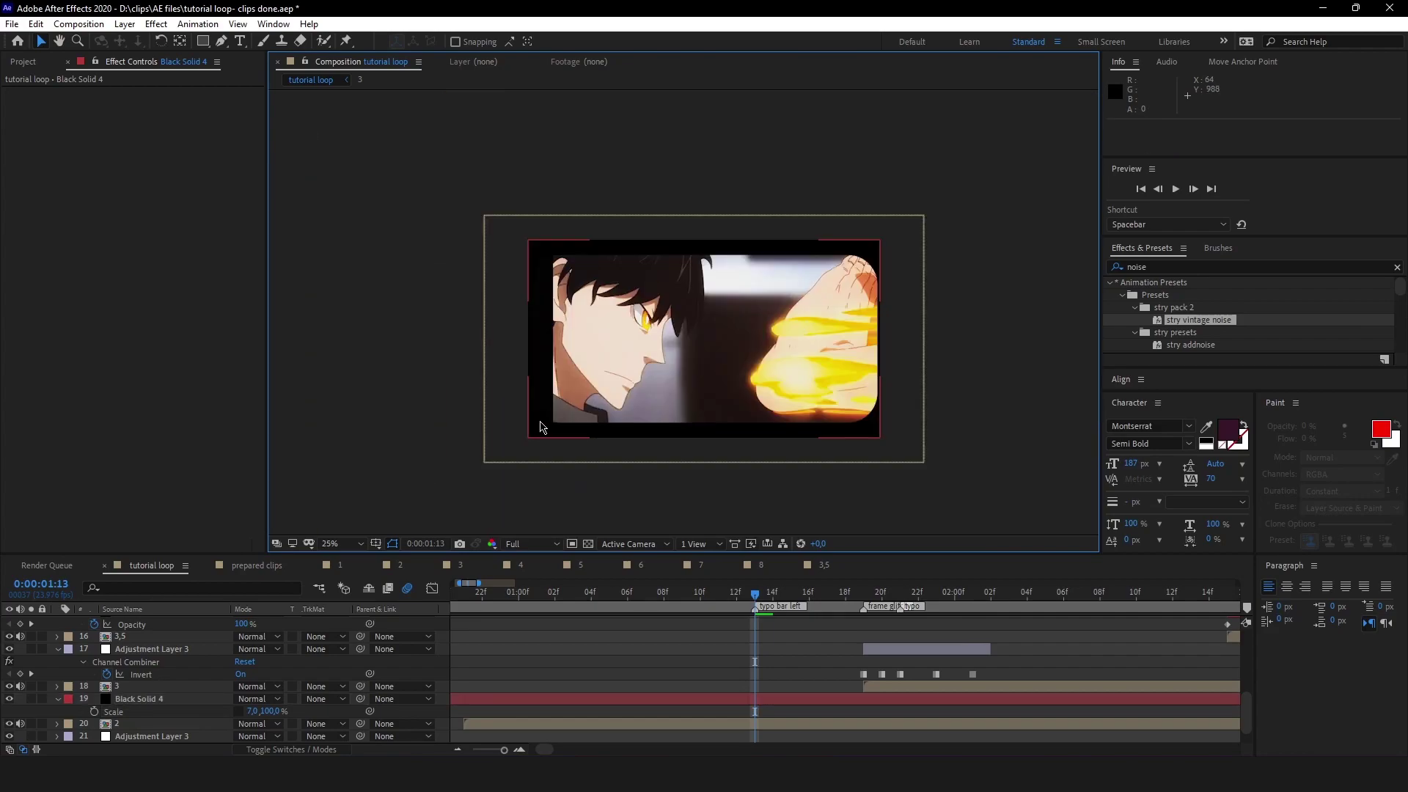
scroll(647, 378, "up", 1)
scroll(658, 653, "down", 2)
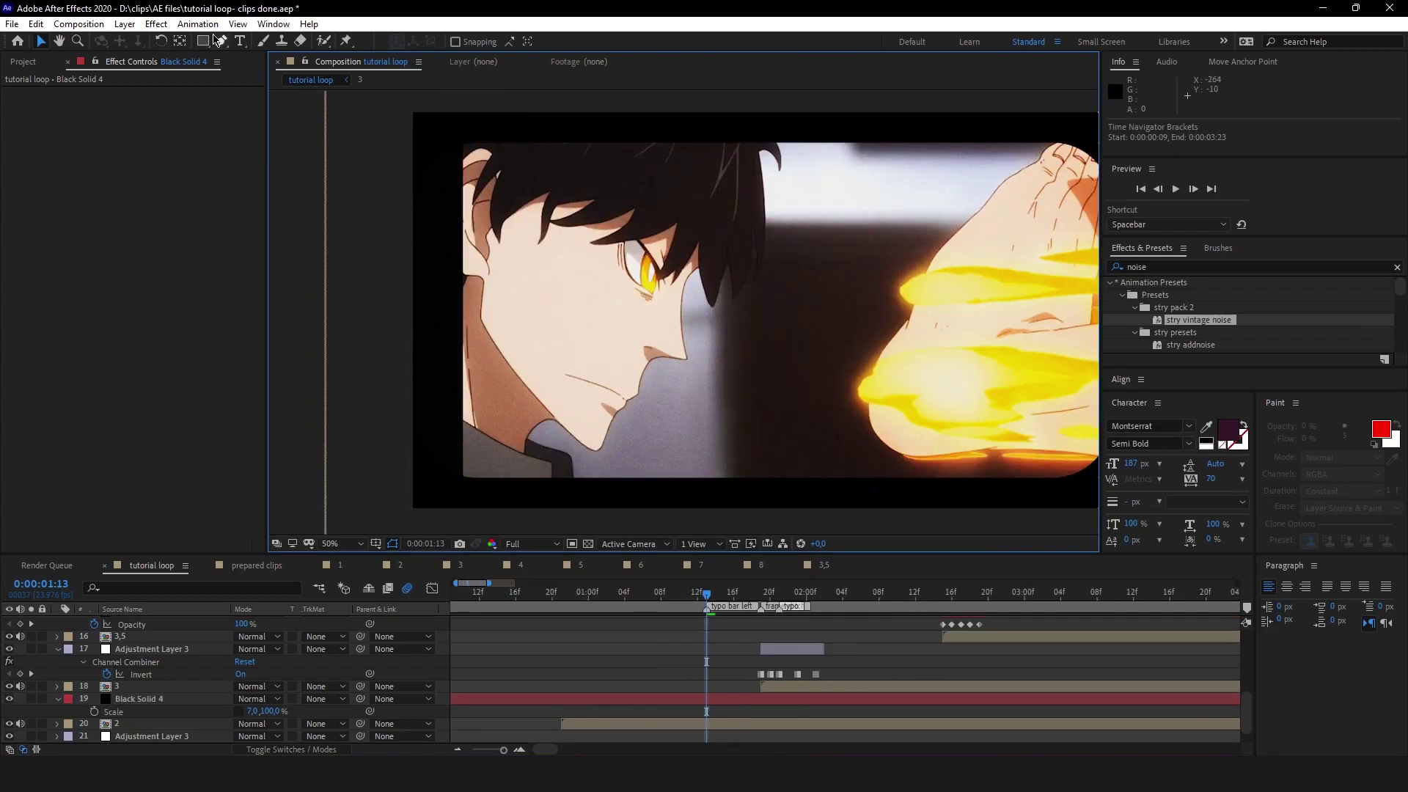
- Add a text layer reading "FIREFORCE" over the composition
left_click(240, 40)
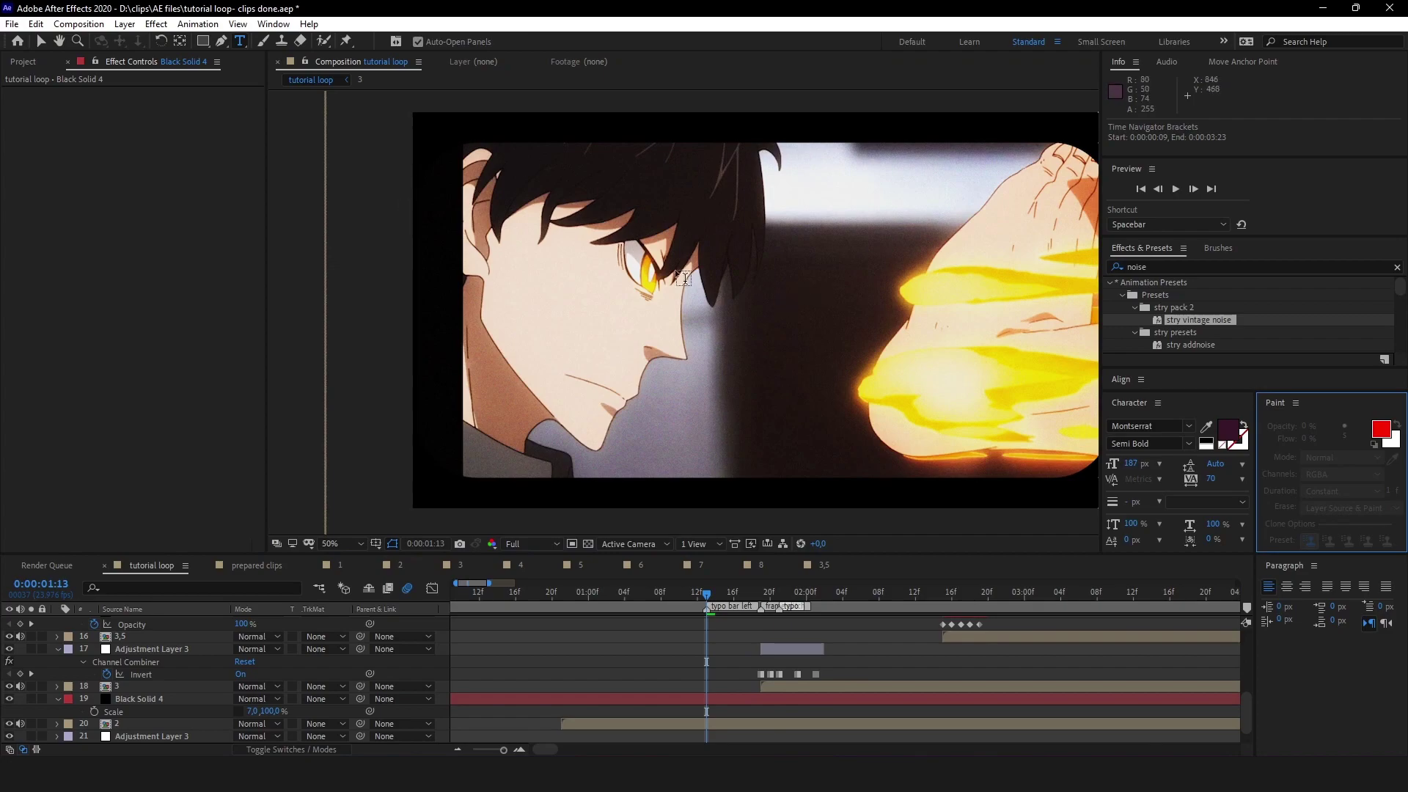
left_click(767, 332)
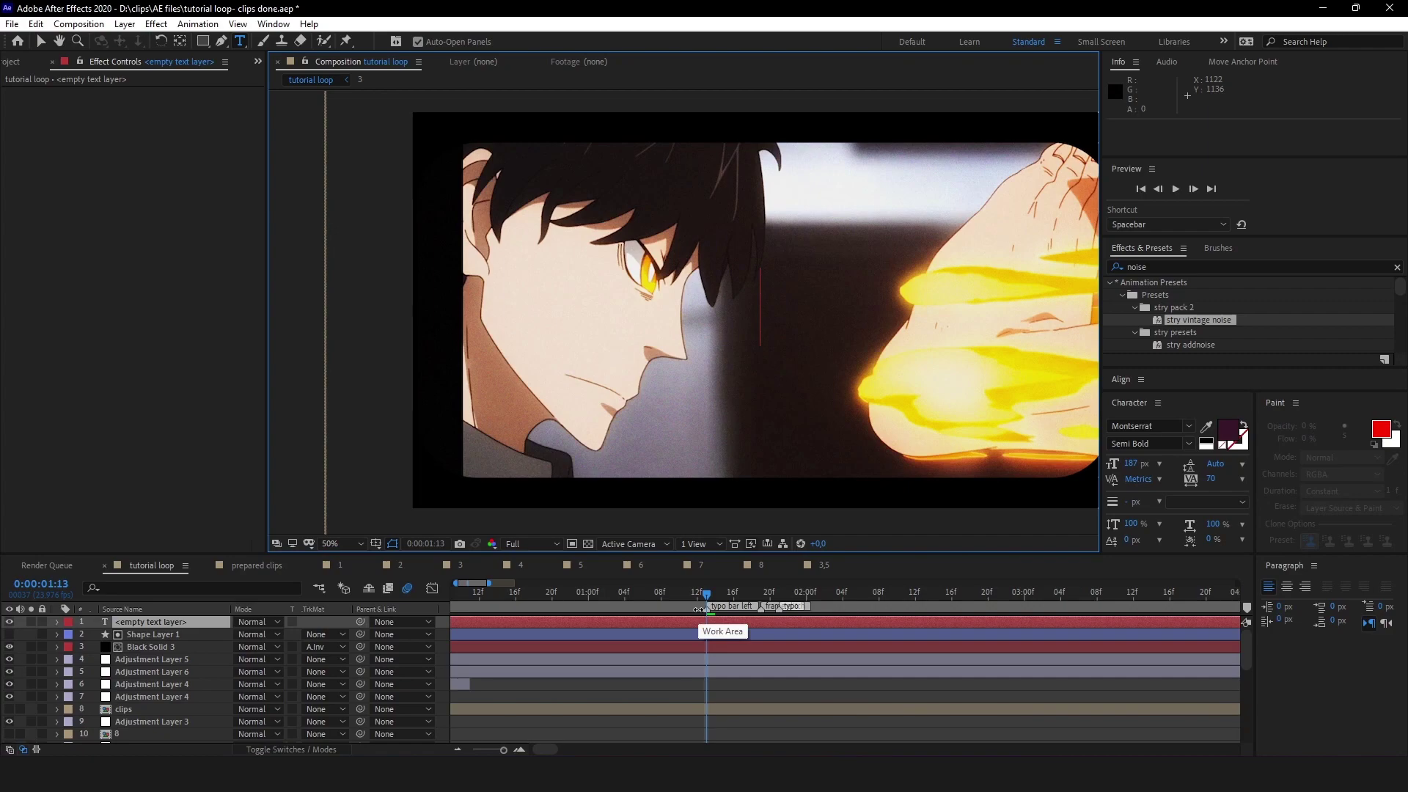
type("F")
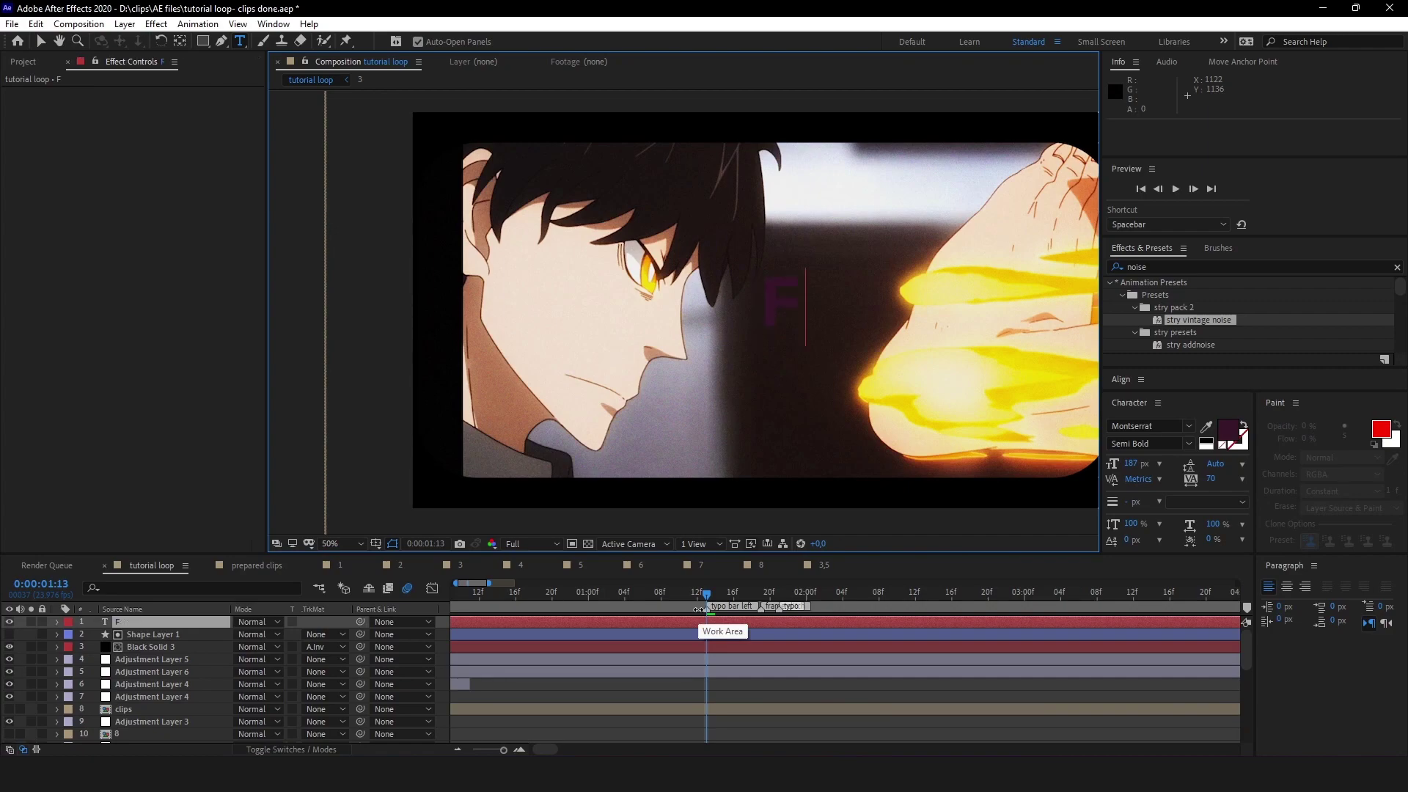
type("IRE")
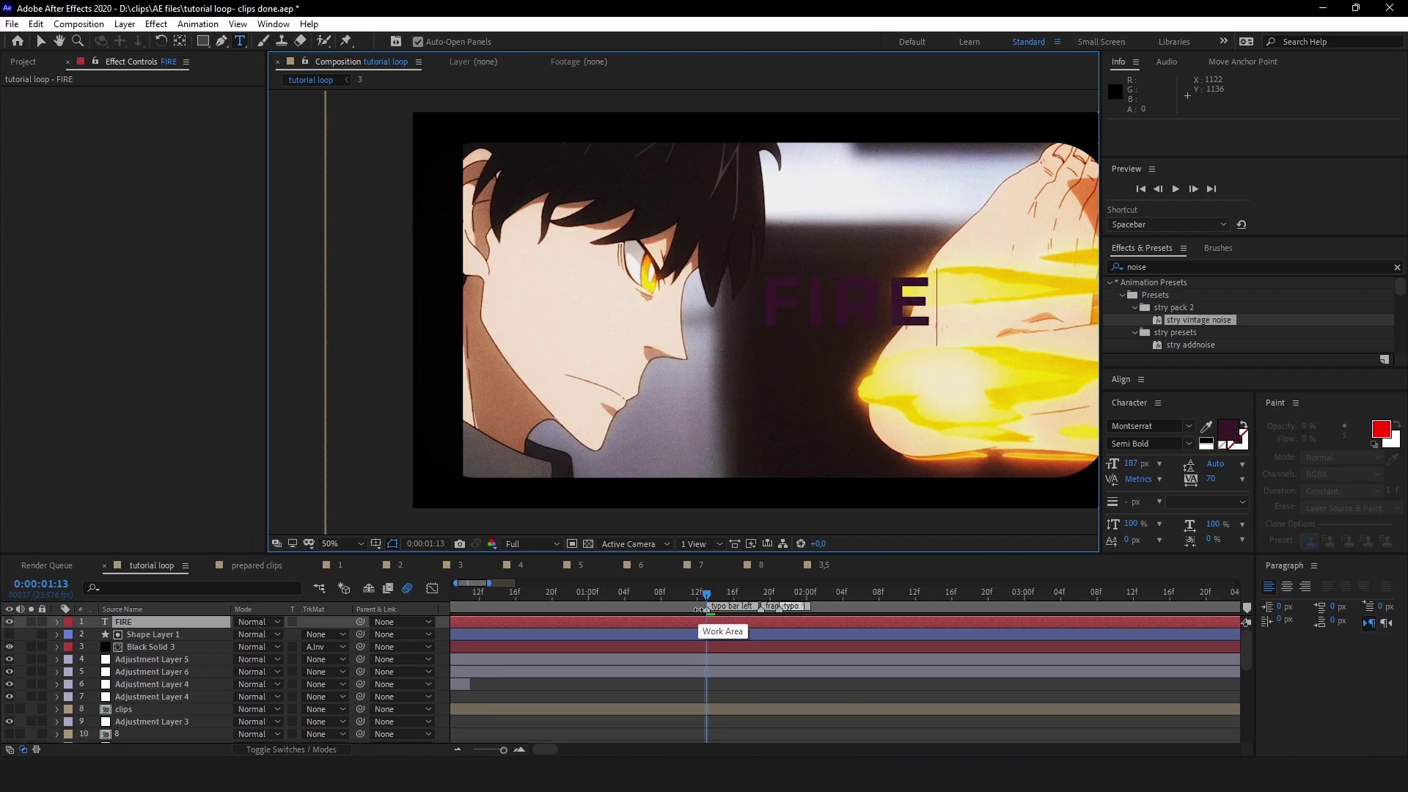
type("FORCE")
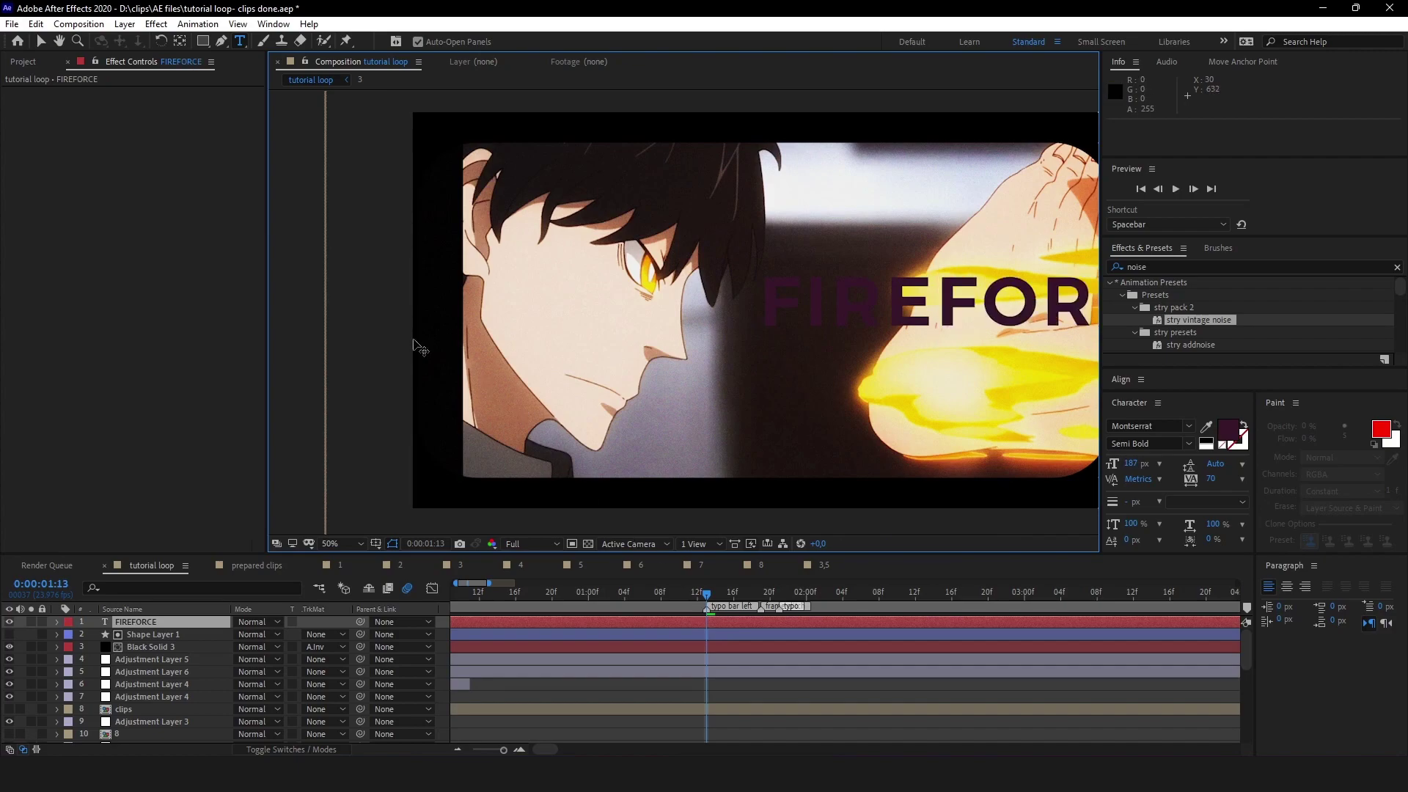
left_click(41, 41)
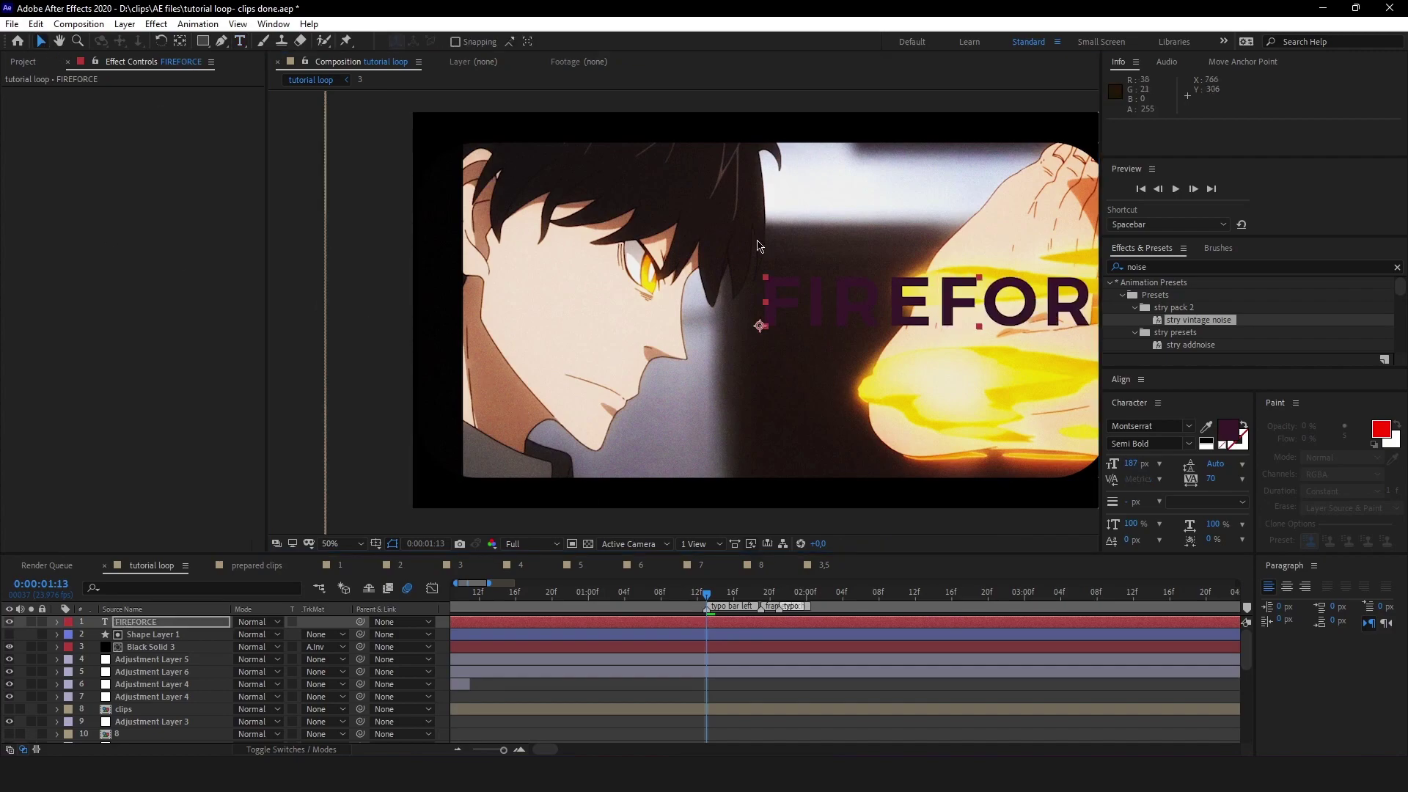
- Add a second line reading "This is for a Tutorial." below FIREFORCE in the same text layer
scroll(689, 337, "down", 2)
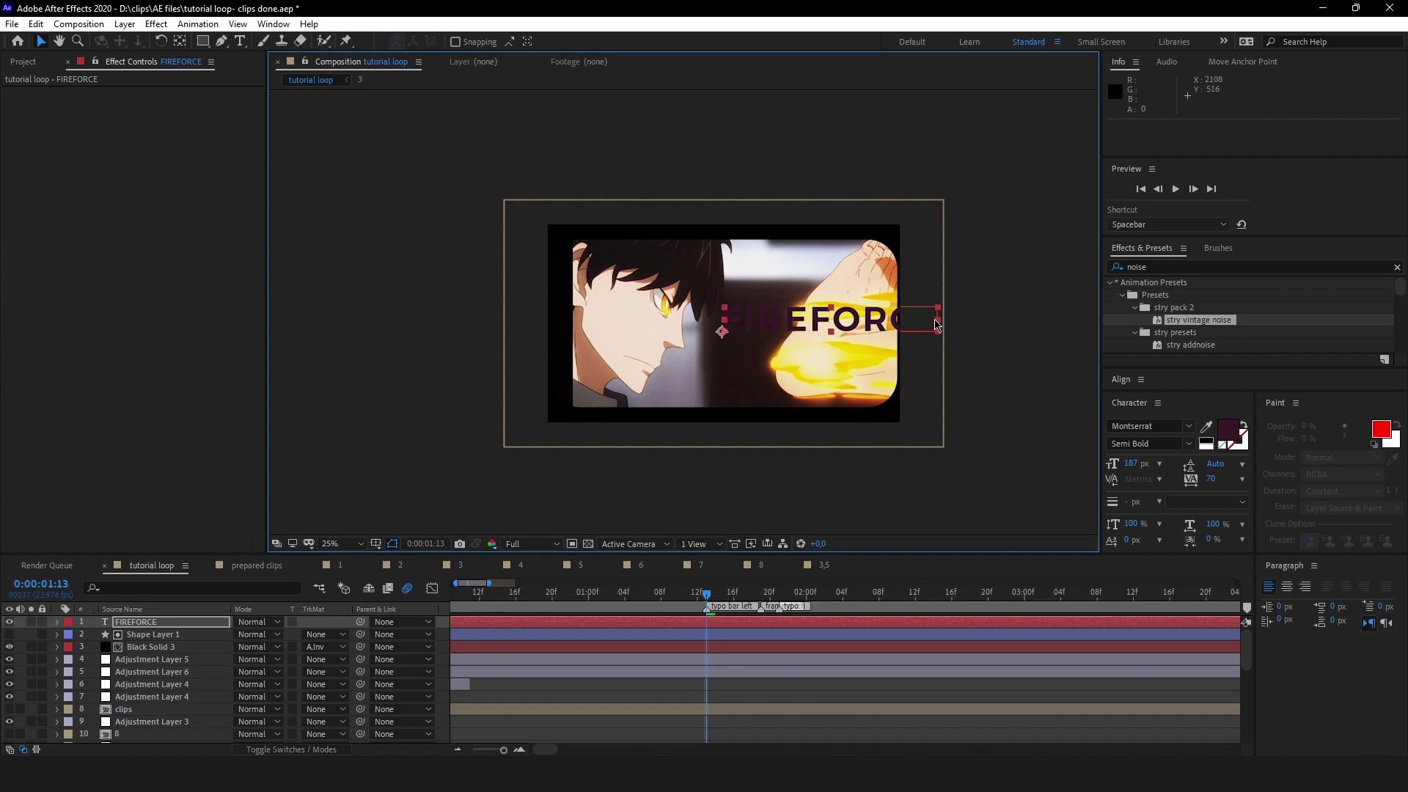
double_click(940, 318)
left_click(940, 318)
key("Return")
type("This is fo")
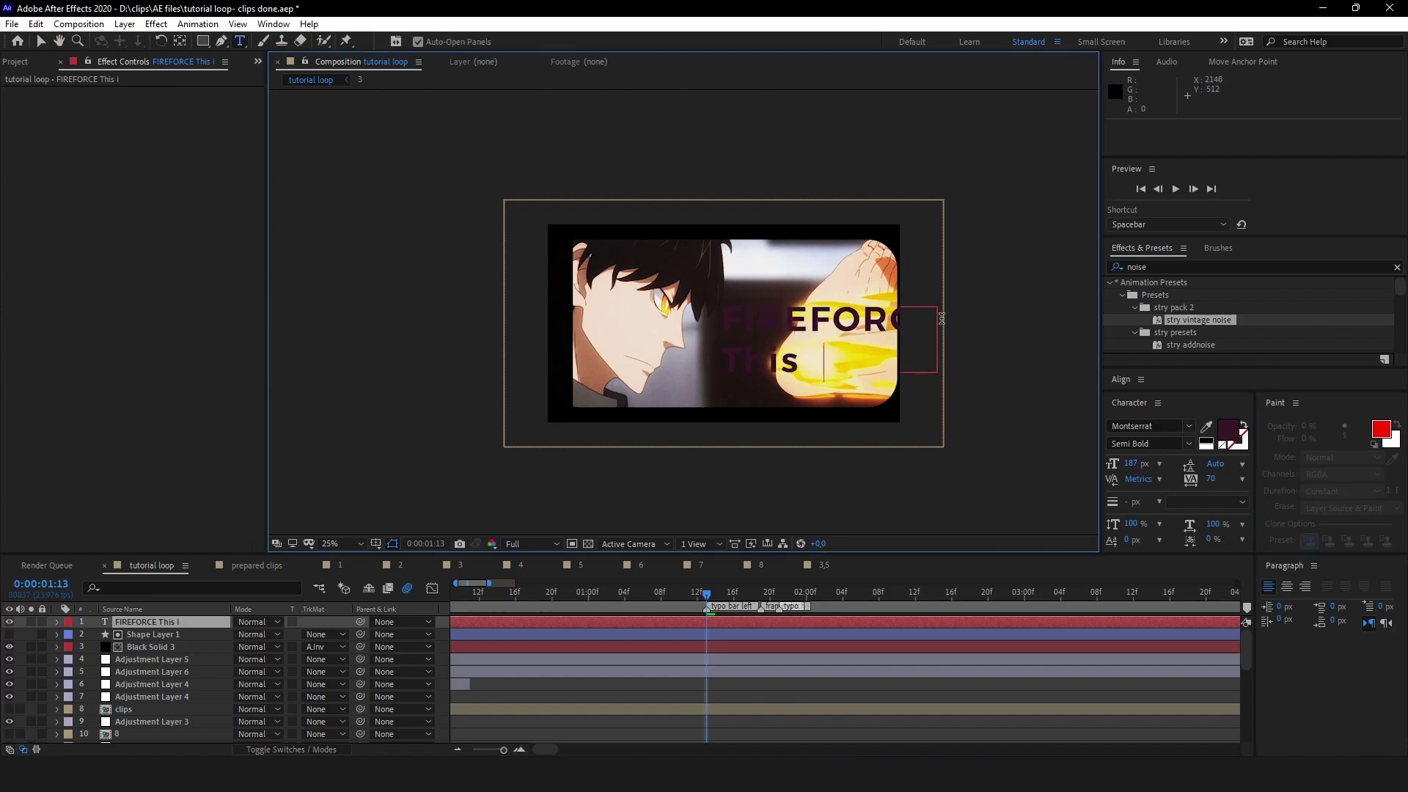
type("r a Turo")
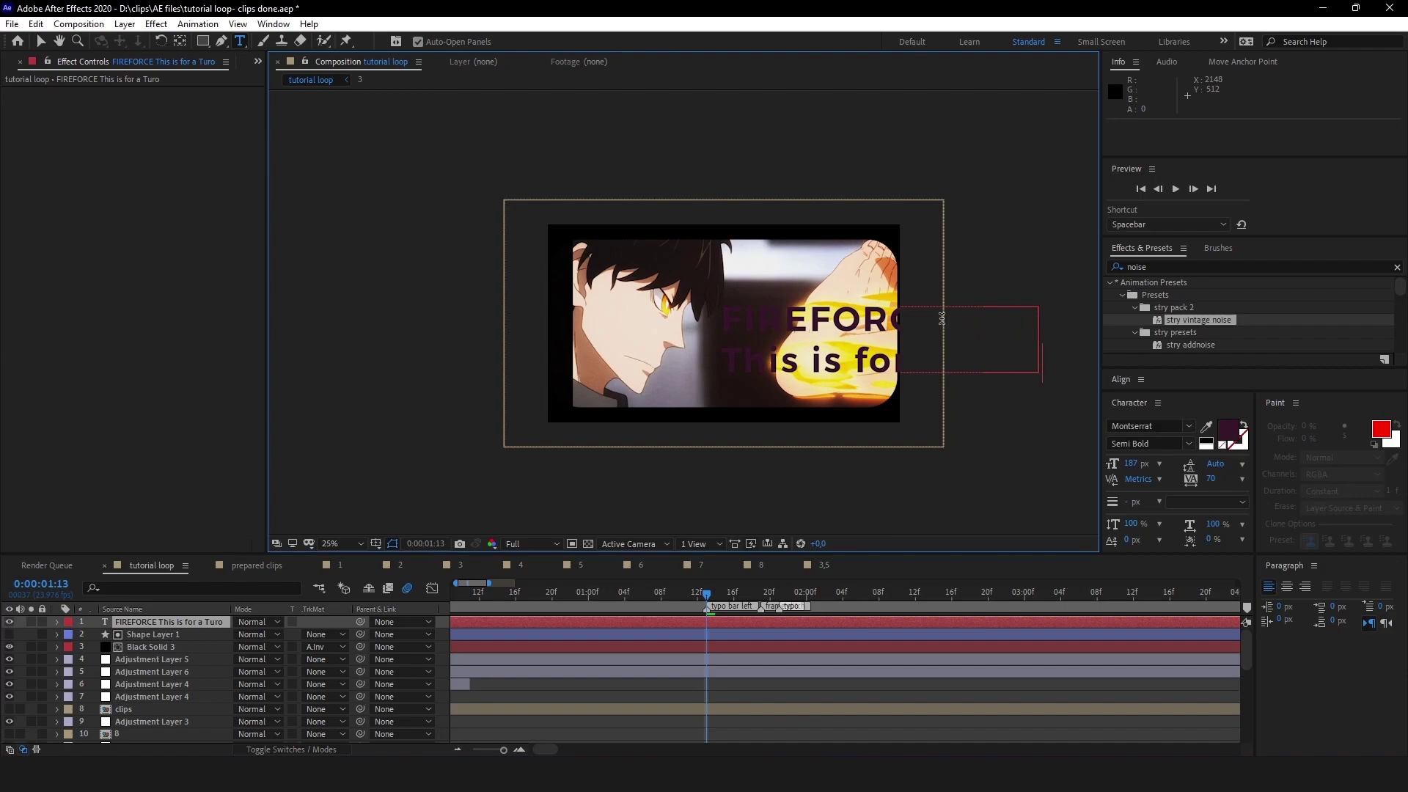
key("BackSpace")
key("BackSpace")
type("toria")
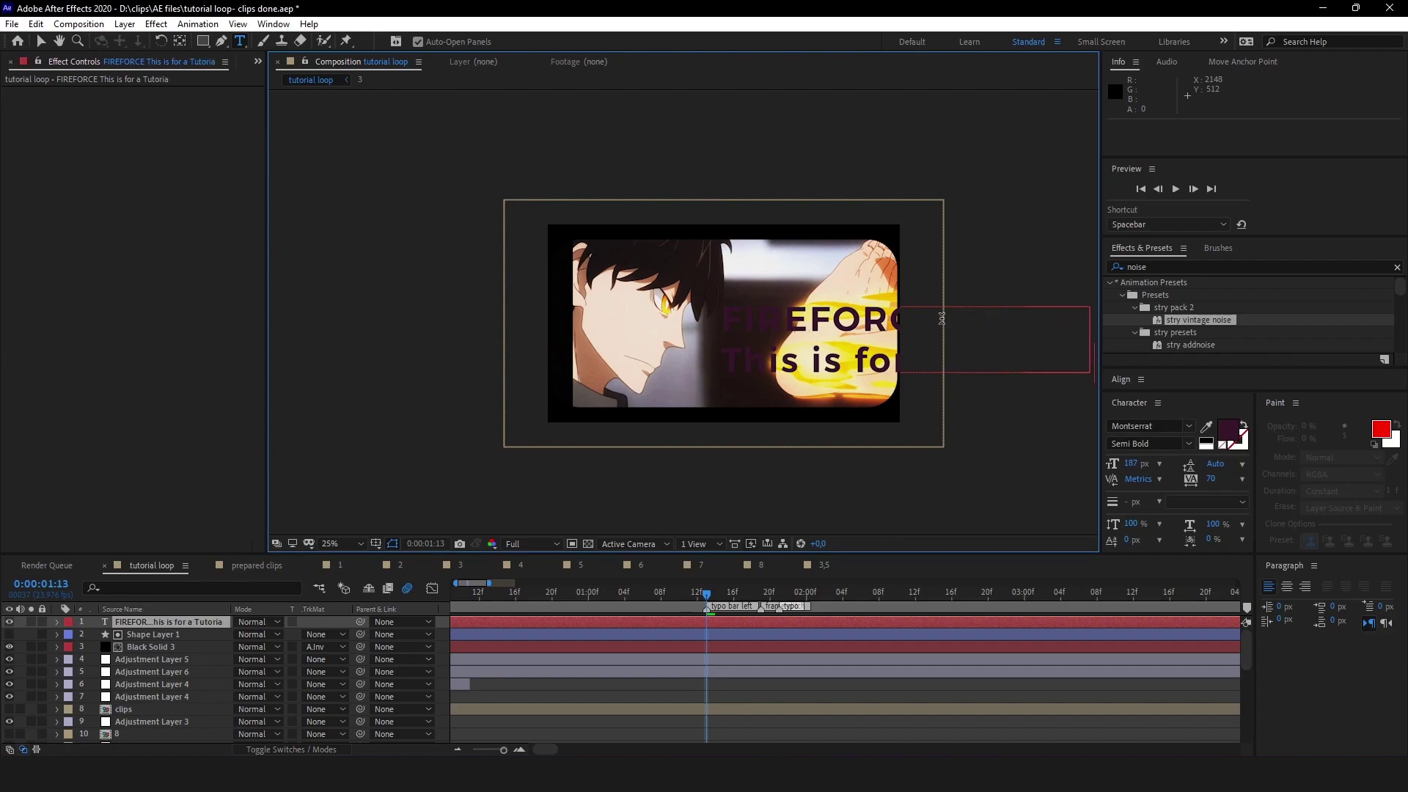
type("l.")
left_click(40, 43)
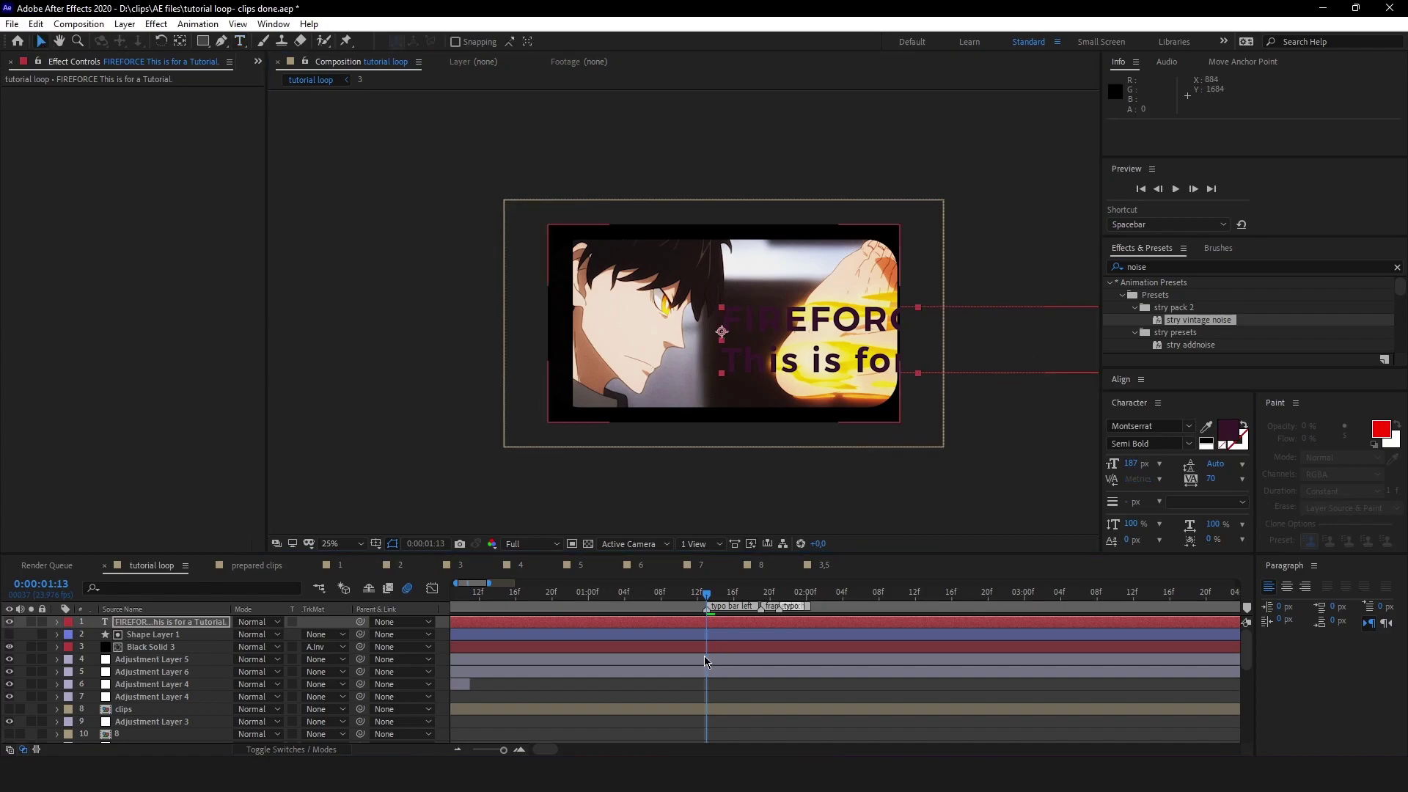
- Change the text layer's fill colour to white, FFFFFF
left_click(768, 625)
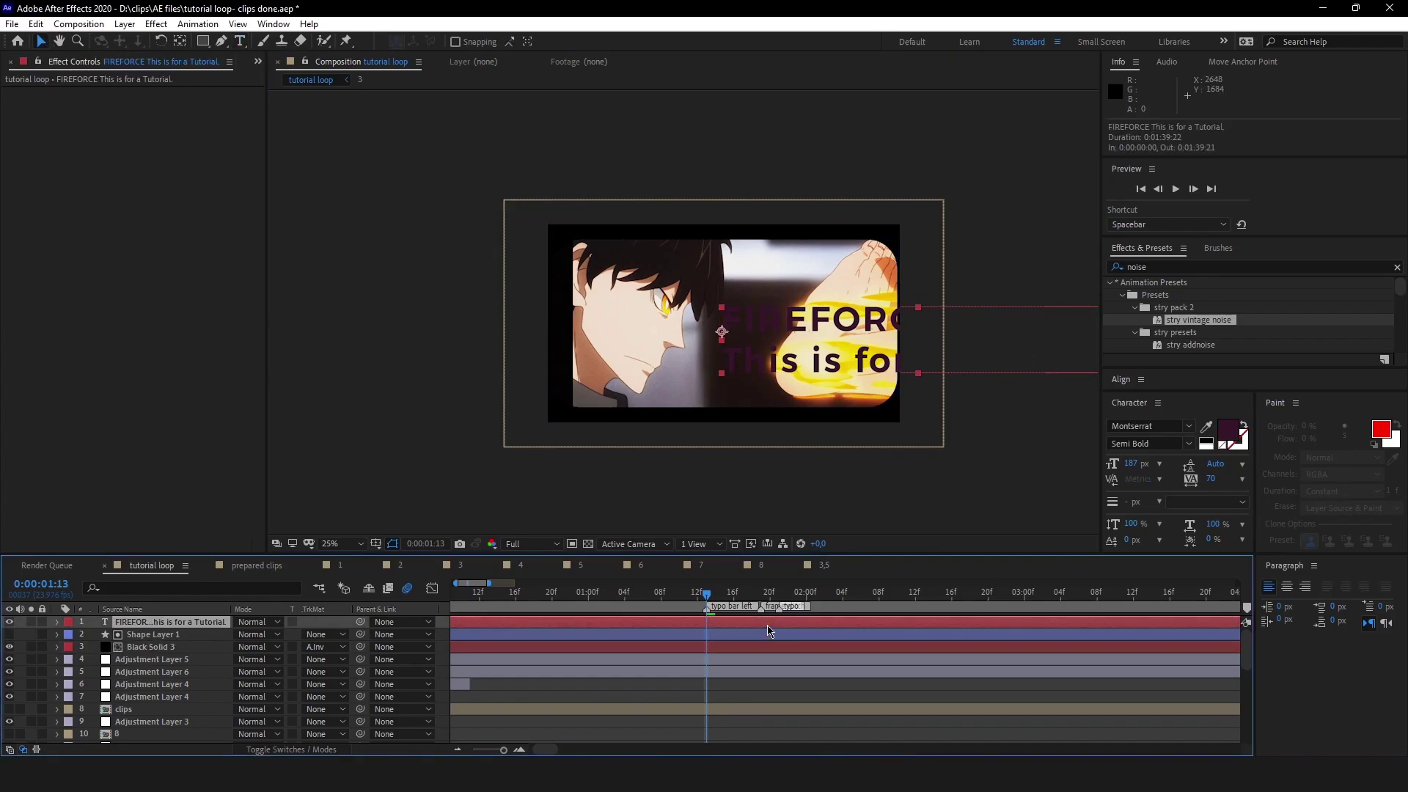
left_click(1224, 432)
left_click_drag(290, 356, 292, 292)
left_click_drag(228, 381, 122, 600)
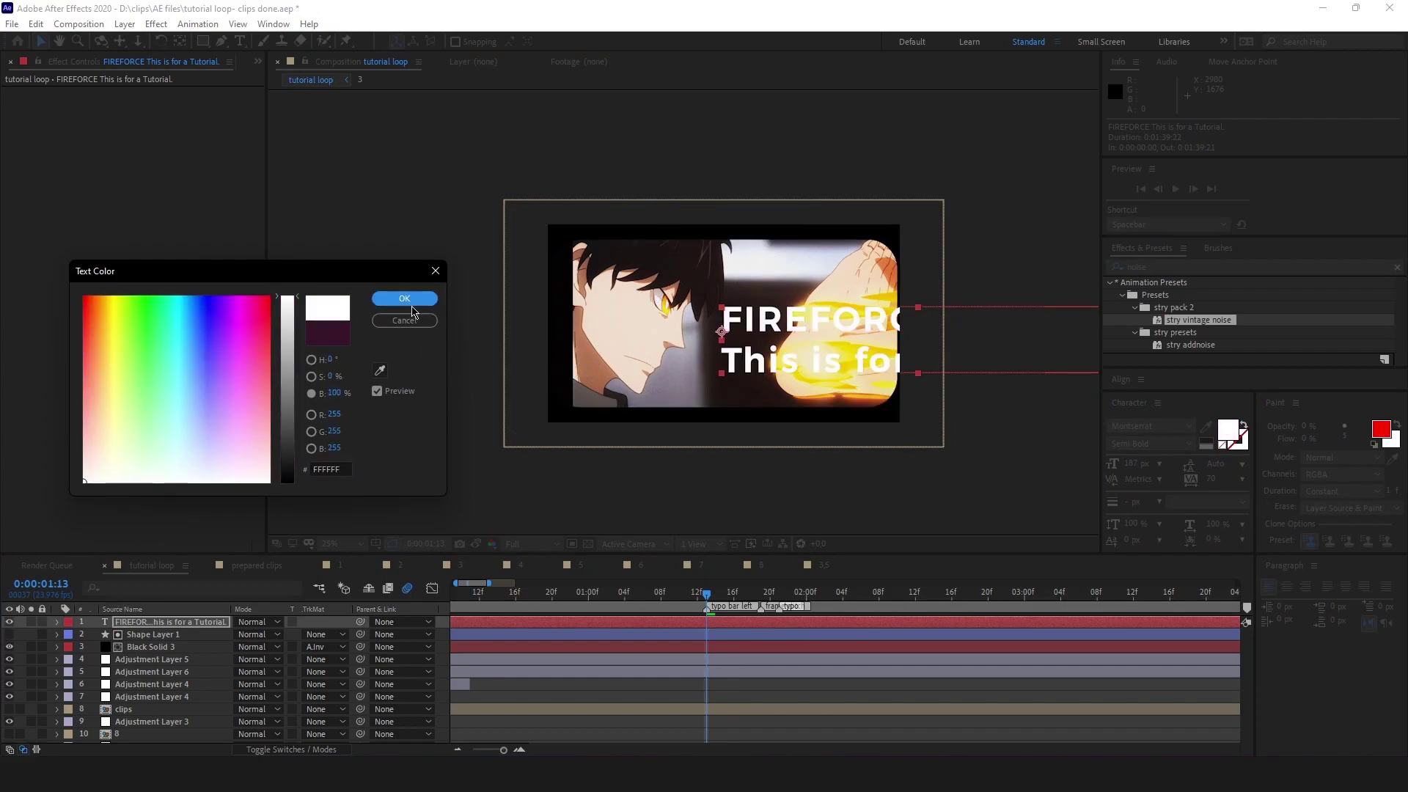
left_click(396, 302)
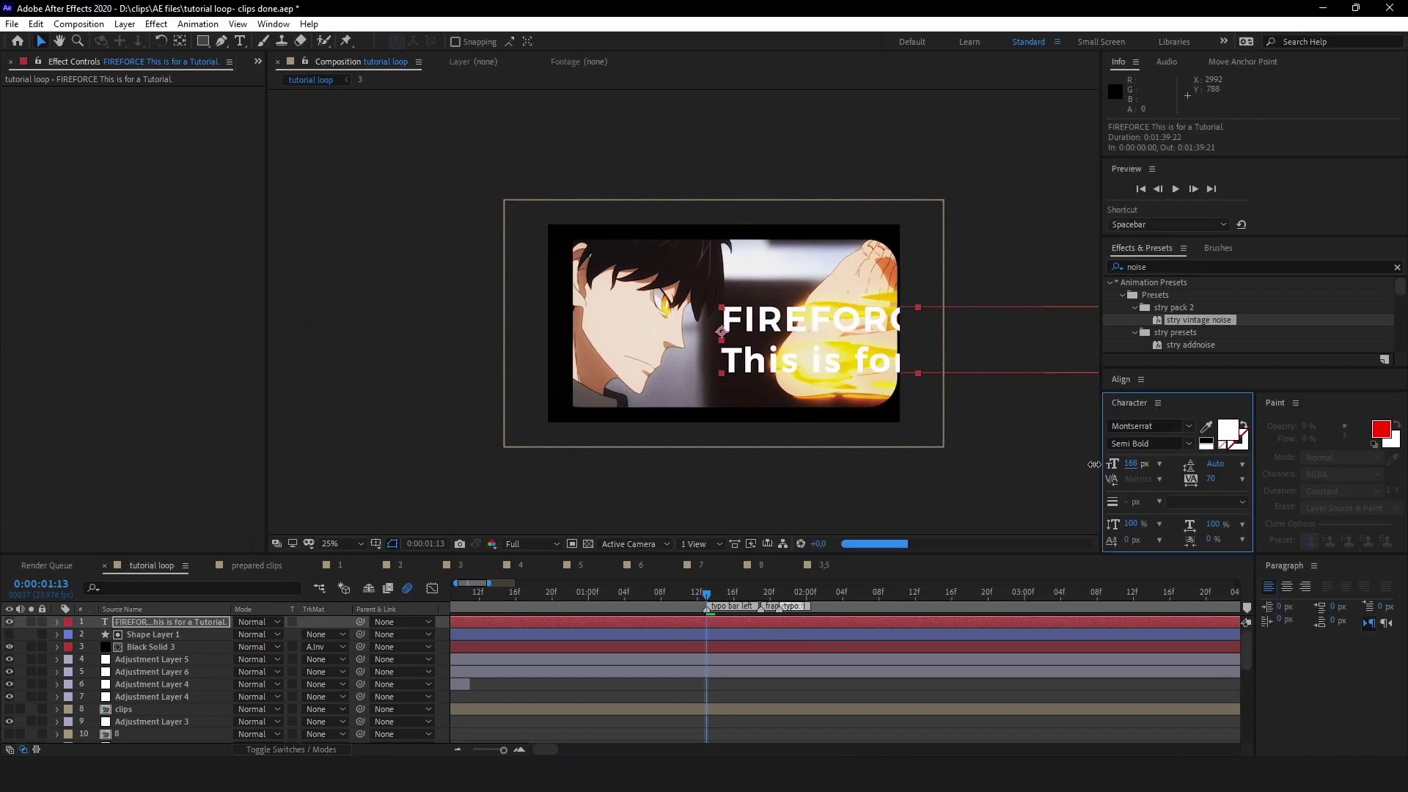
- Reduce the text's font size to 19 px and centre-align its paragraphs
left_click_drag(1130, 463, 1002, 463)
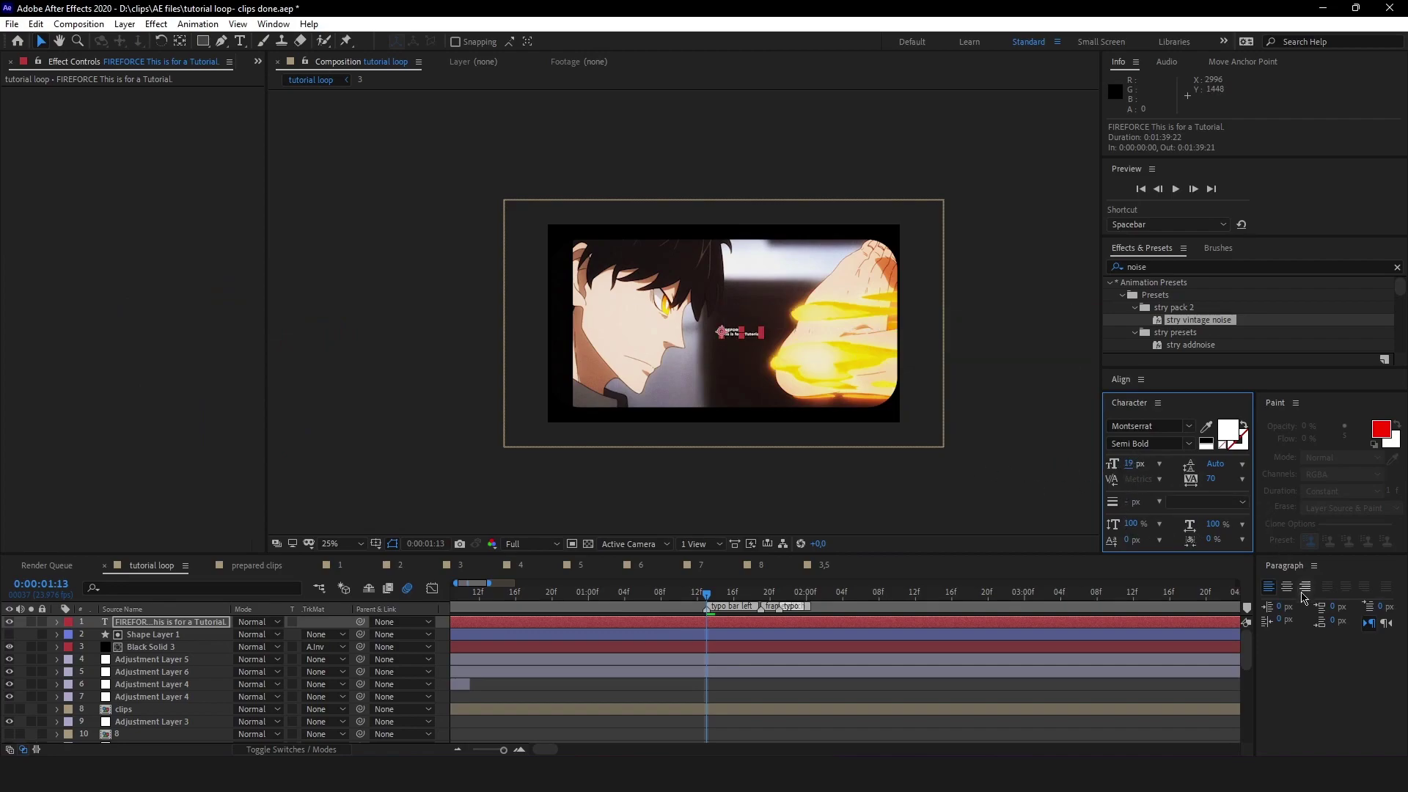
left_click(1287, 587)
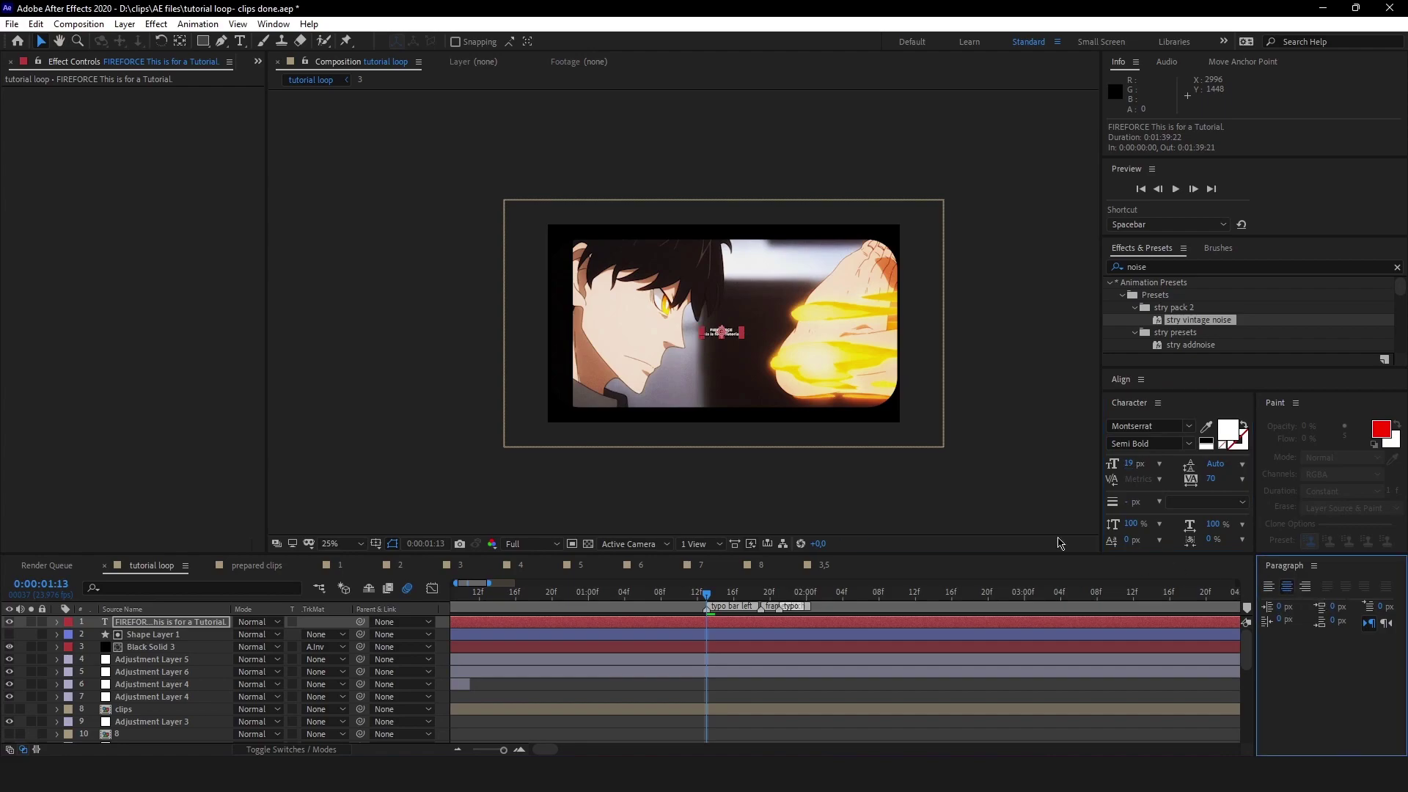
key("period")
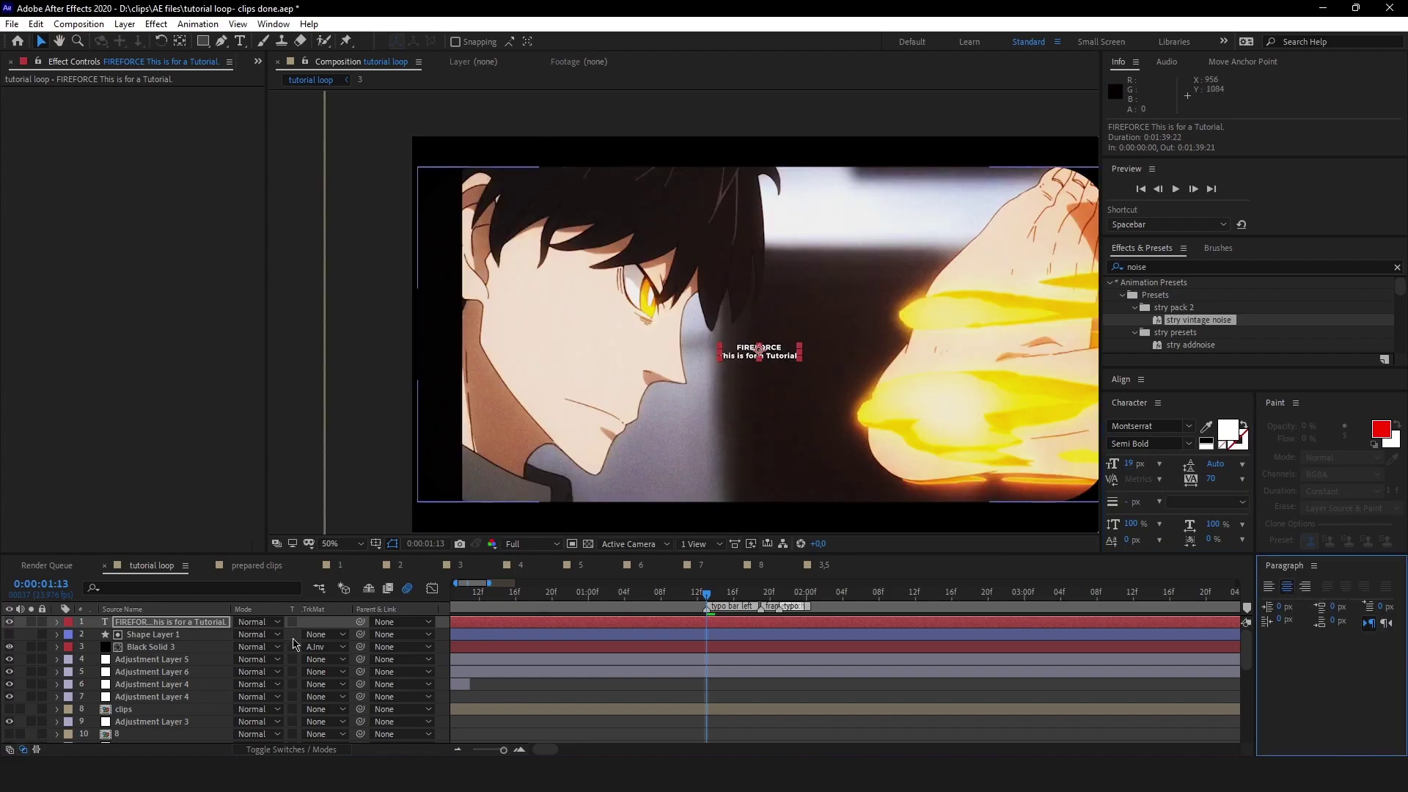
- Set the text layer's rotation to -90 degrees so it reads vertically
key("r")
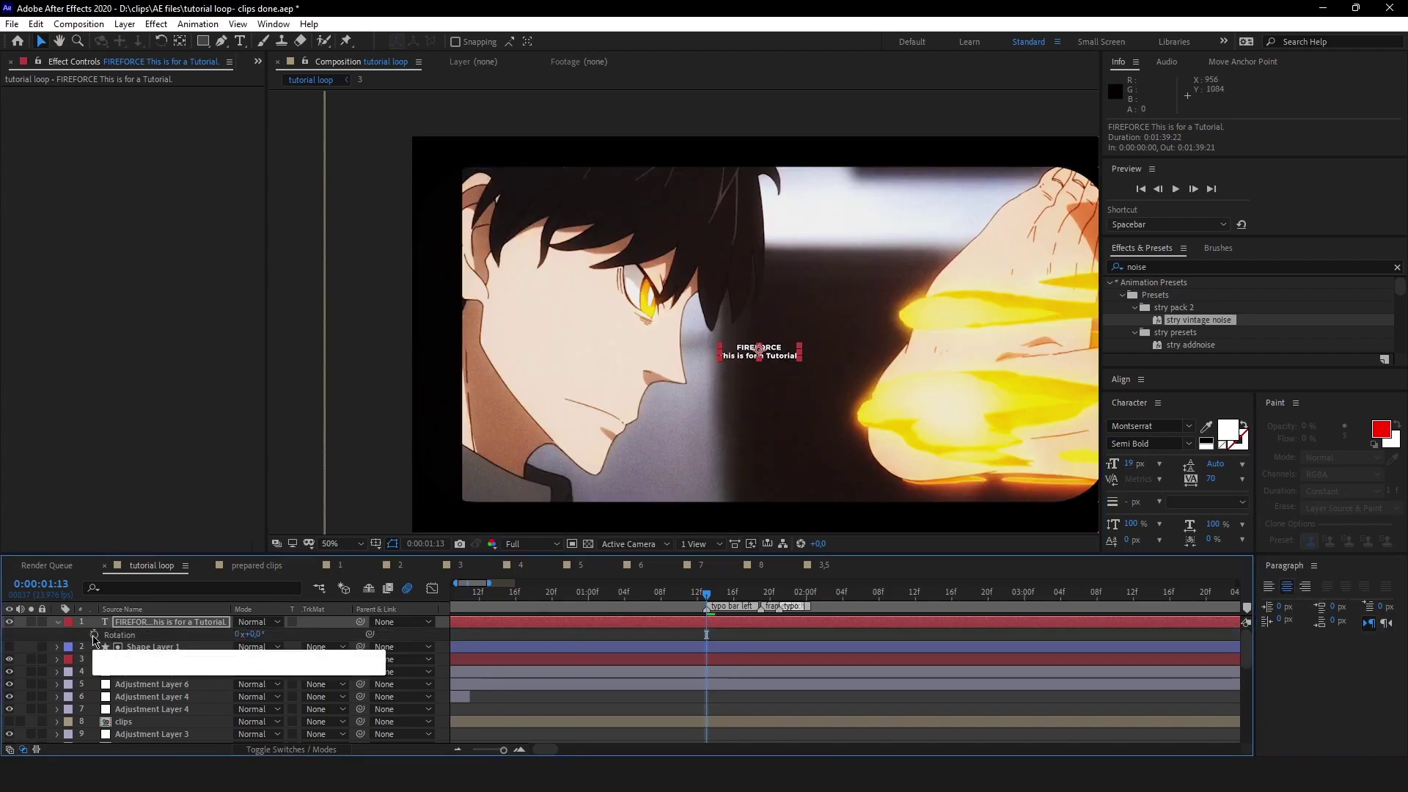
left_click(254, 634)
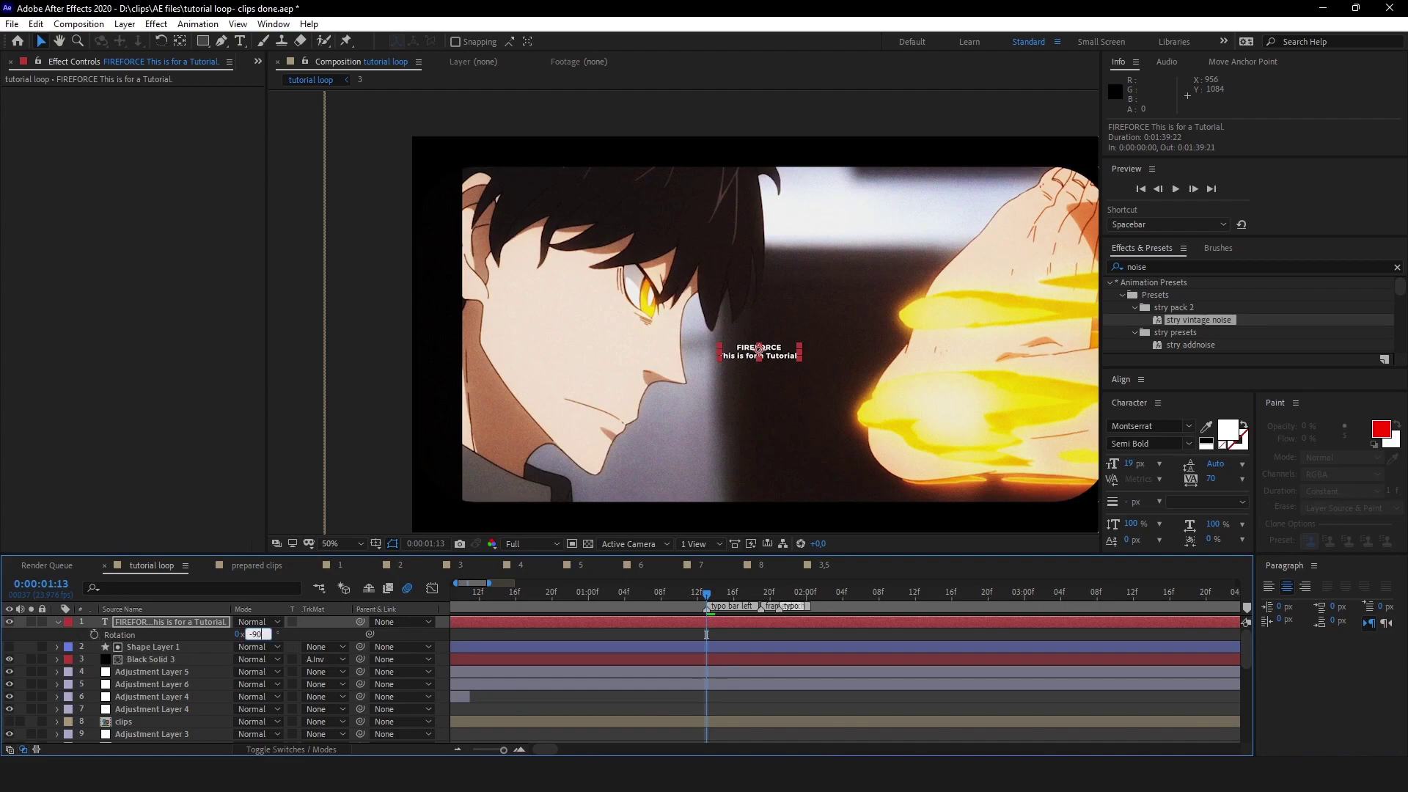
key("Return")
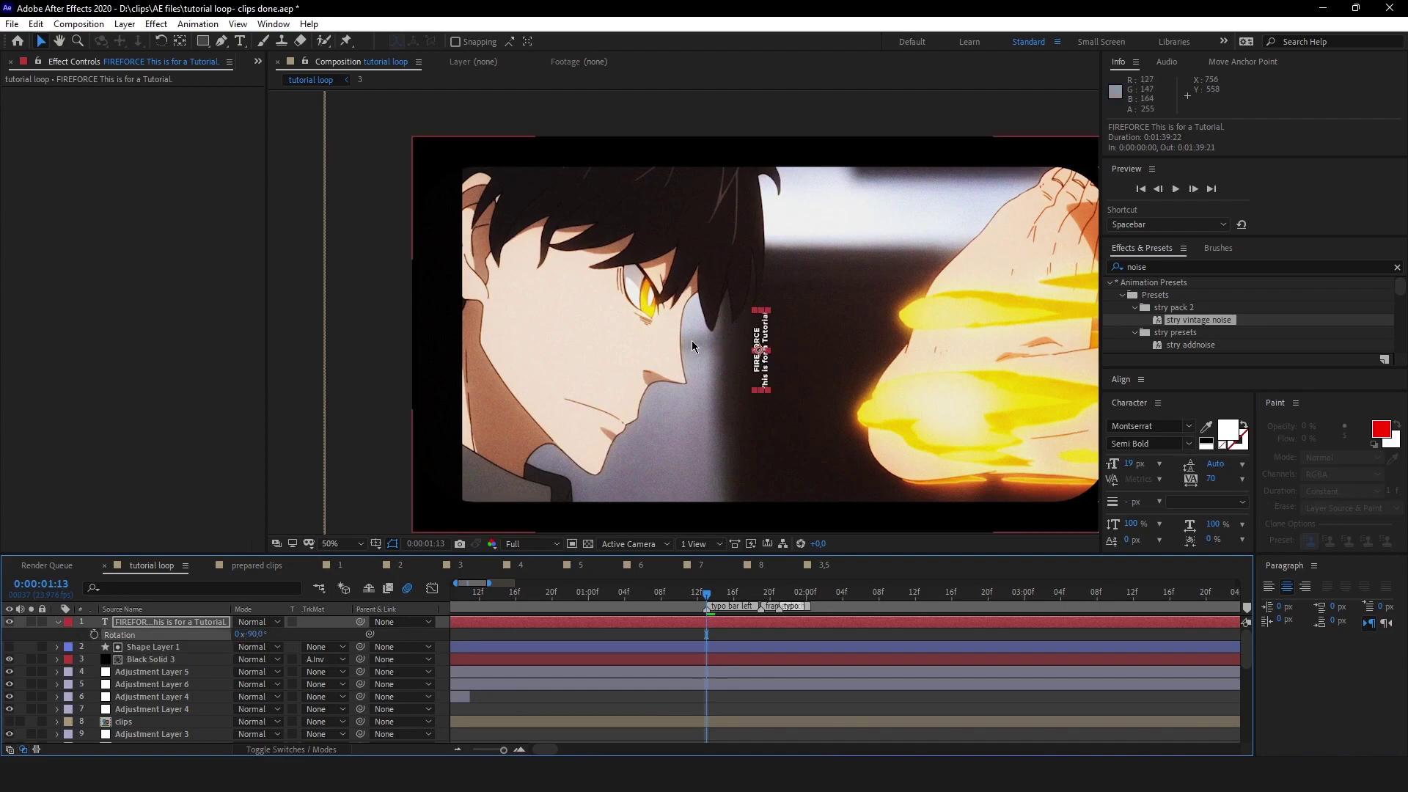
- Move the rotated text onto the black bar along the composition's left edge
left_click_drag(767, 330, 443, 325)
left_click(389, 349)
left_click(628, 648)
left_click(794, 710)
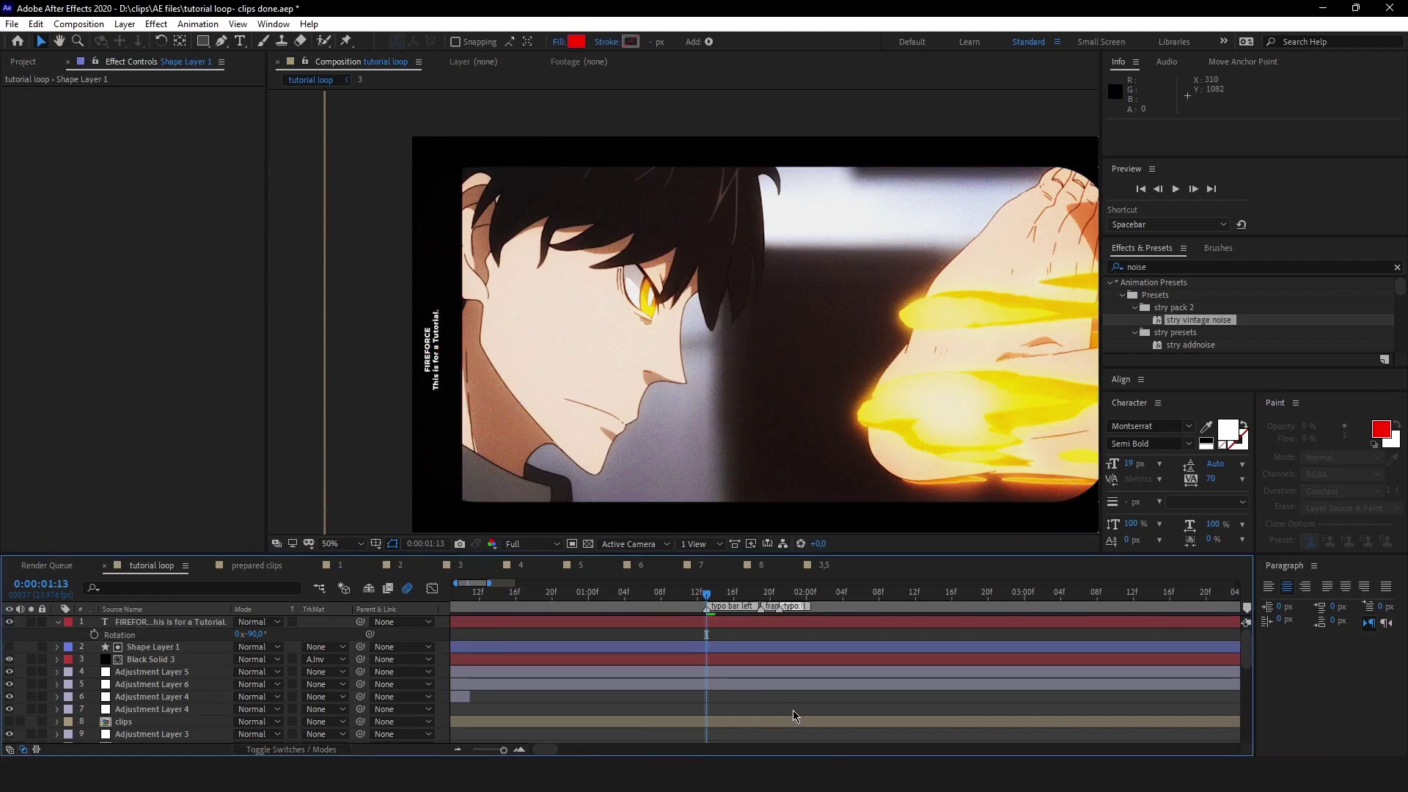
- Copy the "This is for a Tutorial" line and paste it repeatedly at its end to fill the bar's height
left_click(710, 623)
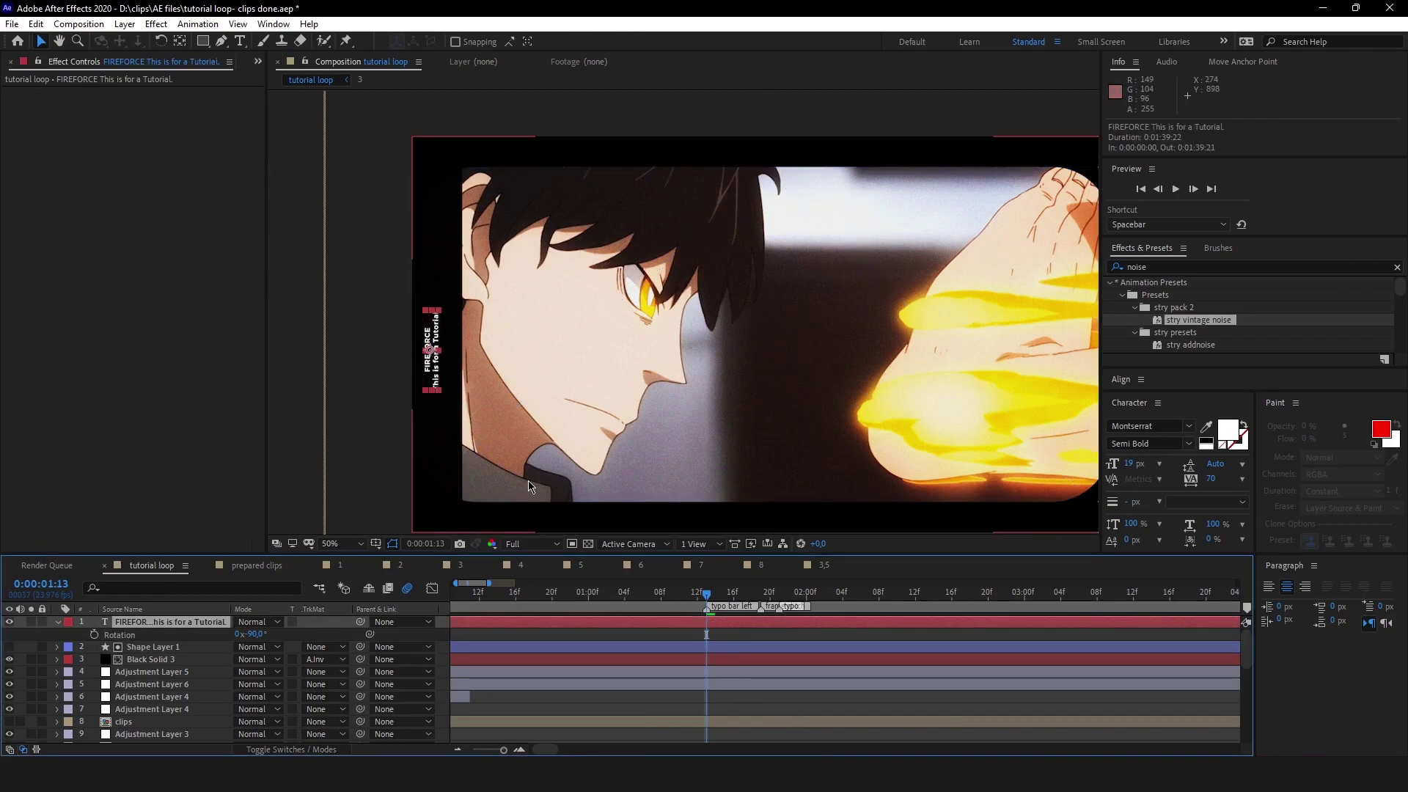
key("ctrl+t")
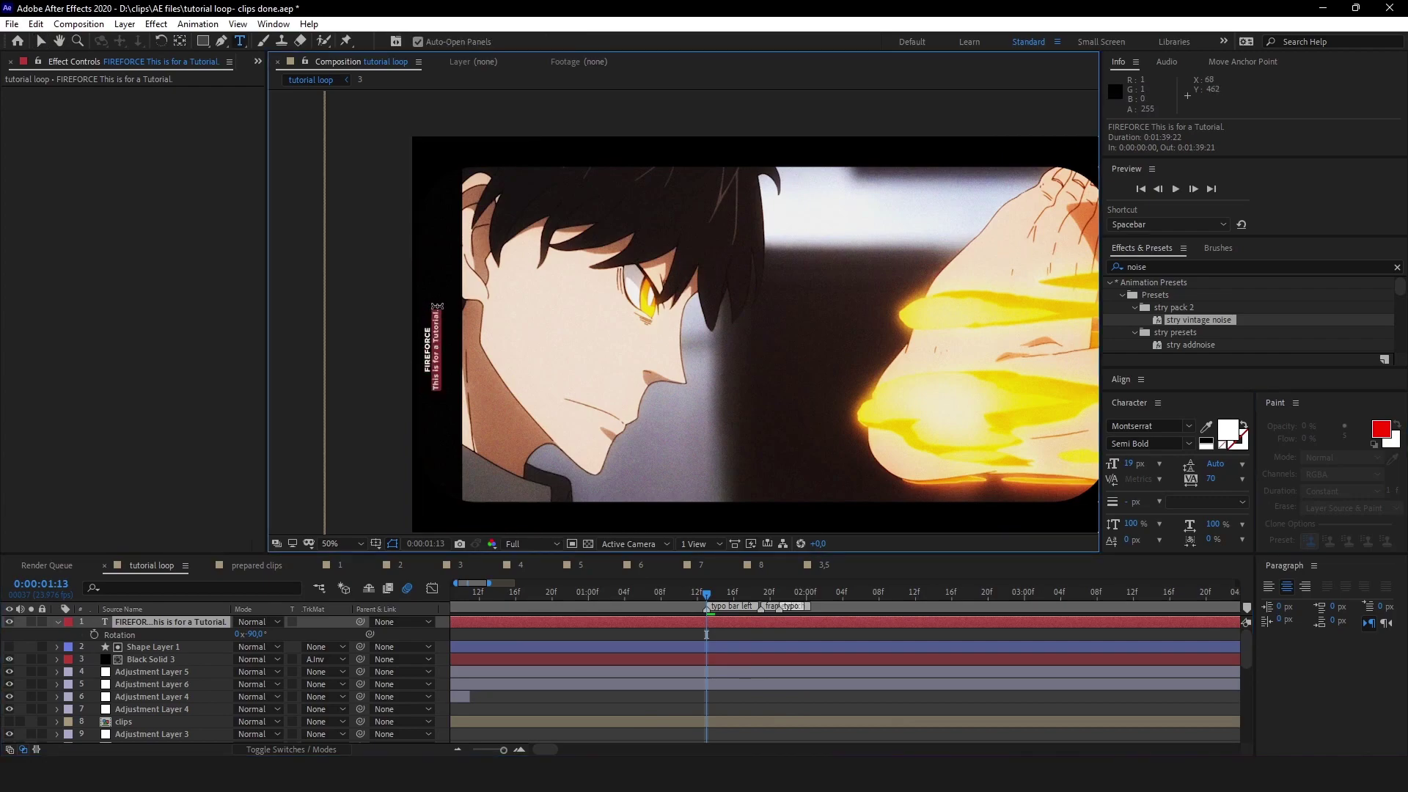
left_click(437, 307)
triple_click(439, 311)
key("ctrl+c")
left_click(459, 325)
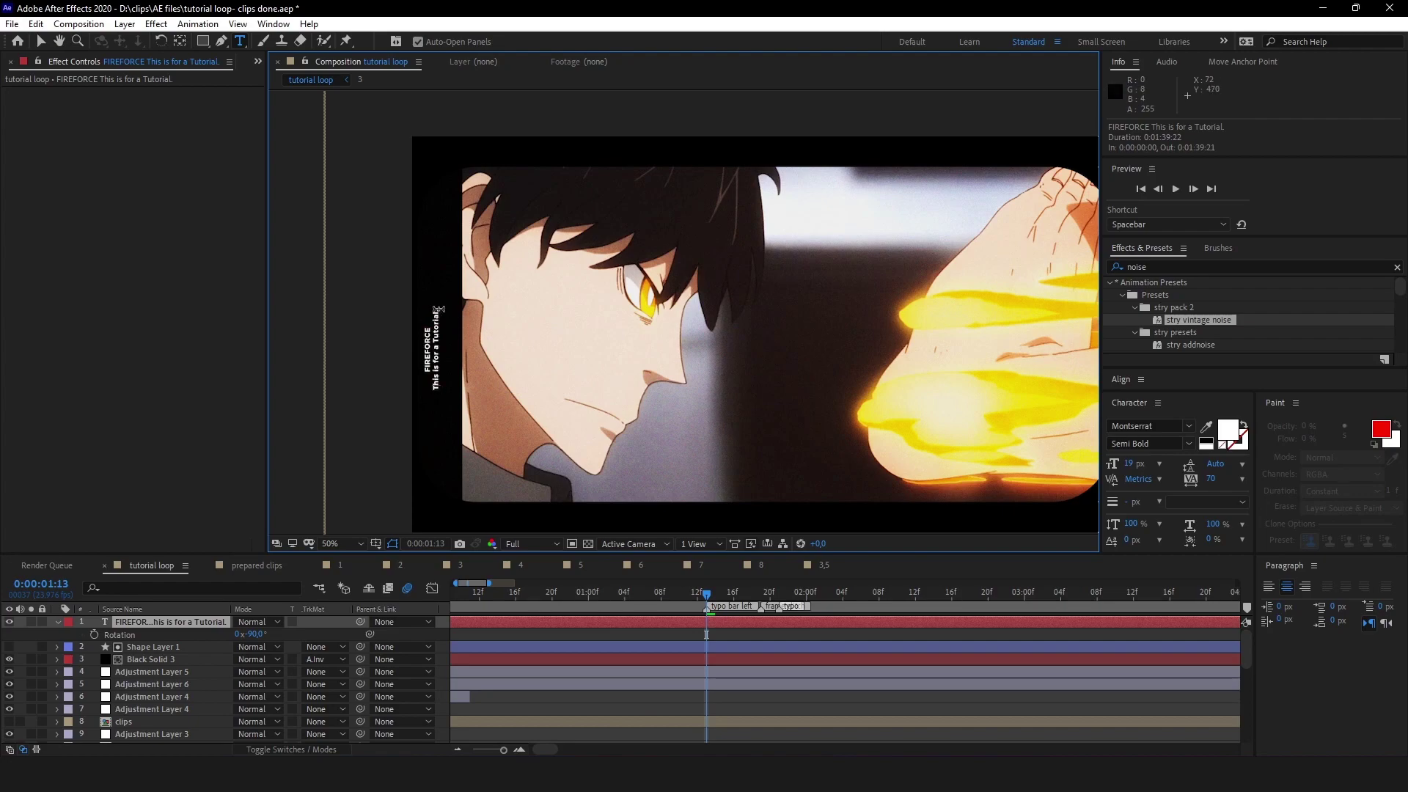
key("ctrl+v")
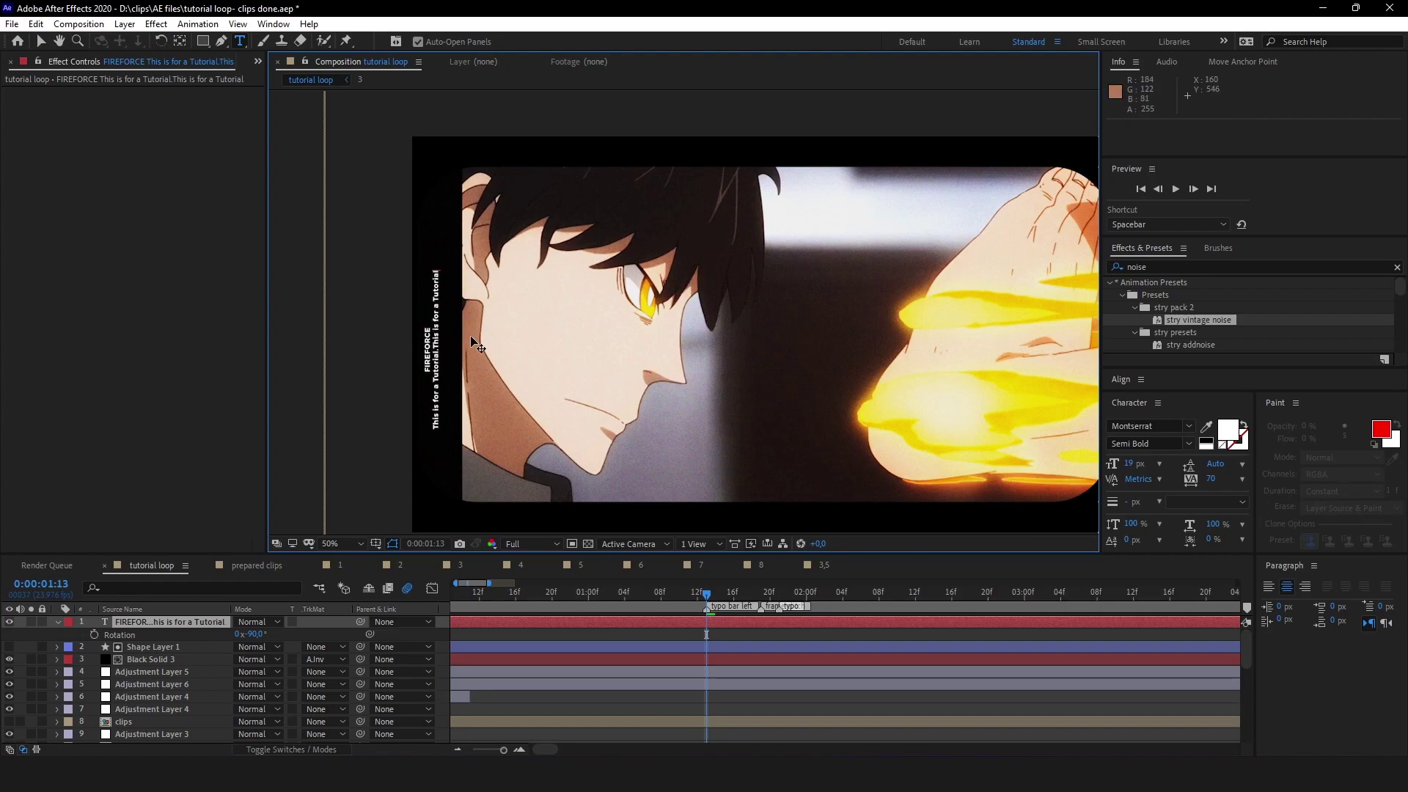
key("ctrl+v")
key("ctrl+v")
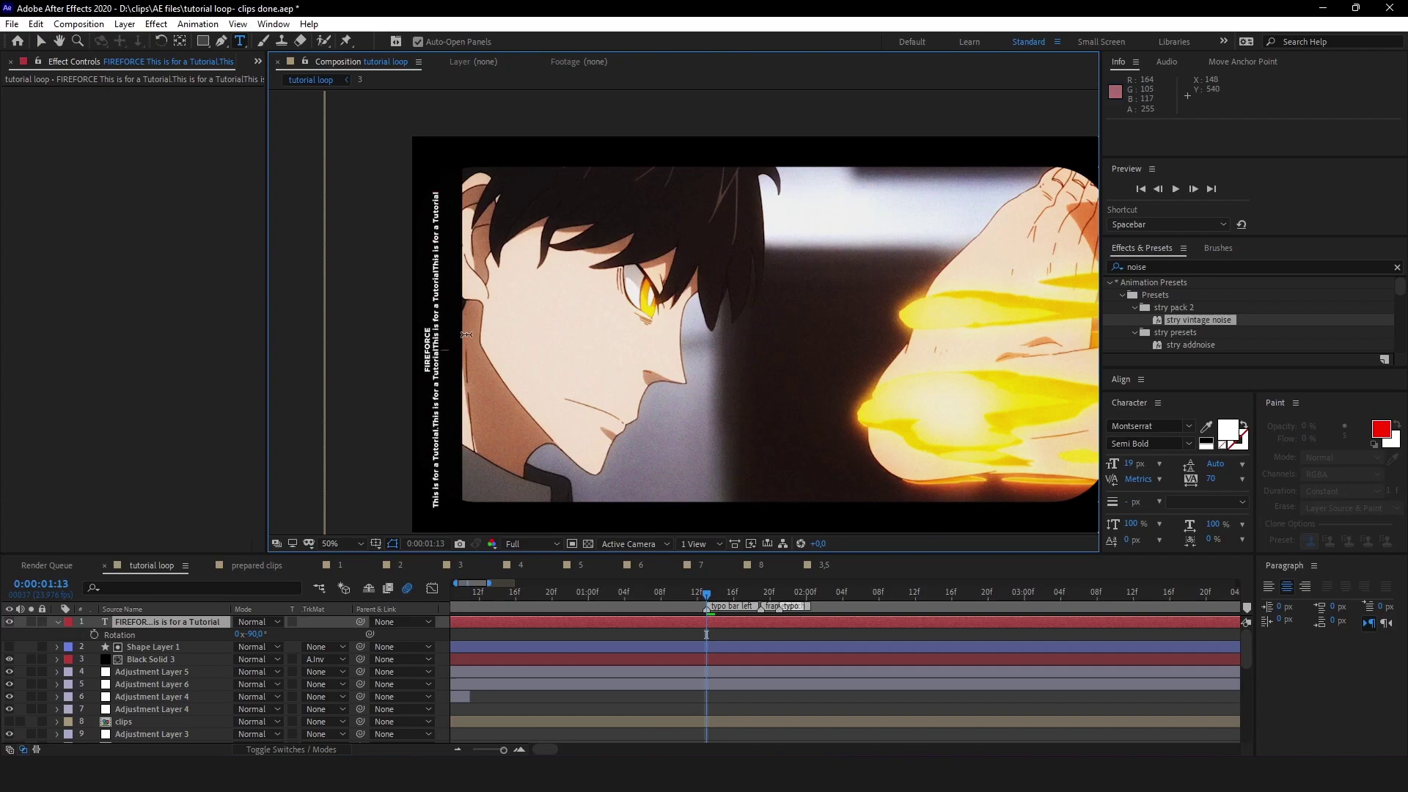
- Fill a third text line with repeated pasted copies of "This is for a Tutorial"
key("ctrl+v")
key("ctrl+v")
key("ctrl+v")
key("ctrl+v")
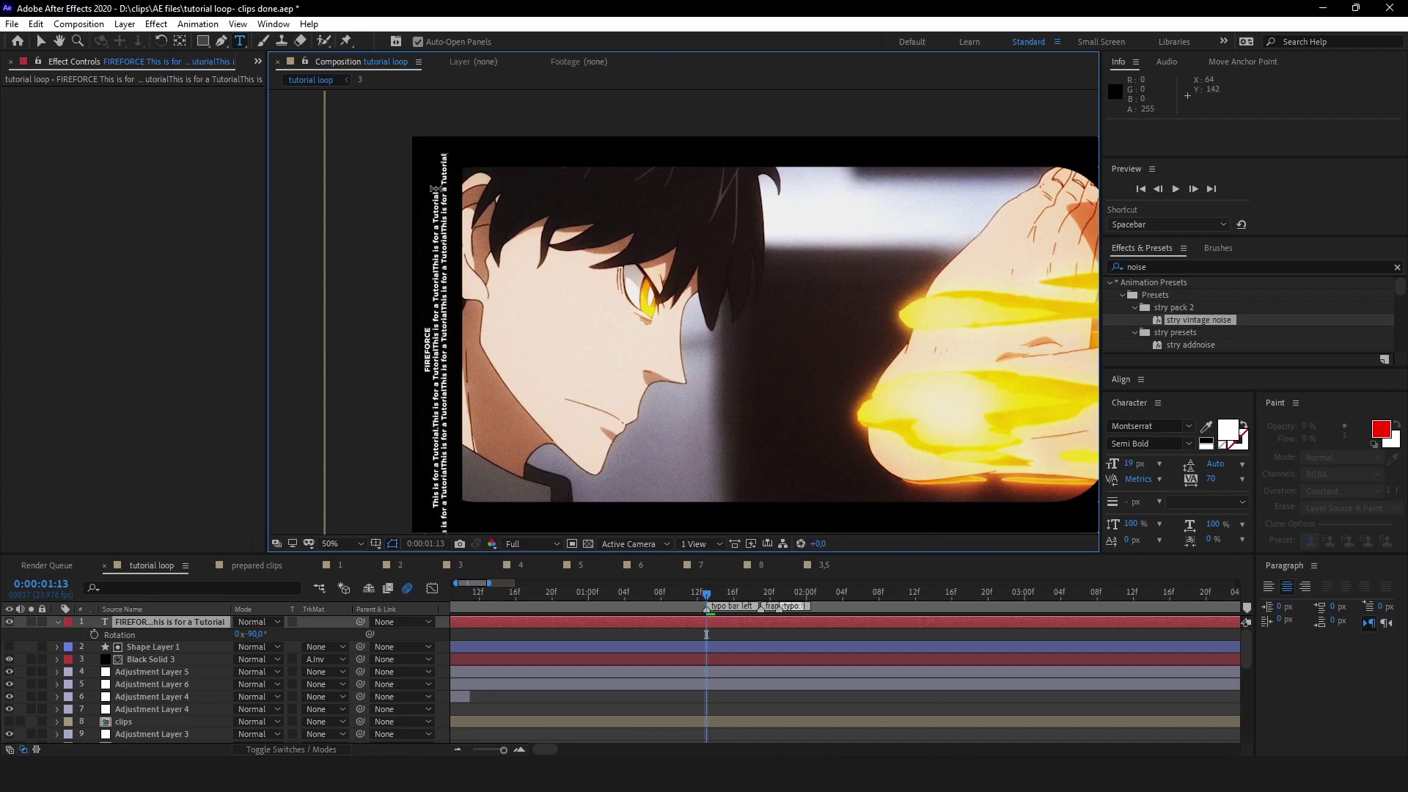
- Delete the surplus characters at the end of the third vertical text line so it ends with "This is for a Tutoria"
key("BackSpace")
key("BackSpace")
key("BackSpace")
key("BackSpace")
key("BackSpace")
key("BackSpace")
key("BackSpace")
key("BackSpace")
key("BackSpace")
key("BackSpace")
key("BackSpace")
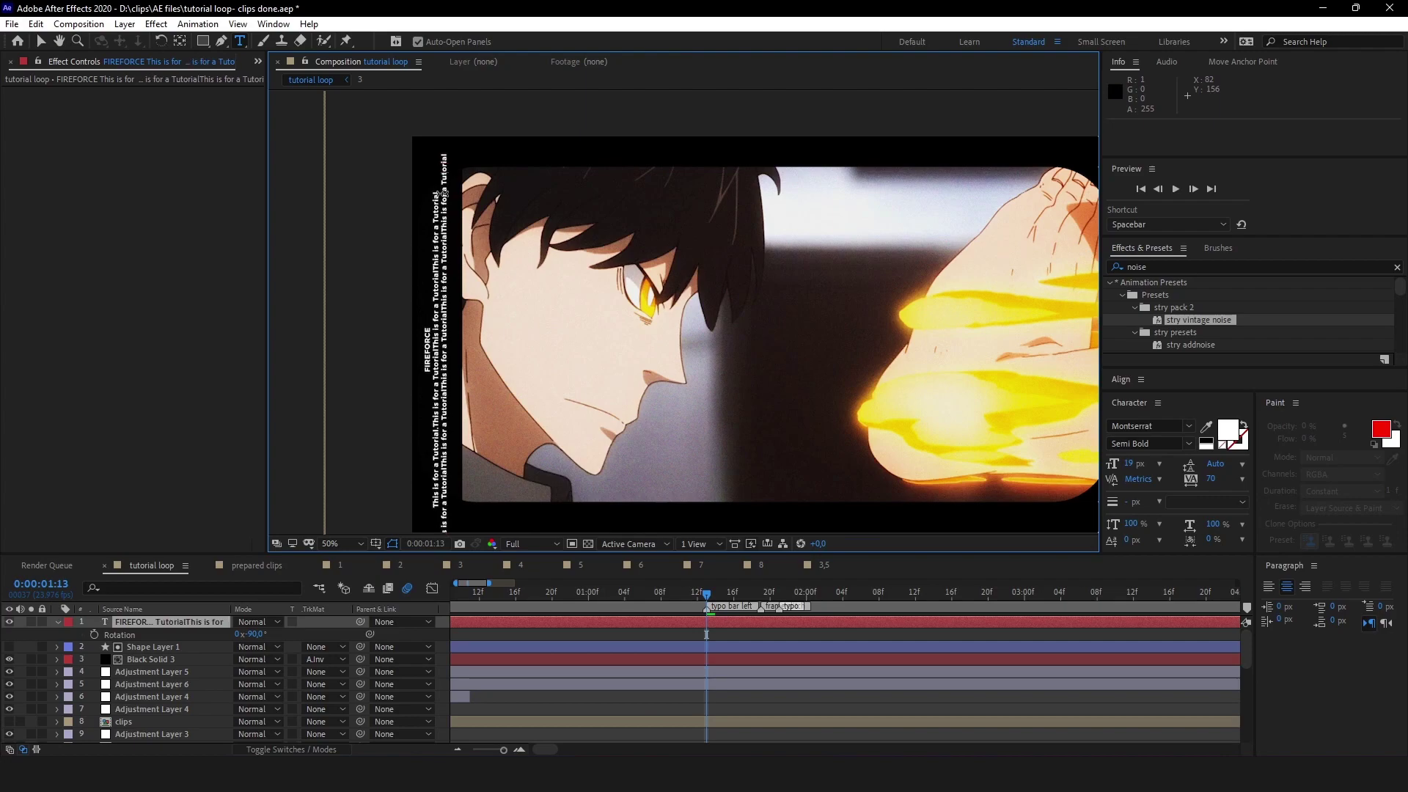
key("BackSpace")
key("BackSpace")
key("BackSpace")
key("BackSpace")
key("BackSpace")
key("BackSpace")
key("BackSpace")
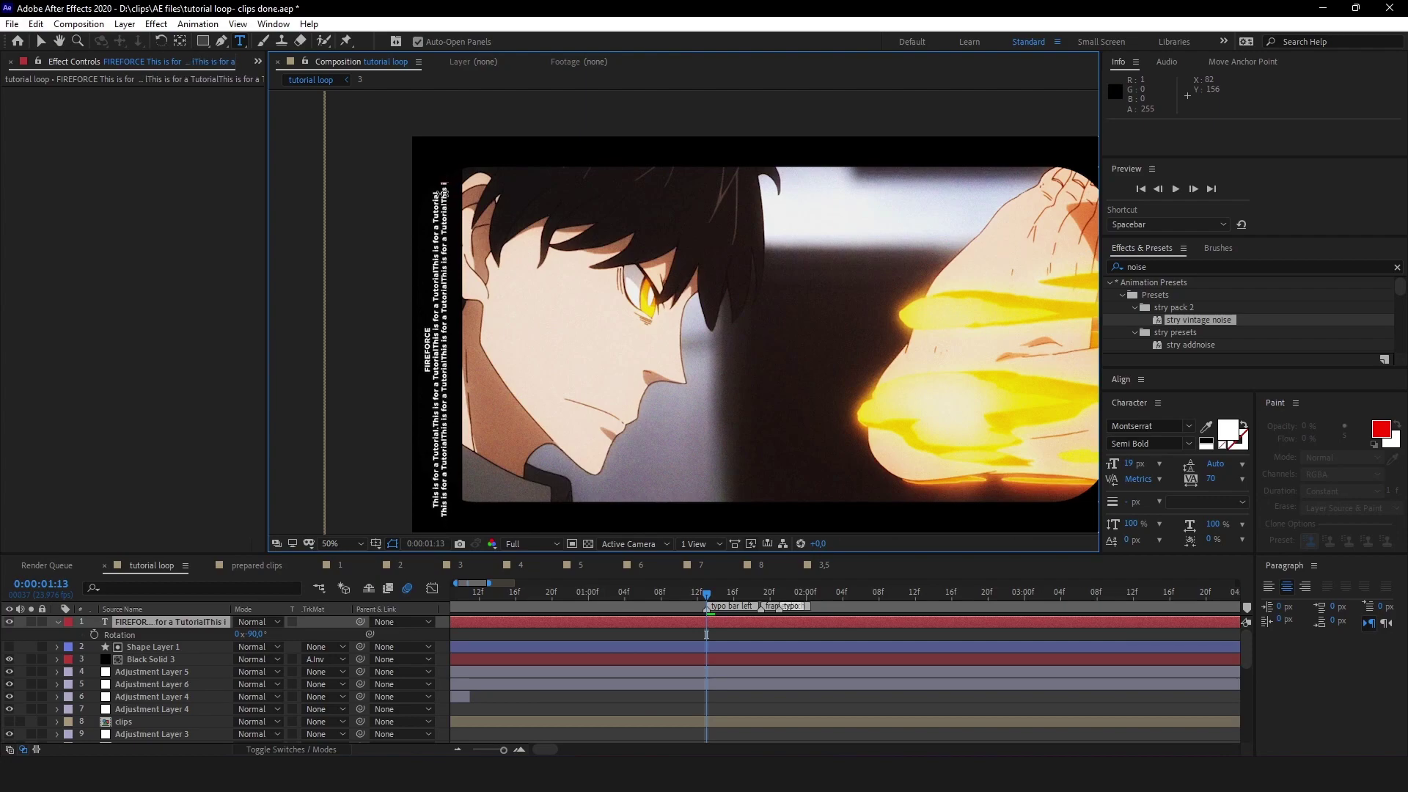
key("BackSpace")
key("BackSpace")
key("BackSpace")
key("BackSpace")
key("BackSpace")
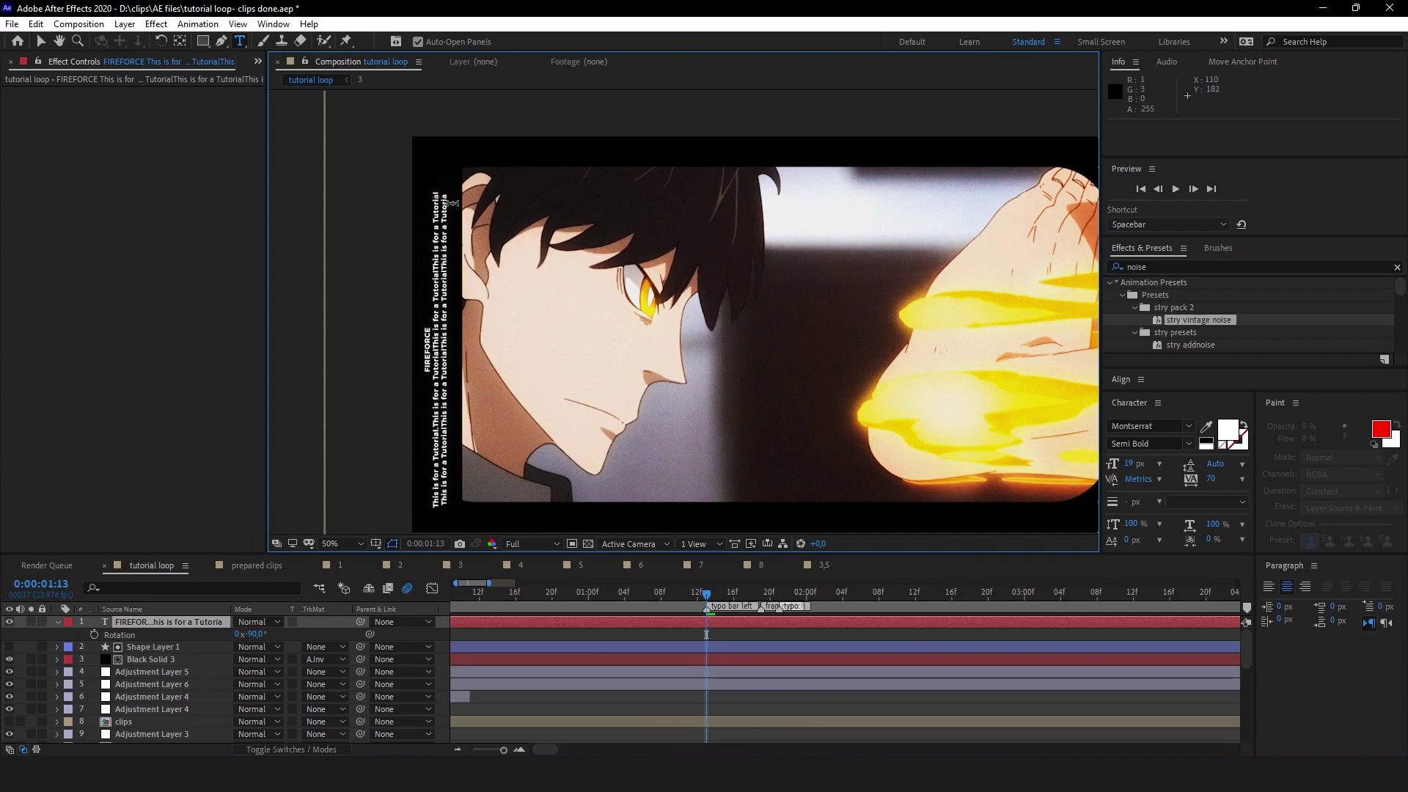
- Shorten the second vertical text line by deleting characters at its end so it finishes with "This is"
key("BackSpace")
key("BackSpace")
key("BackSpace")
key("BackSpace")
key("BackSpace")
key("BackSpace")
key("BackSpace")
key("BackSpace")
key("BackSpace")
key("BackSpace")
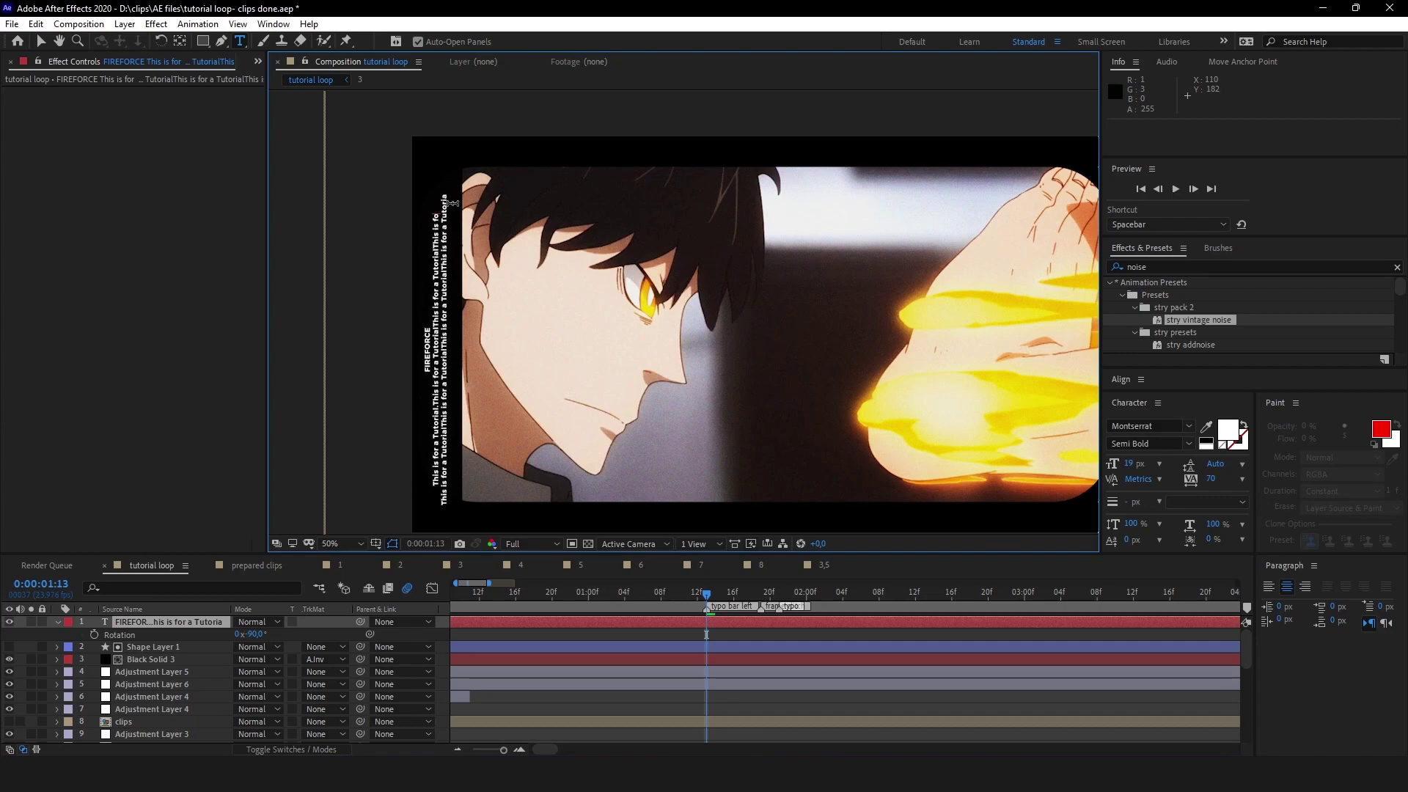
key("BackSpace")
key("BackSpace")
key("BackSpace")
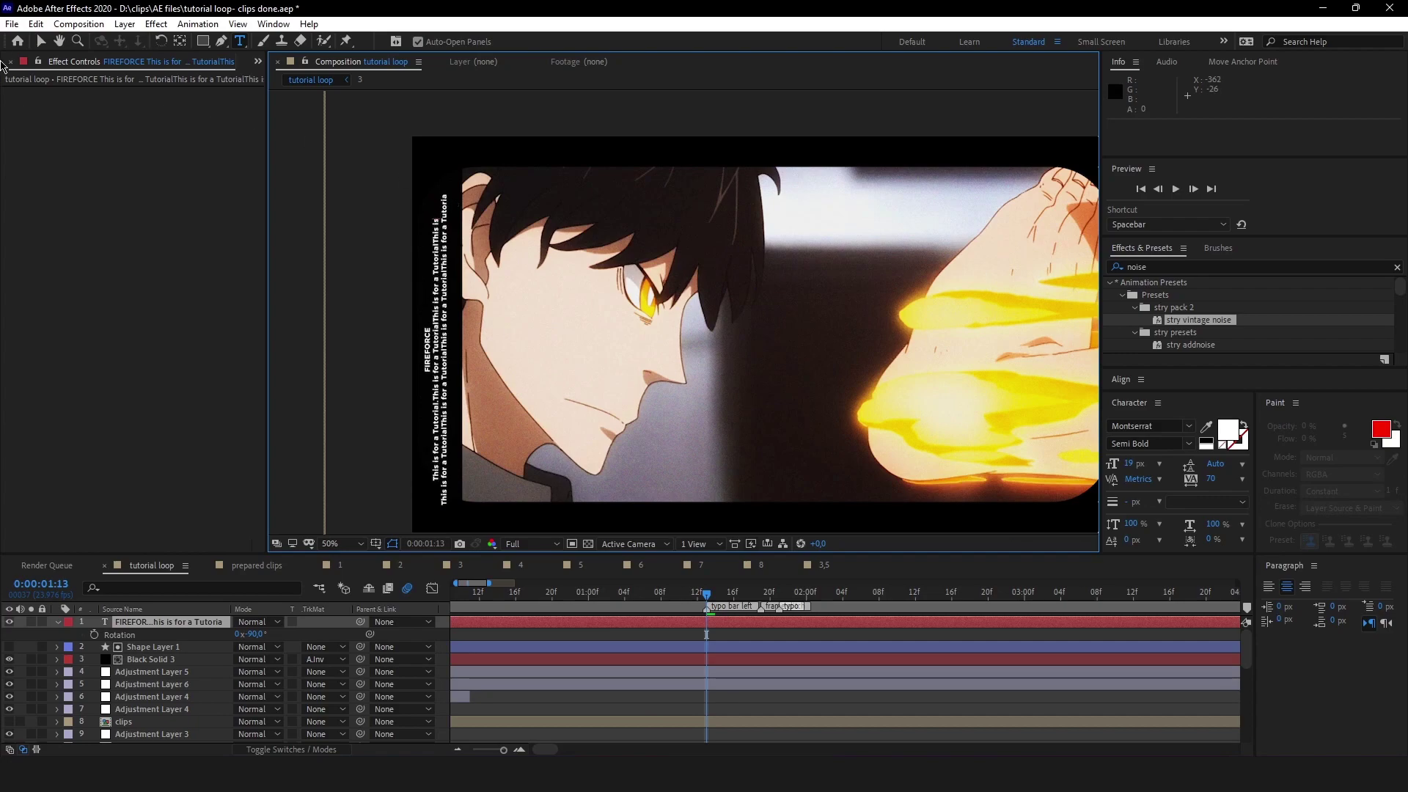
- Set the font size of the word "FIREFORCE" in the vertical text to 24 px
left_click(40, 41)
double_click(427, 334)
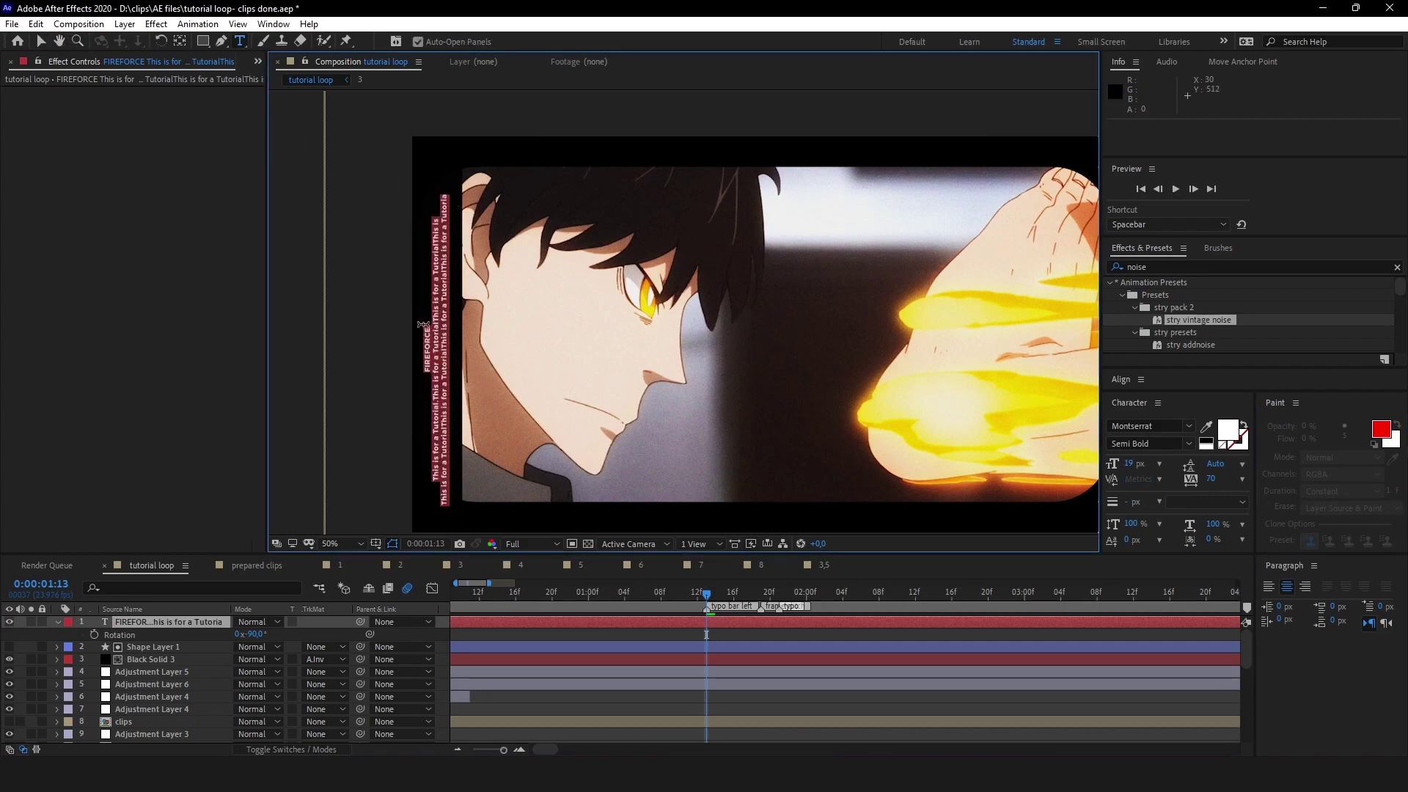
double_click(423, 326)
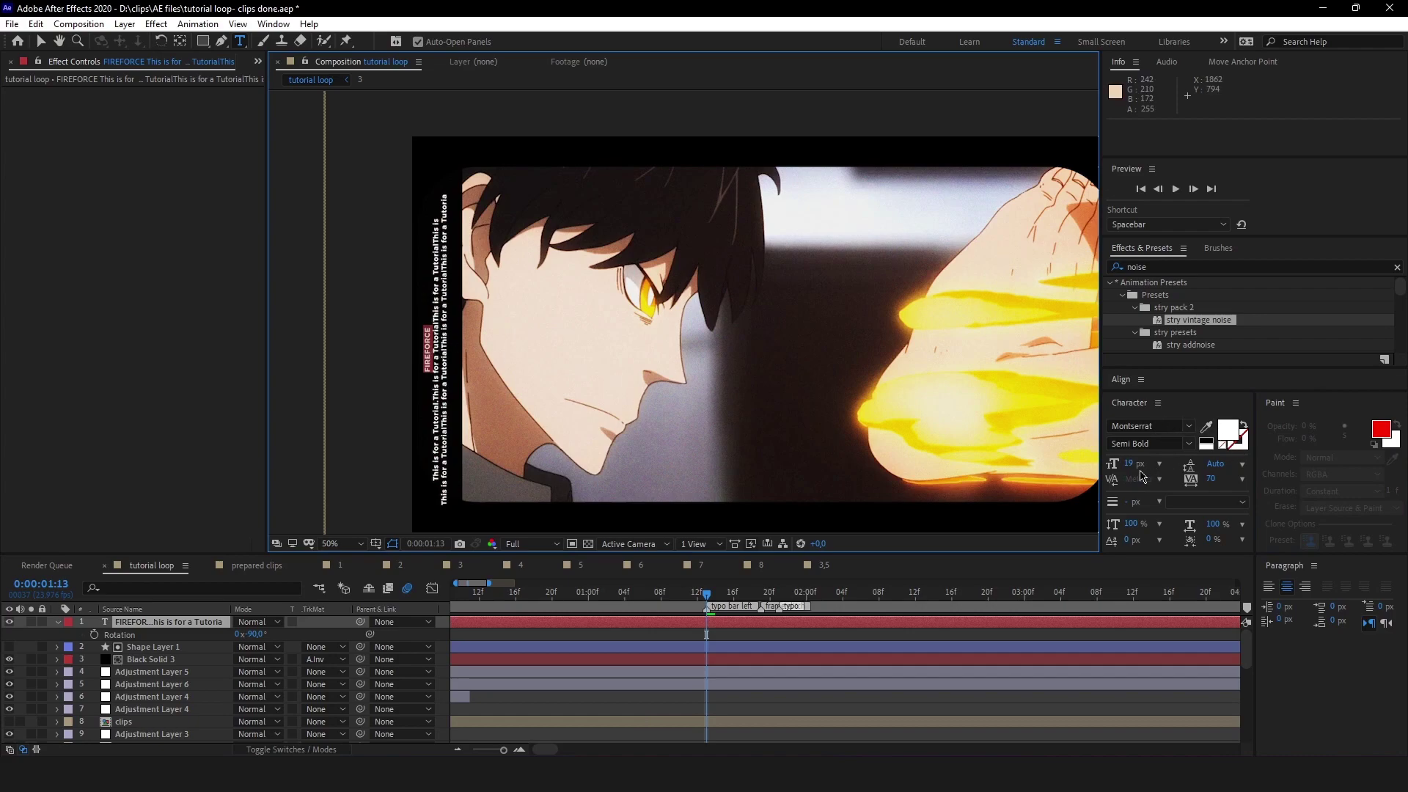
left_click(1161, 470)
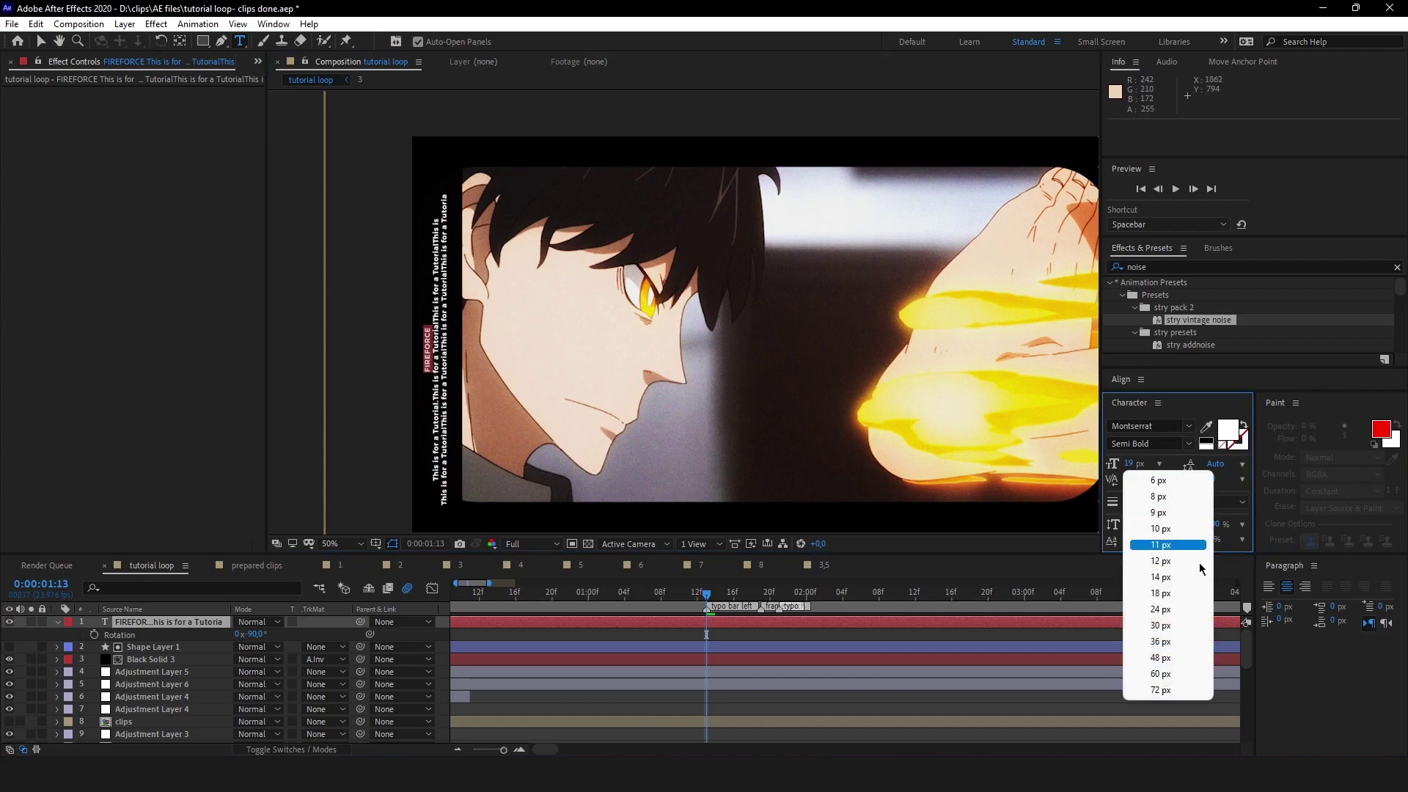
left_click(1167, 615)
left_click(777, 704)
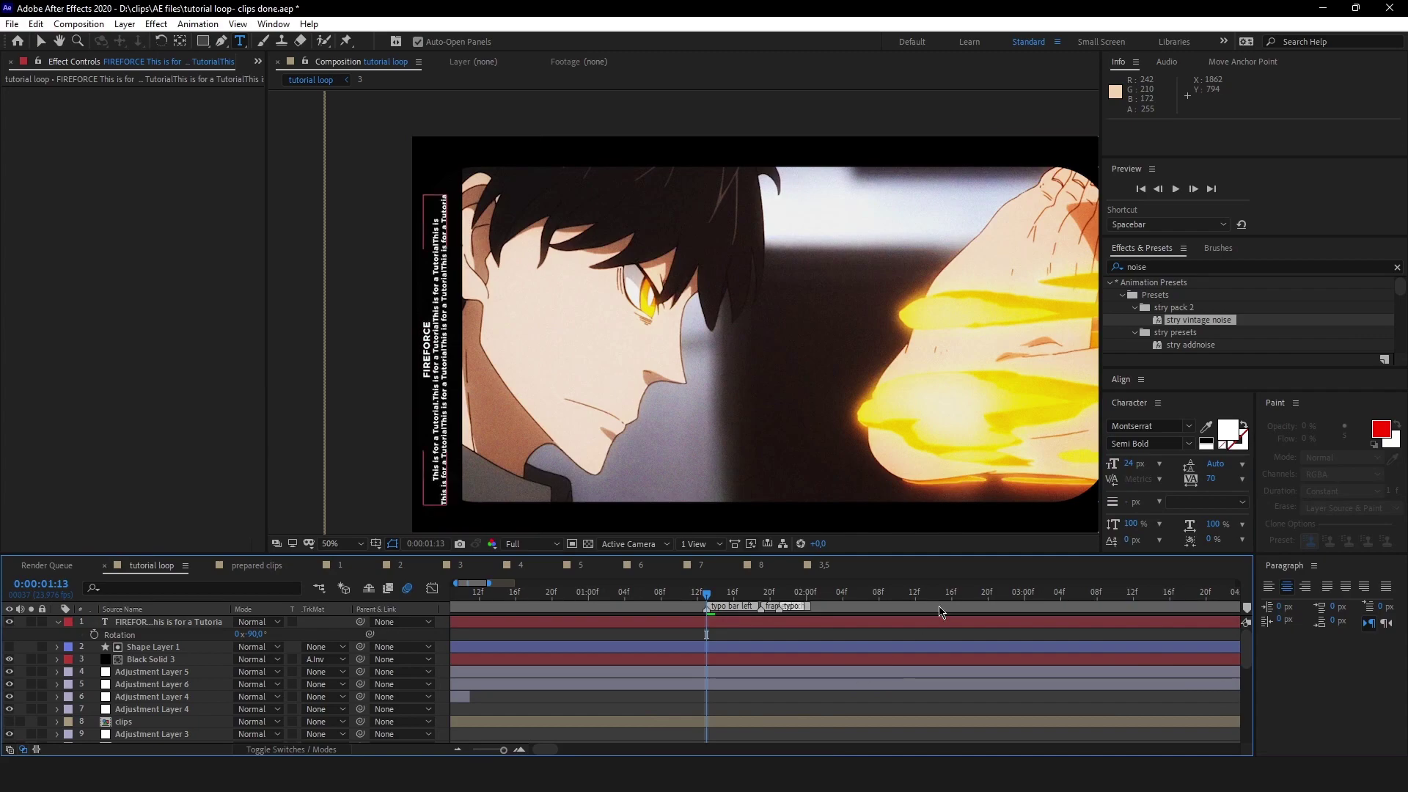
- Center the vertical text layer vertically in the composition
scroll(587, 210, "down", 2)
scroll(589, 297, "up", 2)
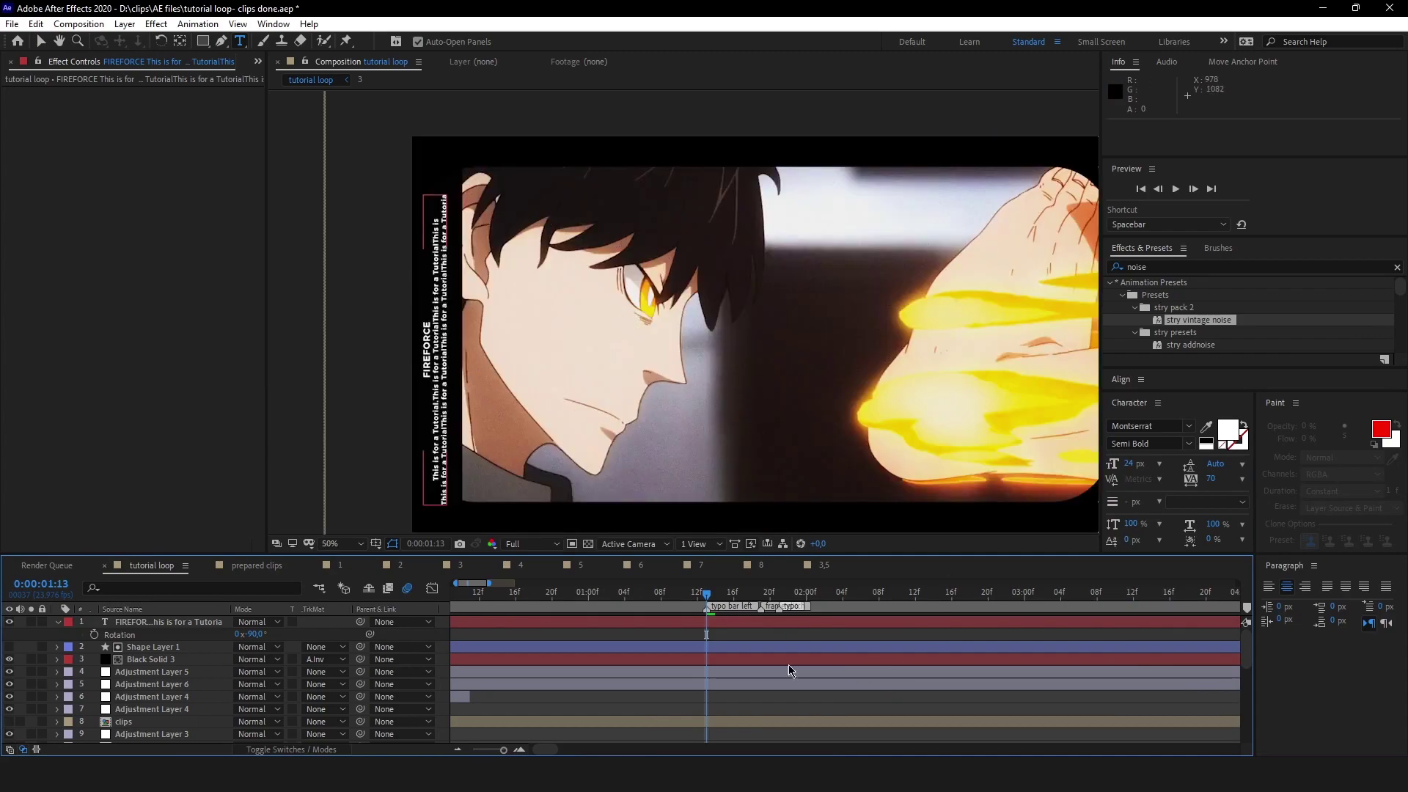
left_click(773, 623)
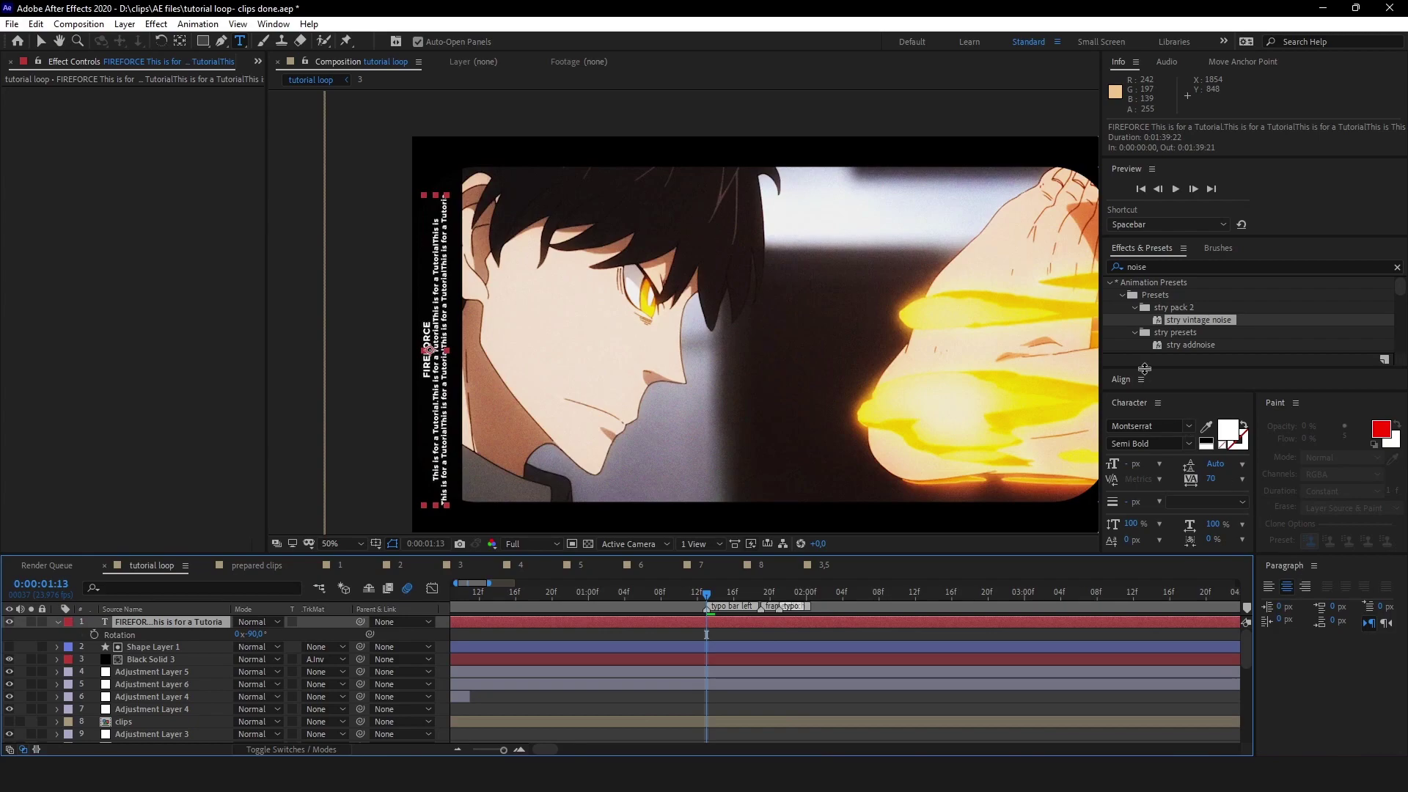
left_click(1144, 371)
left_click(1212, 251)
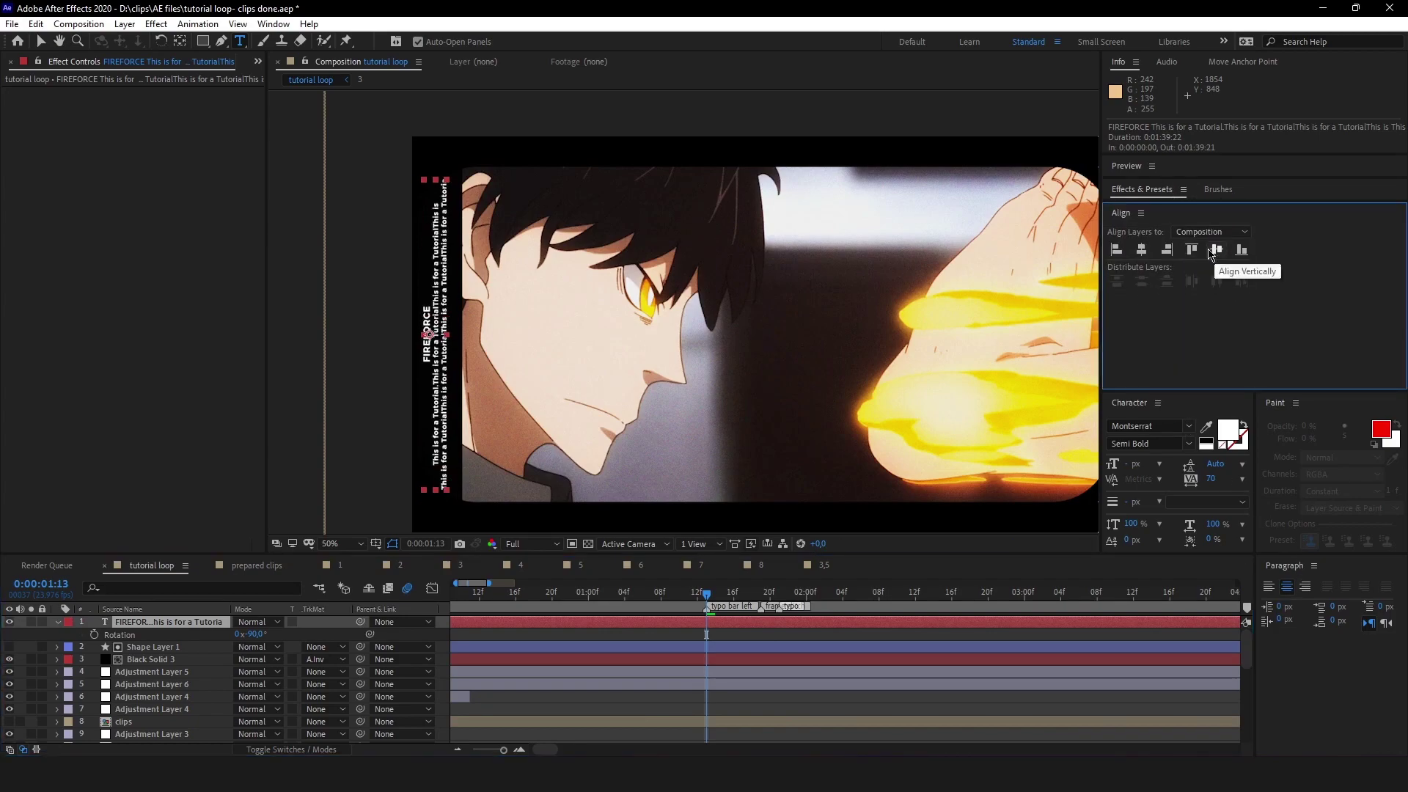
- Split the vertical text layer at the "typo bar left" marker, 0:00:01:13, and delete the part before it
left_click(712, 625)
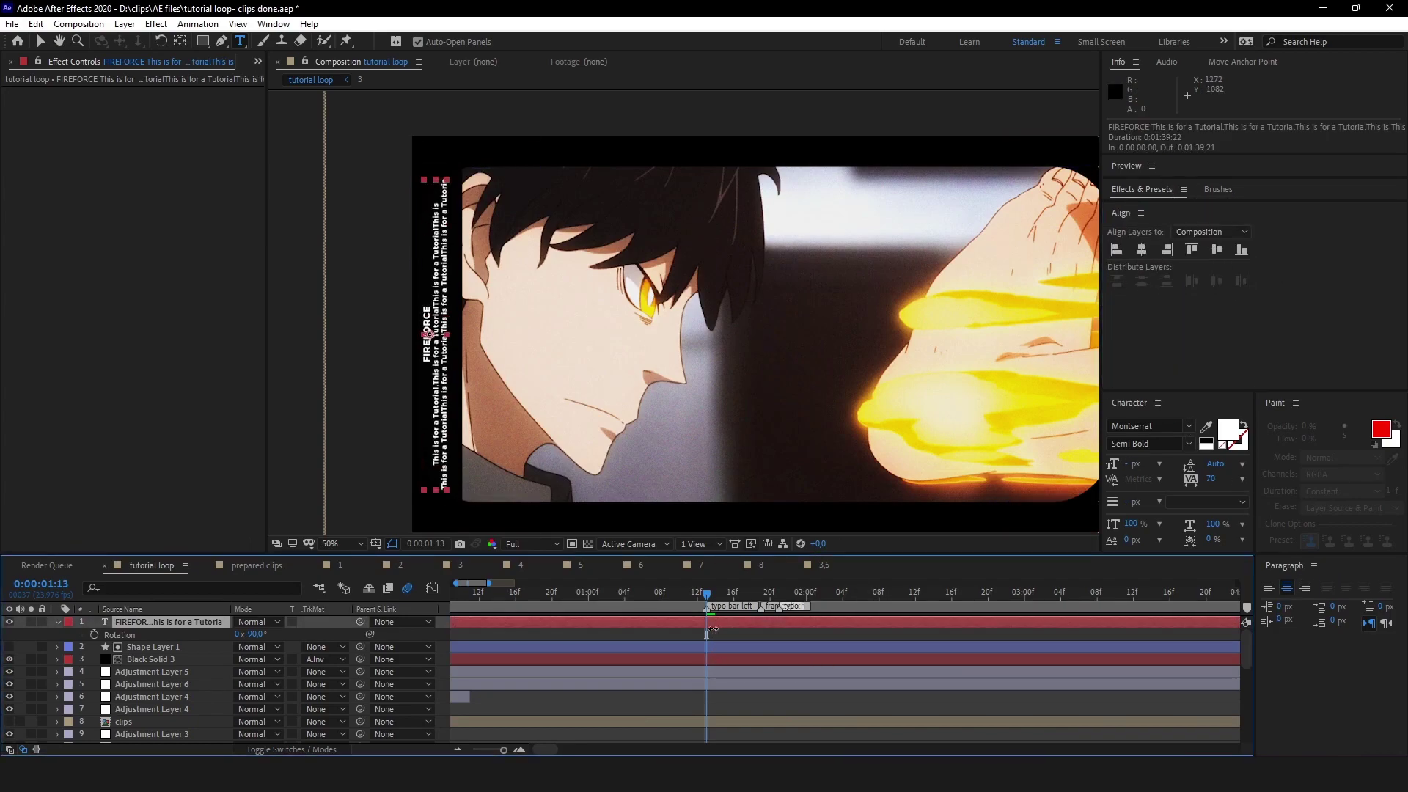
key("ctrl+shift+d")
left_click(703, 636)
key("Delete")
left_click(792, 675)
scroll(484, 381, "down", 1)
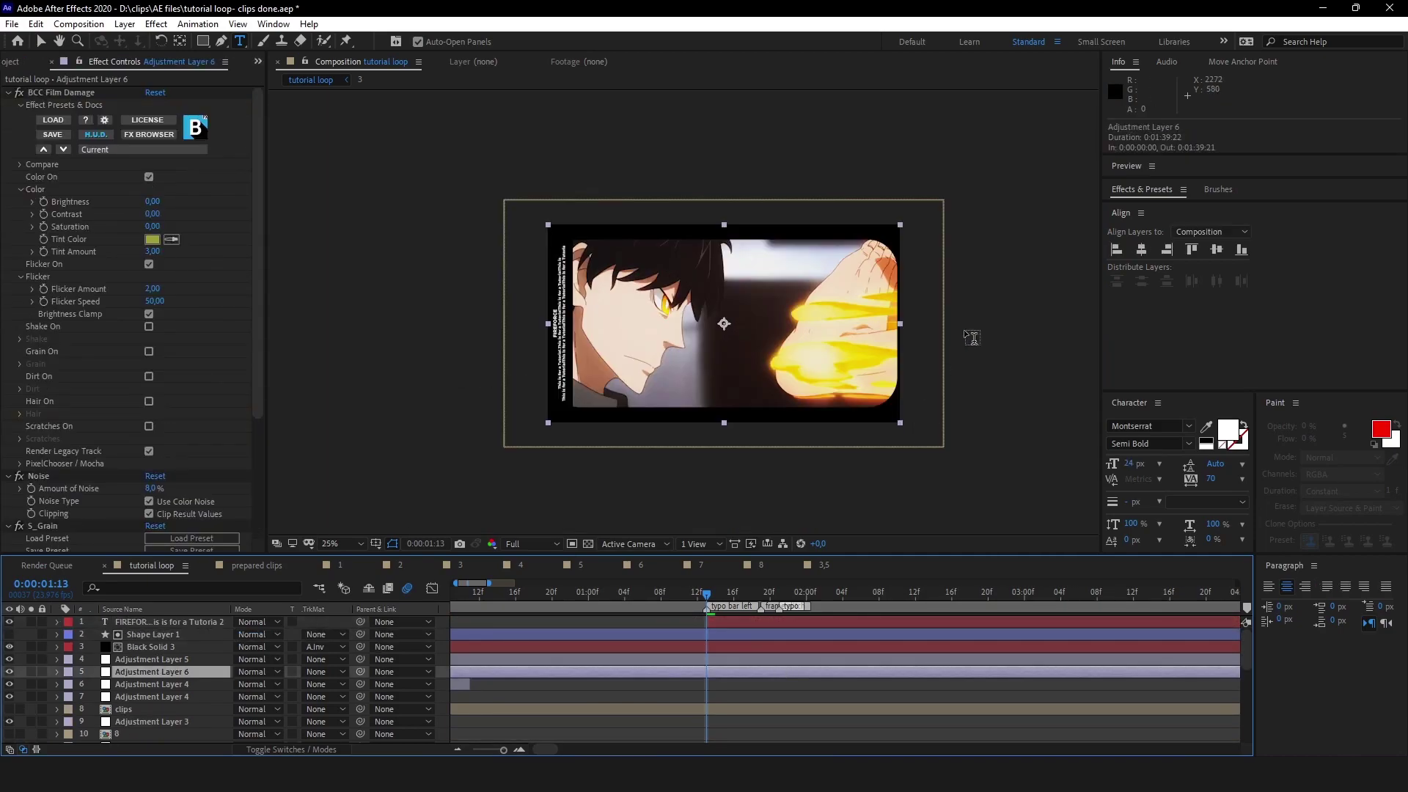
- Scale the vertical text layer to 95%
scroll(718, 642, "up", 2)
left_click(717, 621)
key("s")
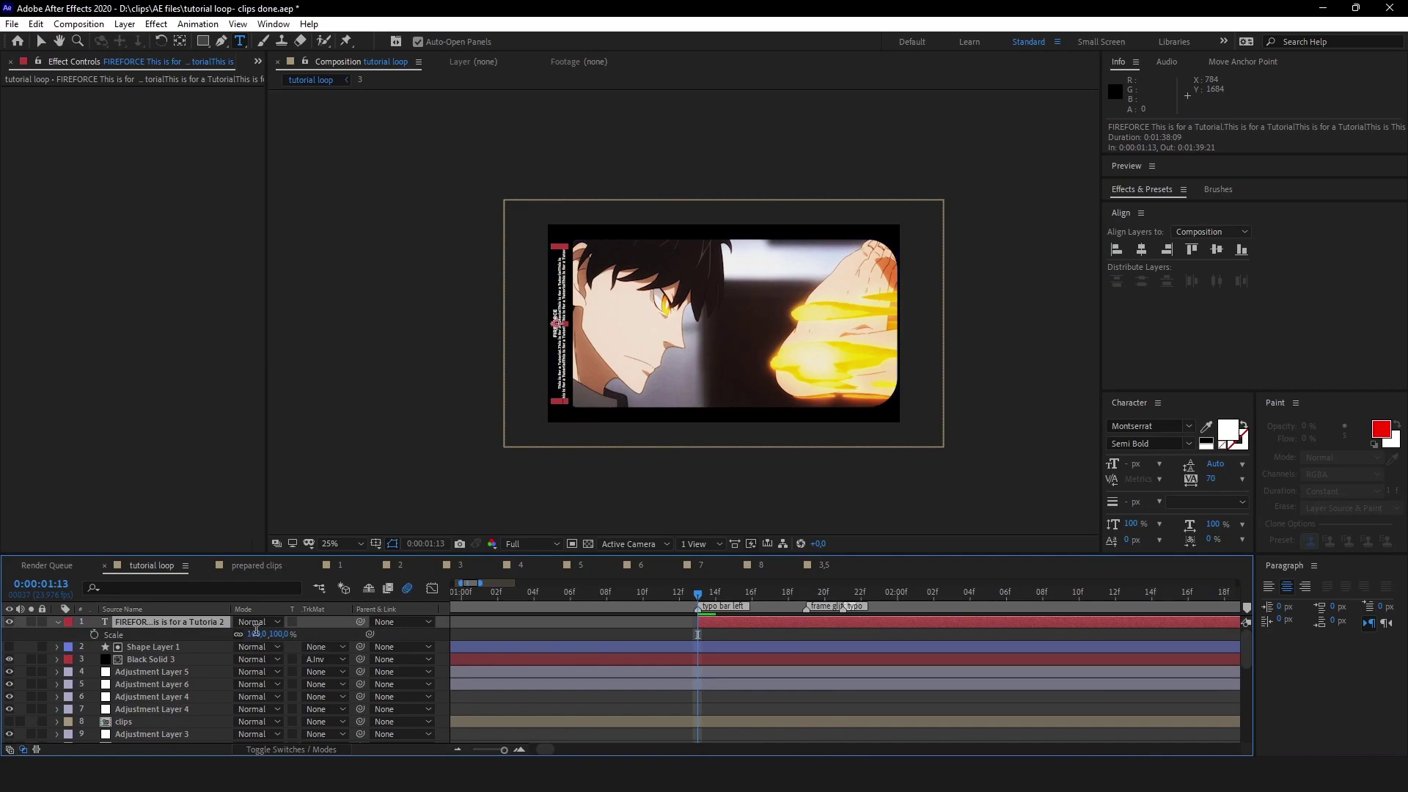
left_click(257, 633)
type("95")
key("Return")
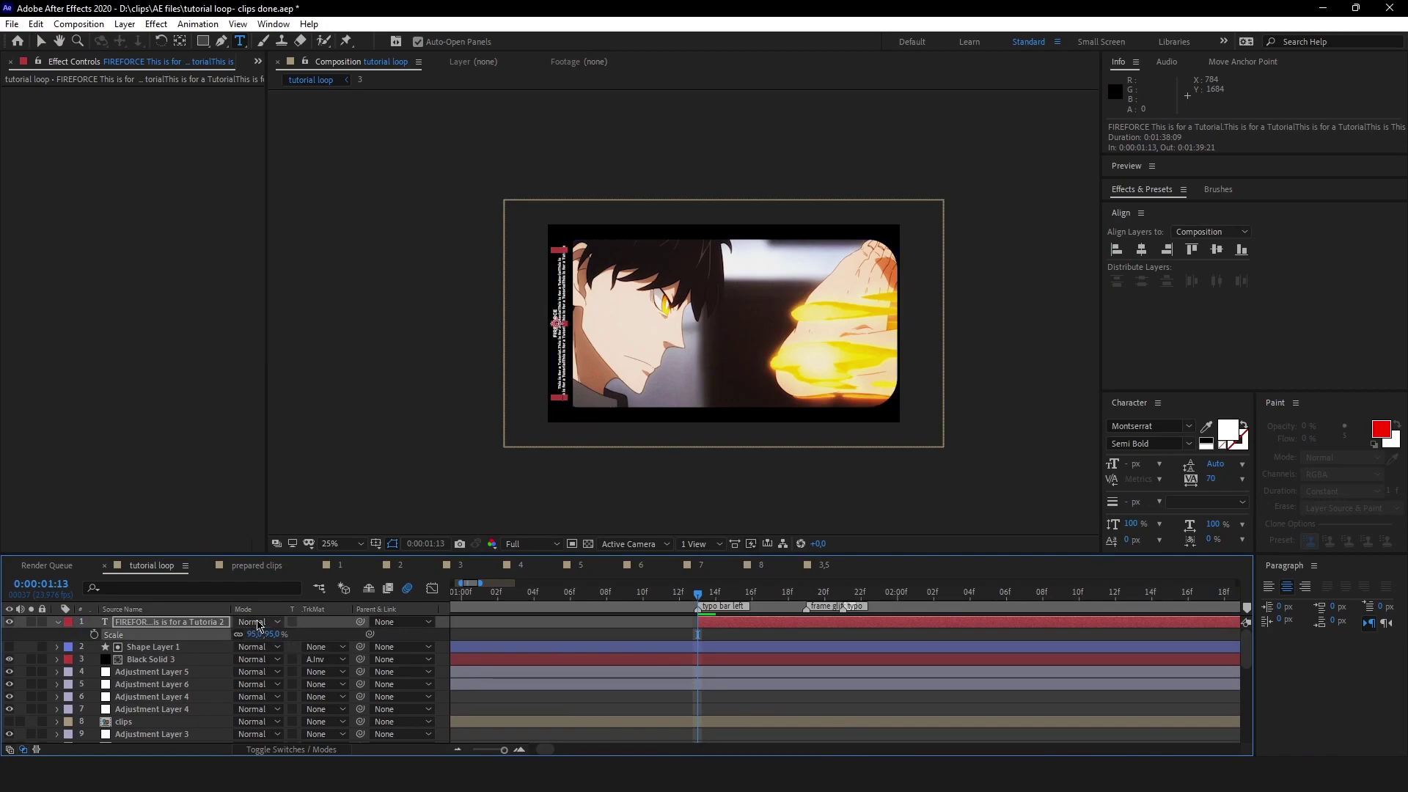
left_click(912, 659)
left_click(722, 622)
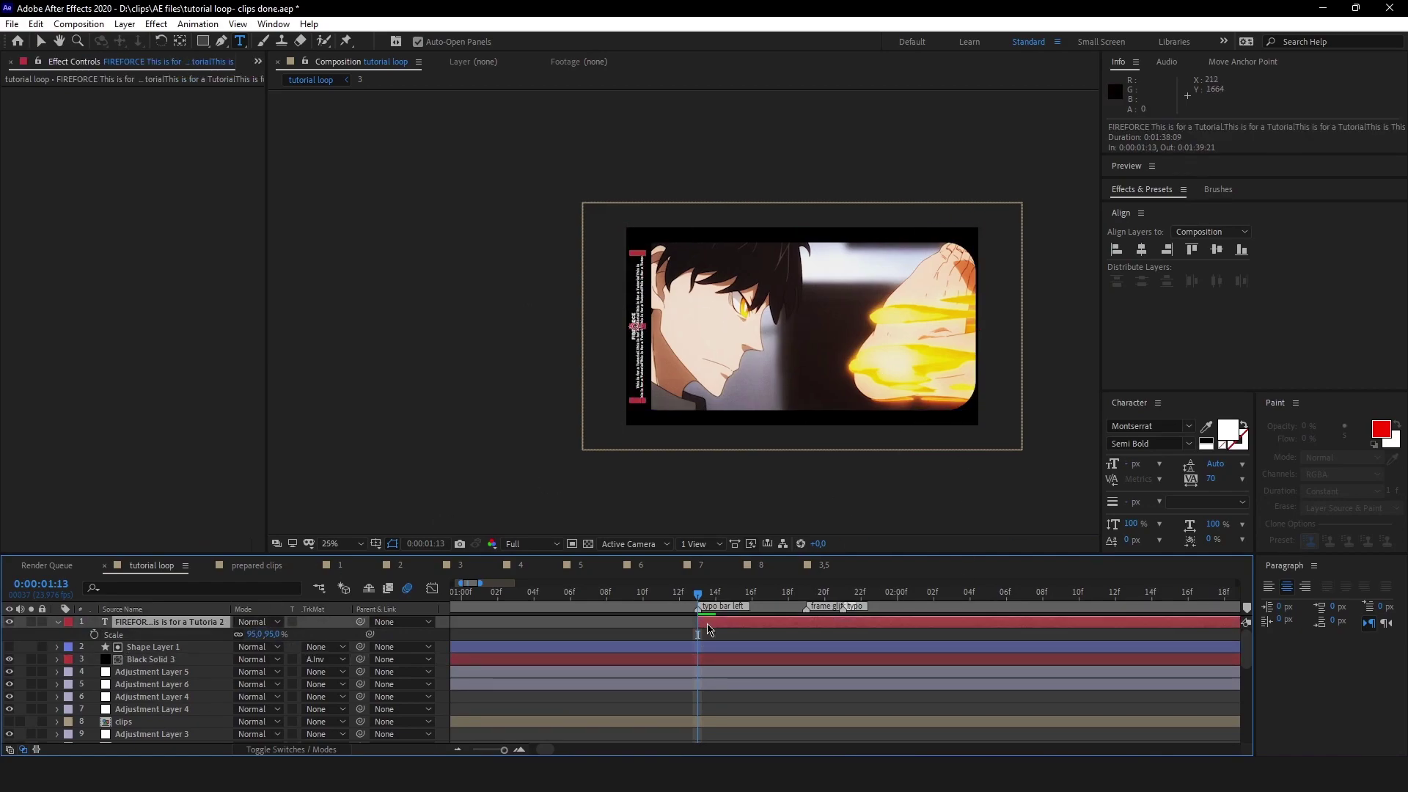
- Add an Opacity text animator to the vertical text layer
left_click(725, 659)
left_click(731, 633)
left_click(731, 622)
left_click(58, 623)
left_click(57, 623)
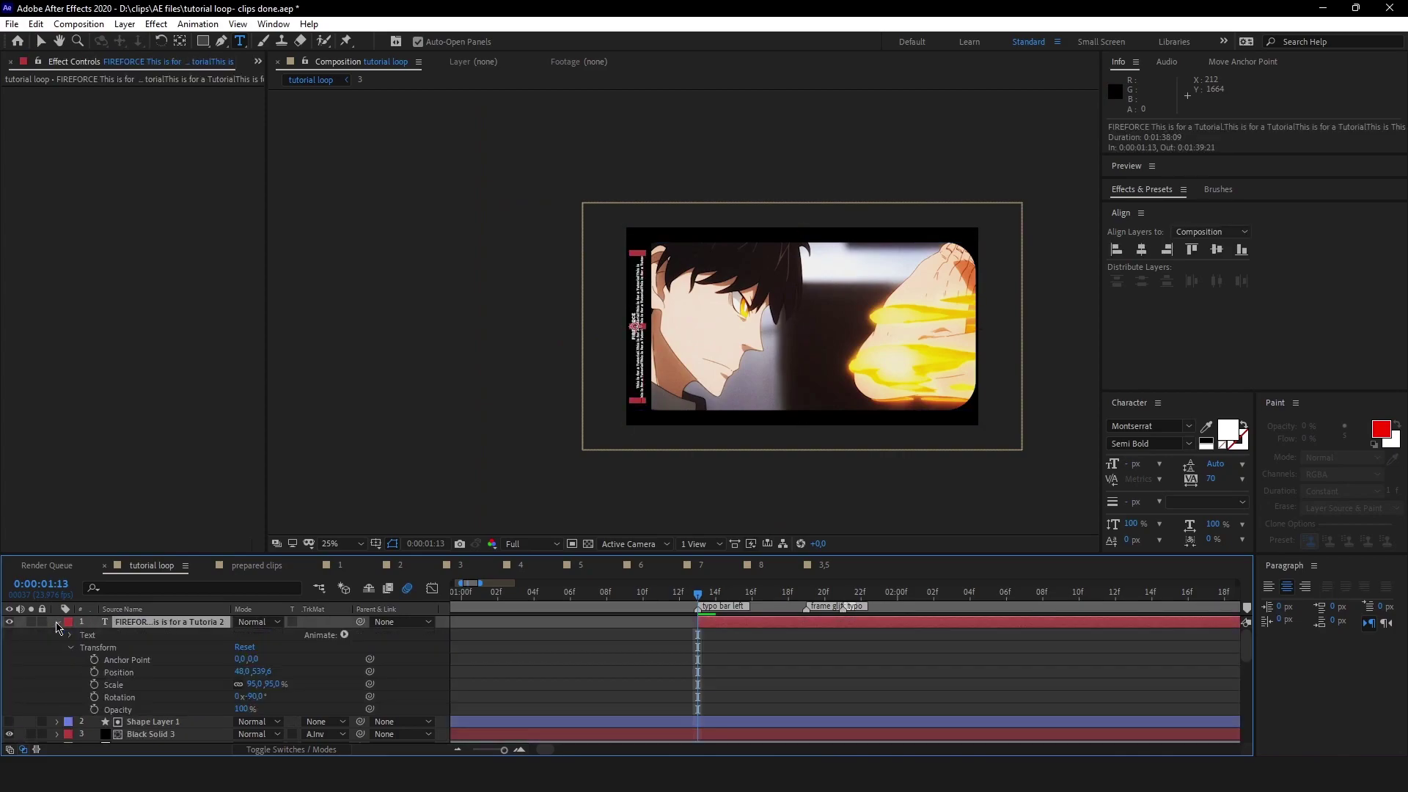
left_click(344, 635)
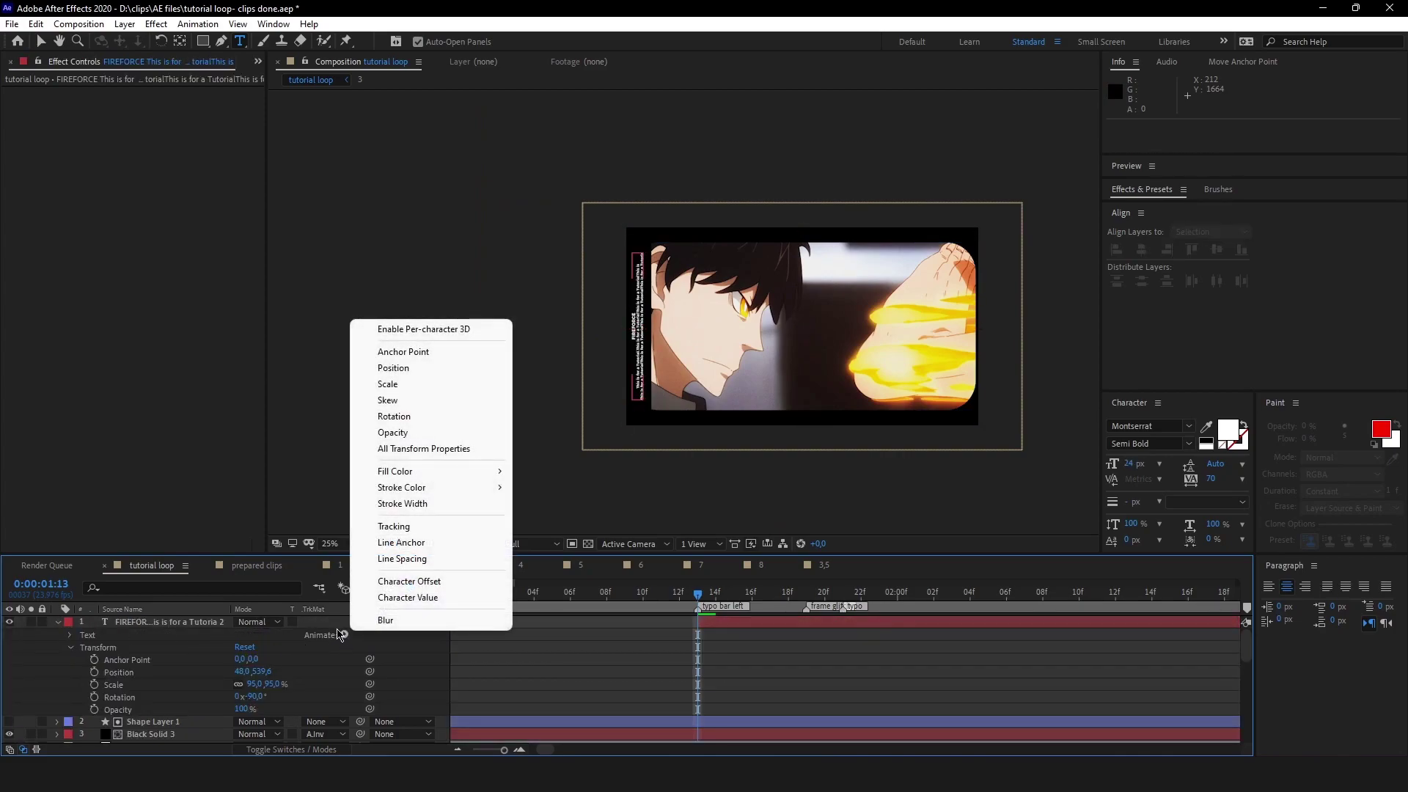
left_click(403, 432)
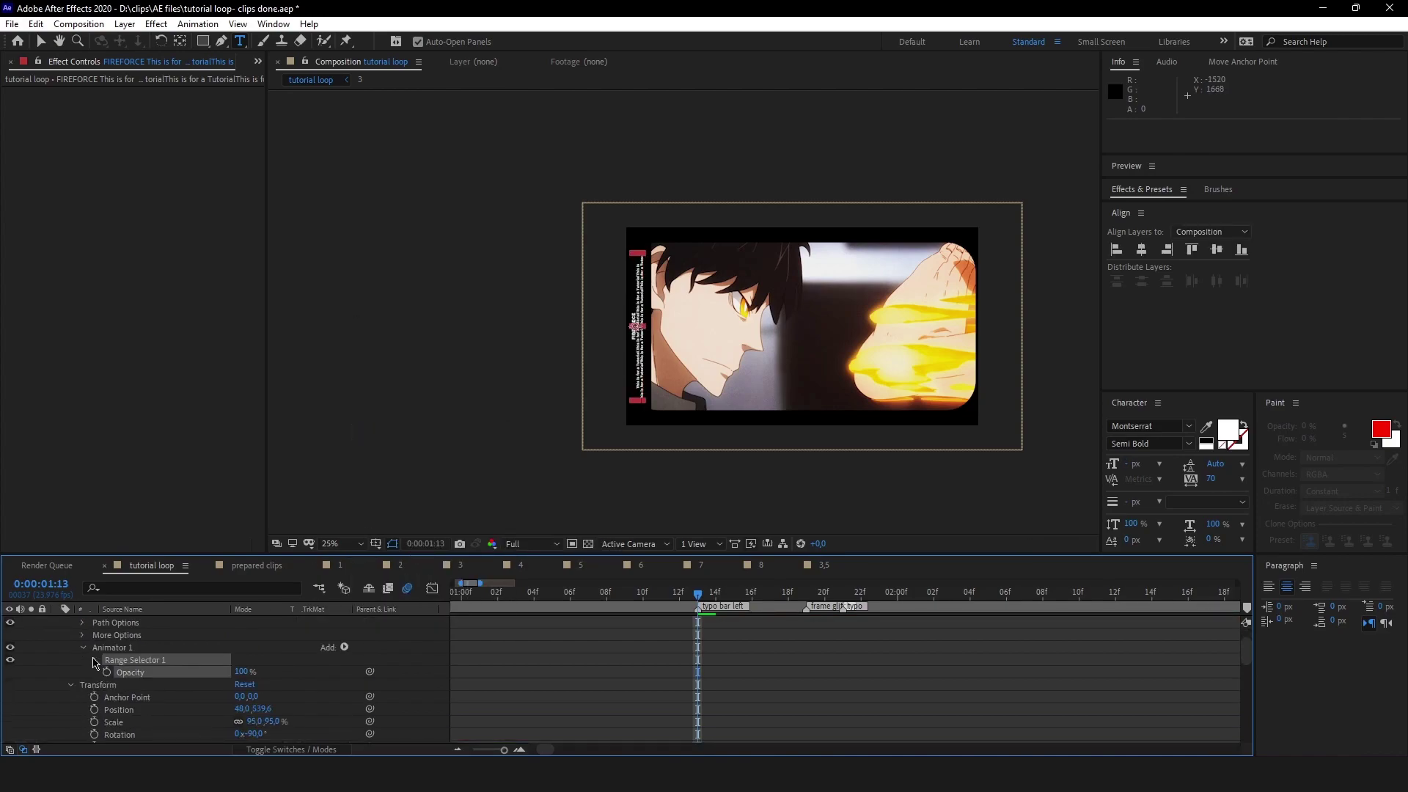
- In the range selector's advanced options, set Smoothness to 0%, turn on Randomize Order and keyframe Random Seed
left_click(94, 660)
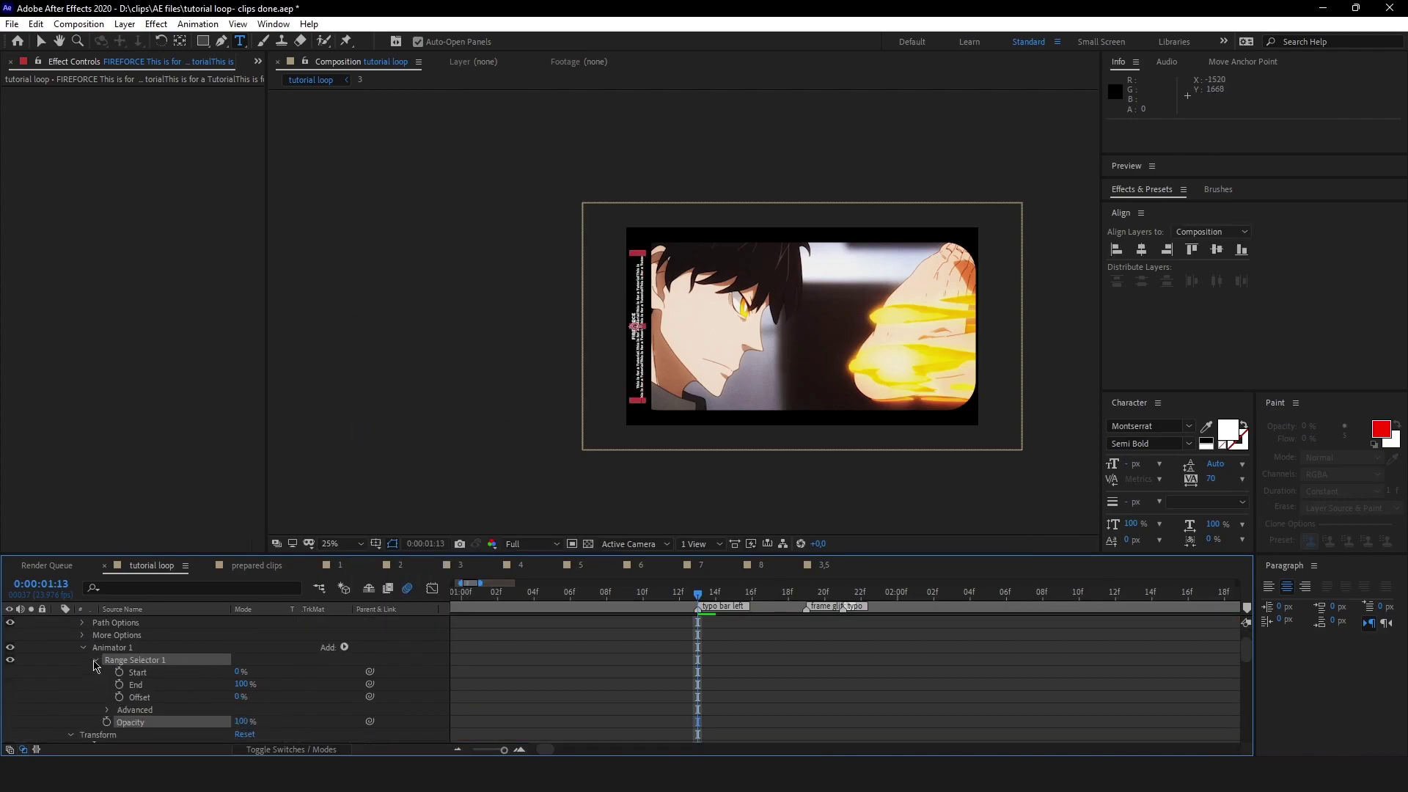
left_click(94, 661)
left_click(93, 662)
scroll(95, 689, "down", 1)
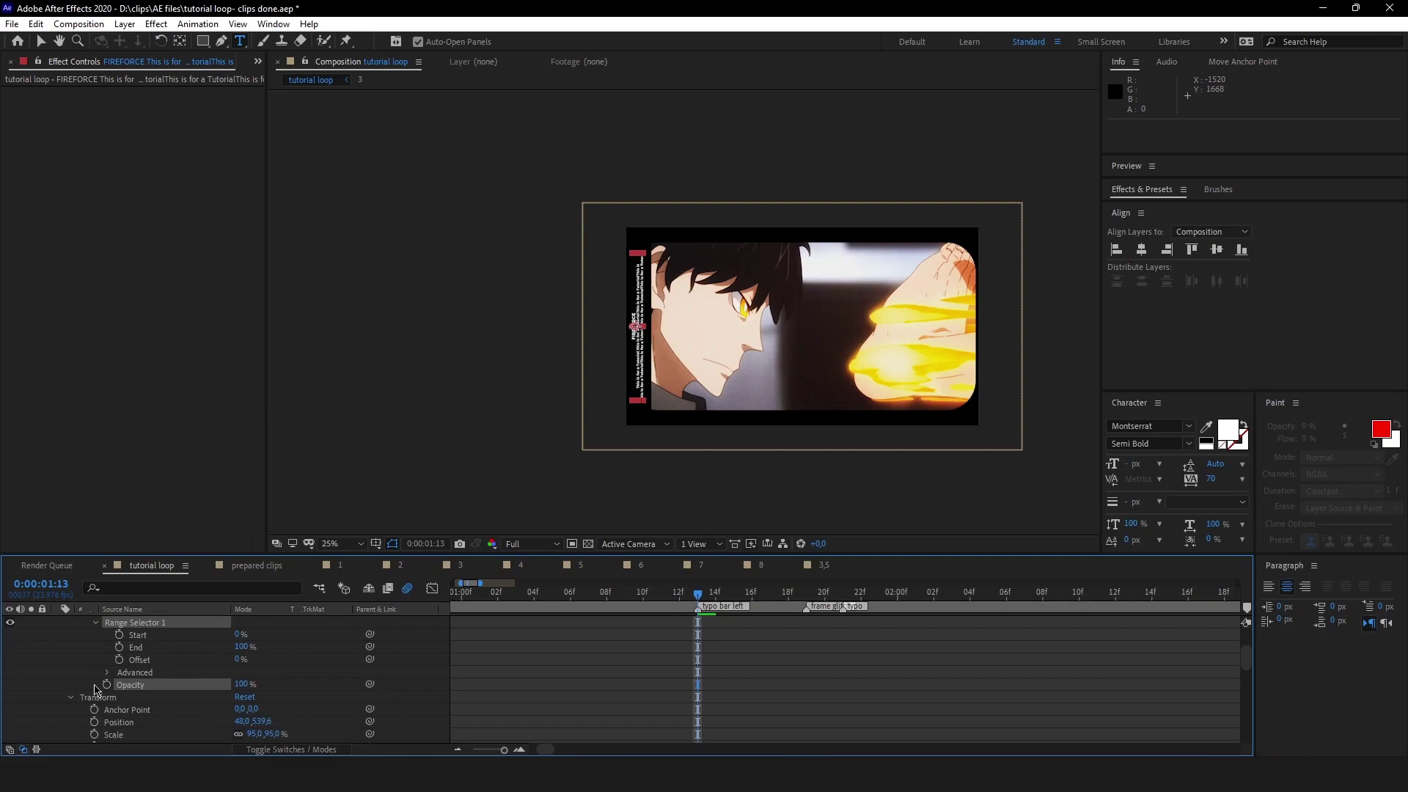
left_click(106, 673)
scroll(110, 679, "down", 2)
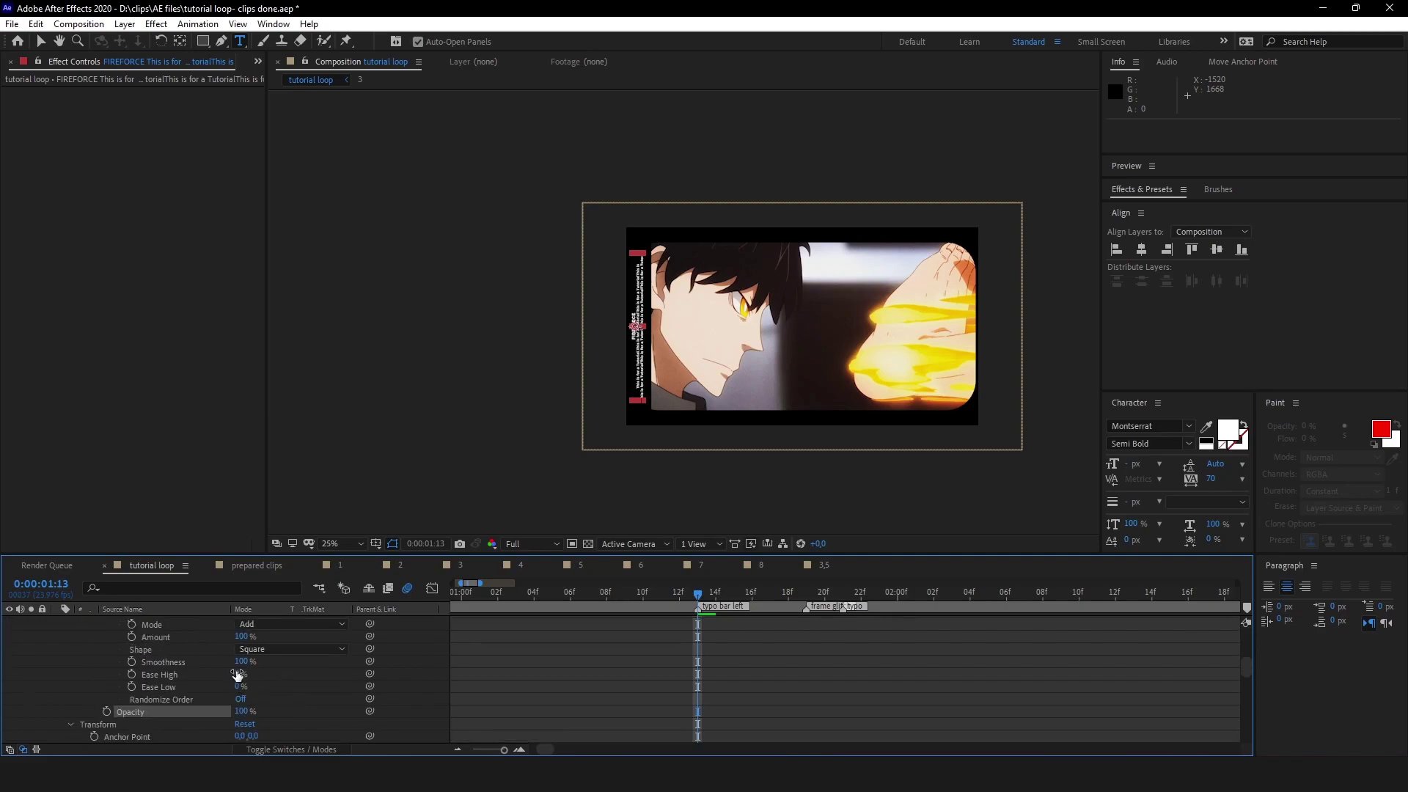
left_click_drag(242, 661, 110, 701)
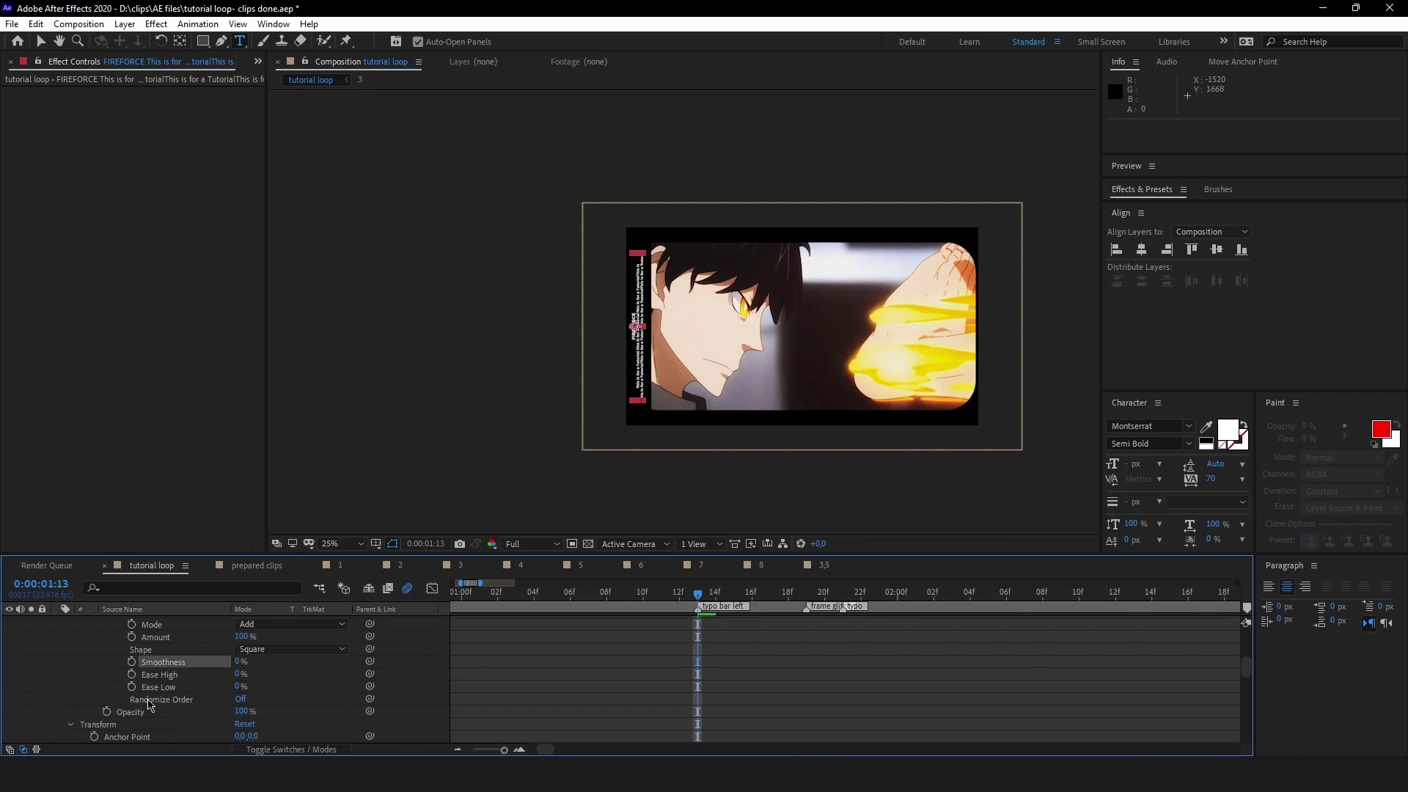
left_click(239, 699)
left_click(136, 724)
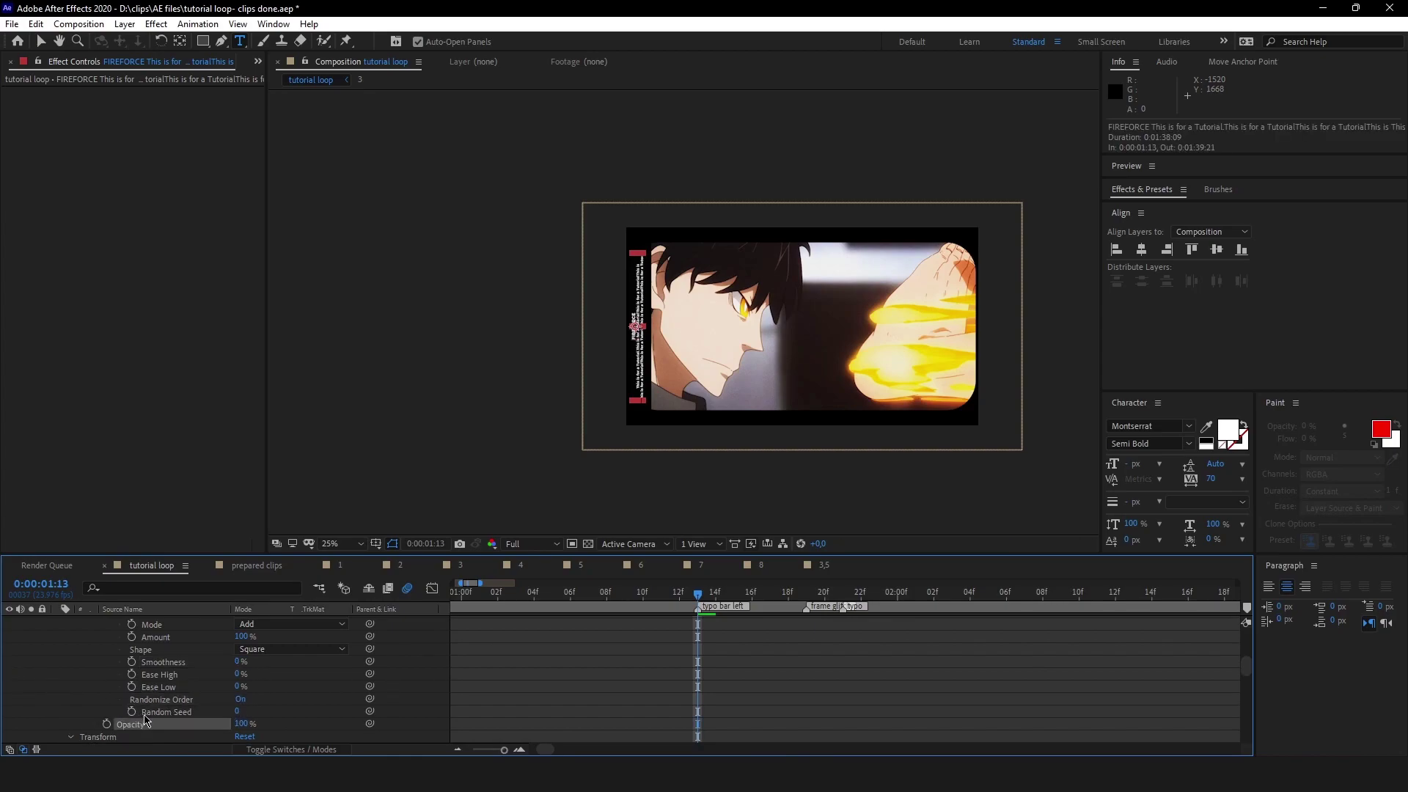
- Set the range selector's End to 0% and try its Start at 100%
scroll(176, 689, "up", 3)
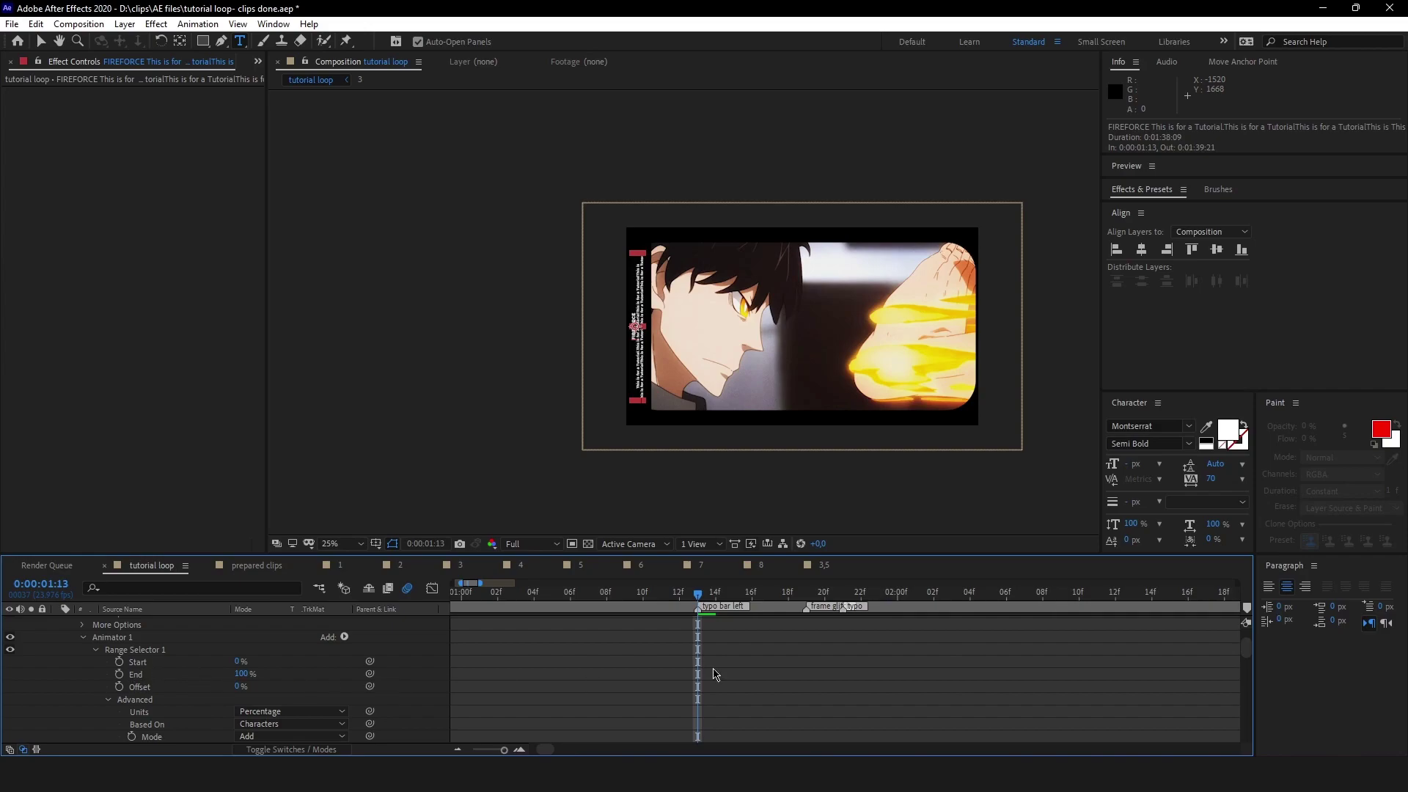
scroll(806, 657, "up", 2)
scroll(748, 646, "down", 3)
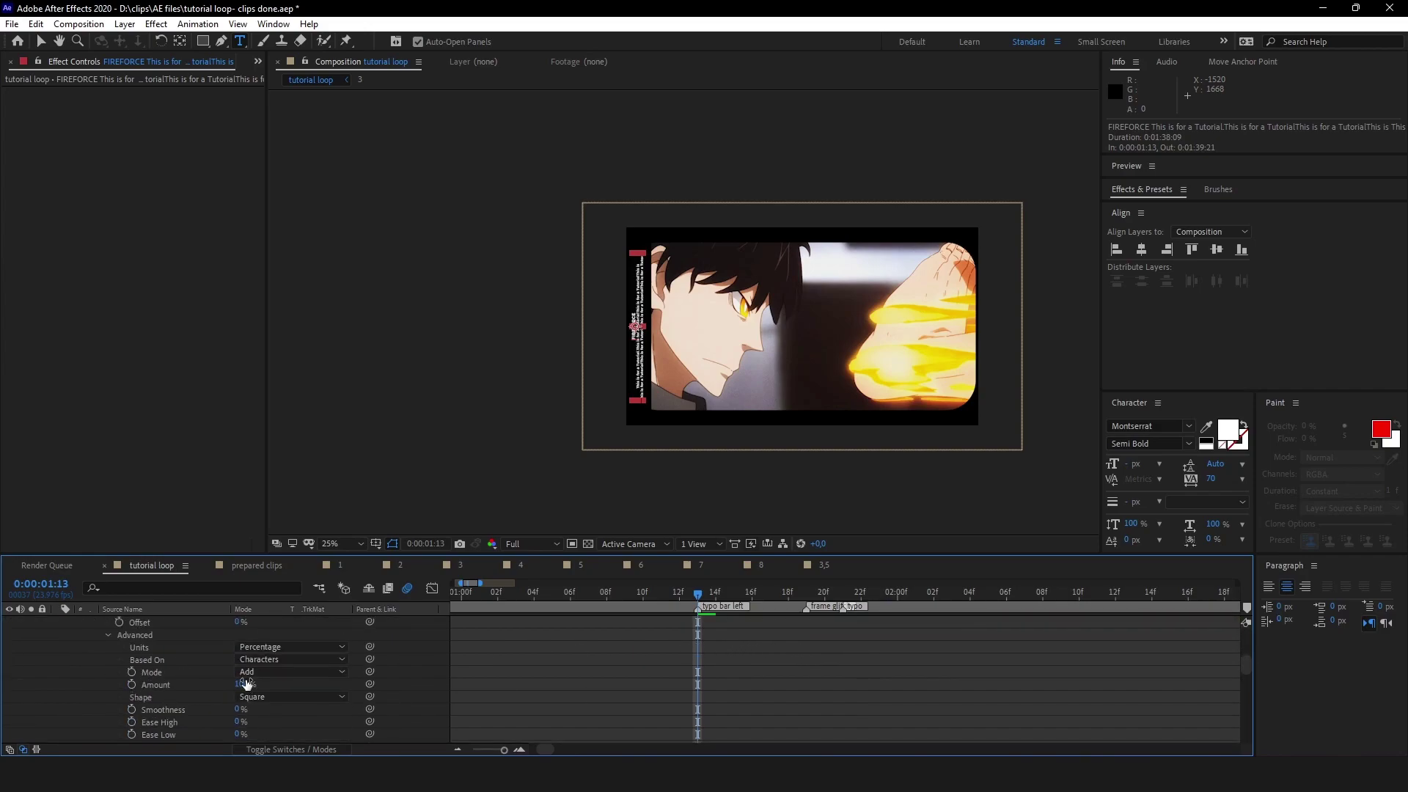
left_click_drag(242, 683, 152, 694)
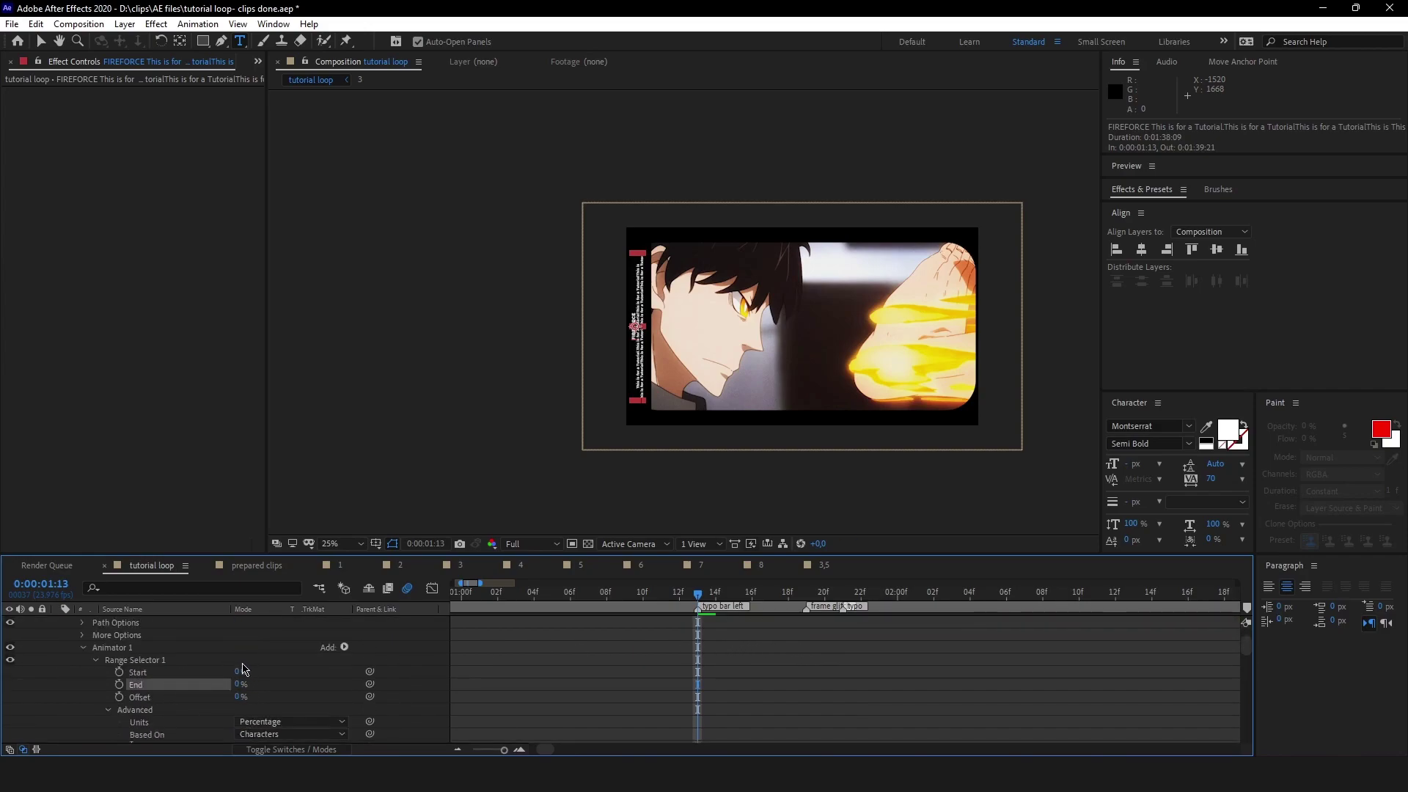
left_click_drag(239, 671, 613, 674)
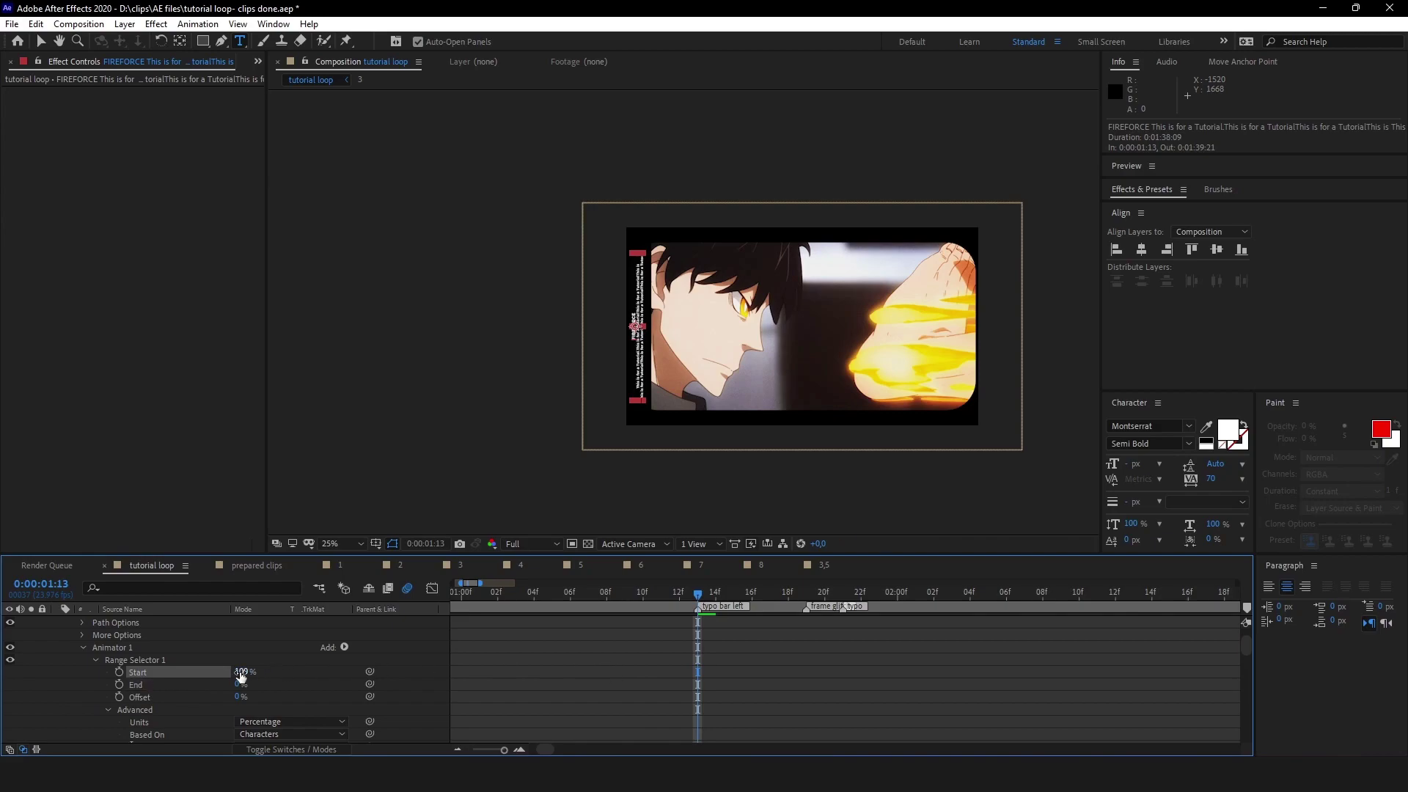
- Set the text animator's Opacity to 0%
scroll(250, 690, "down", 4)
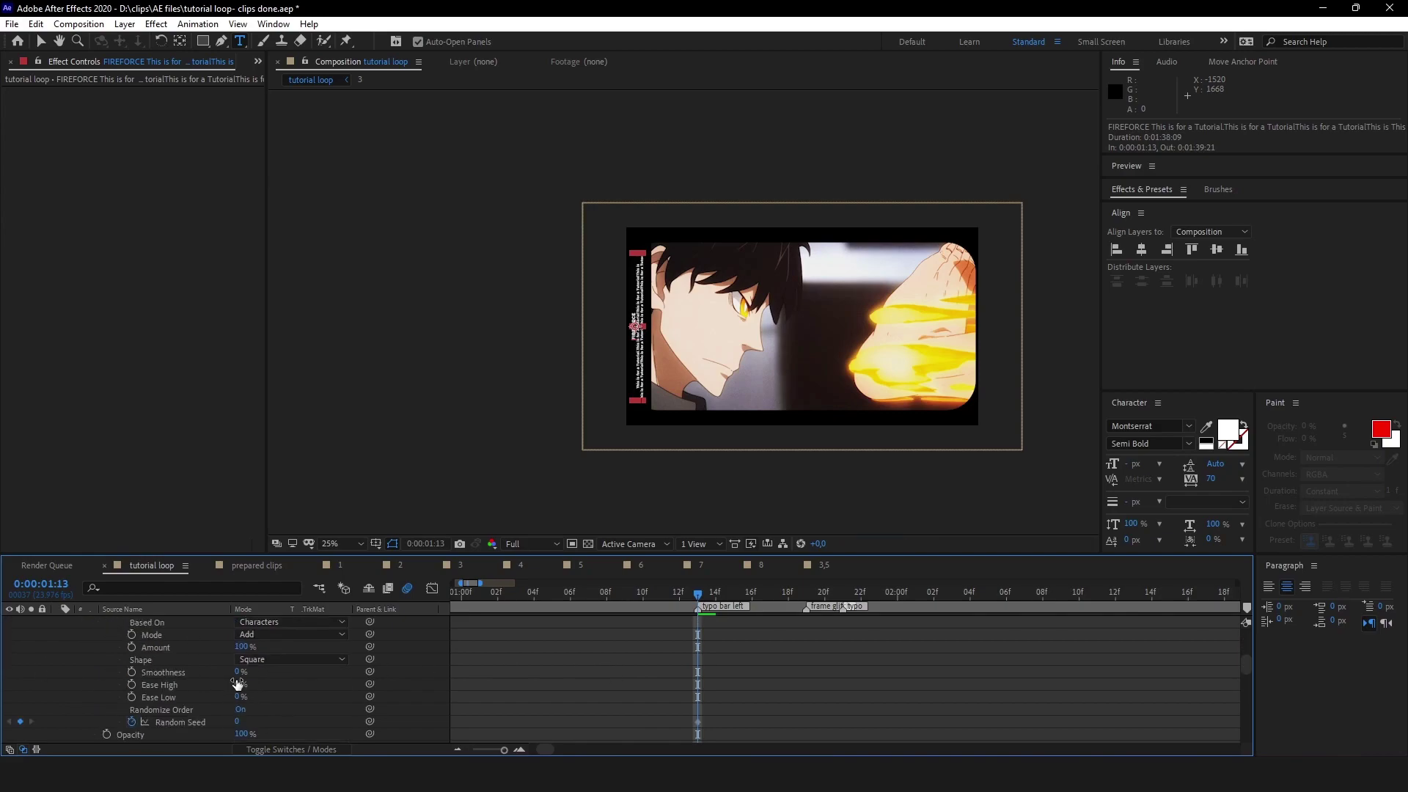
scroll(239, 690, "down", 1)
left_click_drag(247, 698, 74, 676)
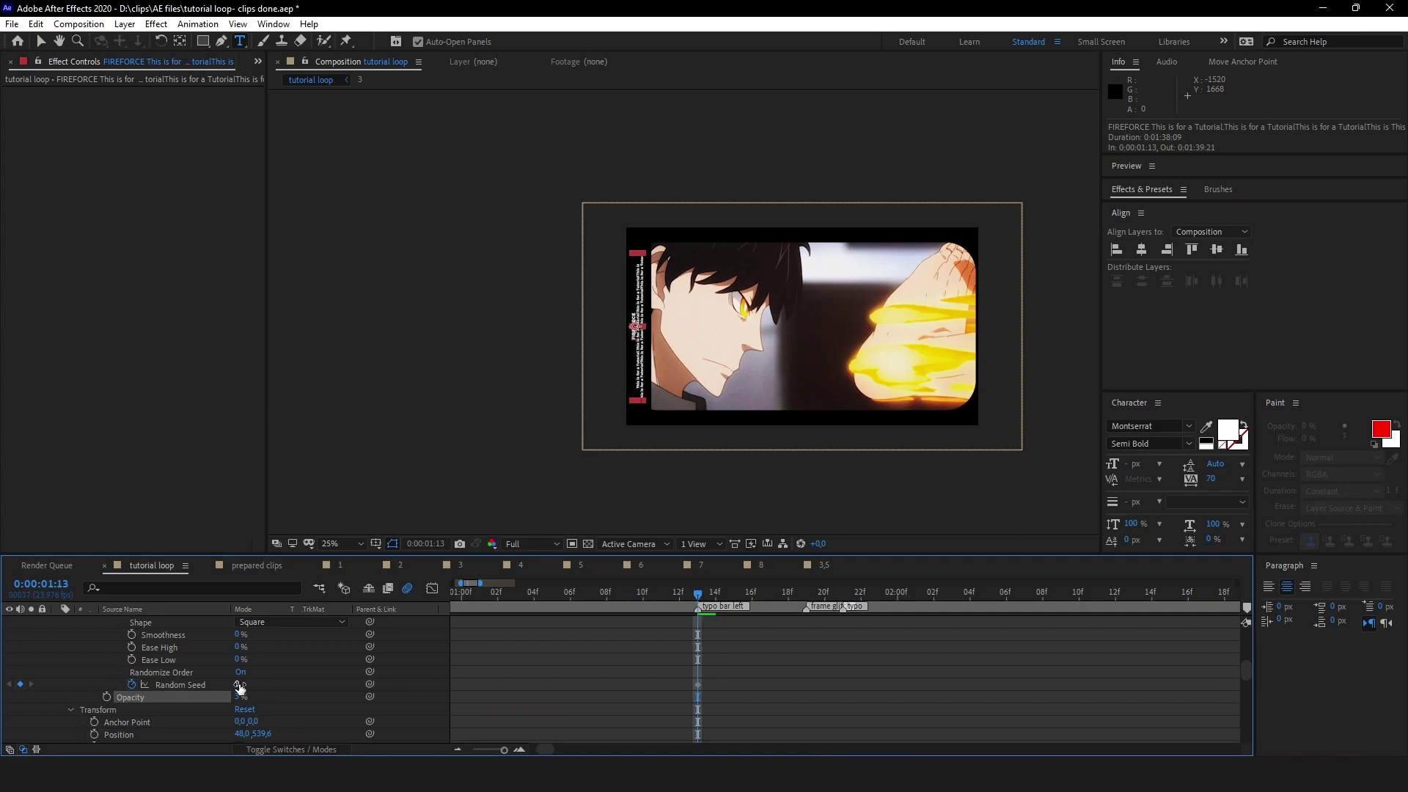
scroll(227, 690, "up", 4)
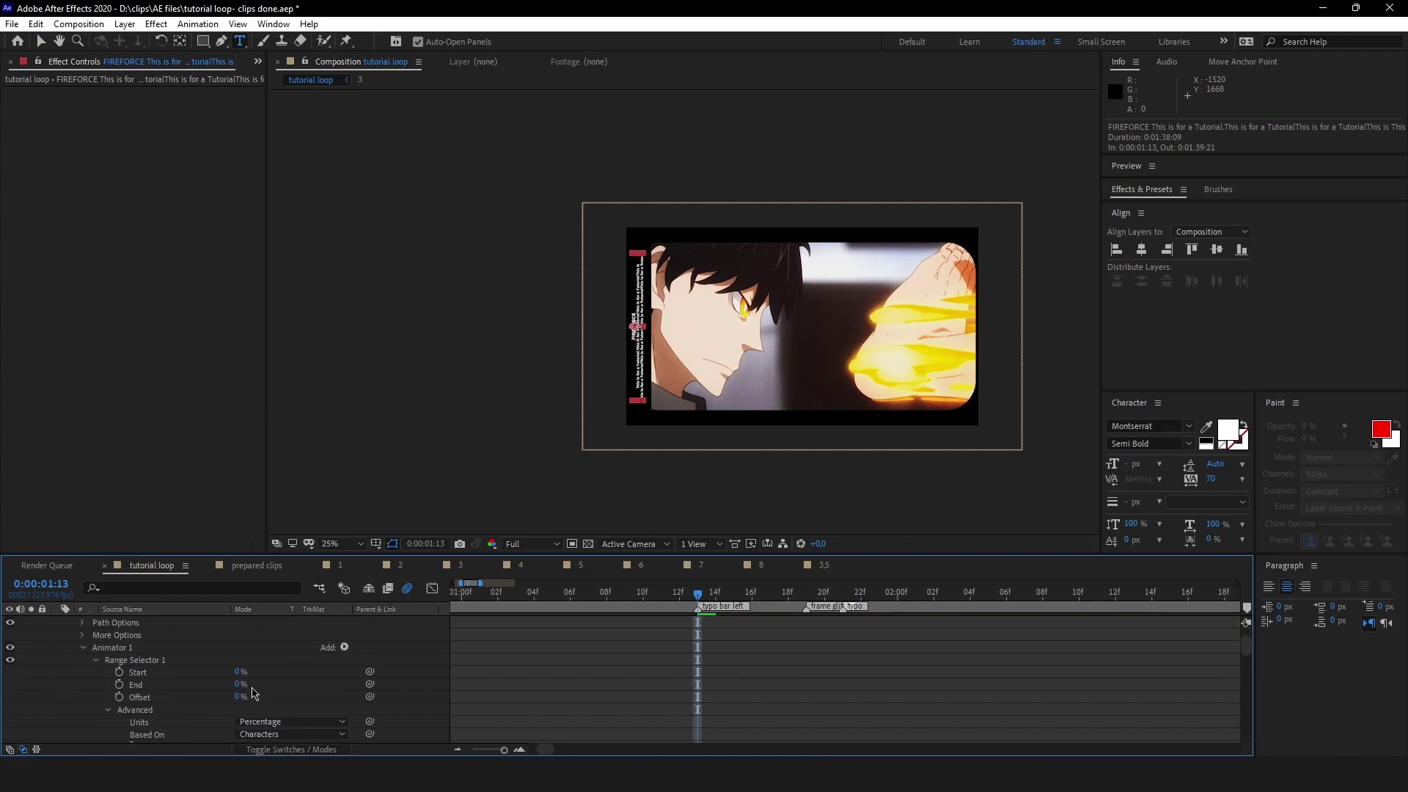
- Keyframe the range selector's Start at 100% at 0:00:01:13 and 0% at 0:00:01:19
left_click_drag(240, 672, 444, 675)
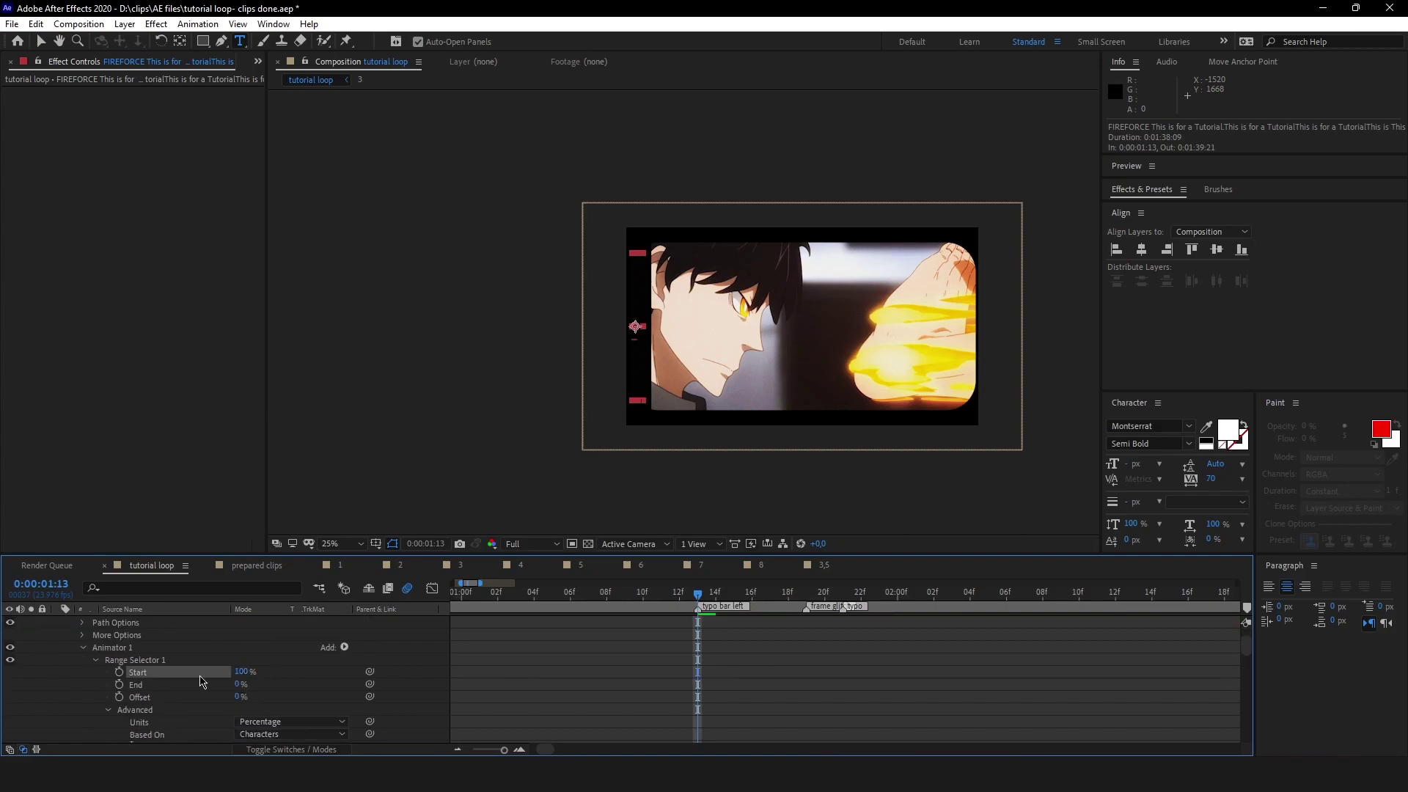
left_click(119, 672)
scroll(748, 641, "up", 1)
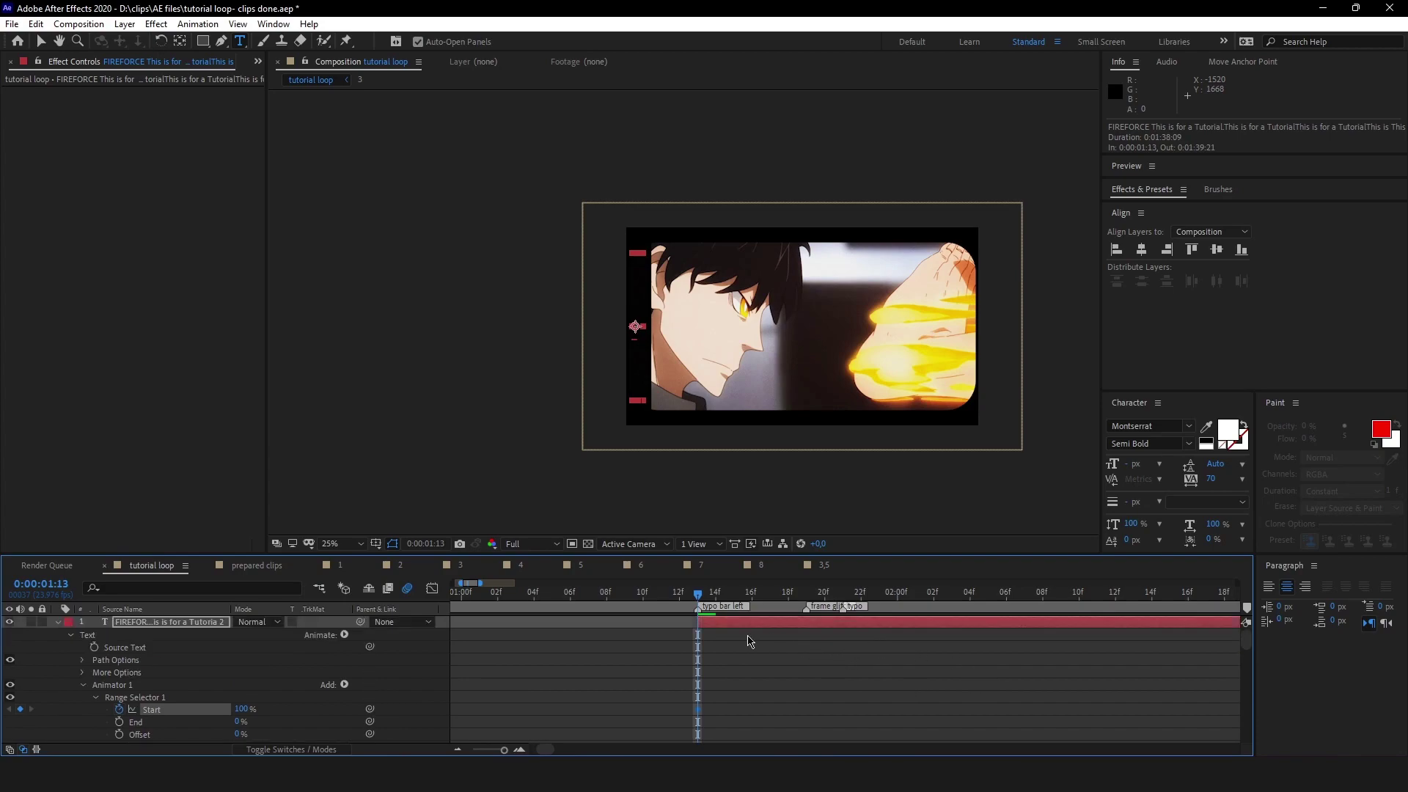
left_click(806, 593)
scroll(662, 662, "down", 1)
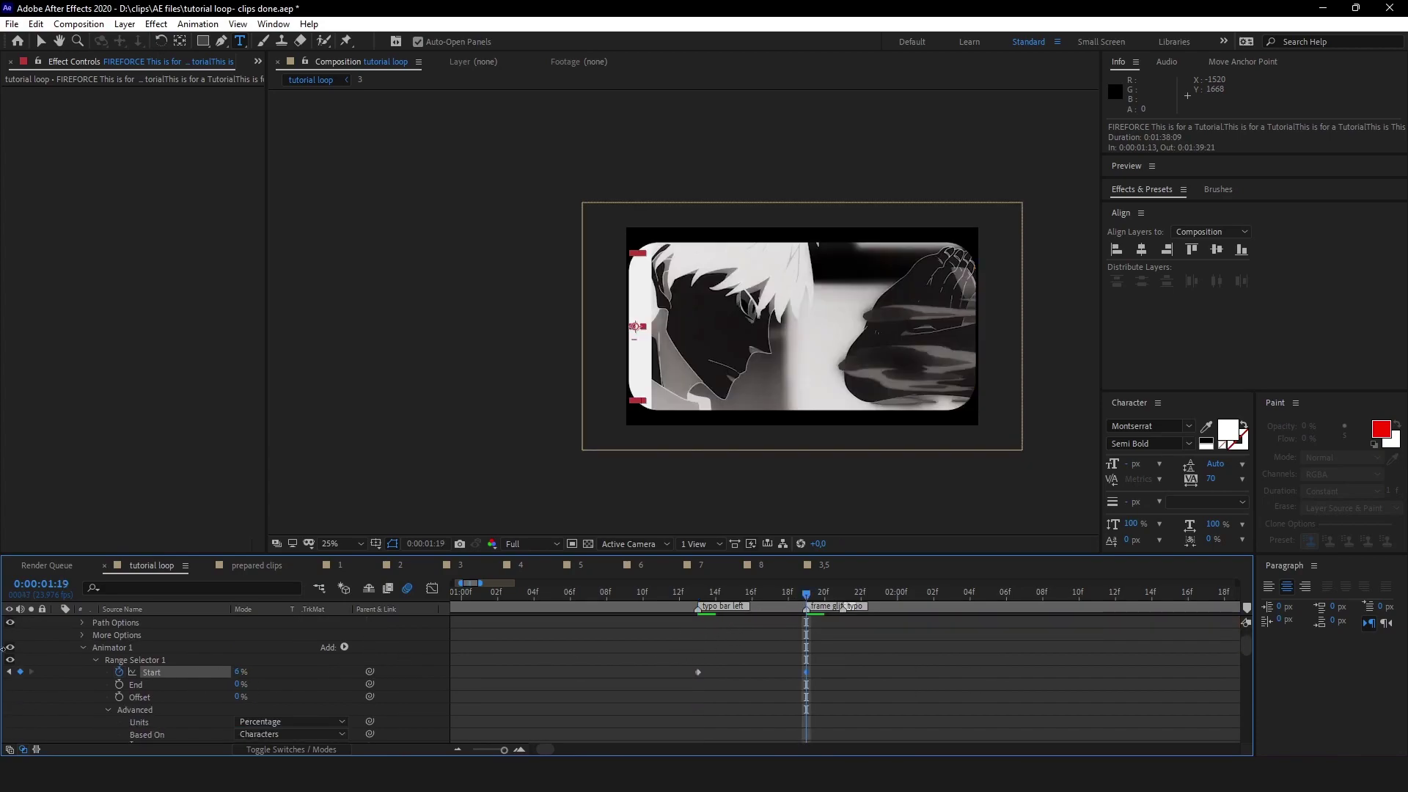
- Add a Random Seed keyframe with a value of 30 at 0:00:01:19
scroll(776, 653, "down", 5)
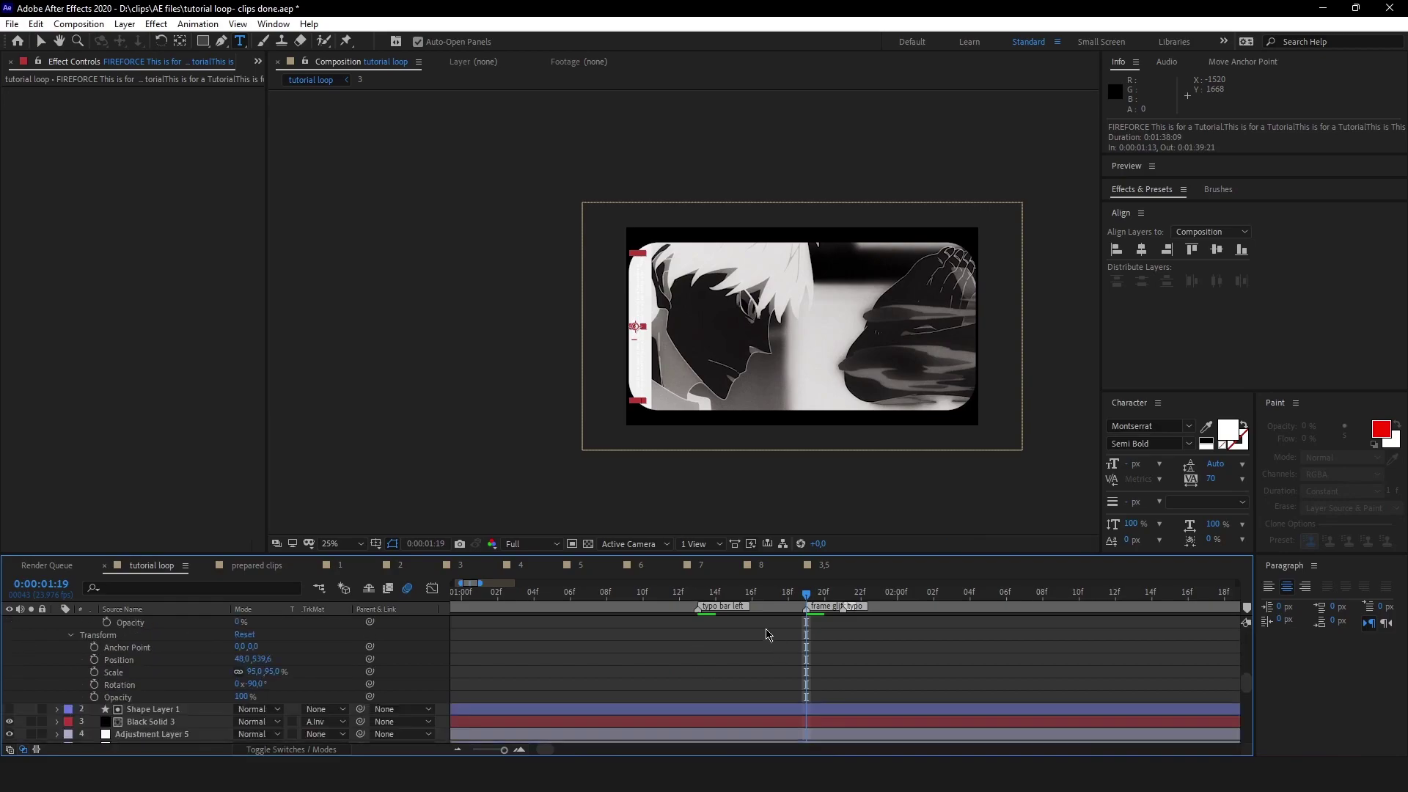
scroll(292, 658, "up", 1)
scroll(294, 654, "up", 2)
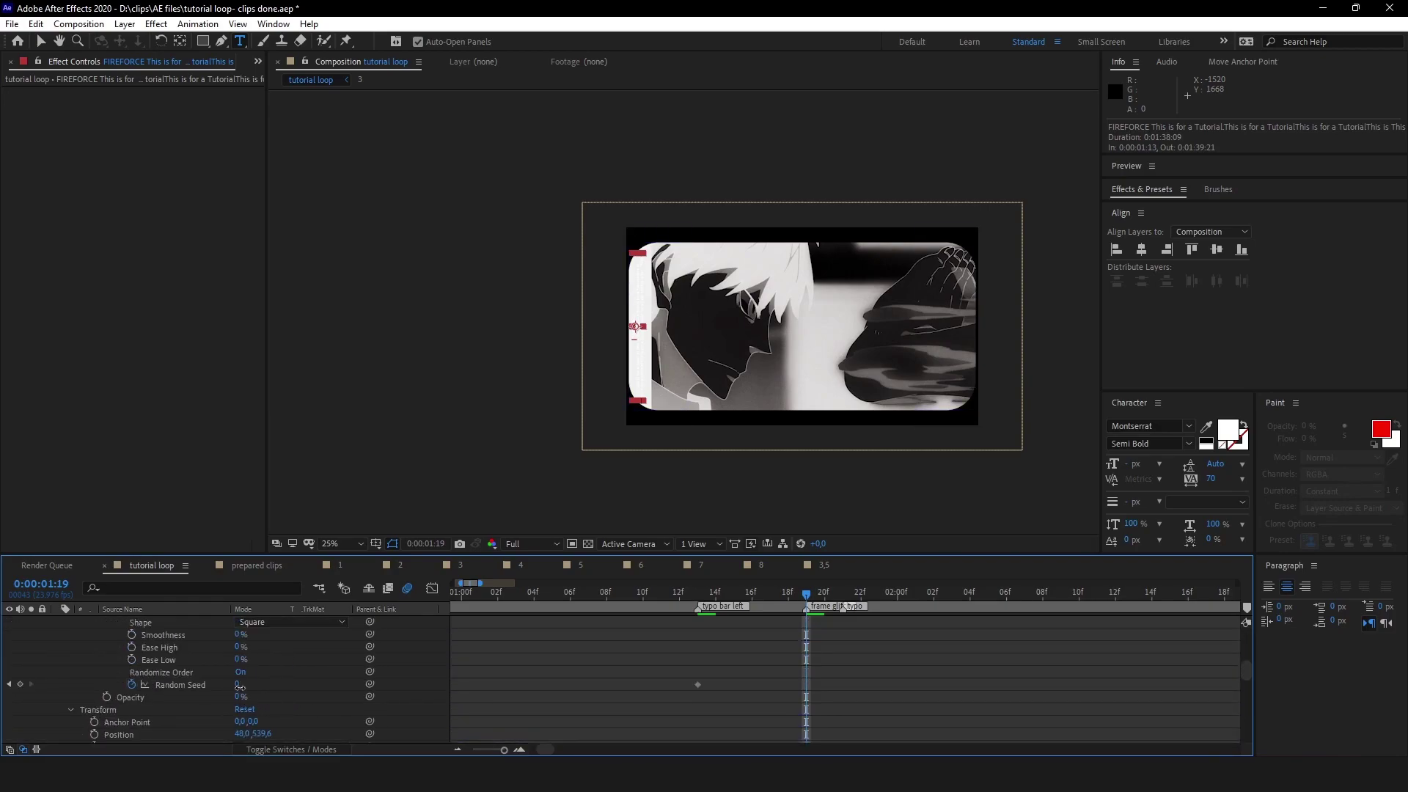
type("30")
key("Return")
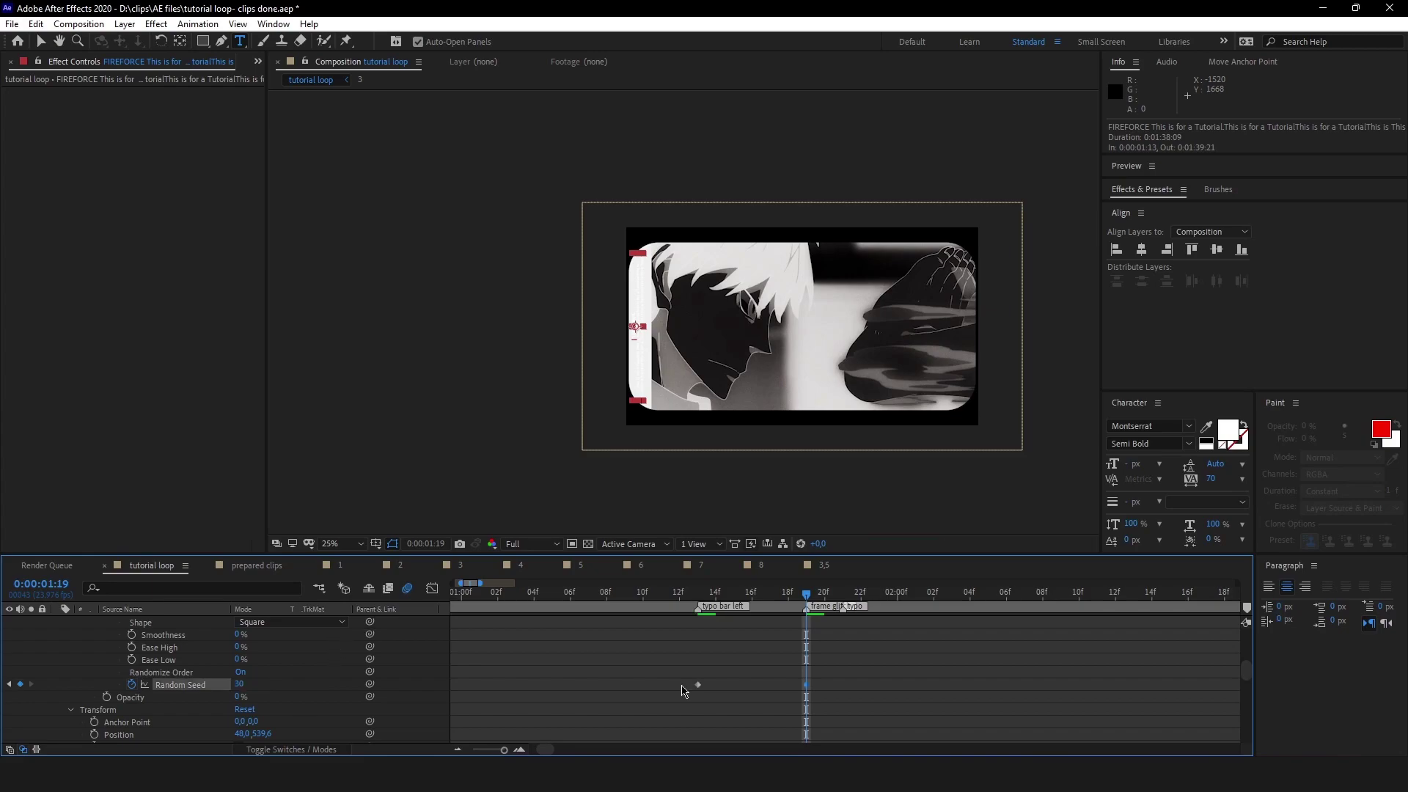
- Preview the vertical text's random reveal from 0:00:01:13
scroll(759, 660, "up", 1)
key("j")
key("space")
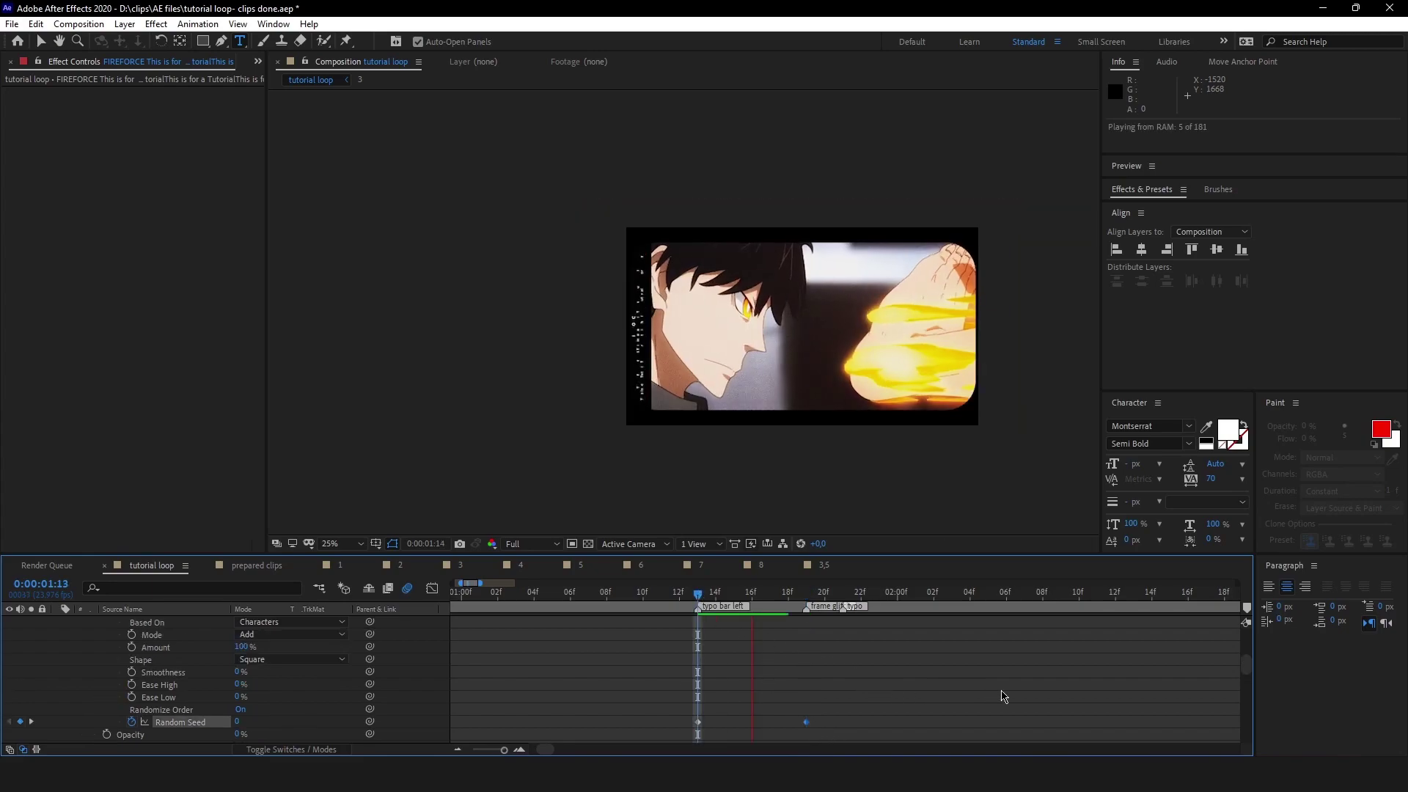
key("space")
- Split the vertical text layer at 0:00:01:19 and 0:00:01:21, and delete the part after 0:00:01:21
scroll(1001, 696, "up", 1)
left_click(789, 593)
scroll(836, 703, "up", 3)
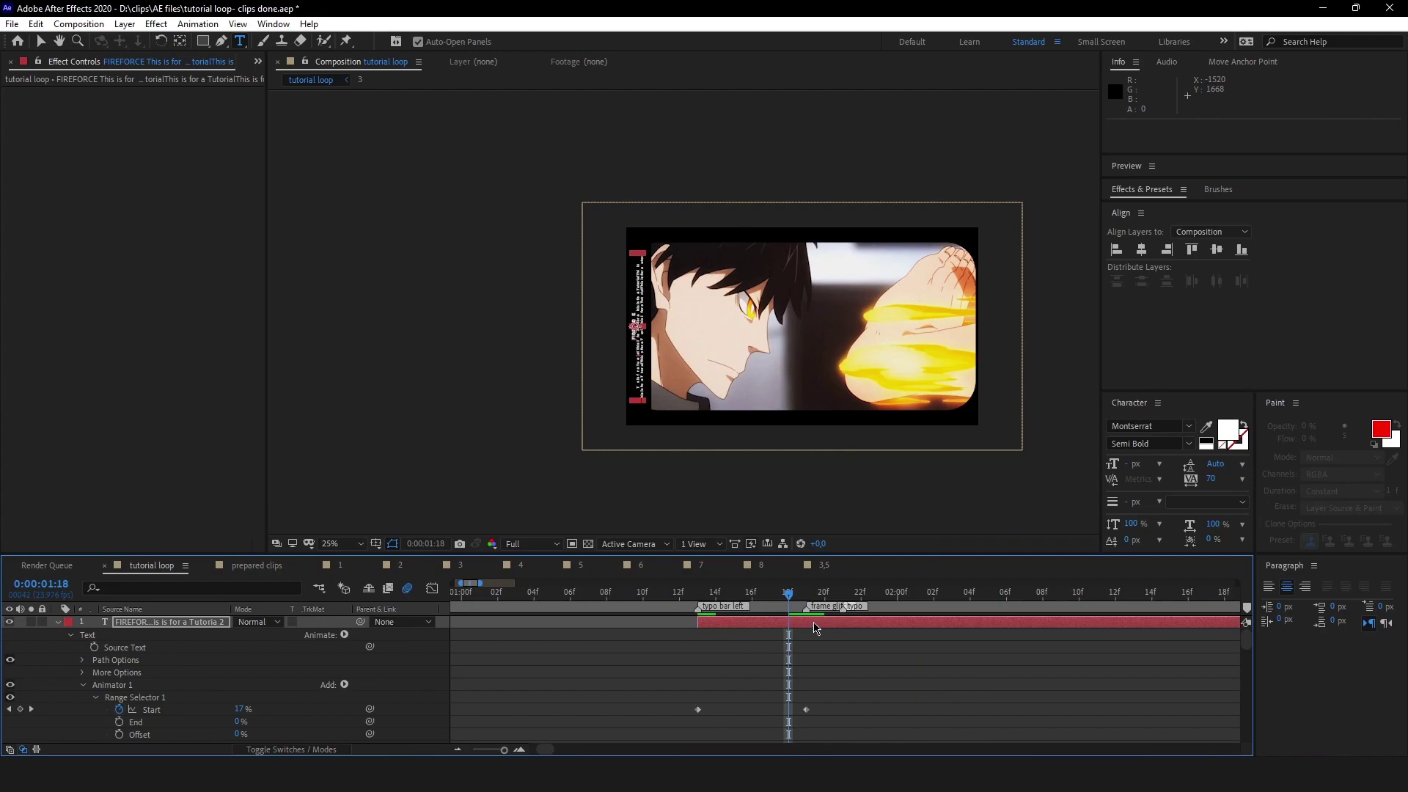
key("Page_Down")
key("ctrl+shift+d")
key("Page_Down")
key("Page_Down")
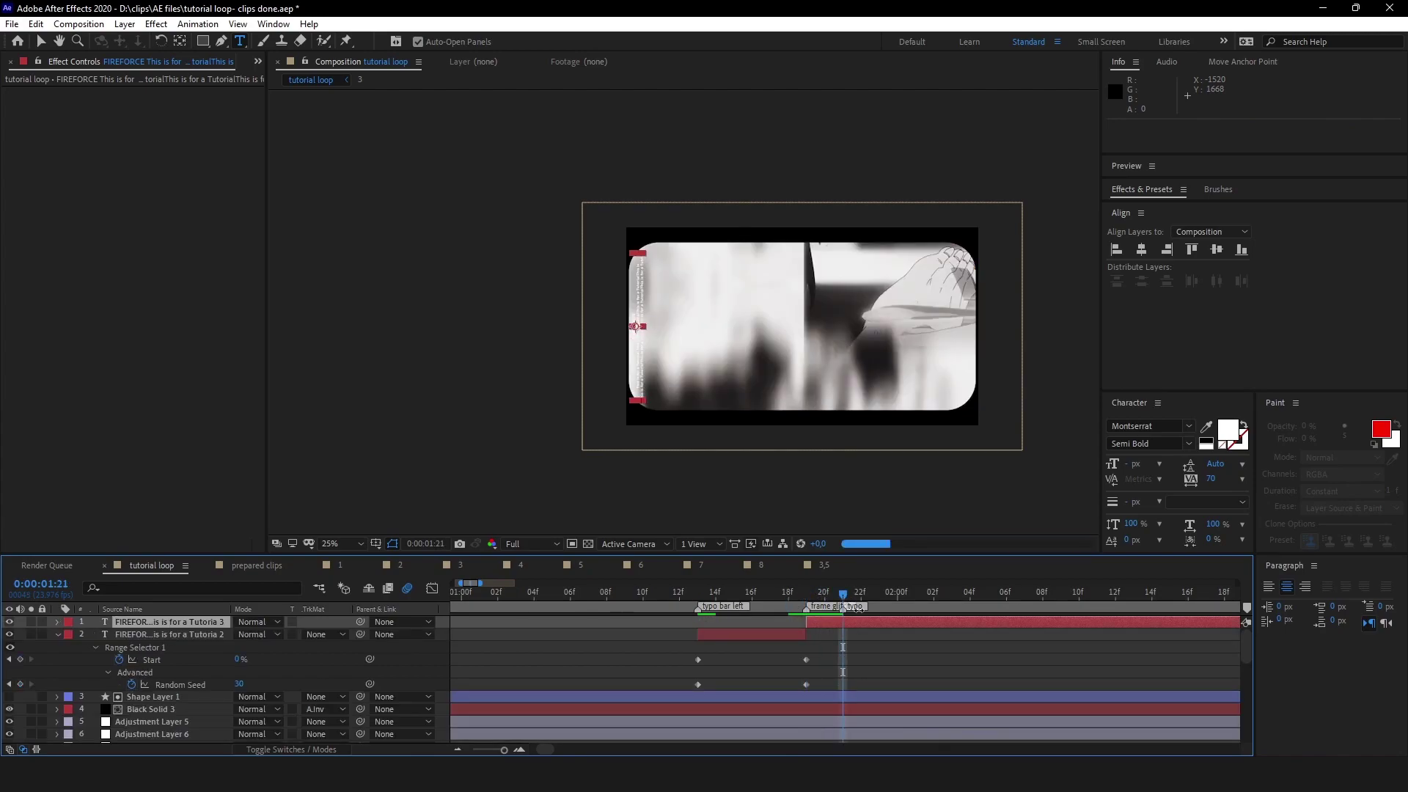
key("ctrl+shift+d")
key("Delete")
- Split the two-frame text piece at 0:00:01:20 so each piece covers one frame
key("Page_Up")
left_click(837, 625)
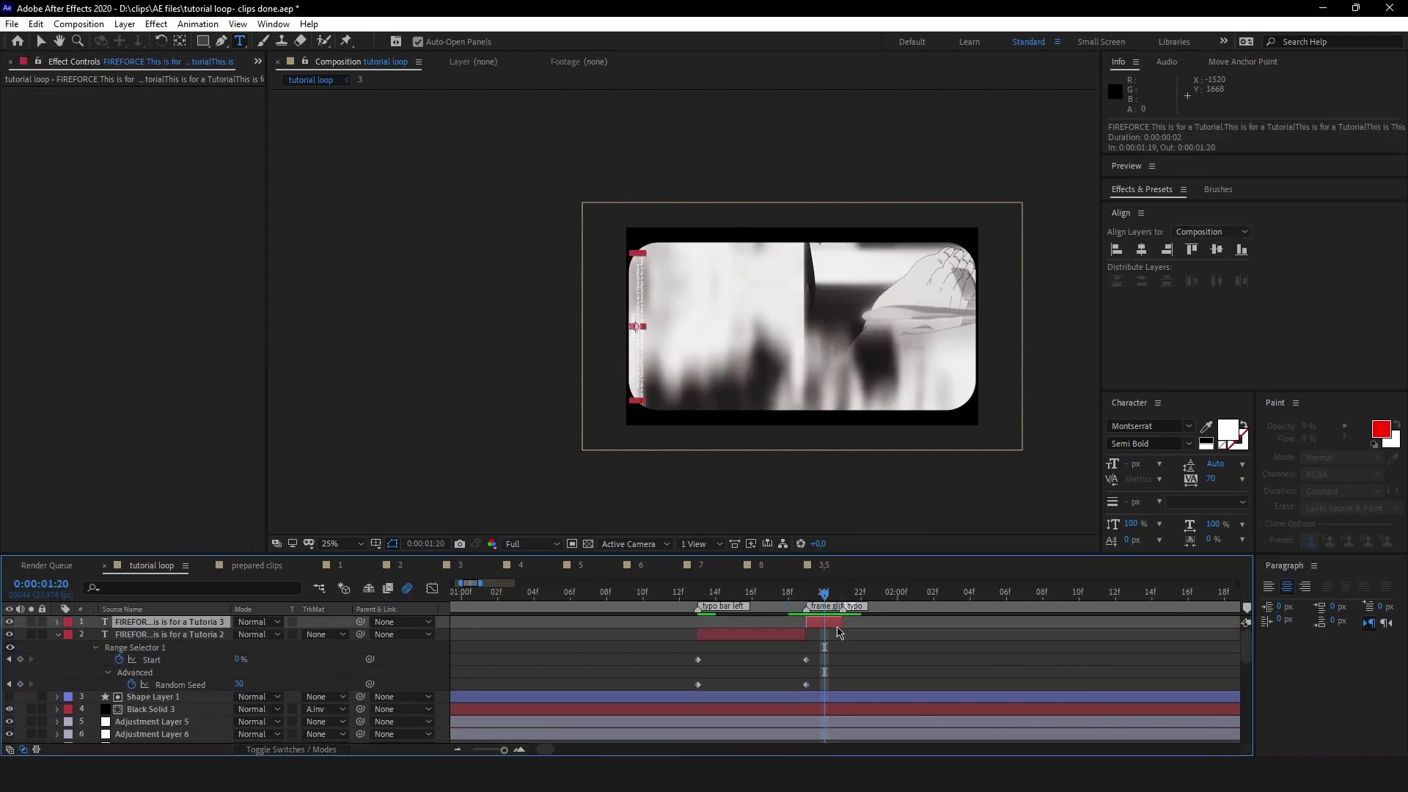
key("ctrl+shift+d")
scroll(814, 629, "down", 2)
scroll(814, 629, "up", 2)
key("ctrl+z")
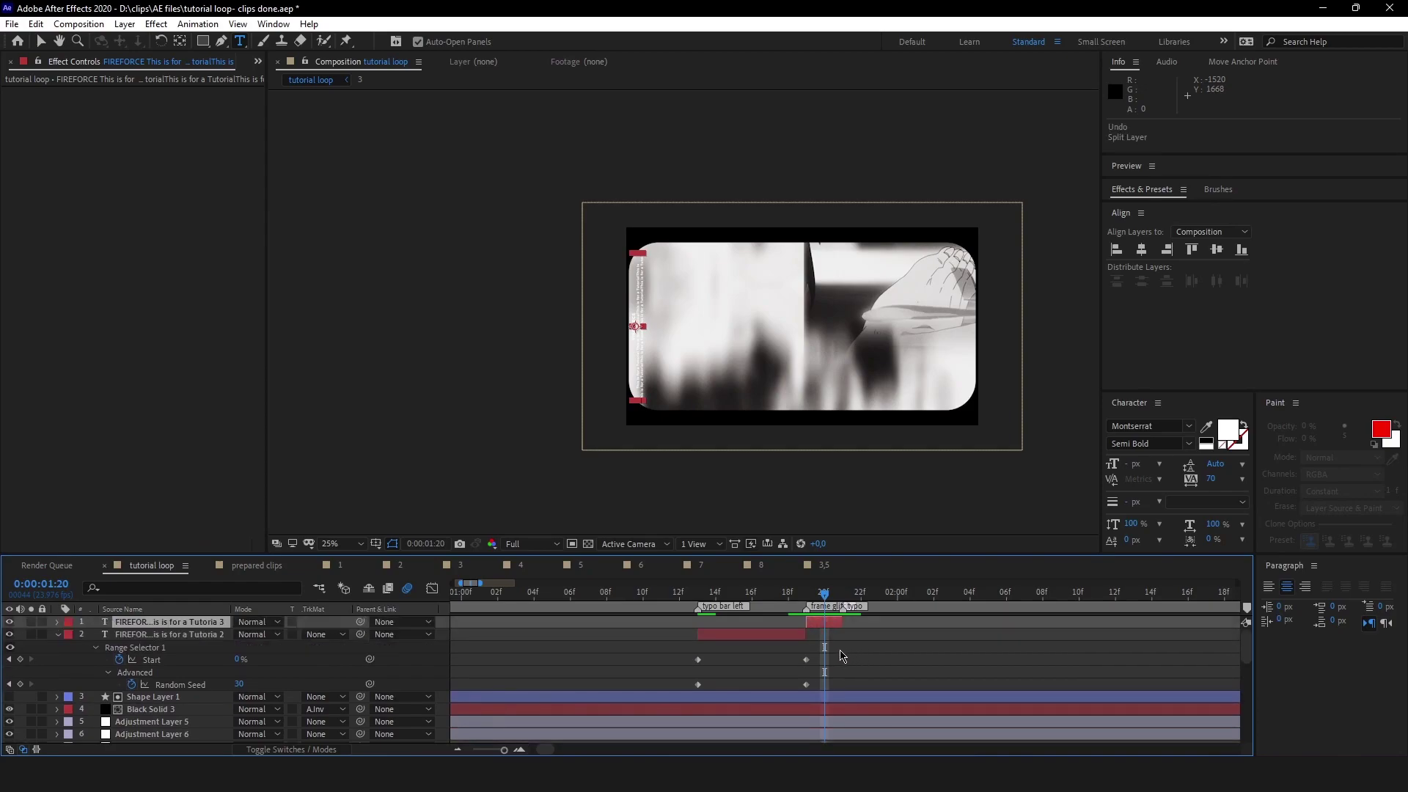
key("ctrl+shift+d")
- Move the Black Solid 4 layer of the left bar up the layer stack, directly beneath the three text layers
scroll(822, 653, "down", 2)
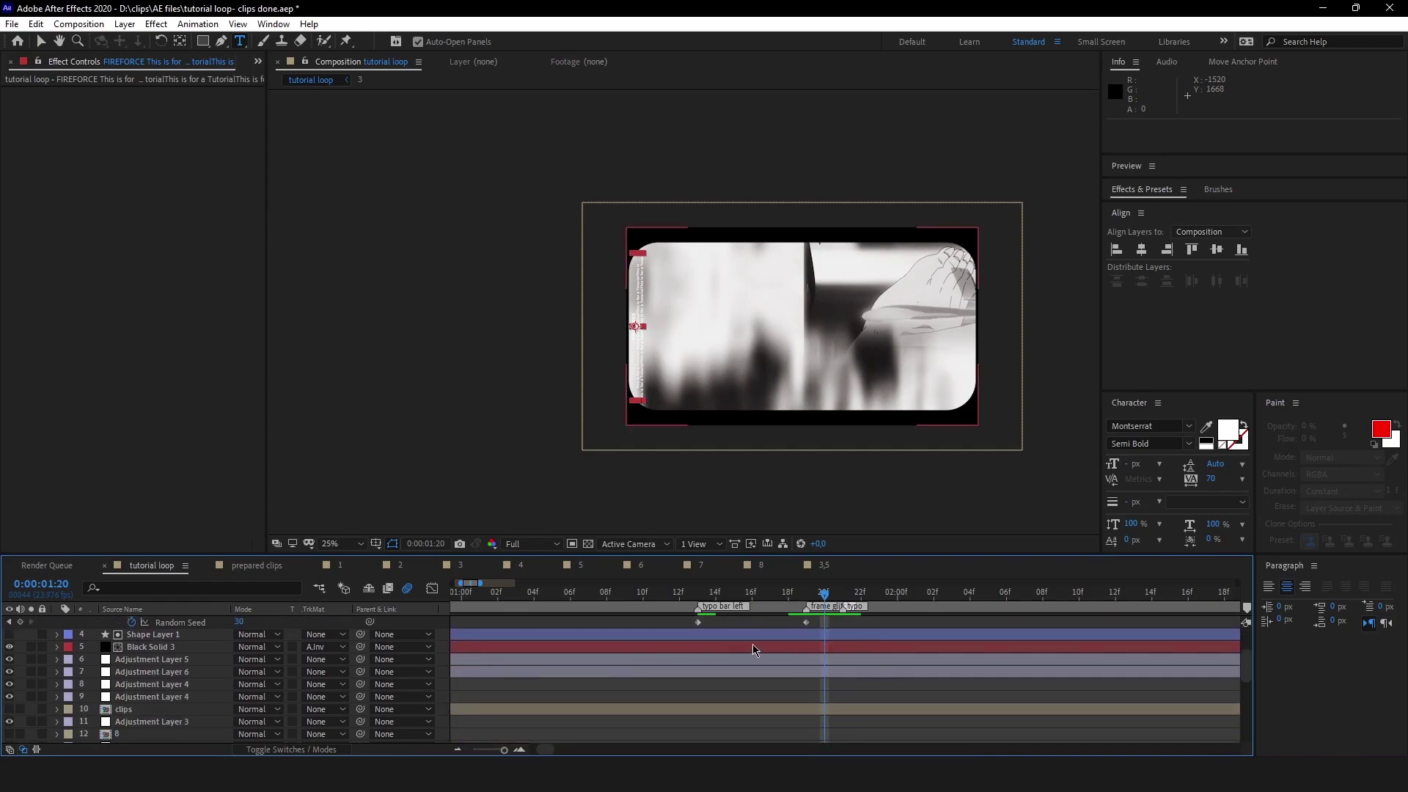
scroll(749, 646, "up", 1)
left_click(699, 594)
scroll(723, 651, "up", 1)
left_click(701, 722)
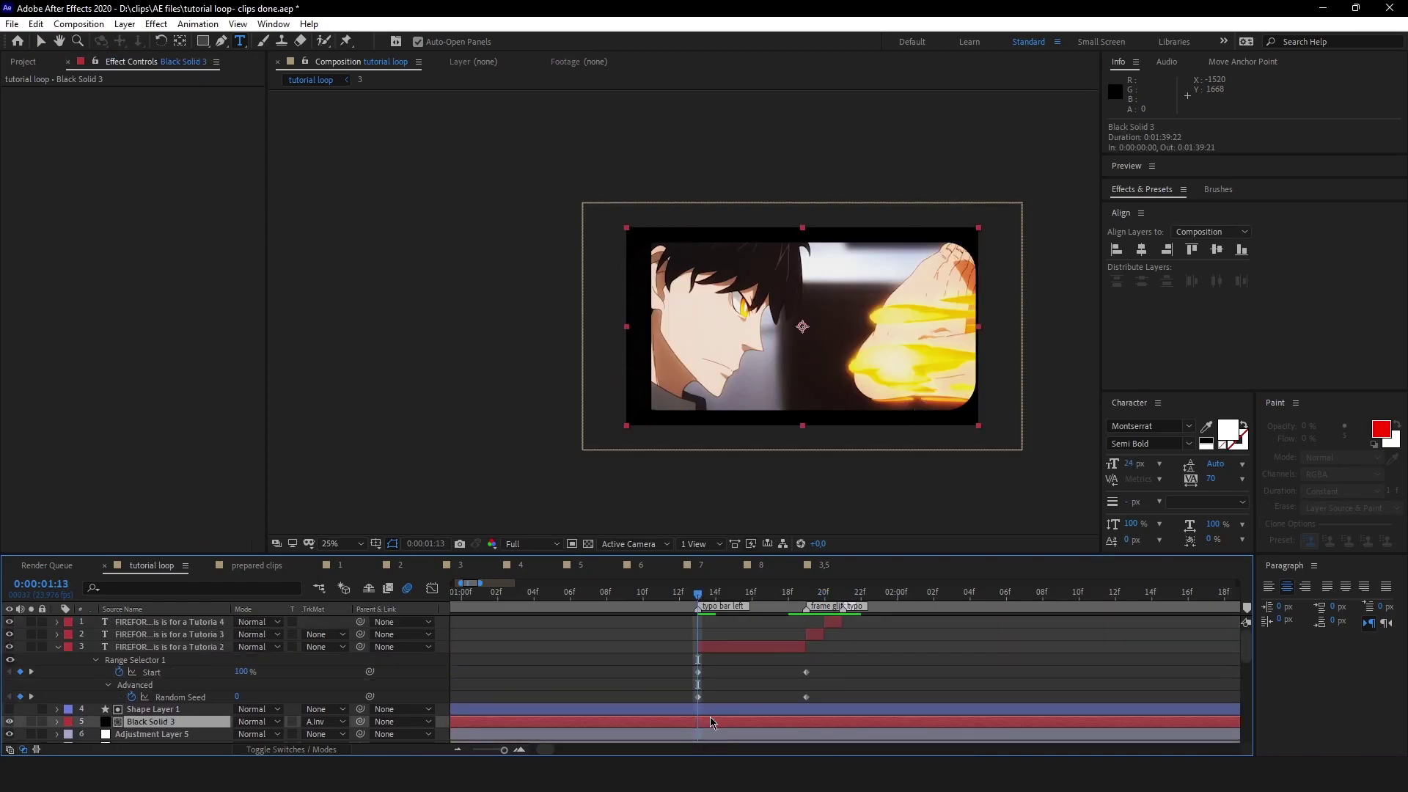
scroll(710, 716, "down", 1)
scroll(520, 640, "up", 1)
left_click(728, 643)
scroll(738, 711, "down", 7)
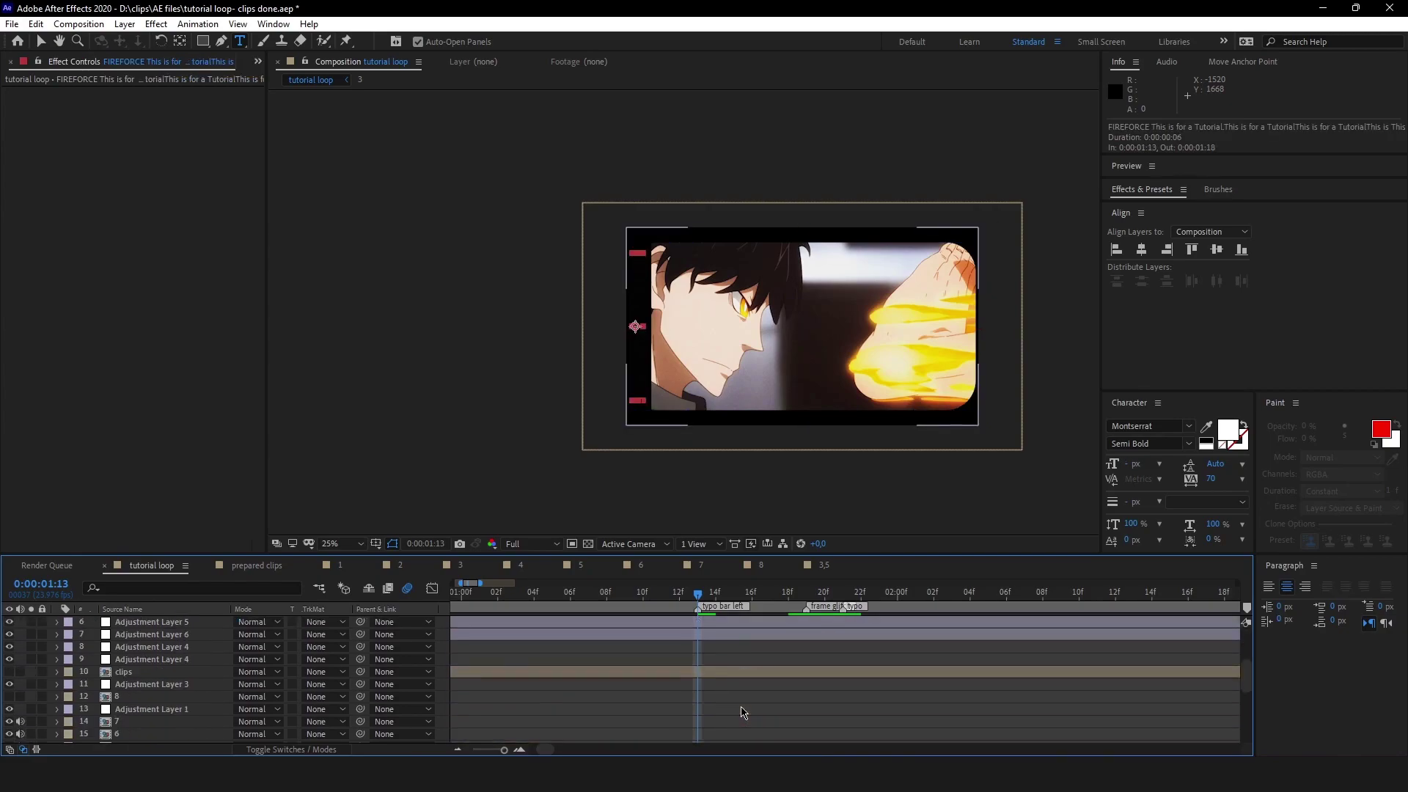
scroll(575, 698, "up", 1)
left_click(140, 658)
scroll(776, 682, "down", 2)
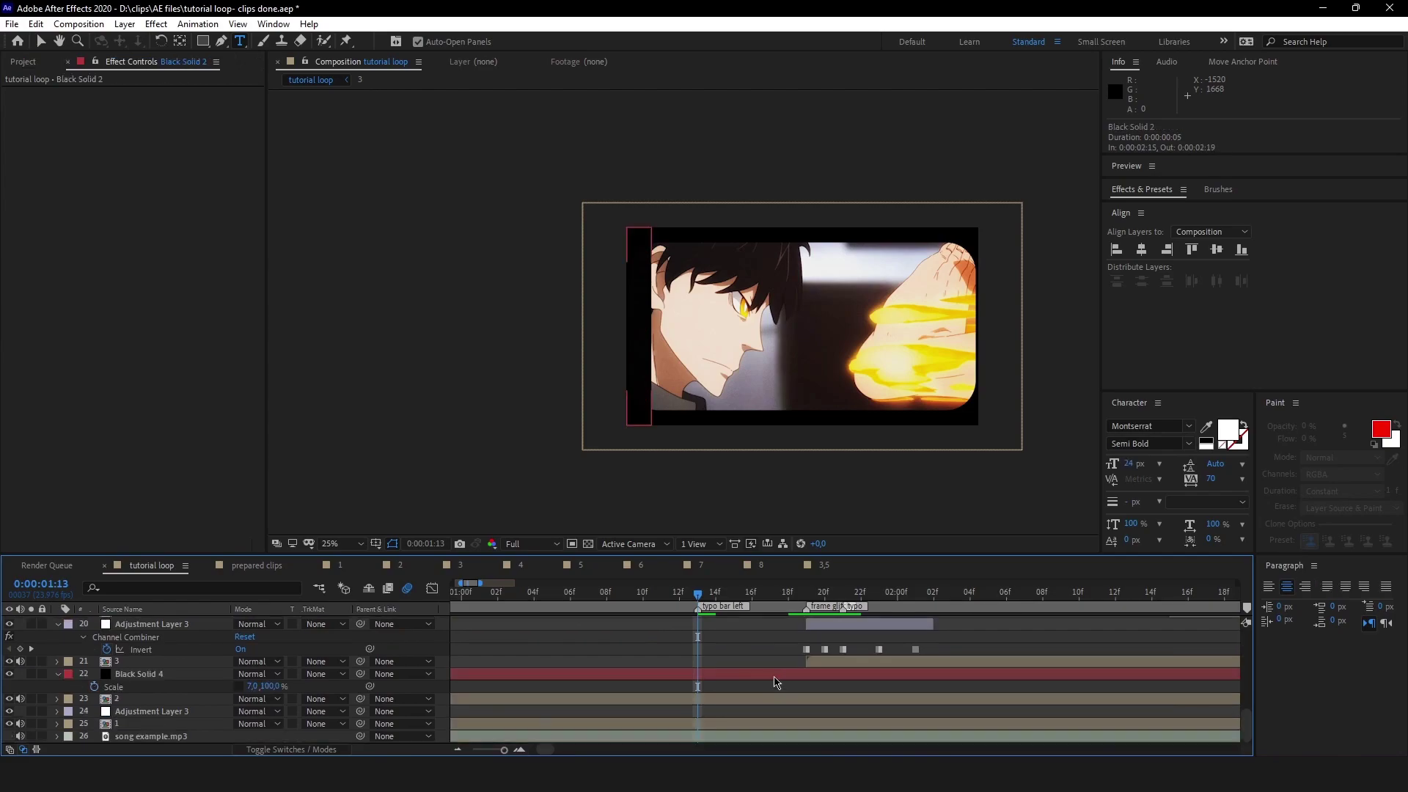
left_click(731, 679)
left_click_drag(206, 673, 142, 622)
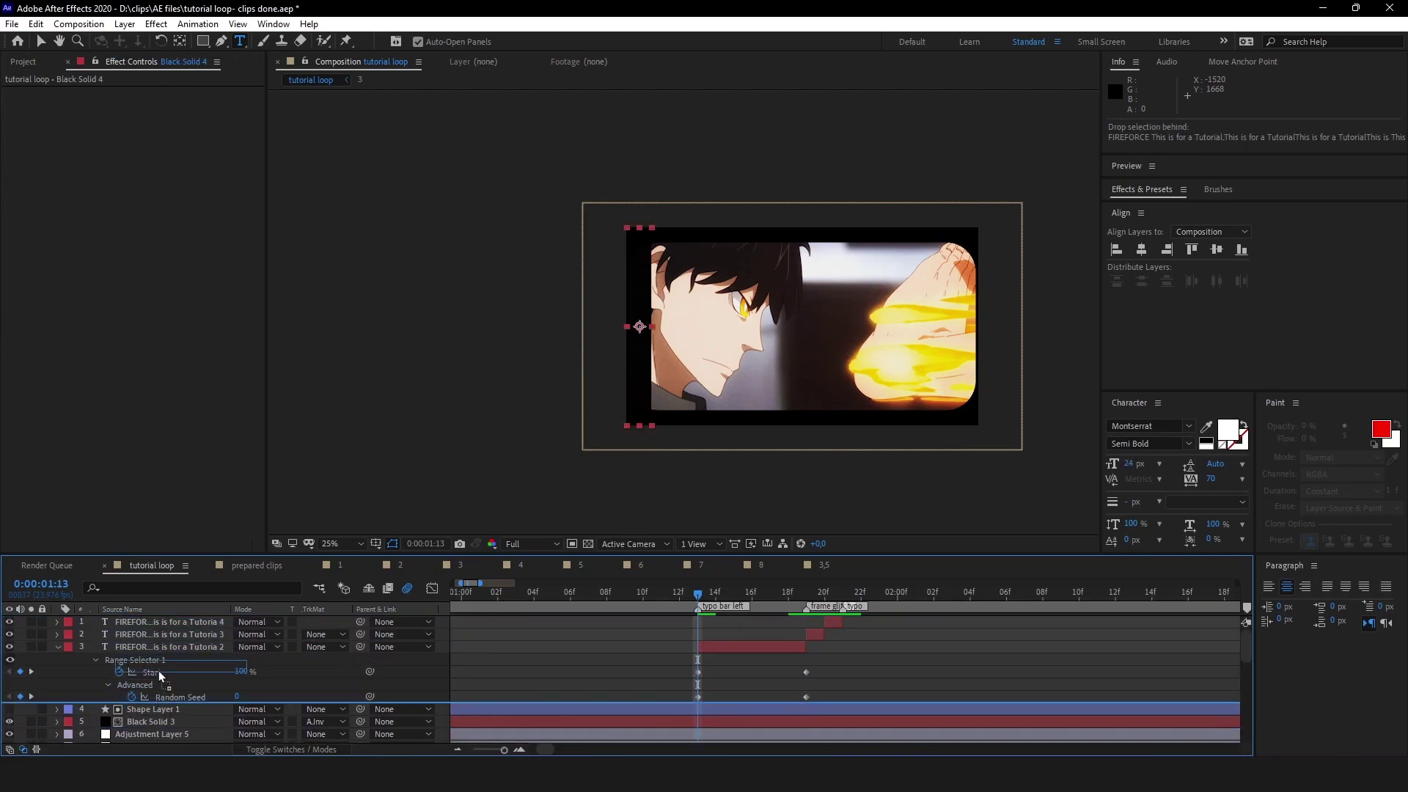
- Split Black Solid 4 at 0:00:01:13 and remove the part before it
key("ctrl+shift+d")
left_click(682, 723)
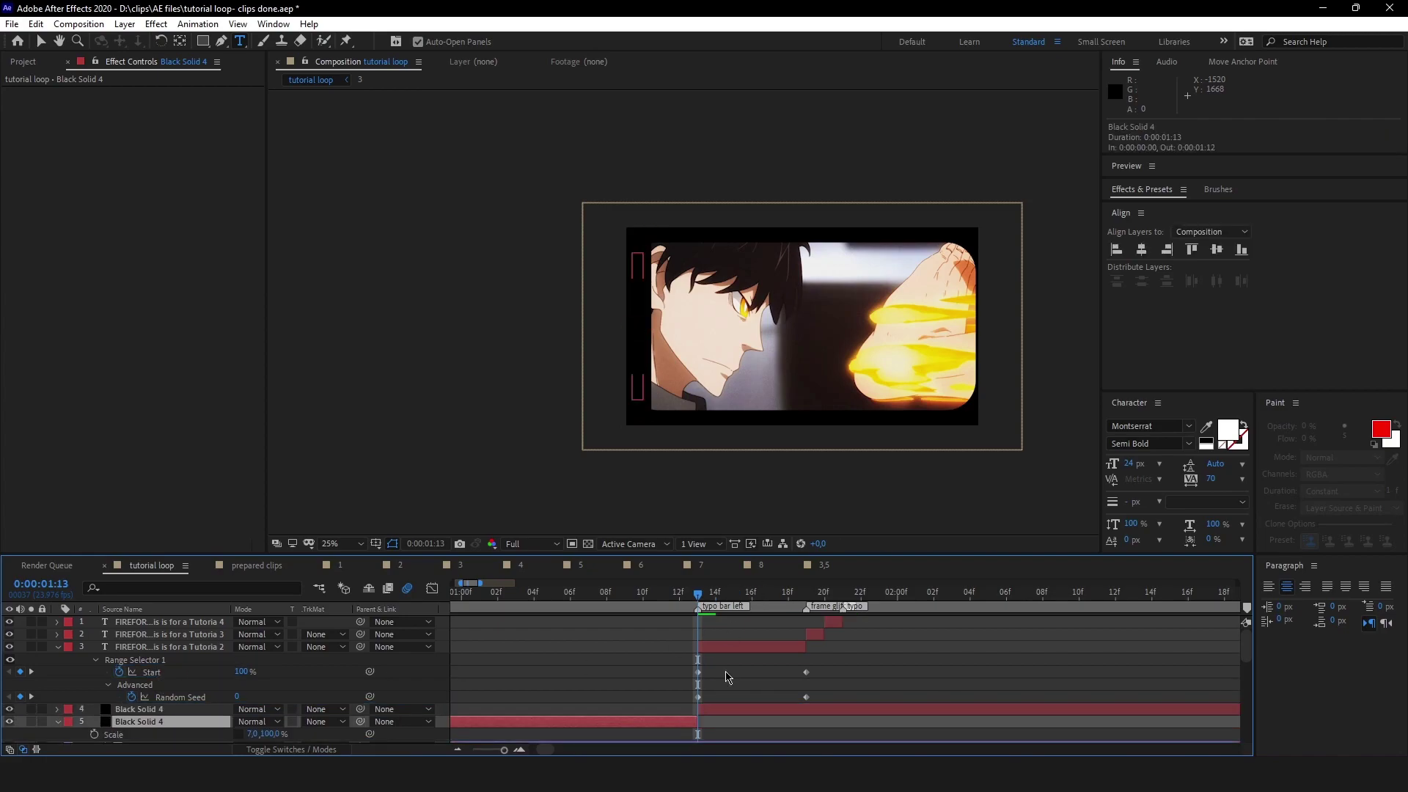
key("ctrl+x")
- Split only the Black Solid 4 layer at 0:00:01:19, undoing the accidental split of all layers
left_click(807, 595)
key("ctrl+shift+d")
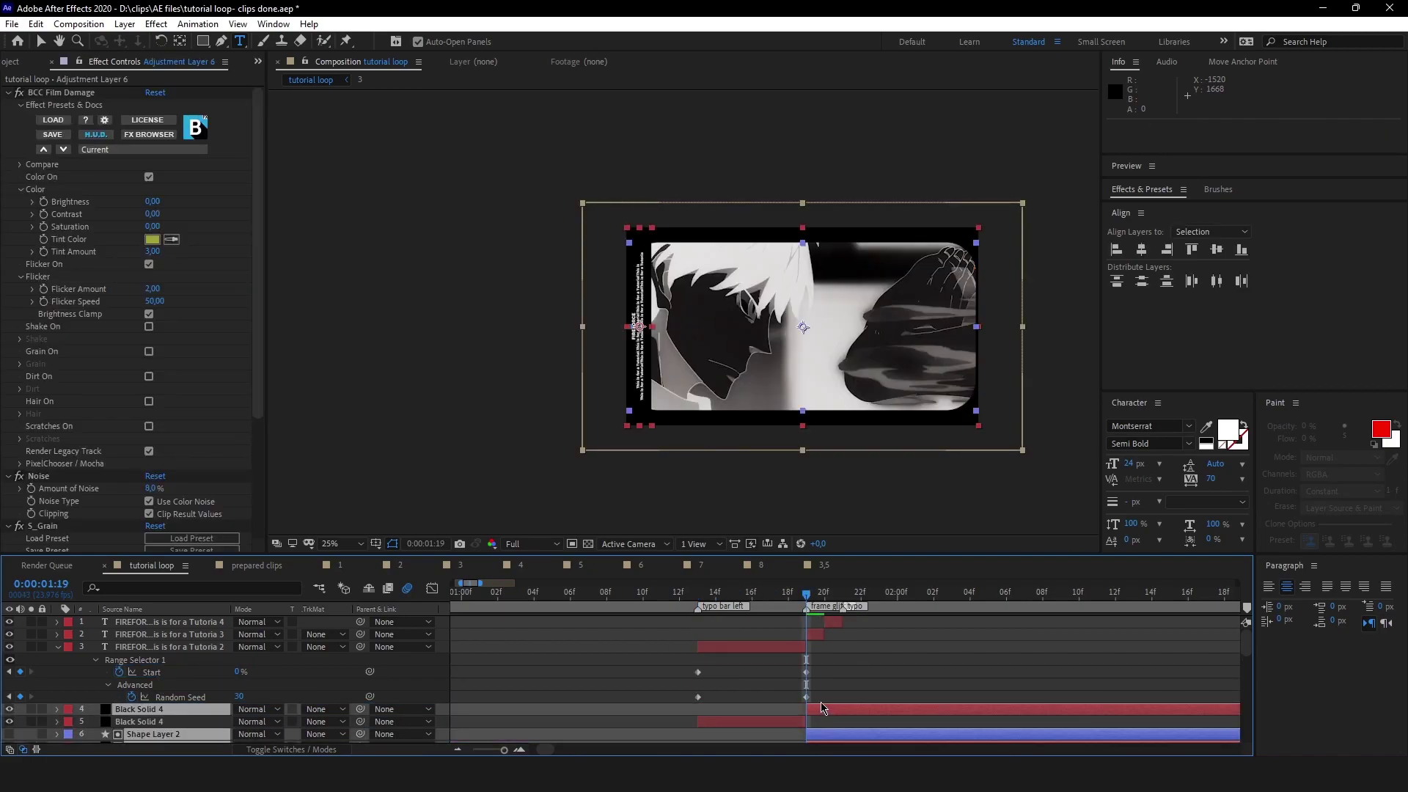
key("ctrl+z")
left_click(820, 708)
key("ctrl+shift+d")
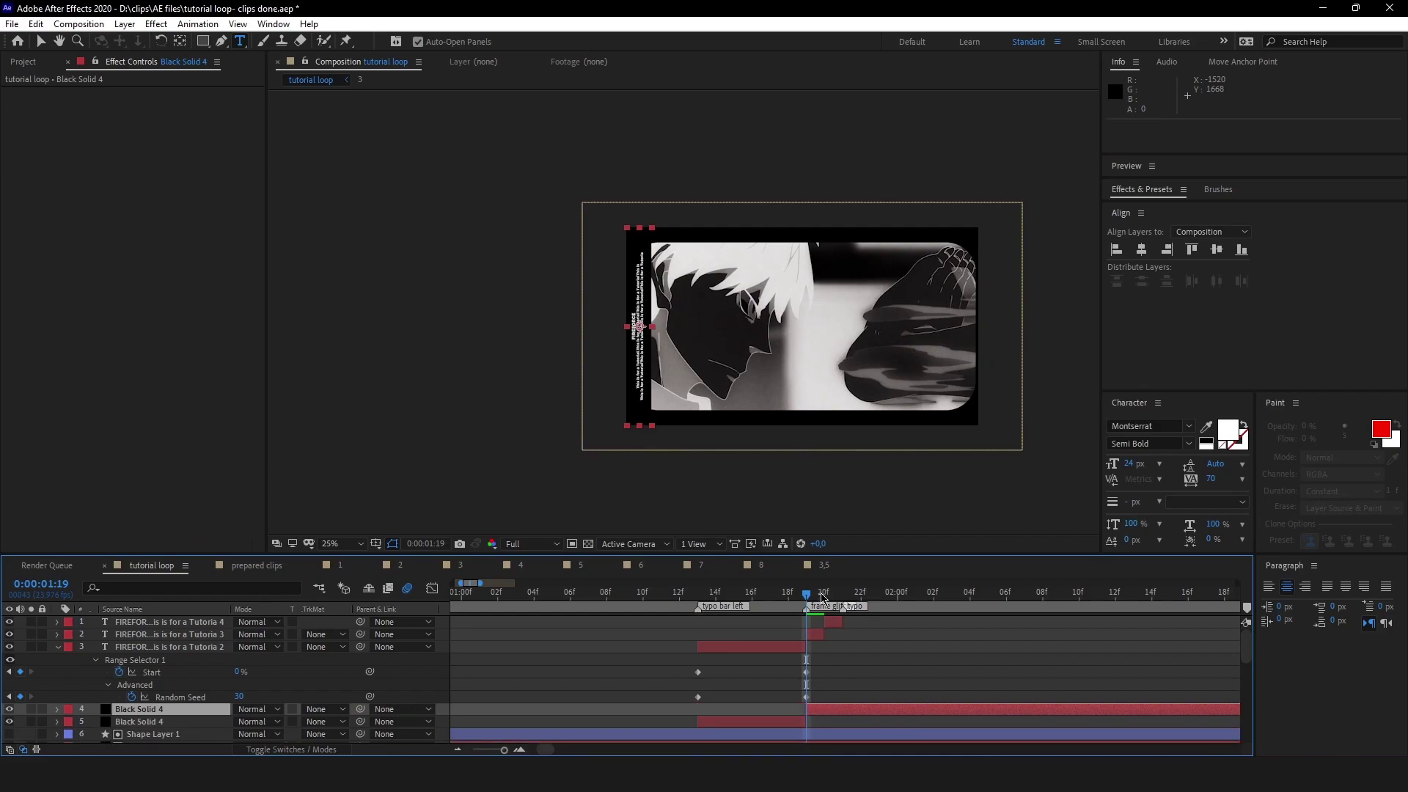
- Split Black Solid 4 at 0:00:01:20 and 0:00:01:21, and remove the part after 0:00:01:21
left_click(823, 596)
key("ctrl+shift+d")
left_click(842, 605)
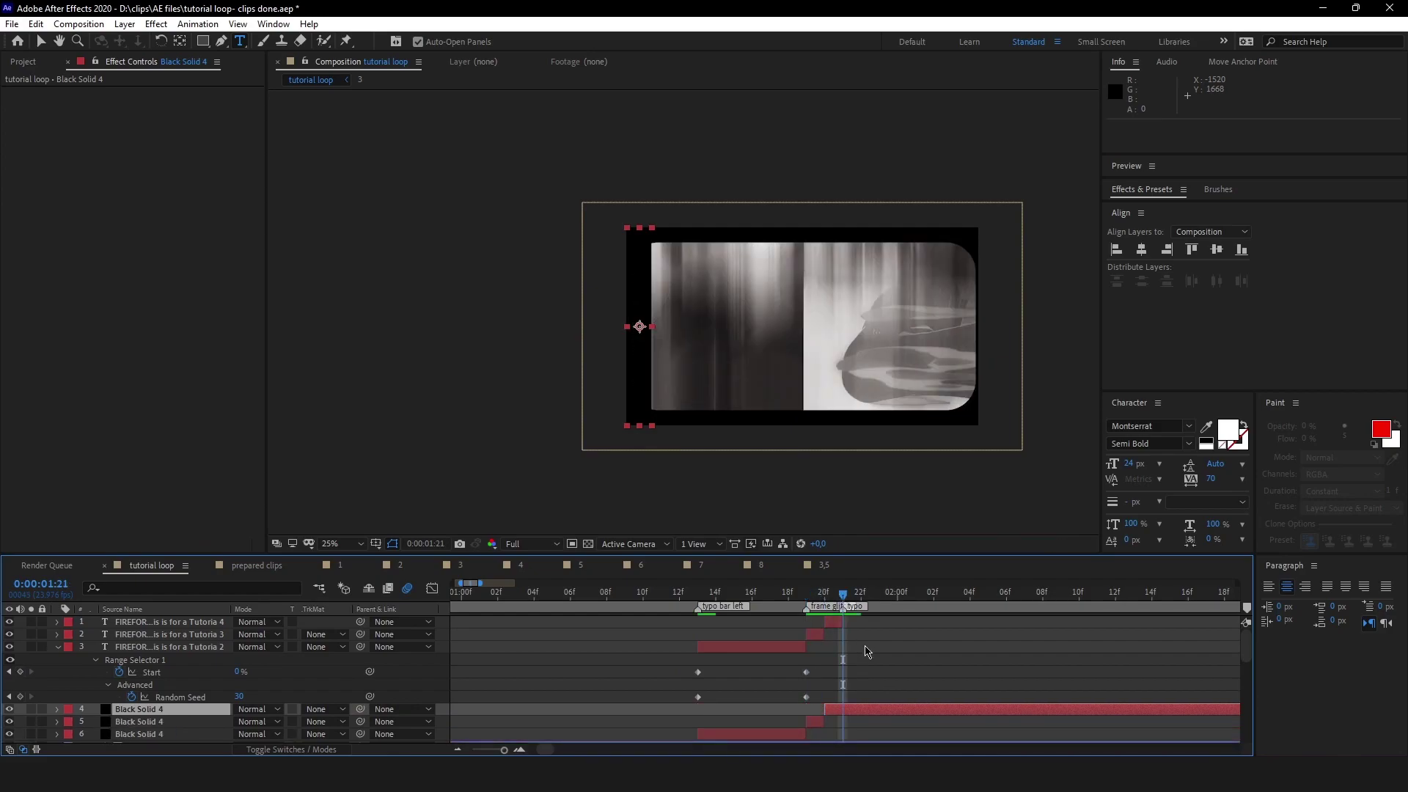
key("ctrl+shift+d")
key("ctrl+x")
- Place each Black Solid 4 piece directly beneath the text piece covering the same frames, and collapse the first text piece's keyframes
left_click(700, 590)
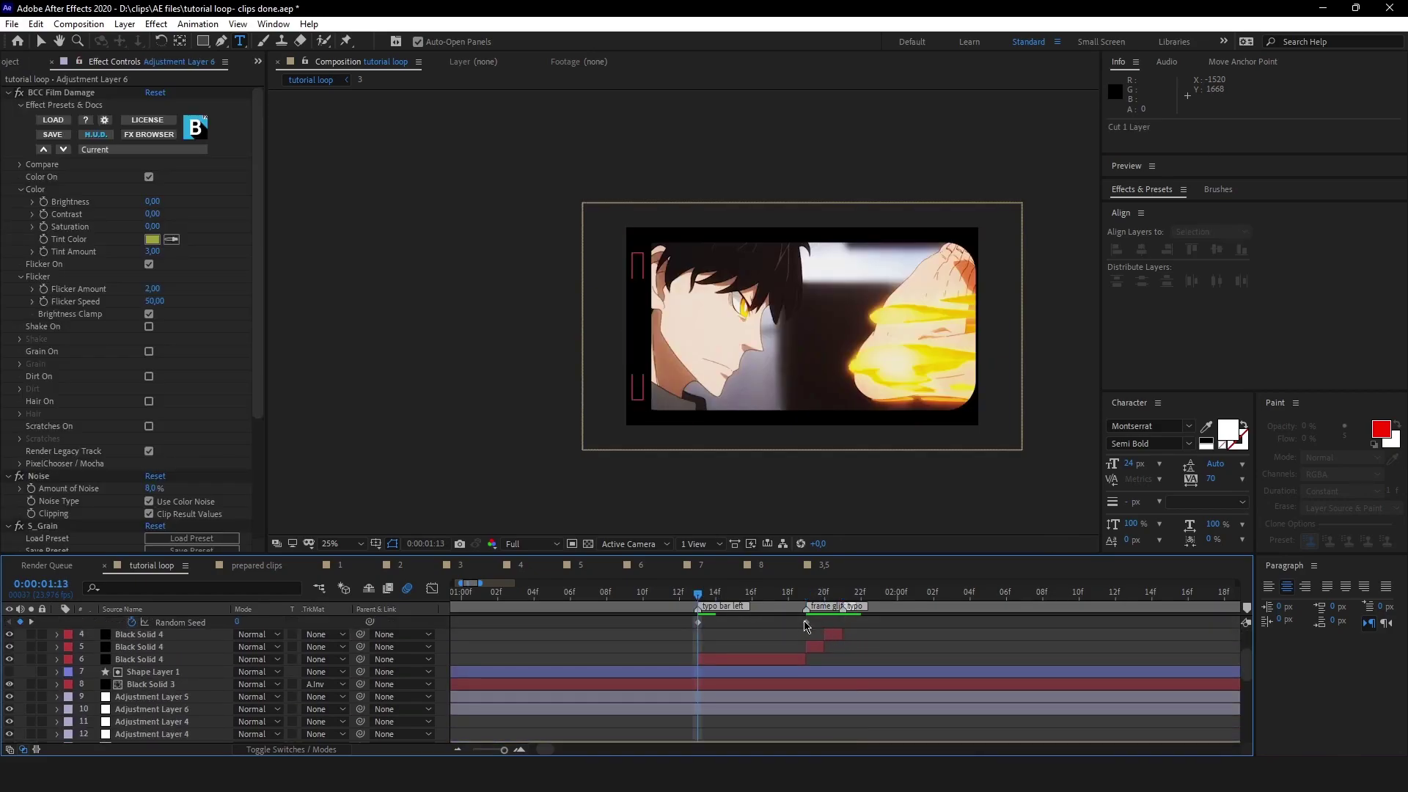
scroll(808, 634, "up", 2)
left_click(800, 596)
scroll(827, 664, "up", 1)
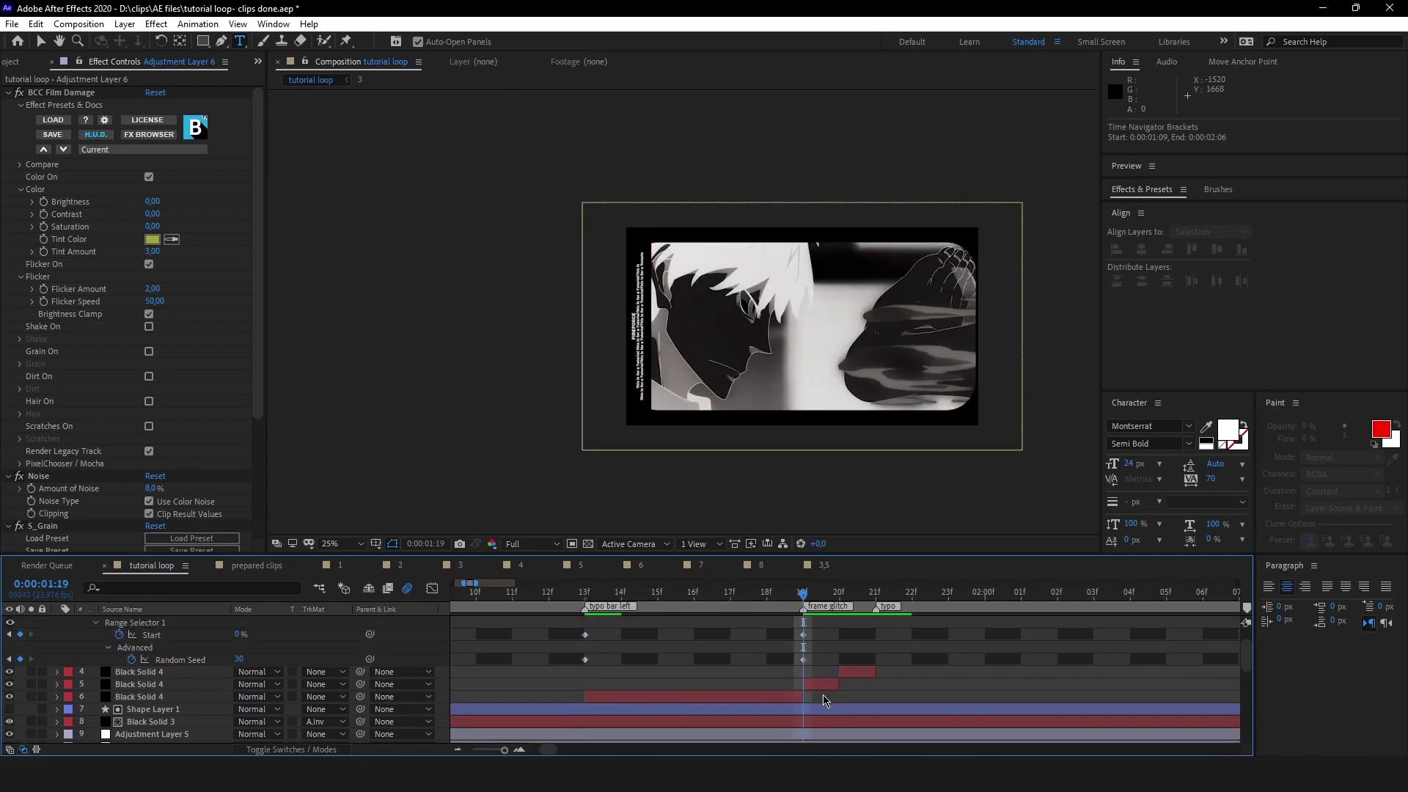
left_click(822, 682)
scroll(823, 686, "up", 1)
left_click_drag(138, 718, 161, 636)
left_click(874, 720)
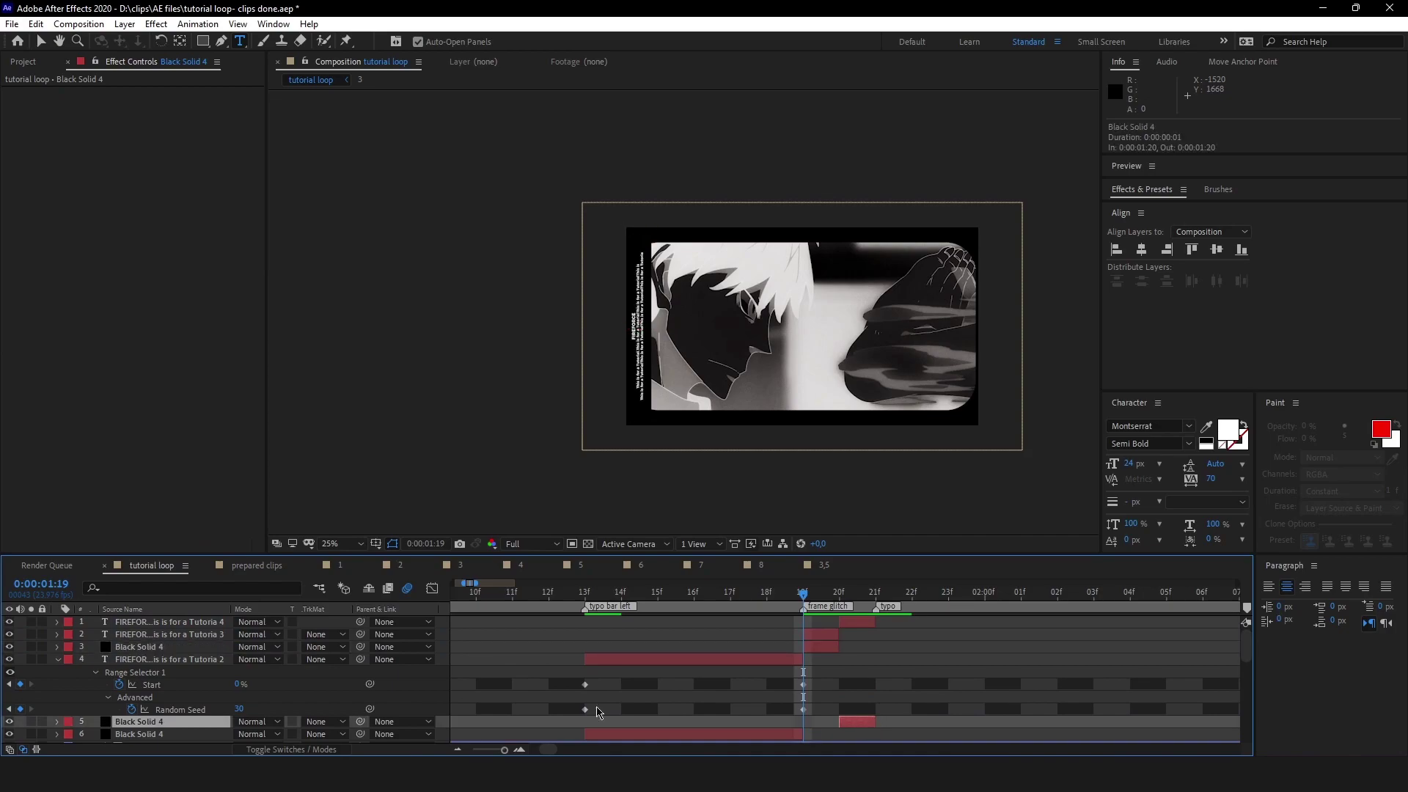
left_click_drag(185, 722, 175, 628)
left_click(733, 672)
key("u")
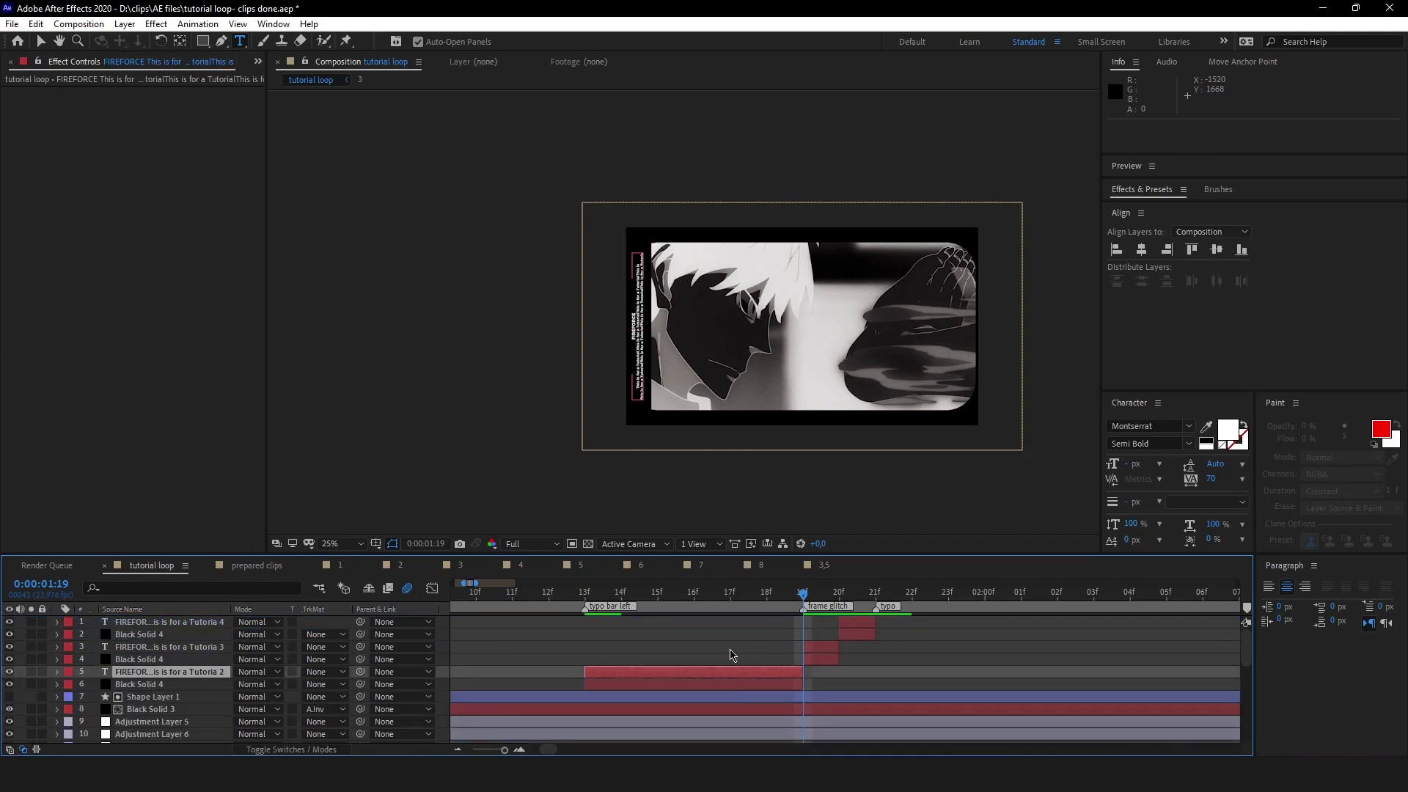
- Keyframe the first text piece's layer Opacity from 0% at 0:00:01:13 to 100% at 0:00:01:19
left_click(732, 645)
left_click_drag(607, 592, 730, 592)
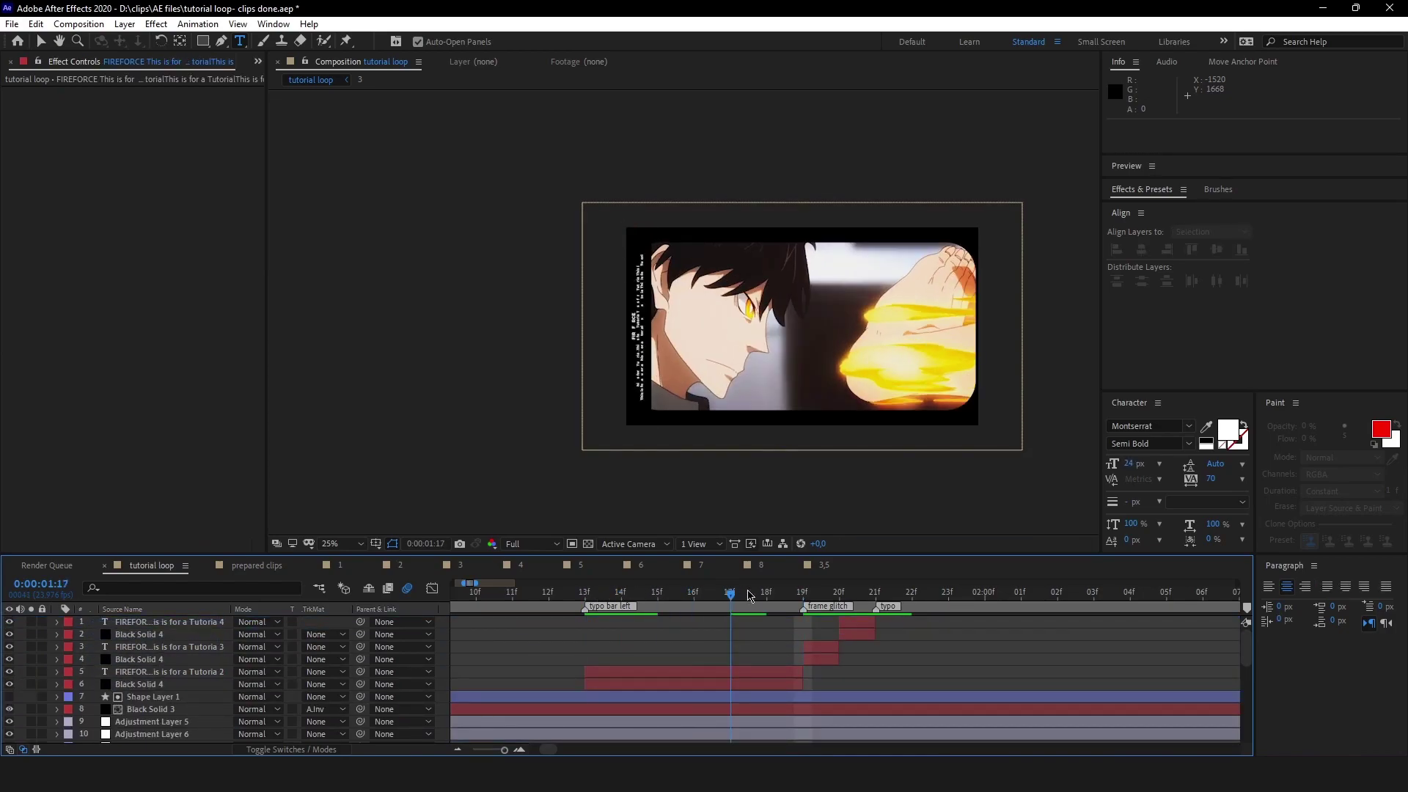
left_click_drag(559, 608, 589, 600)
left_click(596, 674)
key("t")
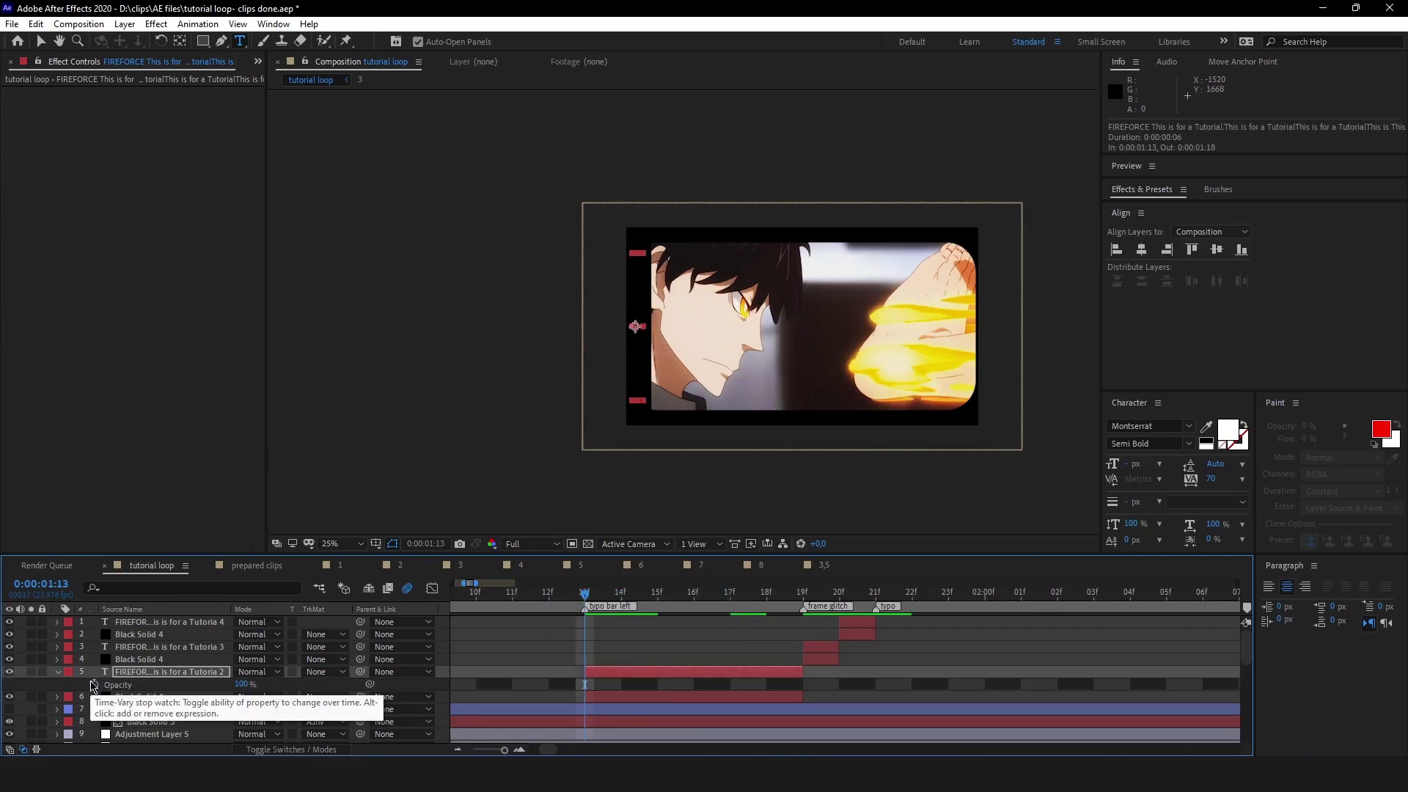
key("z")
left_click(94, 685)
left_click_drag(585, 684, 802, 689)
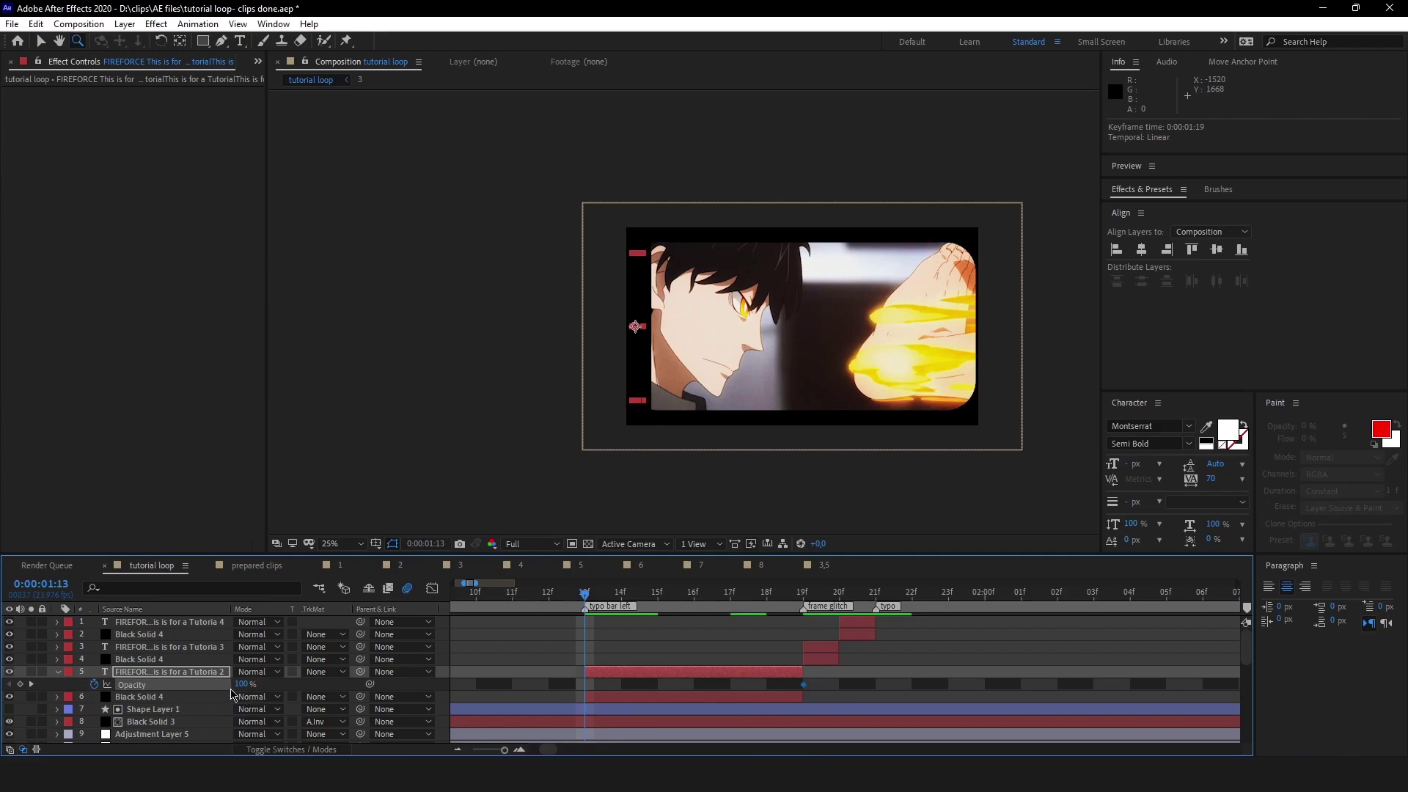
- Show only the first text piece's Opacity property and preview its fade-in
left_click(664, 639)
key("t")
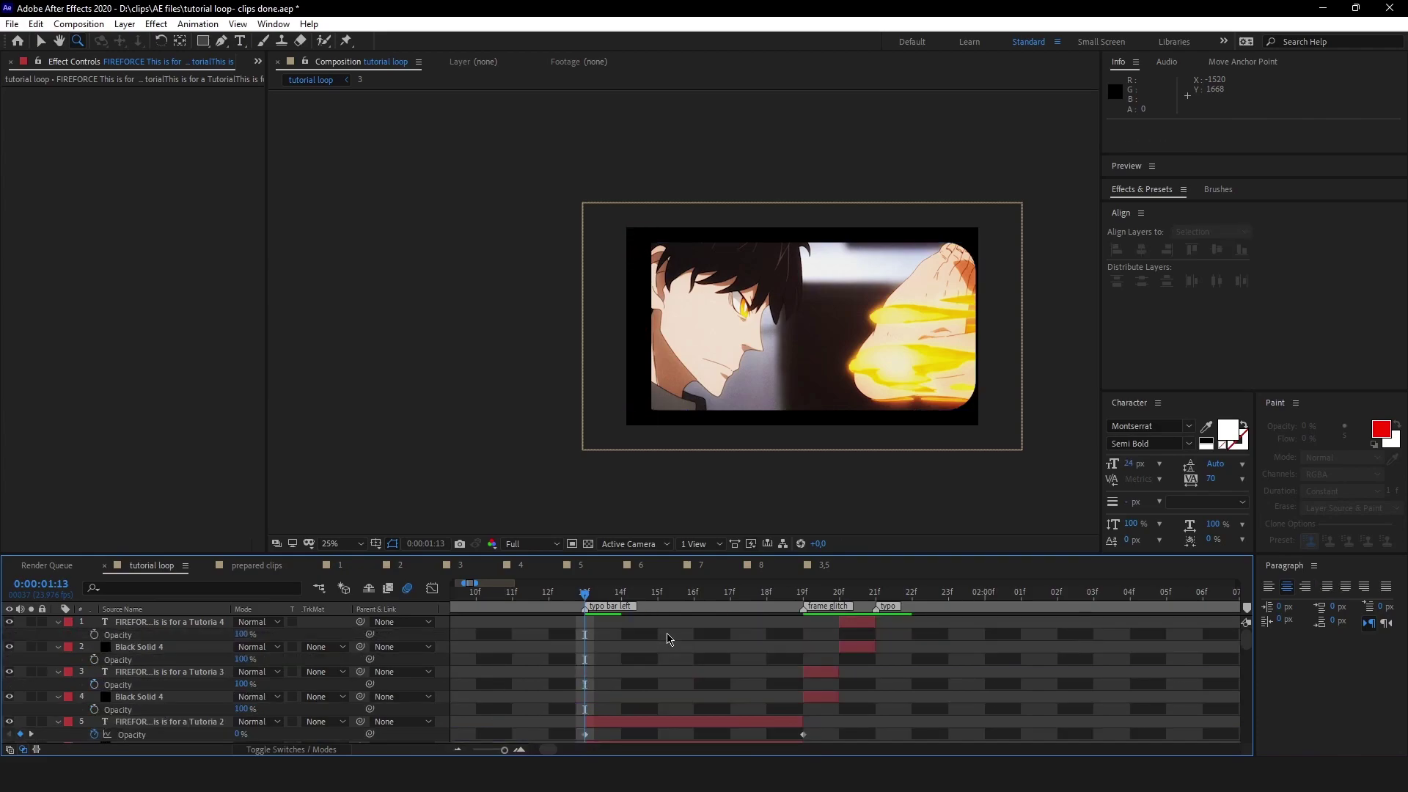
key("t")
left_click(623, 673)
key("t")
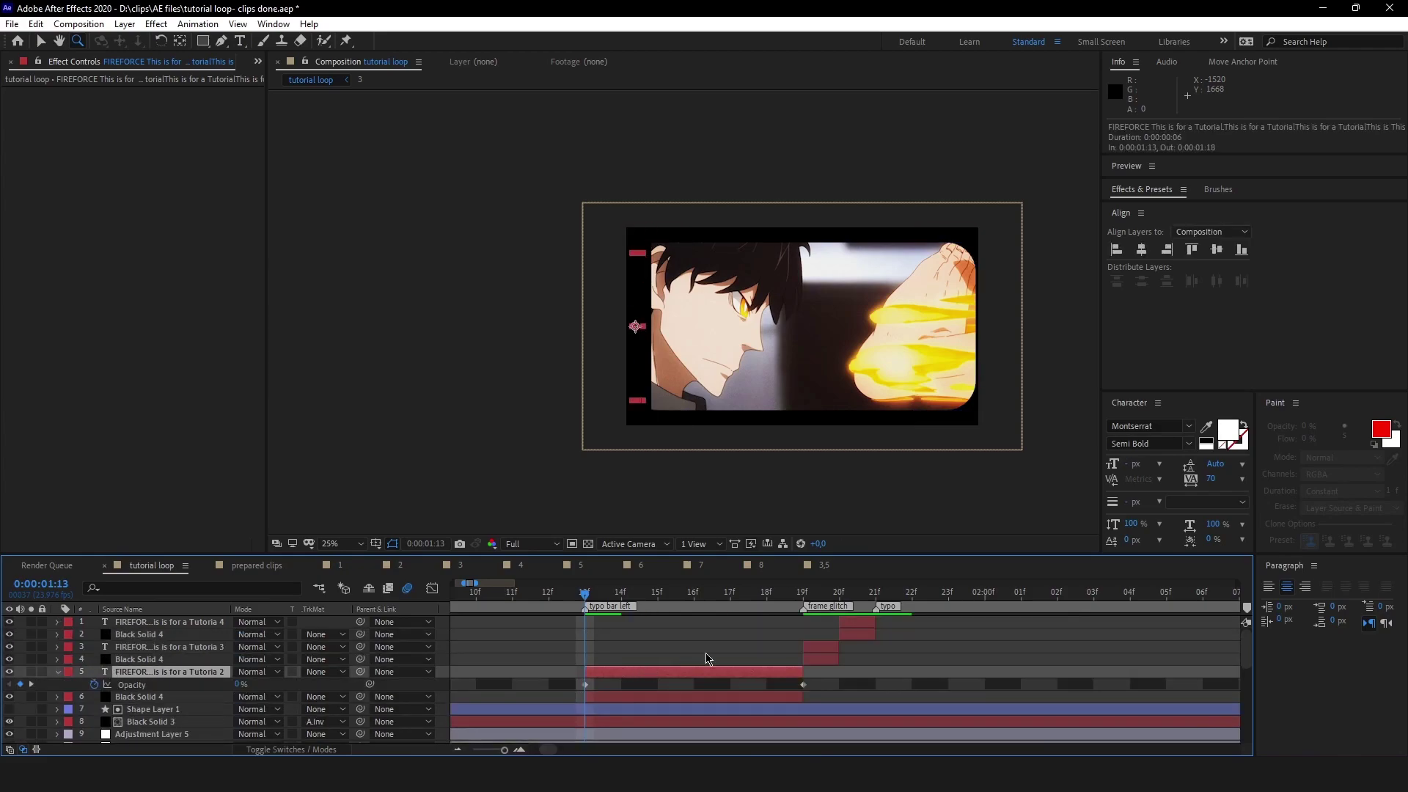
key("space")
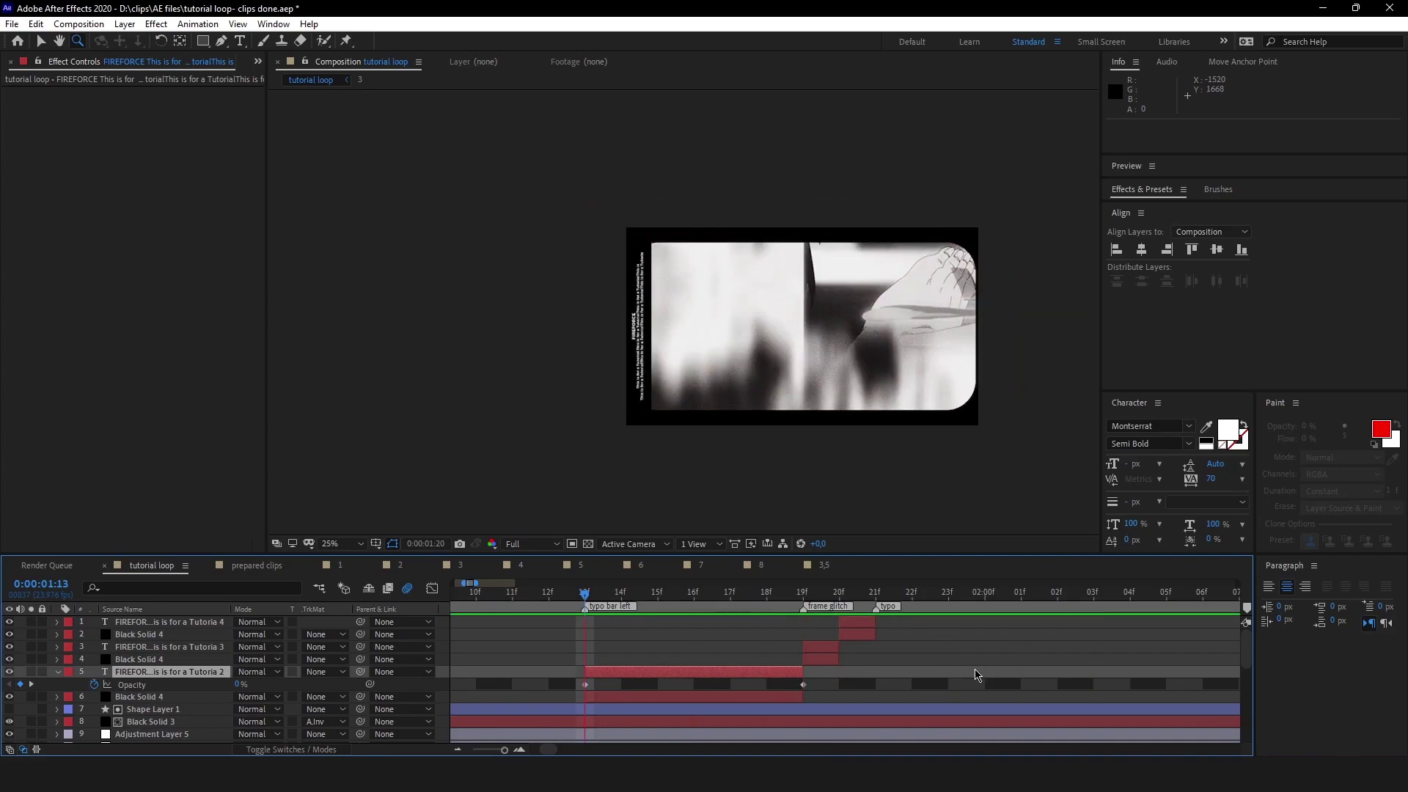
key("space")
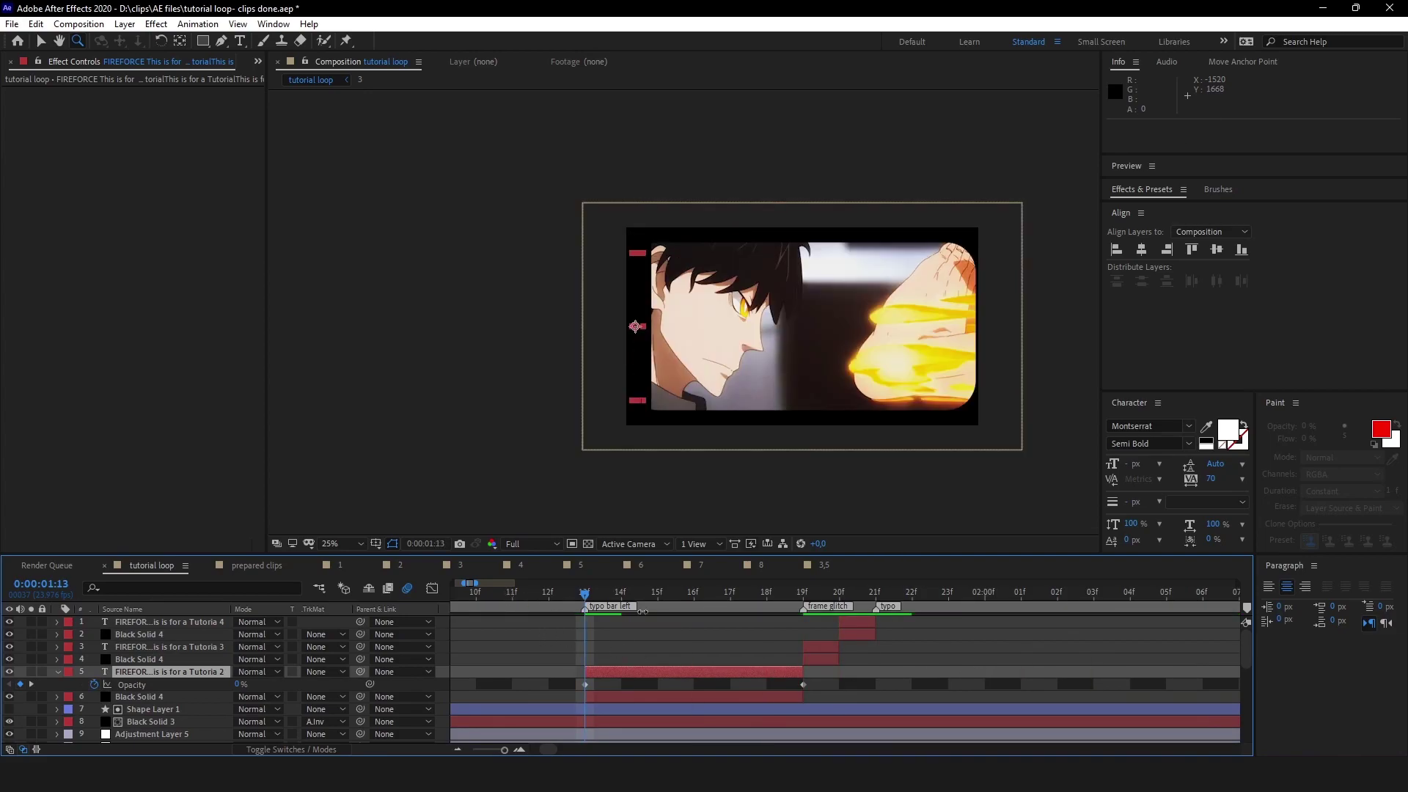
- At 0:00:01:19, move the second text piece and its Black Solid 4 horizontally to the image's right side, text at about X 1740
left_click(796, 594)
left_click(820, 657)
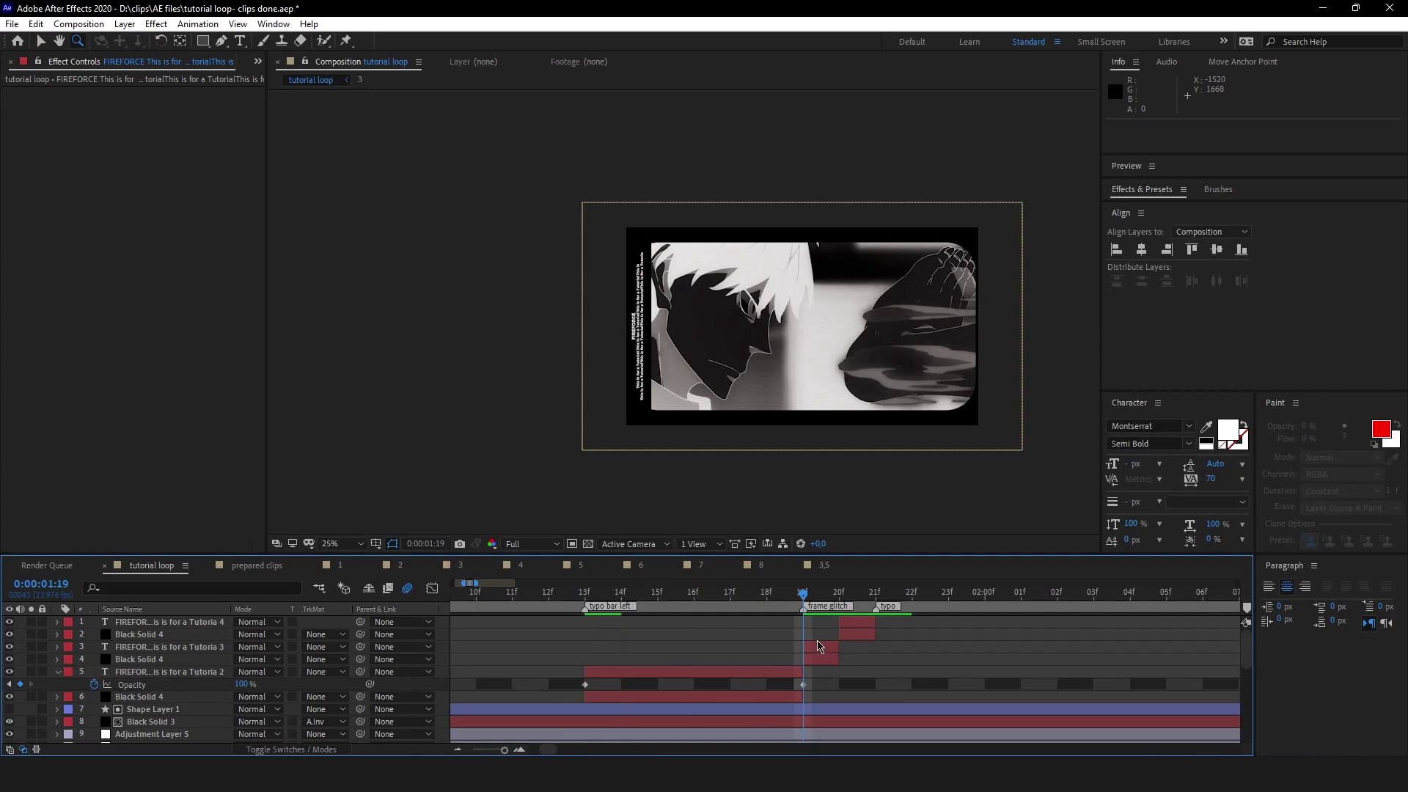
left_click(818, 649, "shift")
left_click(856, 684)
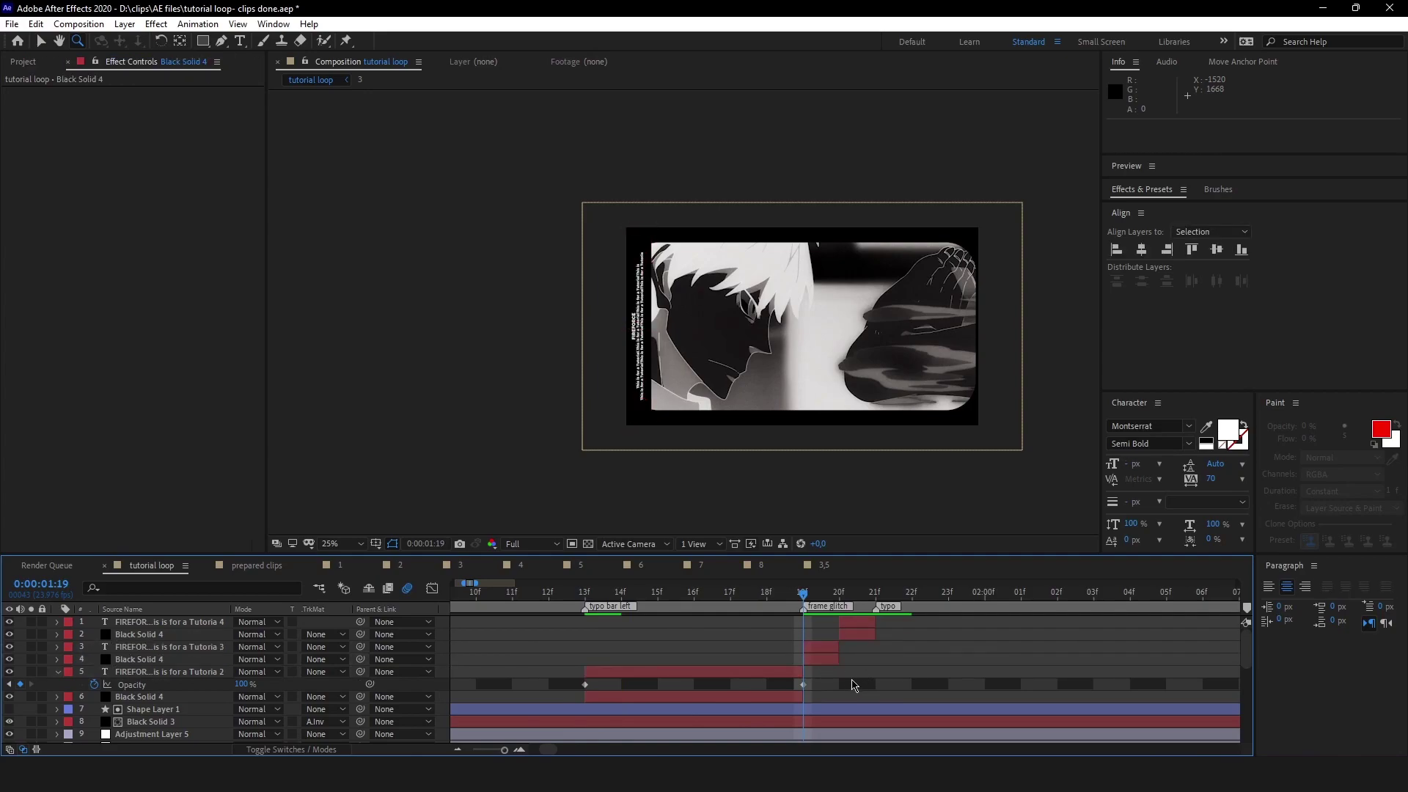
left_click(812, 661)
left_click(820, 651, "shift")
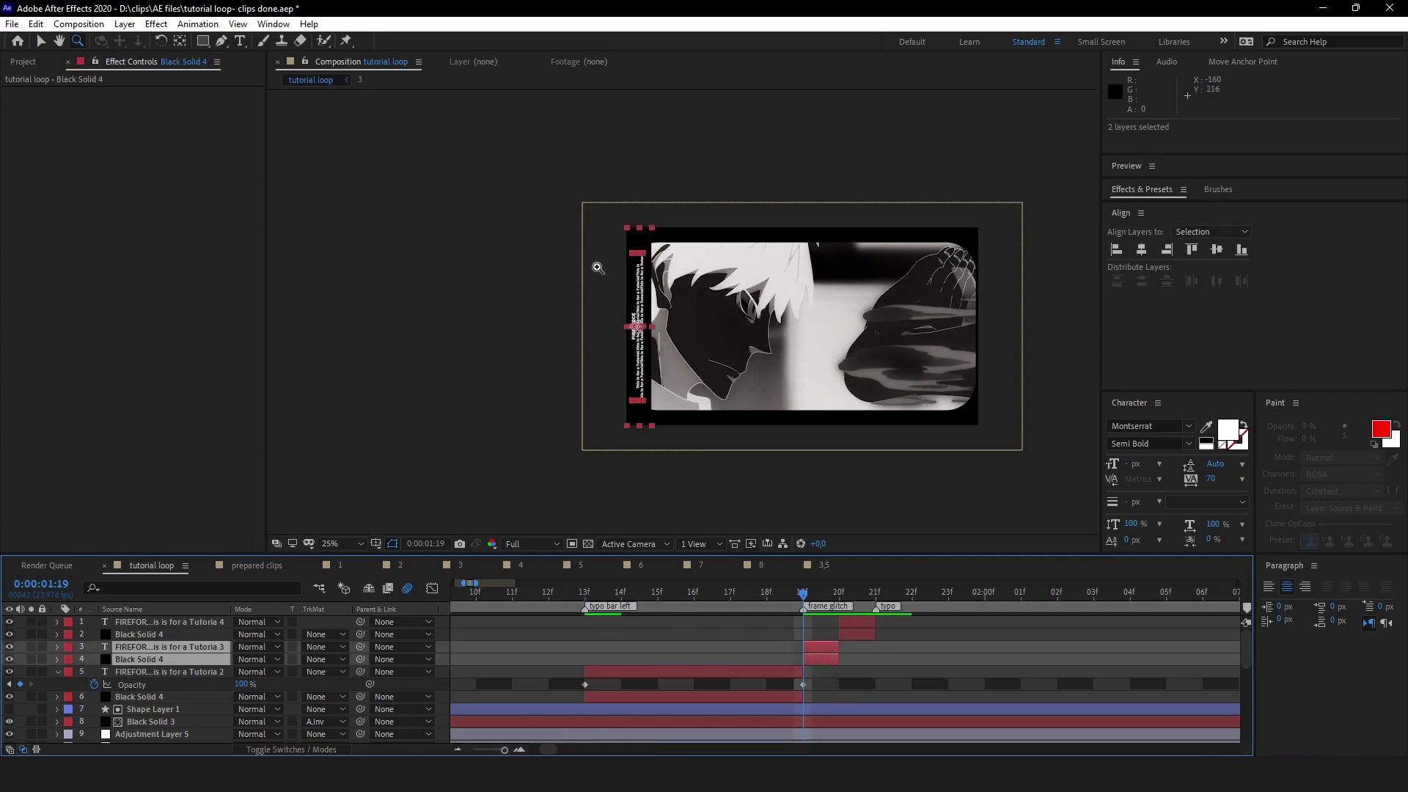
left_click(41, 41)
scroll(718, 395, "up", 1)
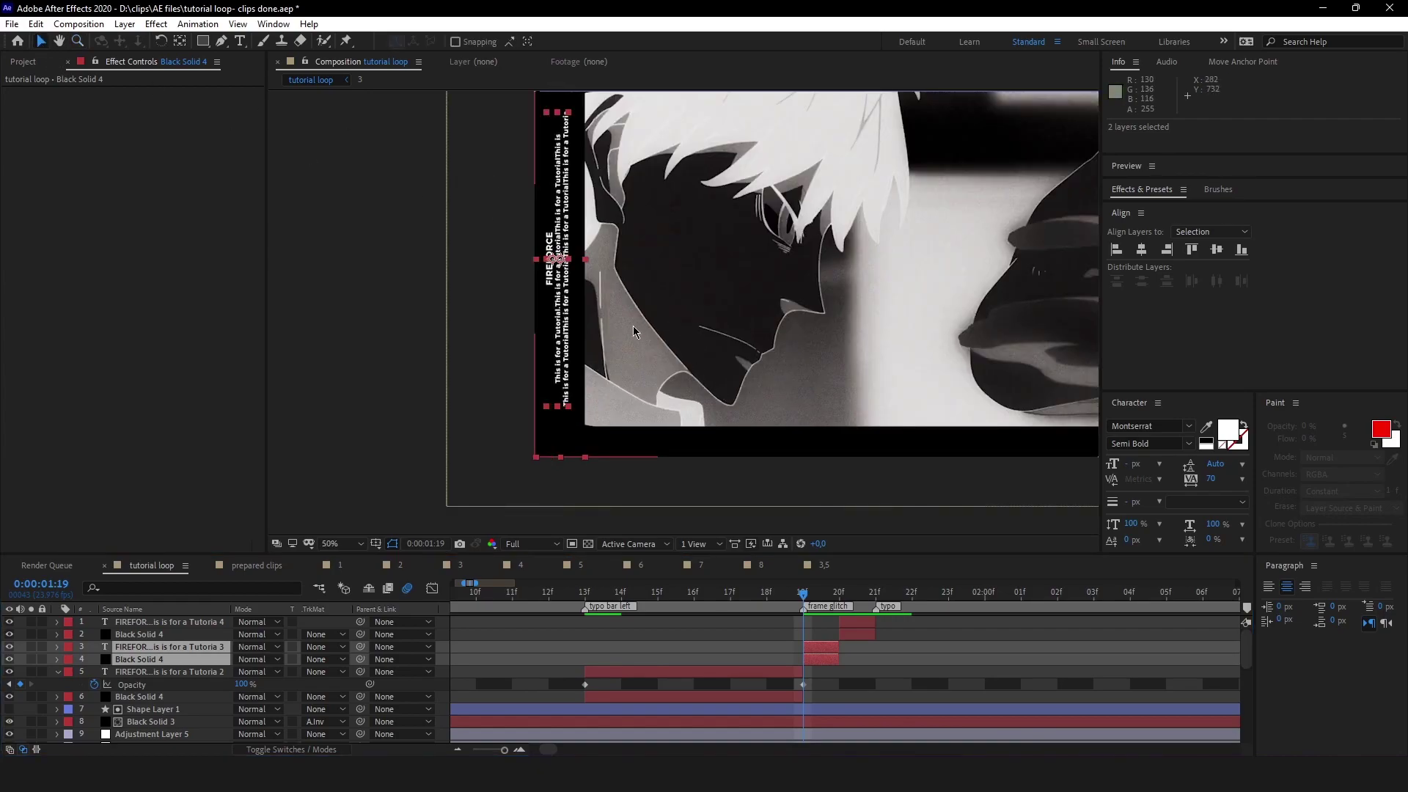
scroll(518, 261, "down", 1)
left_click_drag(538, 239, 801, 239)
left_click_drag(845, 294, 851, 294)
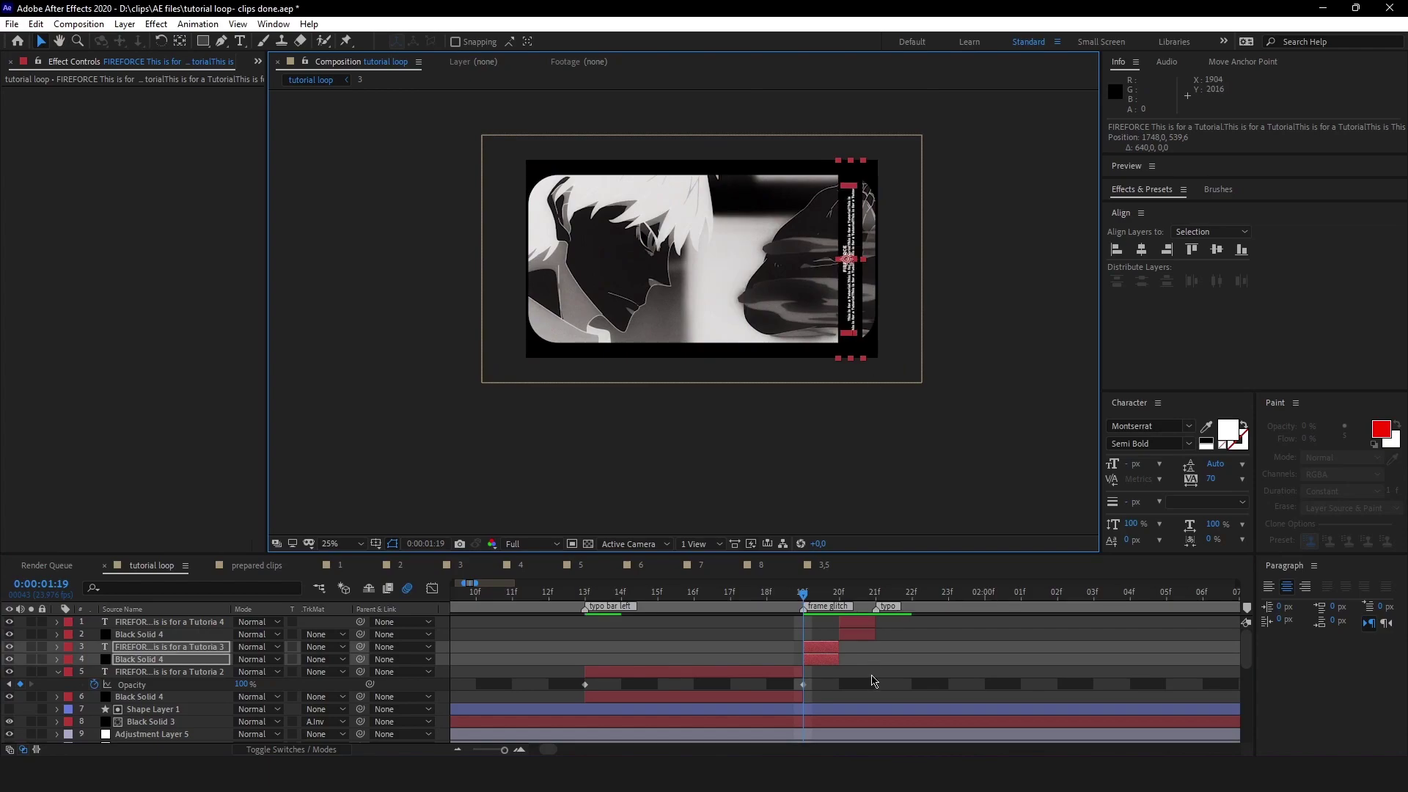
- At 0:00:01:20, move the third text piece and its Black Solid 4 to the middle of the image, at about X 978
left_click(872, 674)
key("Page_Down")
left_click(848, 622)
left_click(854, 635, "shift")
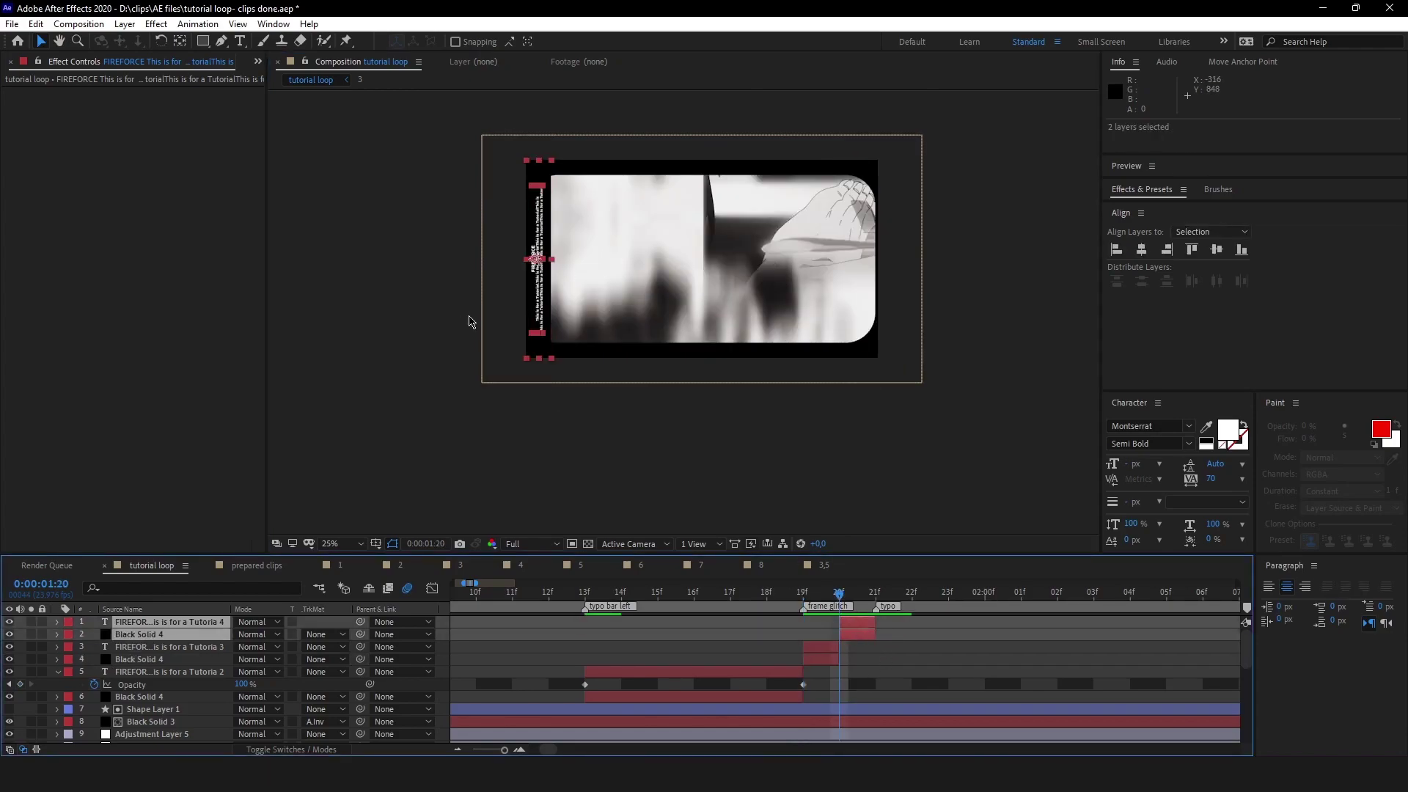
left_click(529, 297, "shift")
key("ctrl+z")
left_click(847, 638)
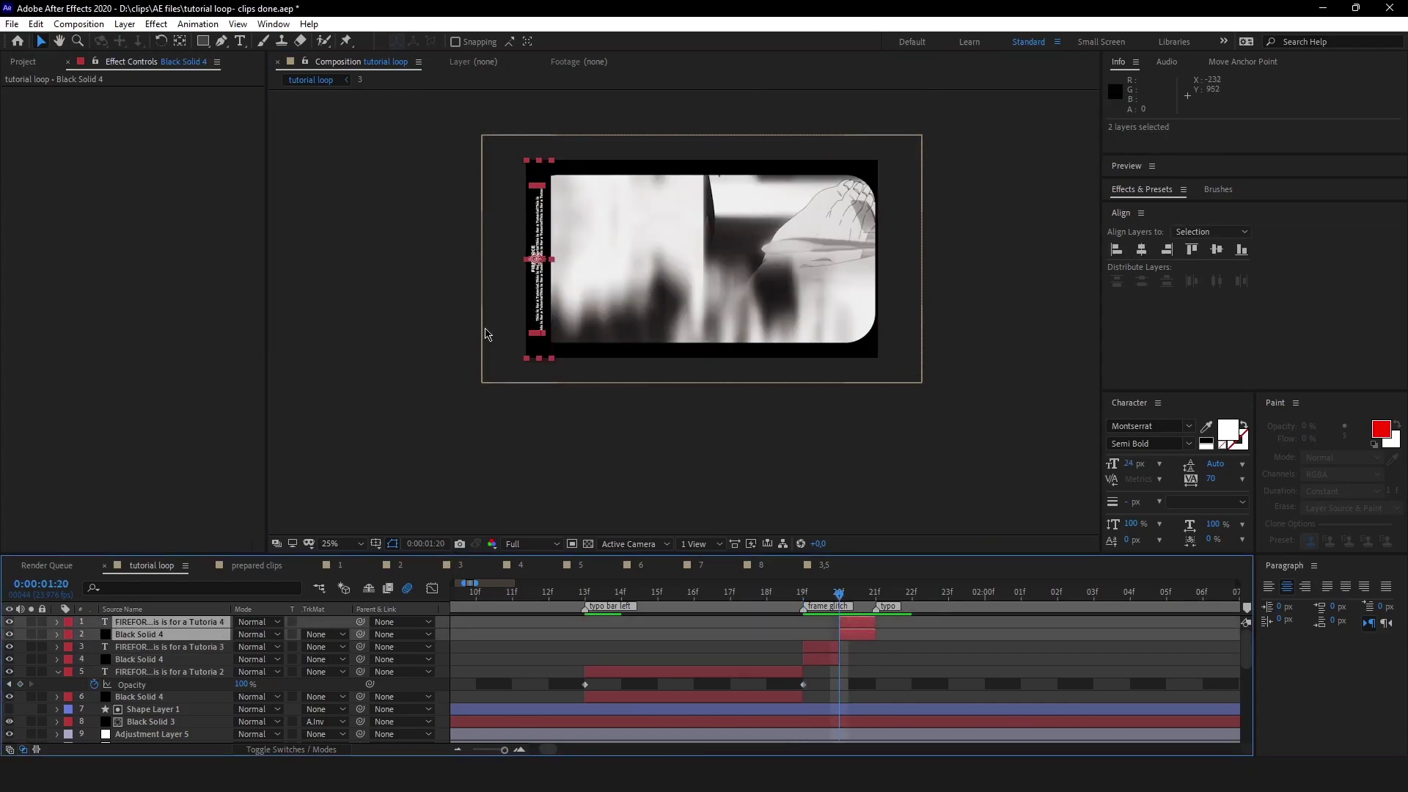
left_click_drag(541, 296, 706, 296)
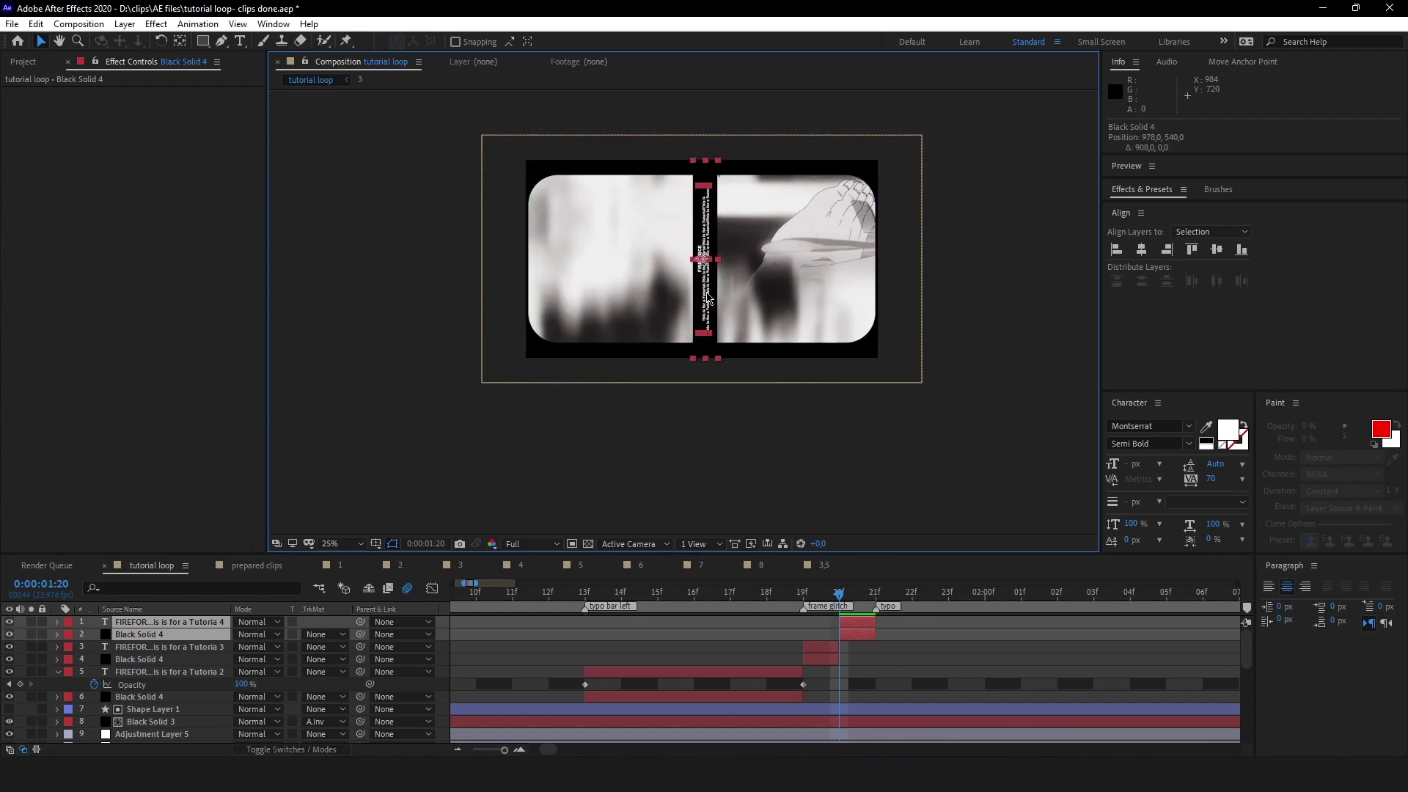
- Split the clip layer 3 at 0:00:01:20 and again at 0:00:01:21
left_click(870, 677)
scroll(857, 660, "down", 5)
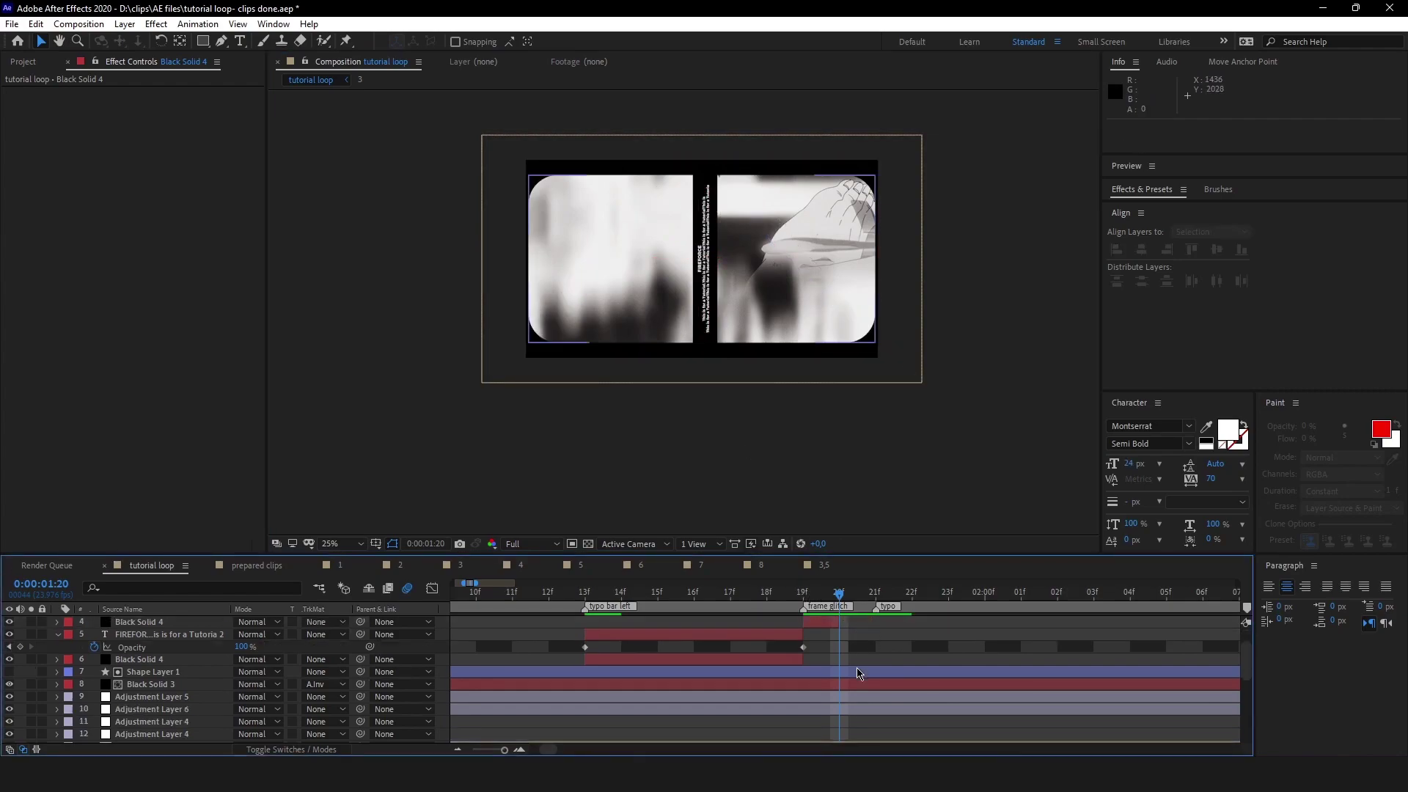
key("Page_Up")
scroll(836, 673, "down", 2)
scroll(834, 675, "down", 1)
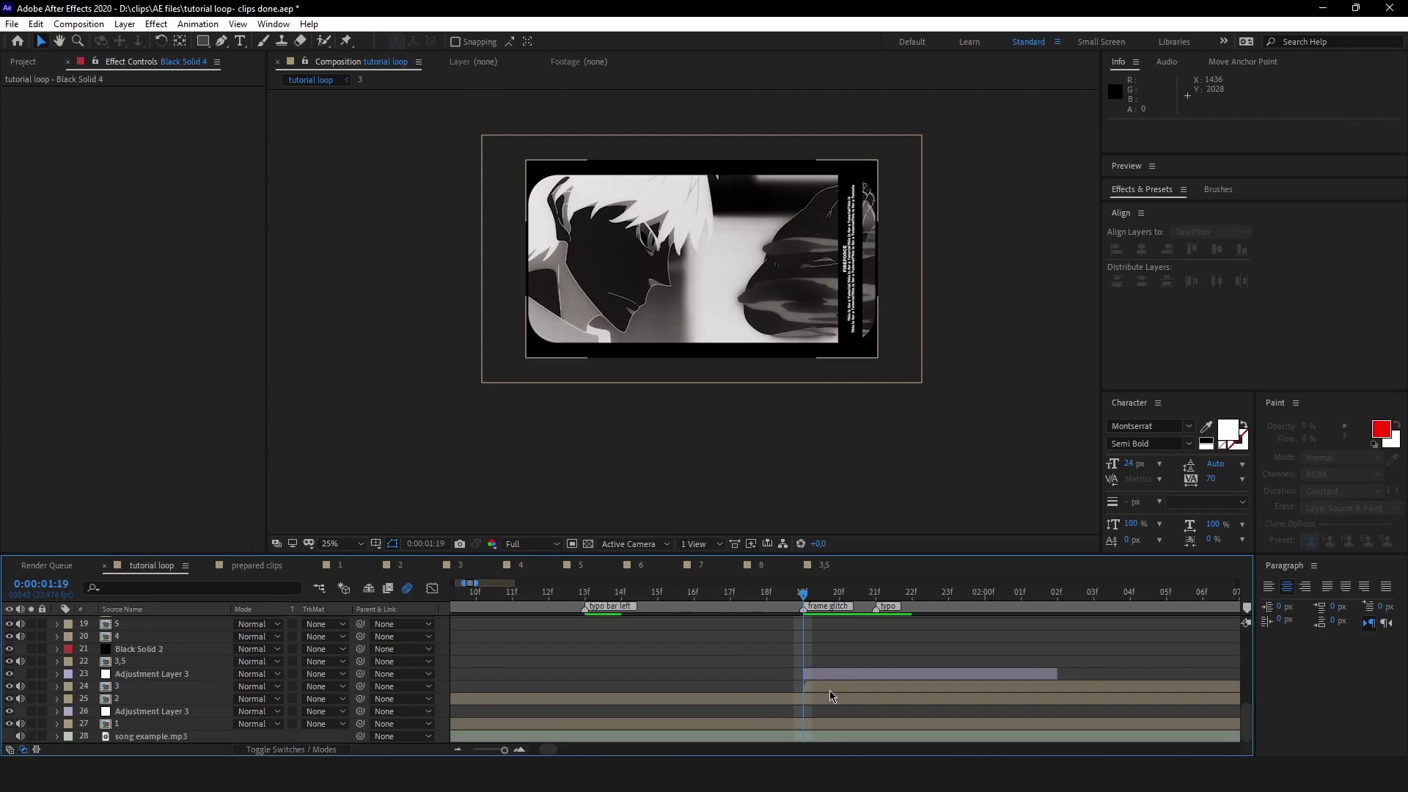
left_click(836, 683)
key("Page_Down")
scroll(872, 706, "up", 3)
key("ctrl+shift+d")
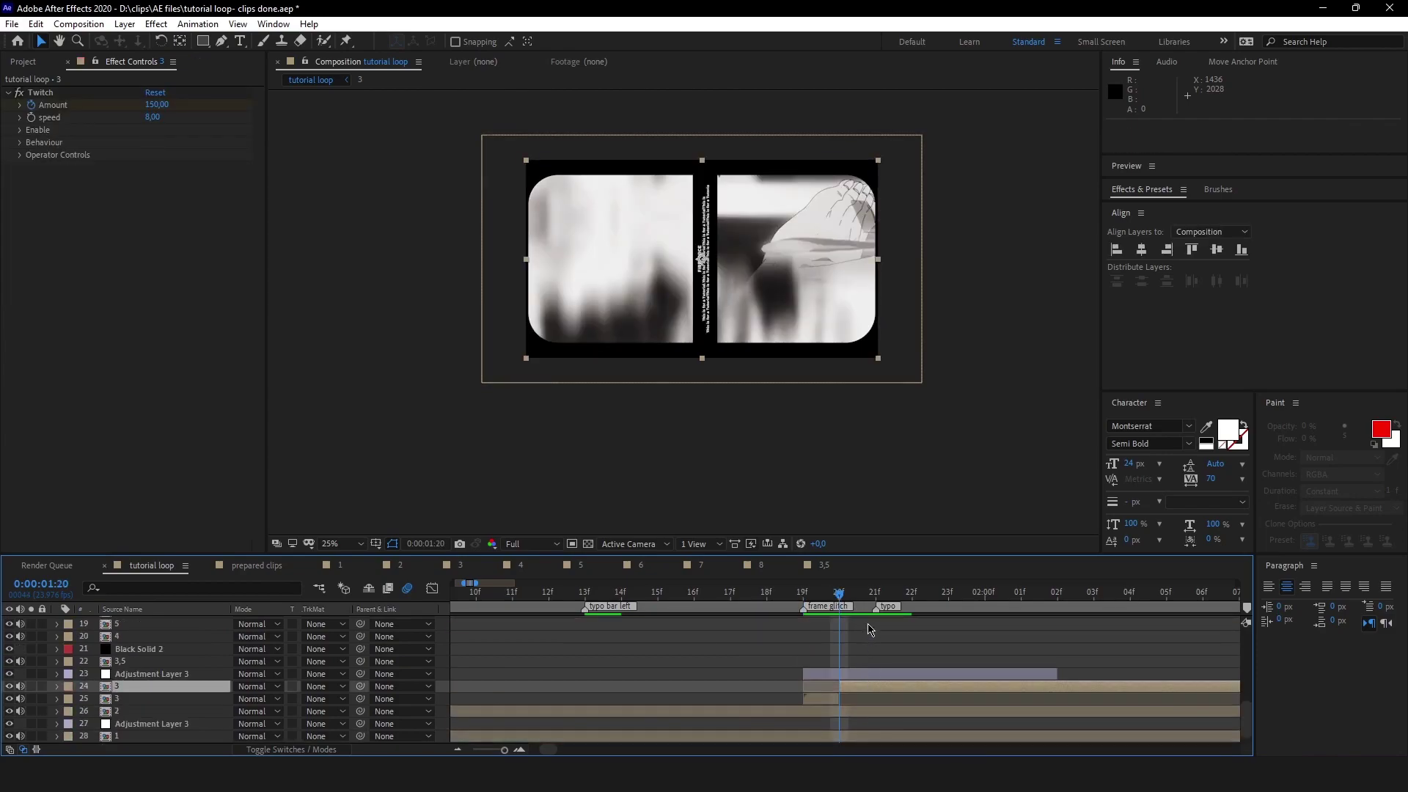
left_click(874, 596)
key("ctrl+shift+d")
- At 0:00:01:20, shift the one-frame piece of clip 3 right by about a quarter of the frame width
left_click(839, 596)
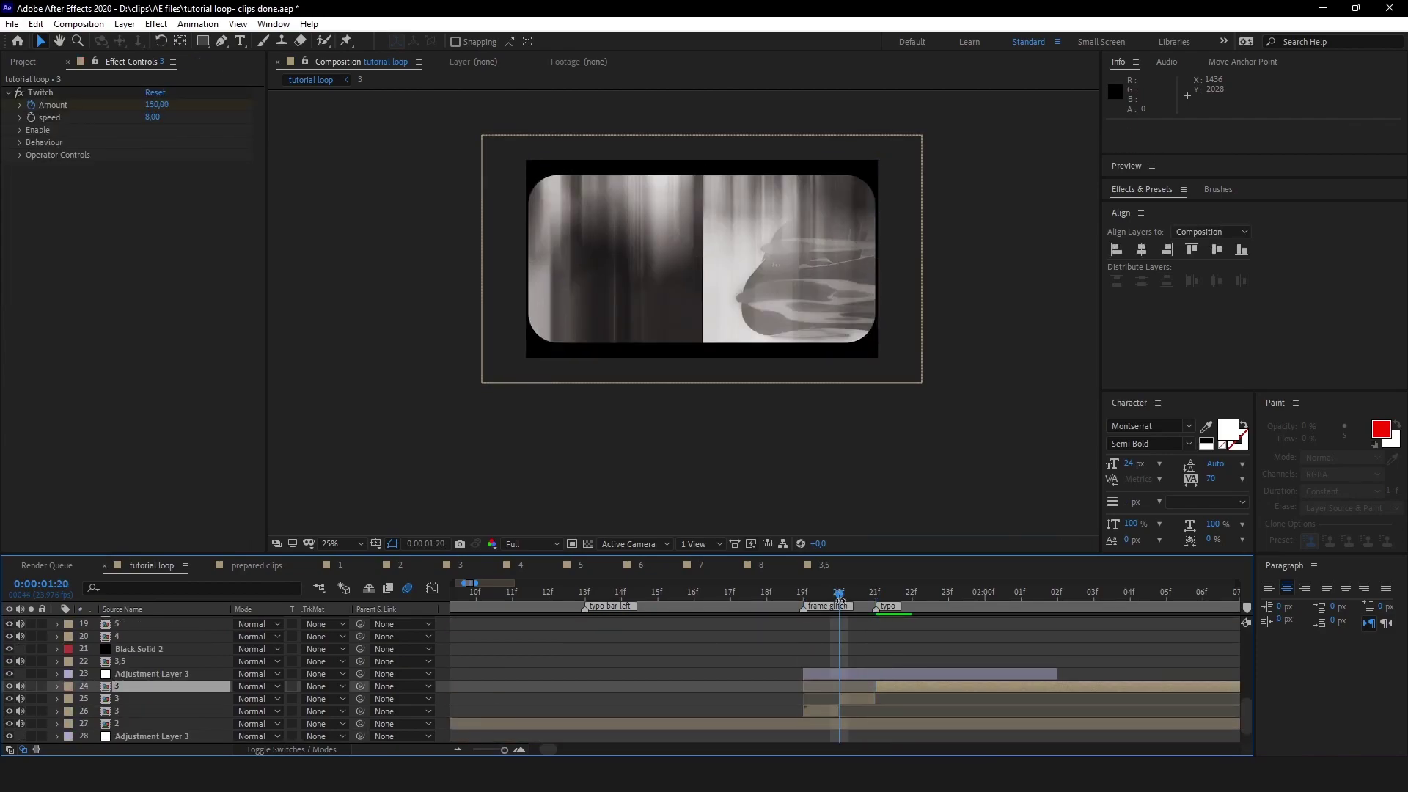
left_click(856, 700)
left_click_drag(750, 288, 833, 289)
- Create a black solid, cut away its part before 0:00:01:20, place it beneath the clip 3 pieces and shift its start to 0:00:01:19
left_click(824, 710)
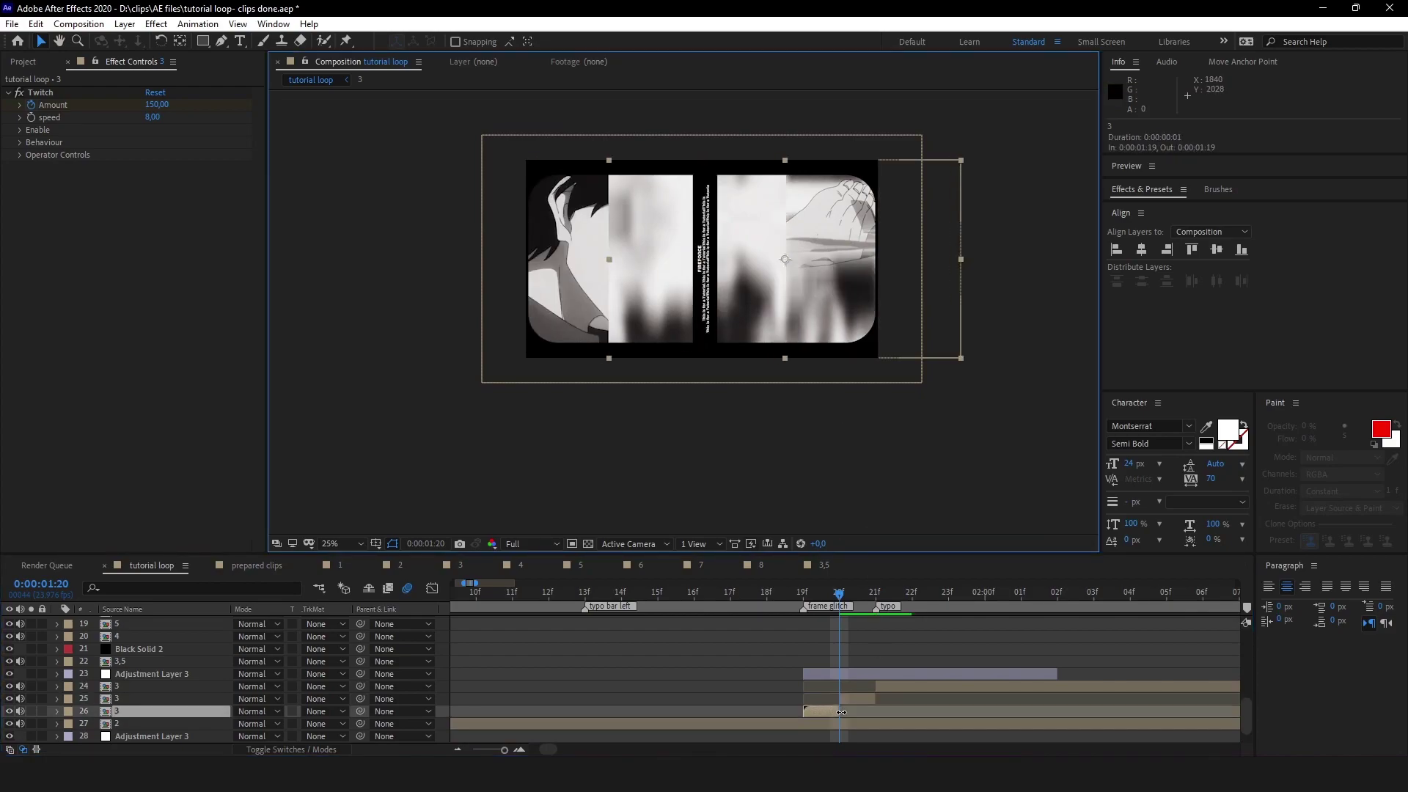
key("ctrl+y")
left_click(427, 464)
key("ctrl+shift+d")
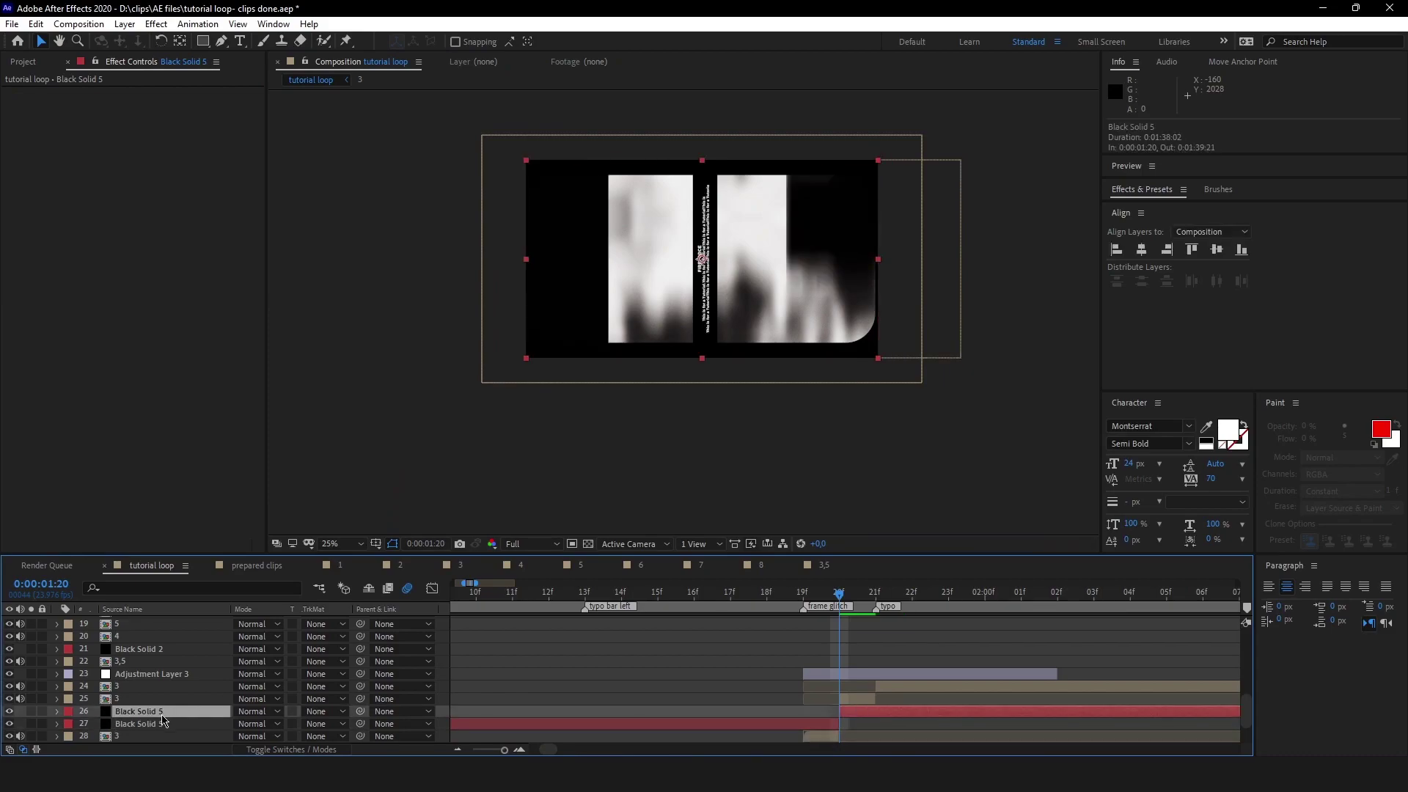
left_click_drag(162, 716, 375, 726)
left_click(800, 709)
key("Delete")
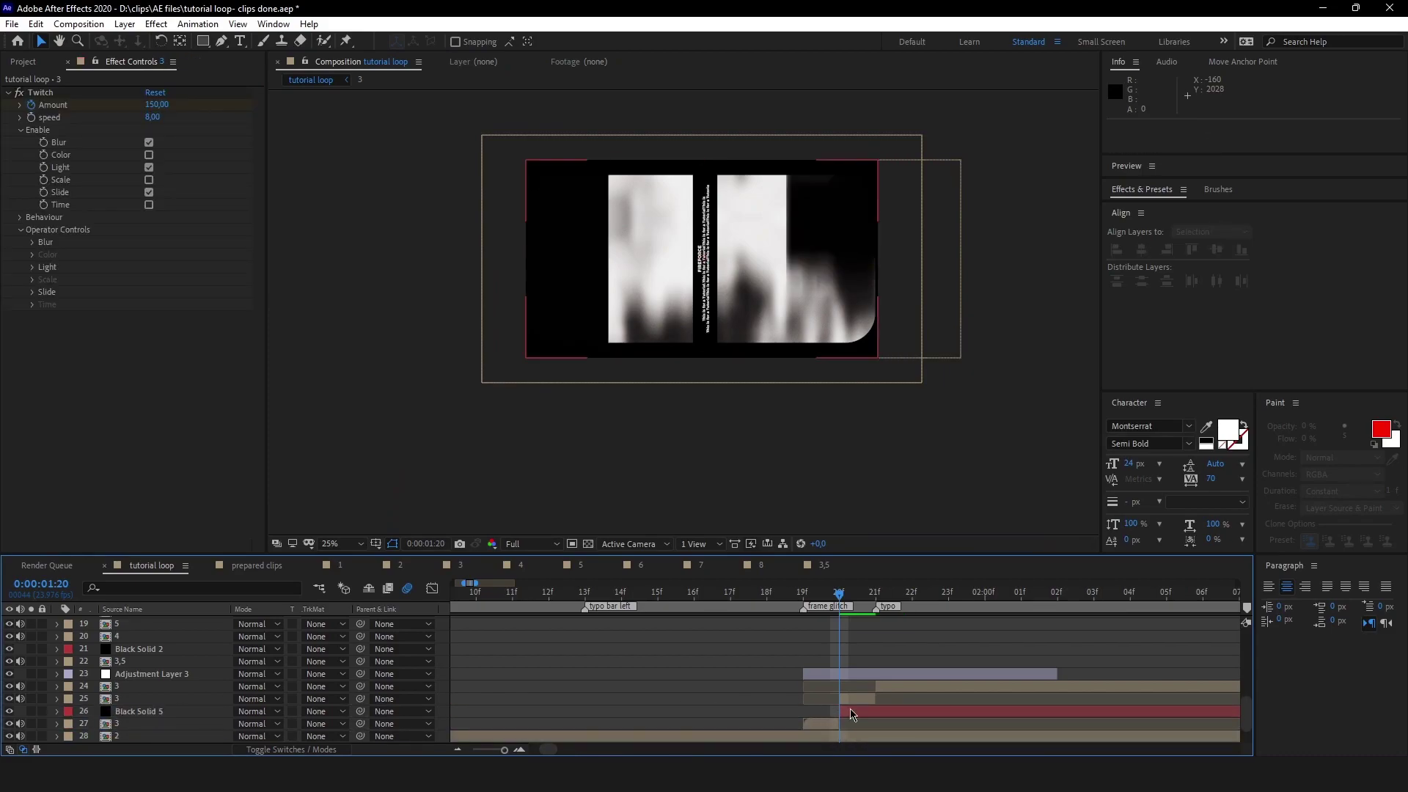
left_click_drag(176, 712, 168, 733)
left_click_drag(841, 725, 813, 732)
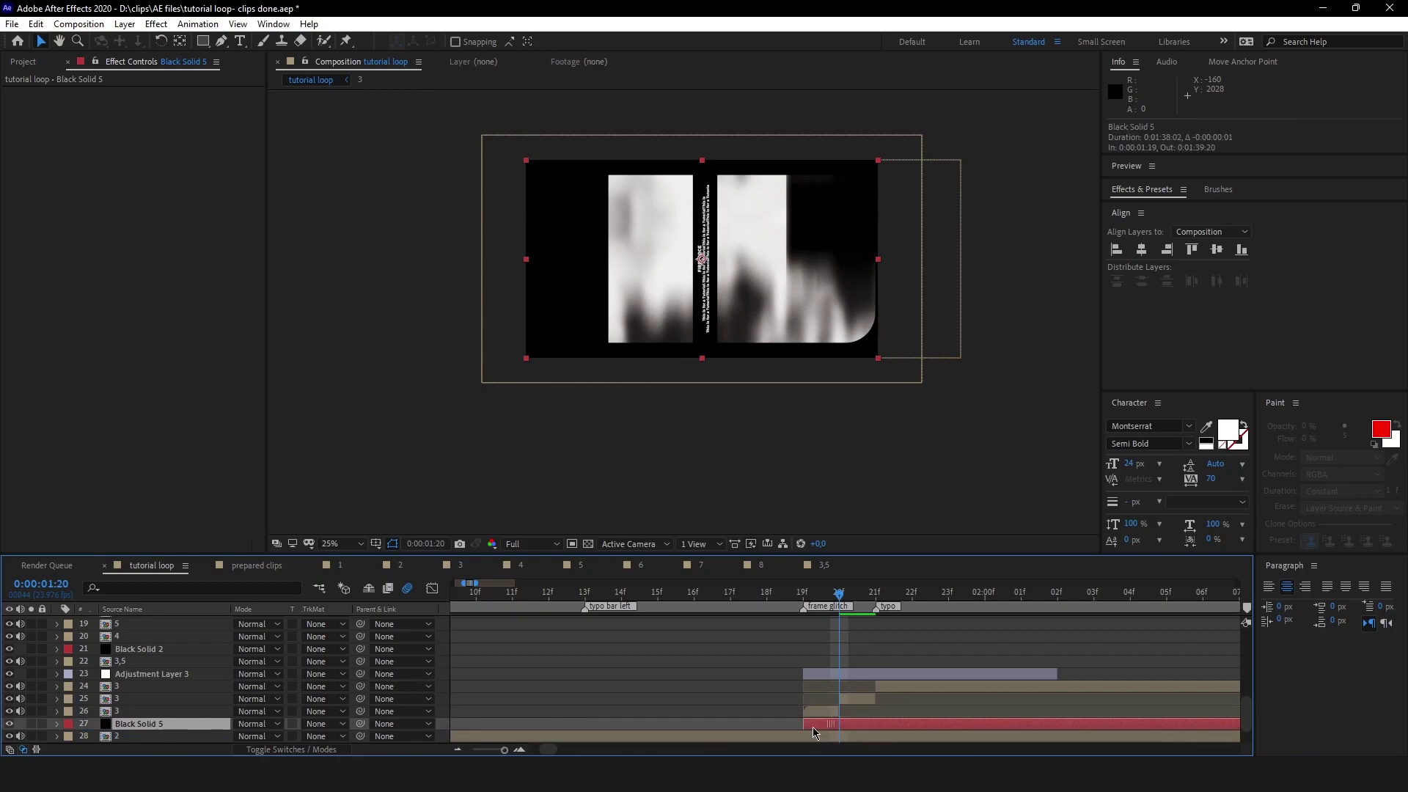
- Split Black Solid 5 at 0:00:01:21 and delete the part after it
left_click(877, 607)
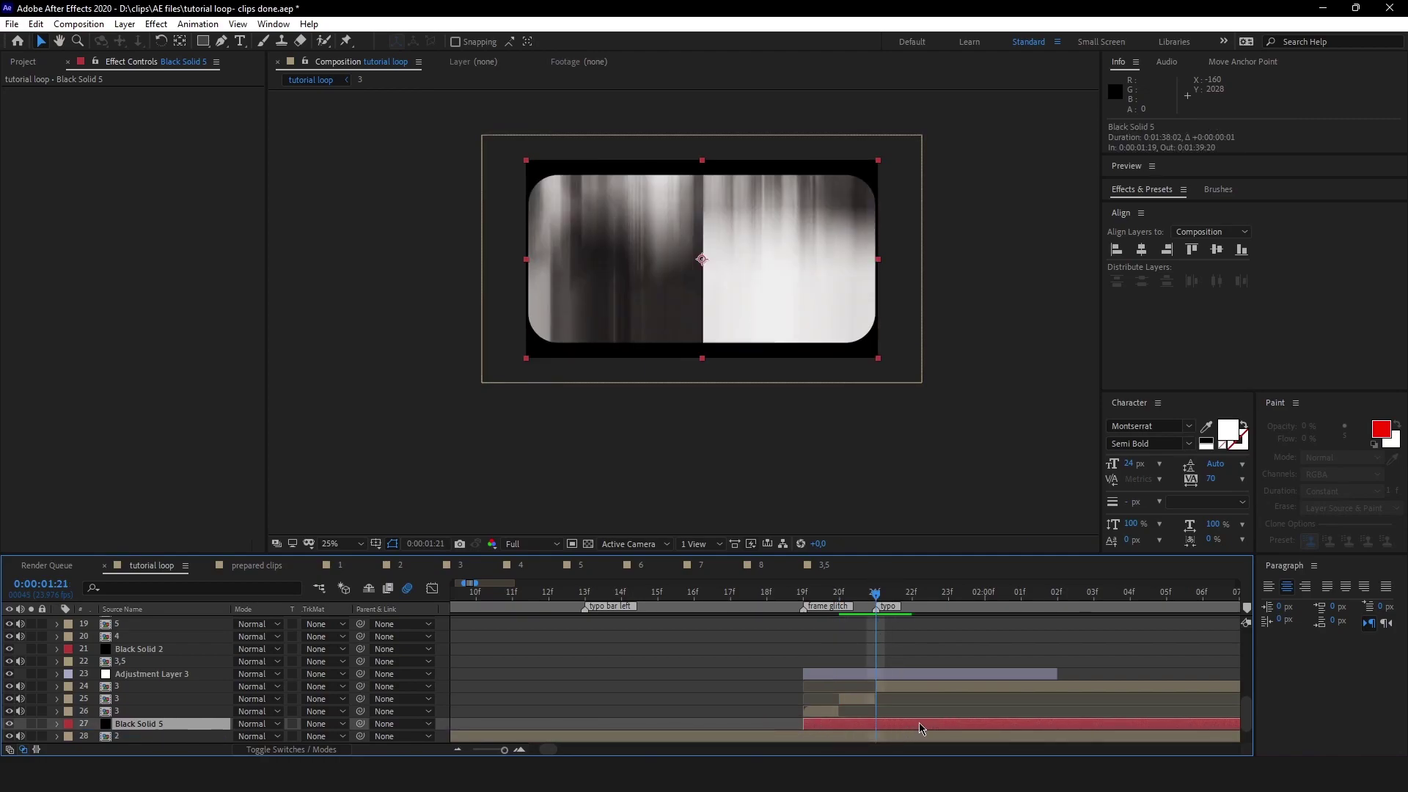
key("ctrl+shift+d")
key("Delete")
scroll(919, 725, "down", 1)
- Check the one-frame pieces of clip 3 at 0:00:01:20 and 0:00:01:19, and preview the frame glitch from 0:00:01:18
left_click(841, 592)
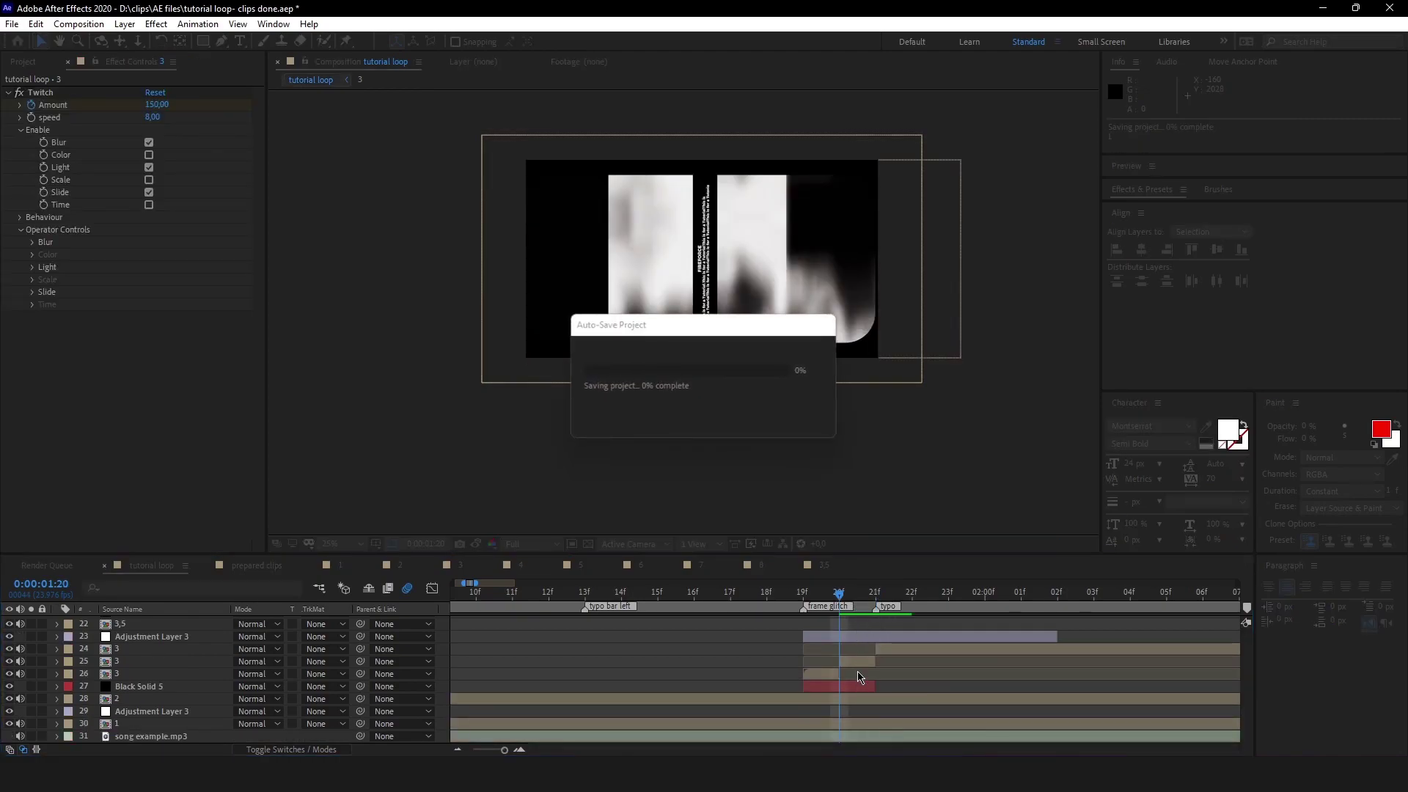
left_click(850, 665)
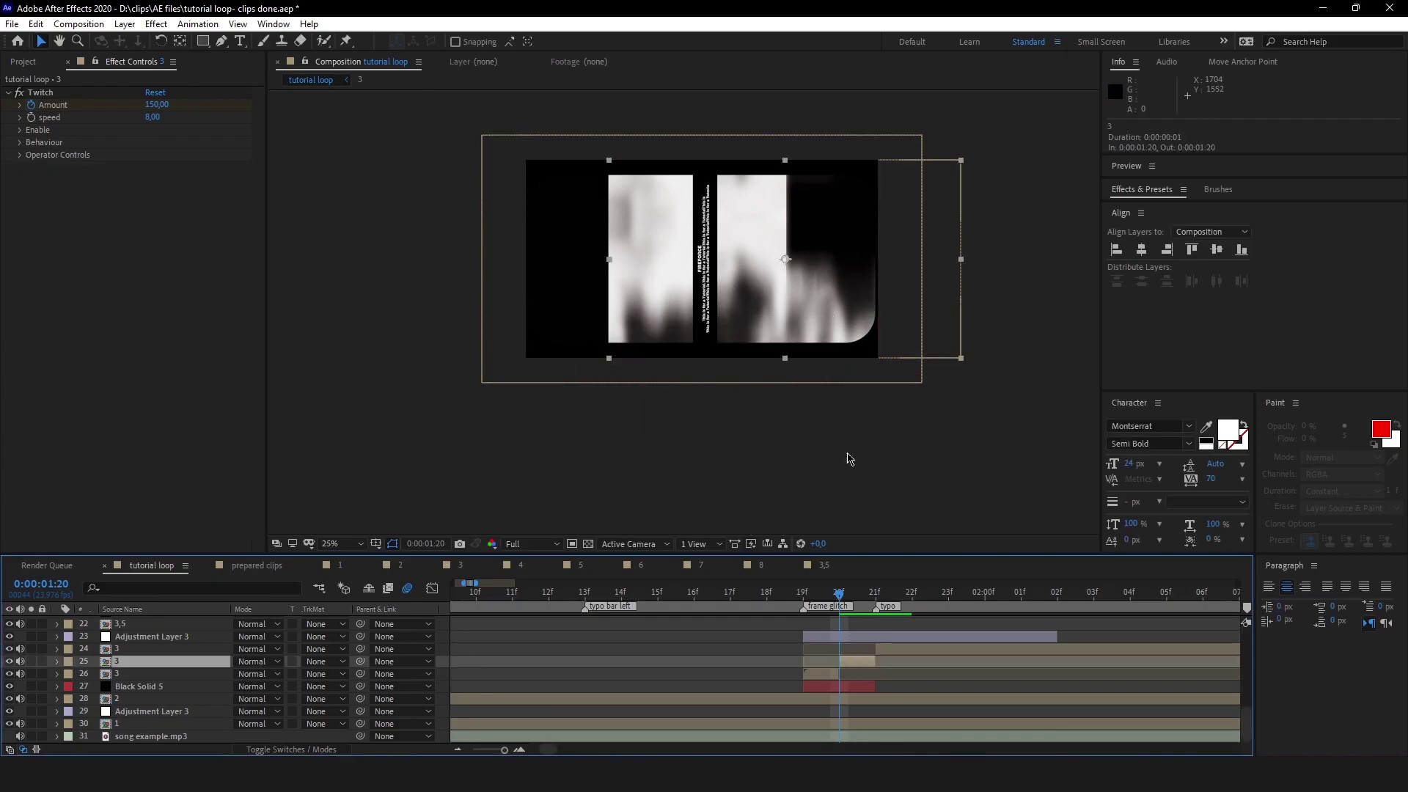
left_click(808, 593)
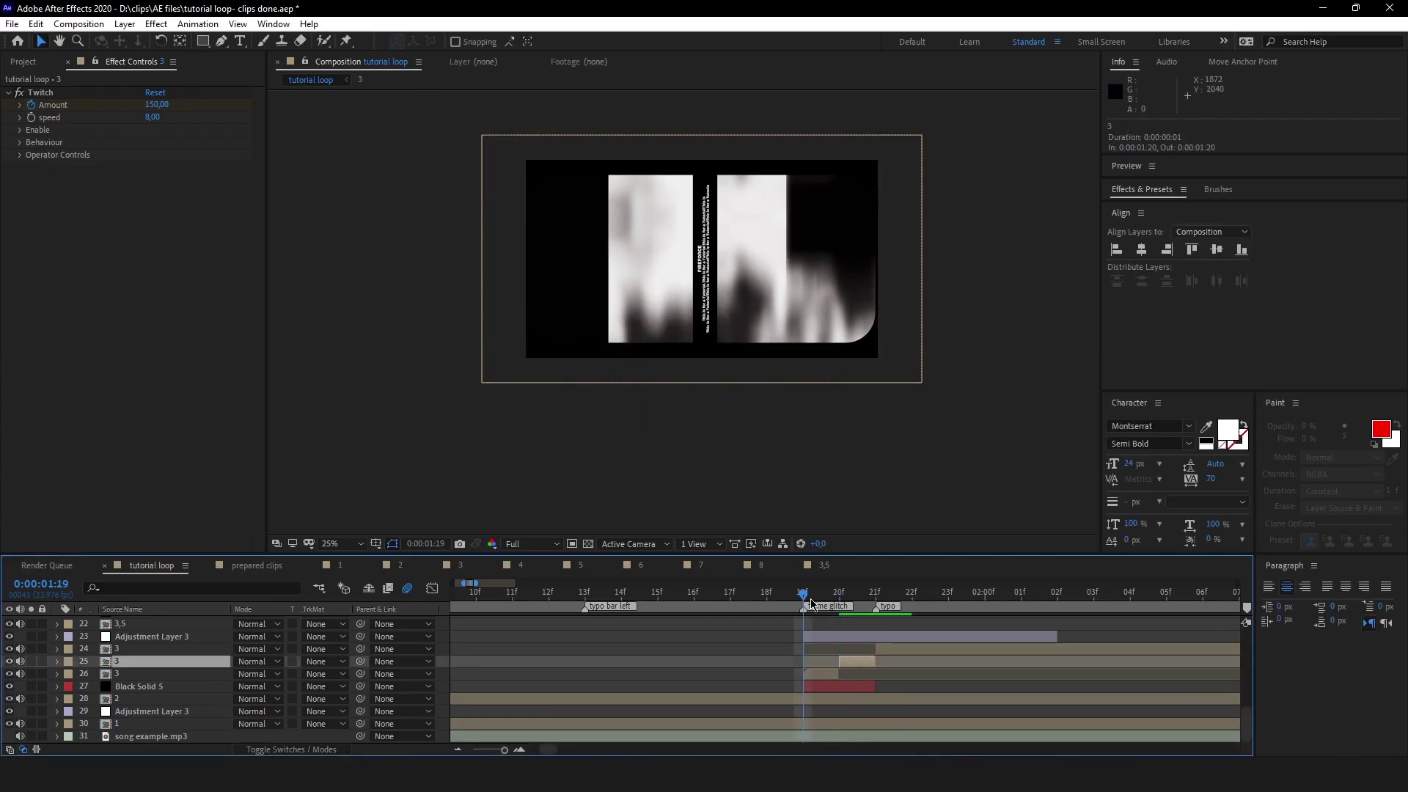
left_click(827, 674)
left_click(767, 593)
key("space")
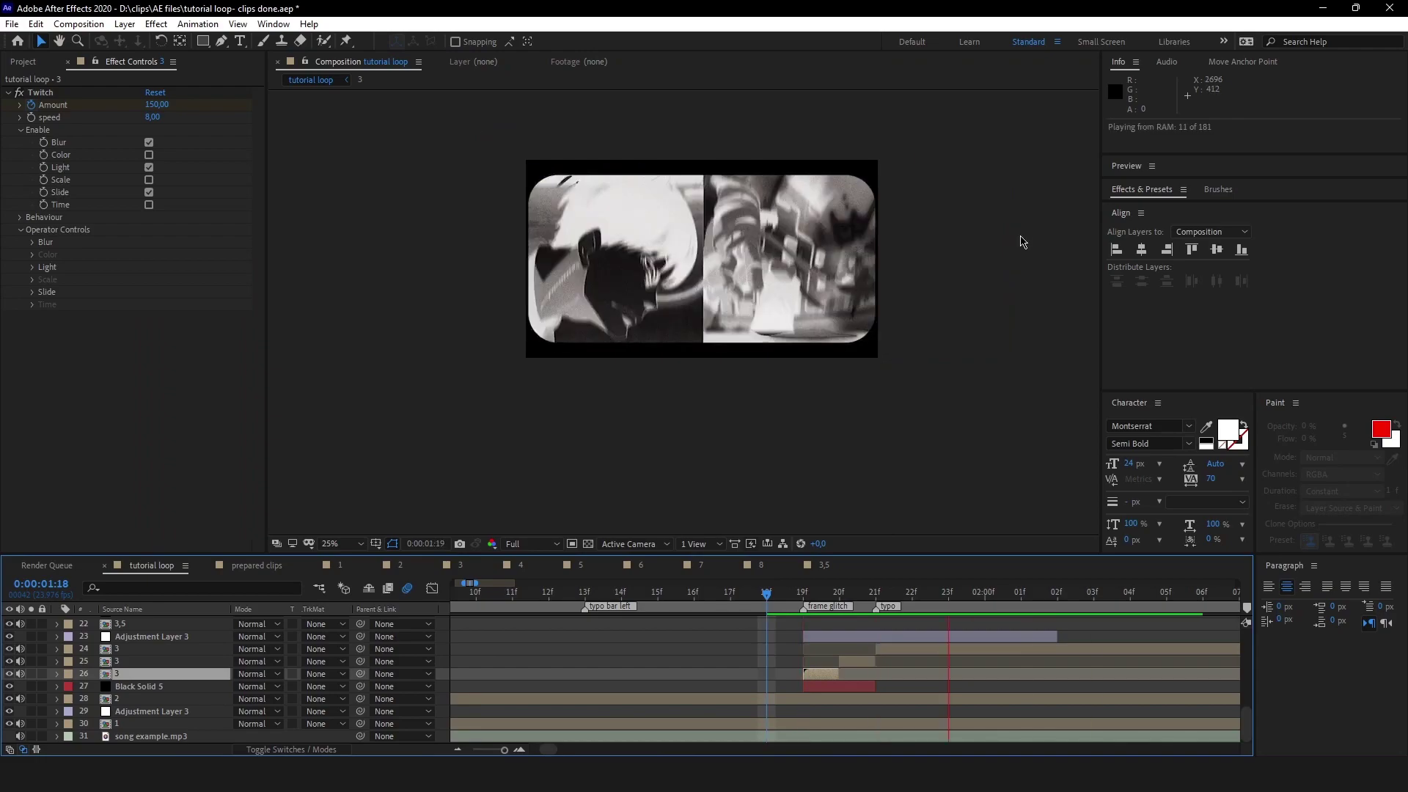
key("space")
scroll(678, 674, "down", 1)
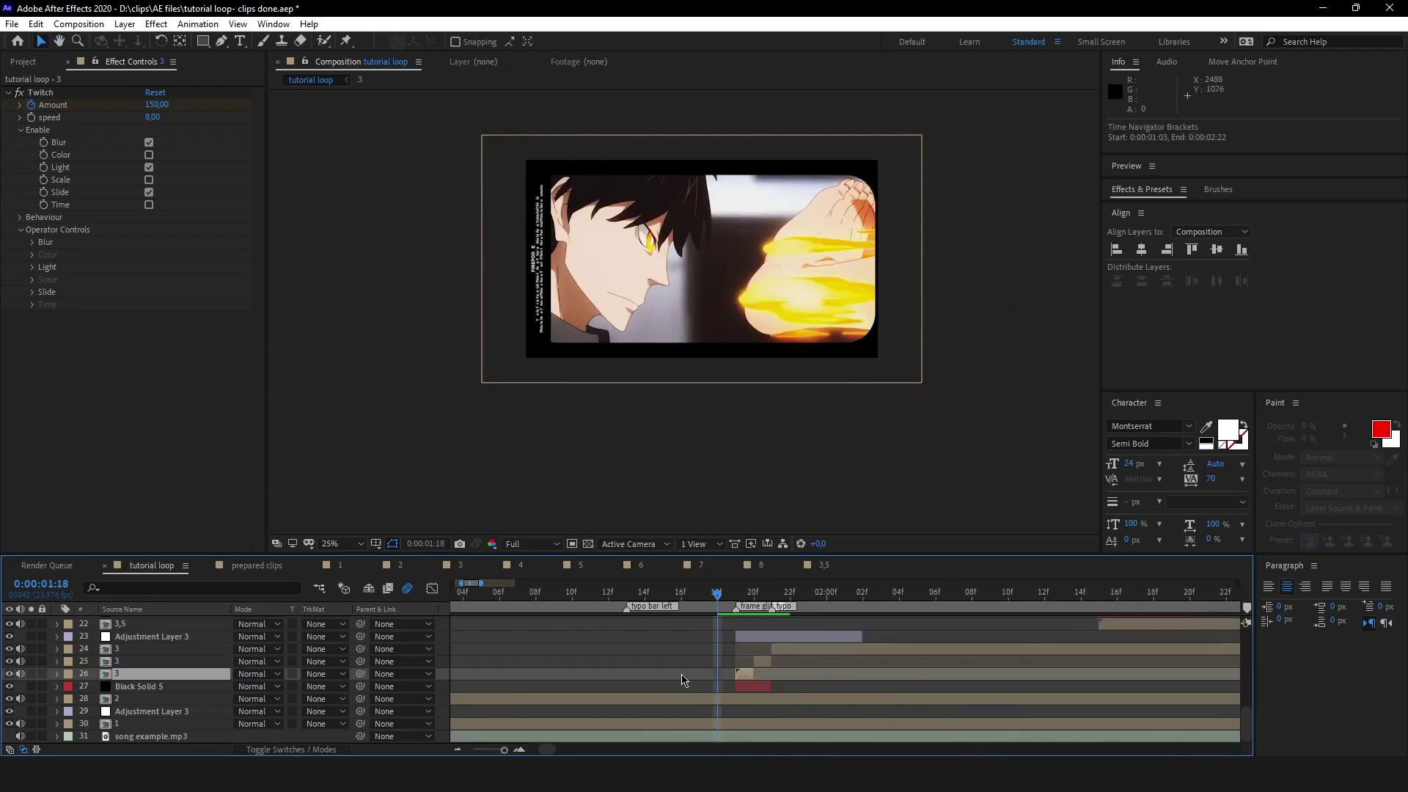
- At 0:00:01:21, add a text layer reading "FIREFORCE" directly above the Adjustment Layer 3 that spans this frame
left_click_drag(744, 591, 773, 594)
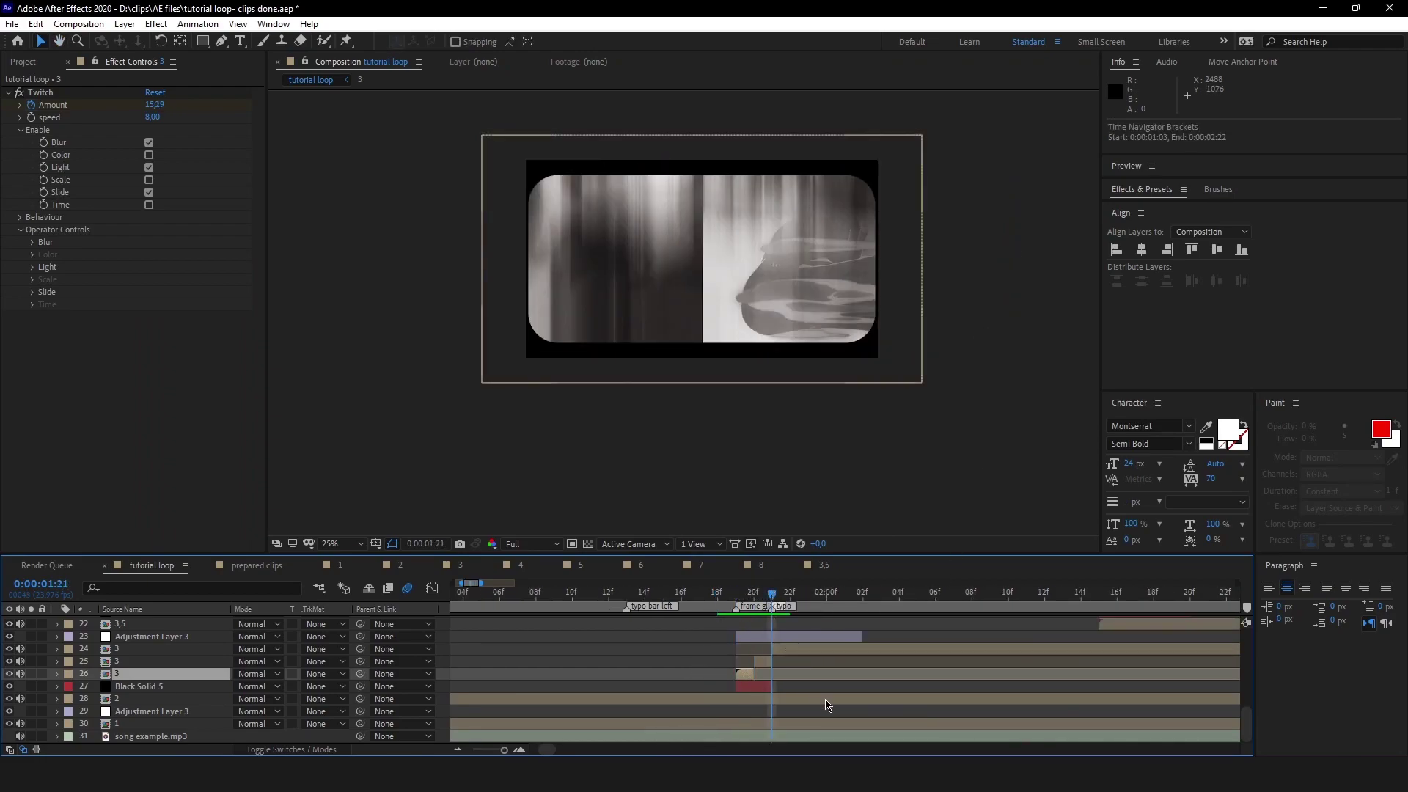
left_click(819, 652)
scroll(858, 675, "up", 2)
left_click(853, 705)
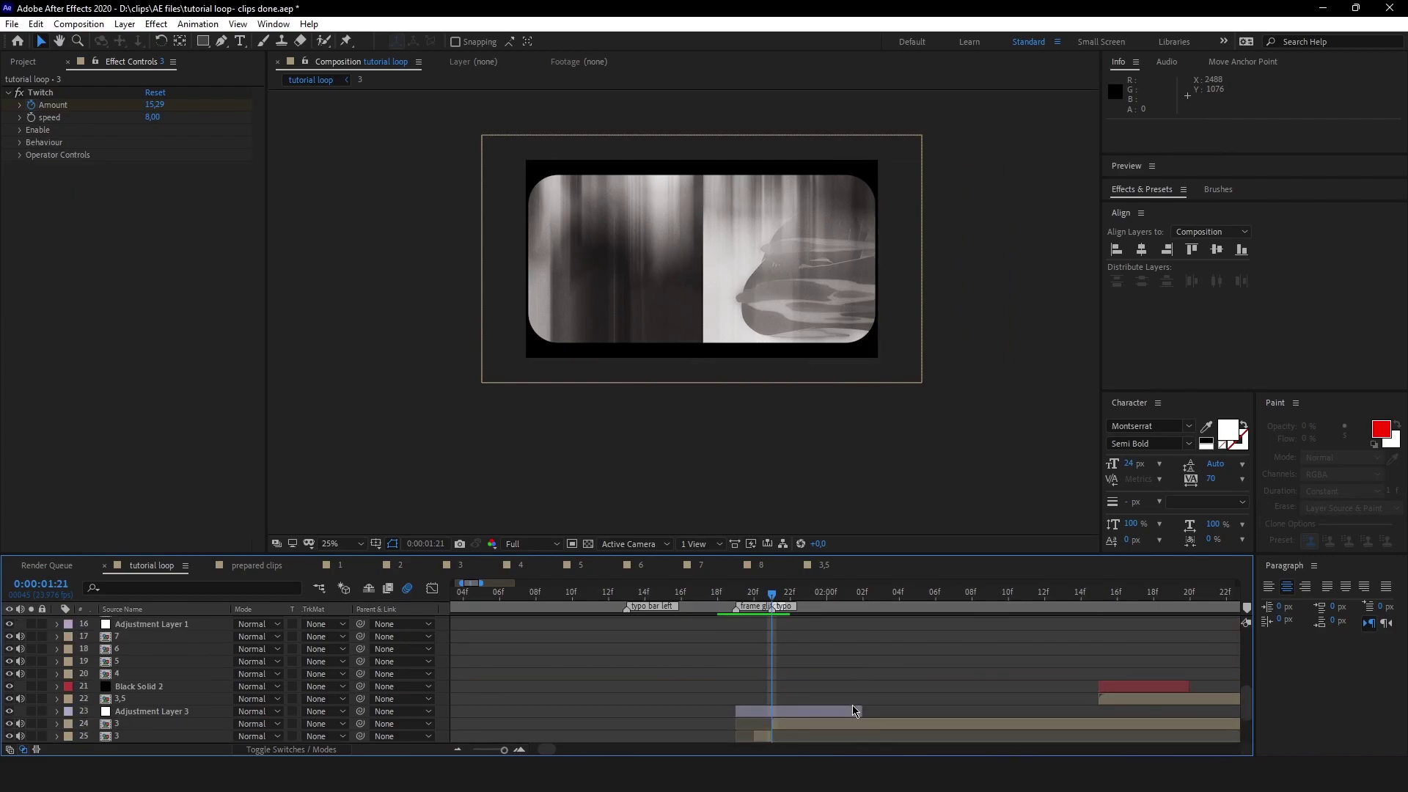
left_click(853, 708)
left_click(242, 43)
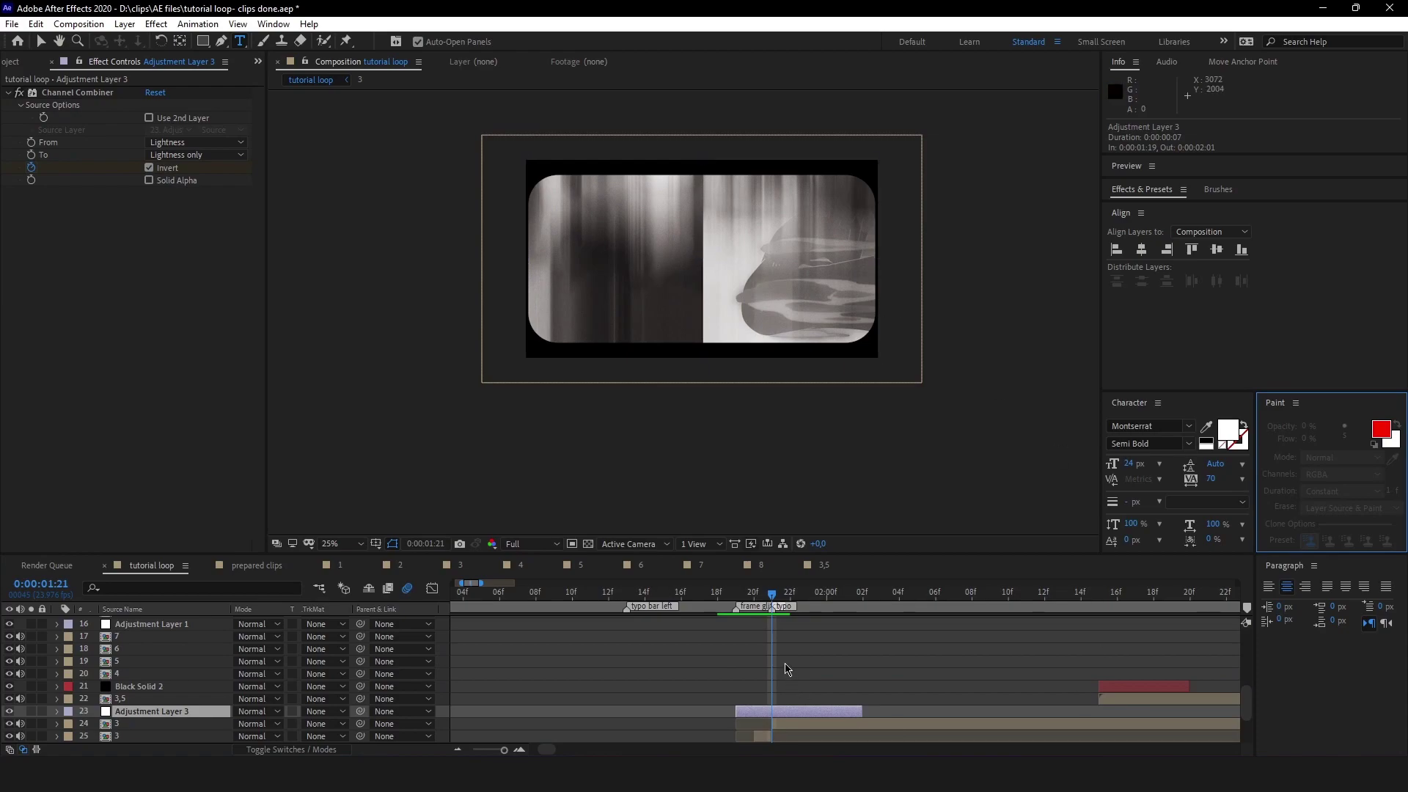
left_click(791, 294)
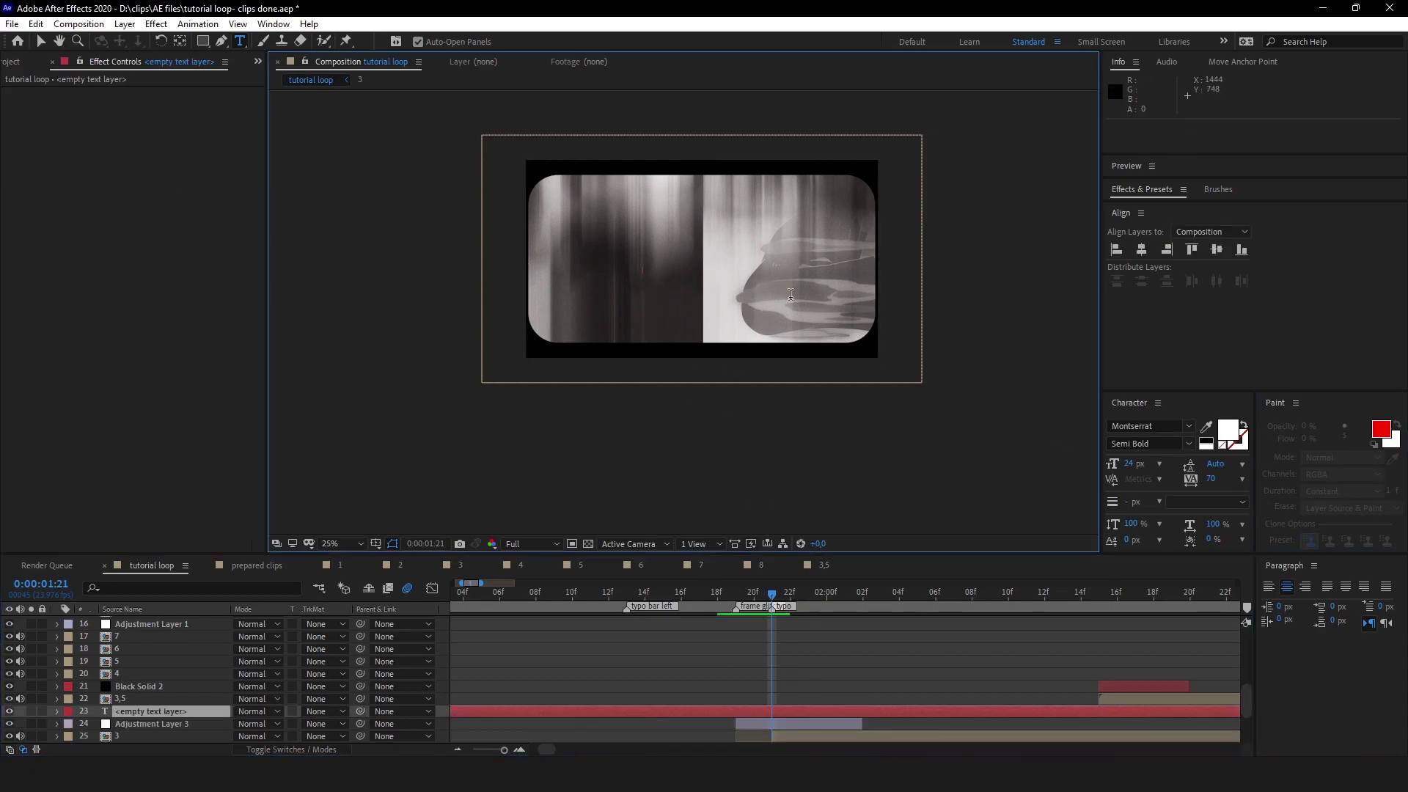
type("FIR")
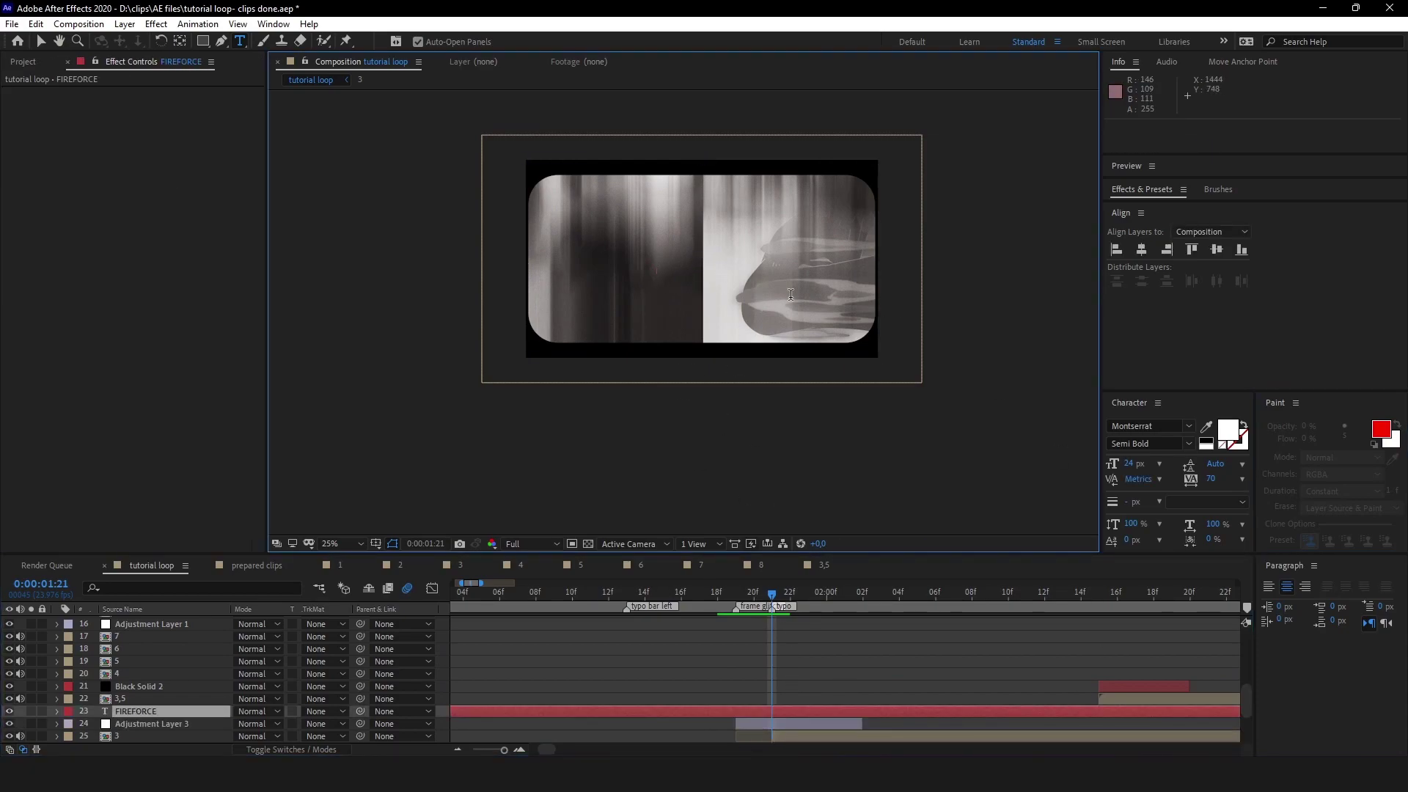
type("EFORCE")
left_click(41, 41)
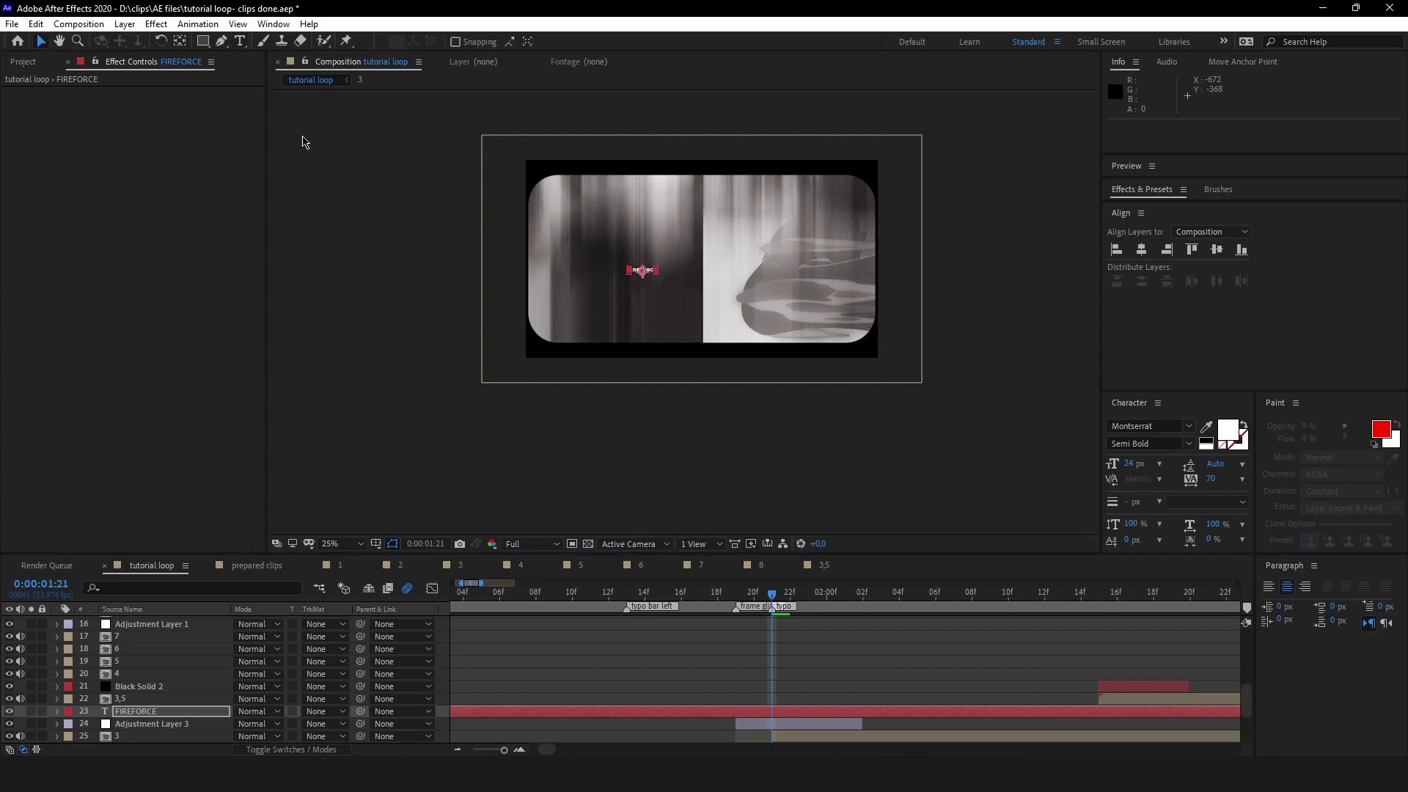
- Set the FIREFORCE text size to 50 px and center it horizontally and vertically in the composition
left_click(1134, 465)
type("50")
key("Return")
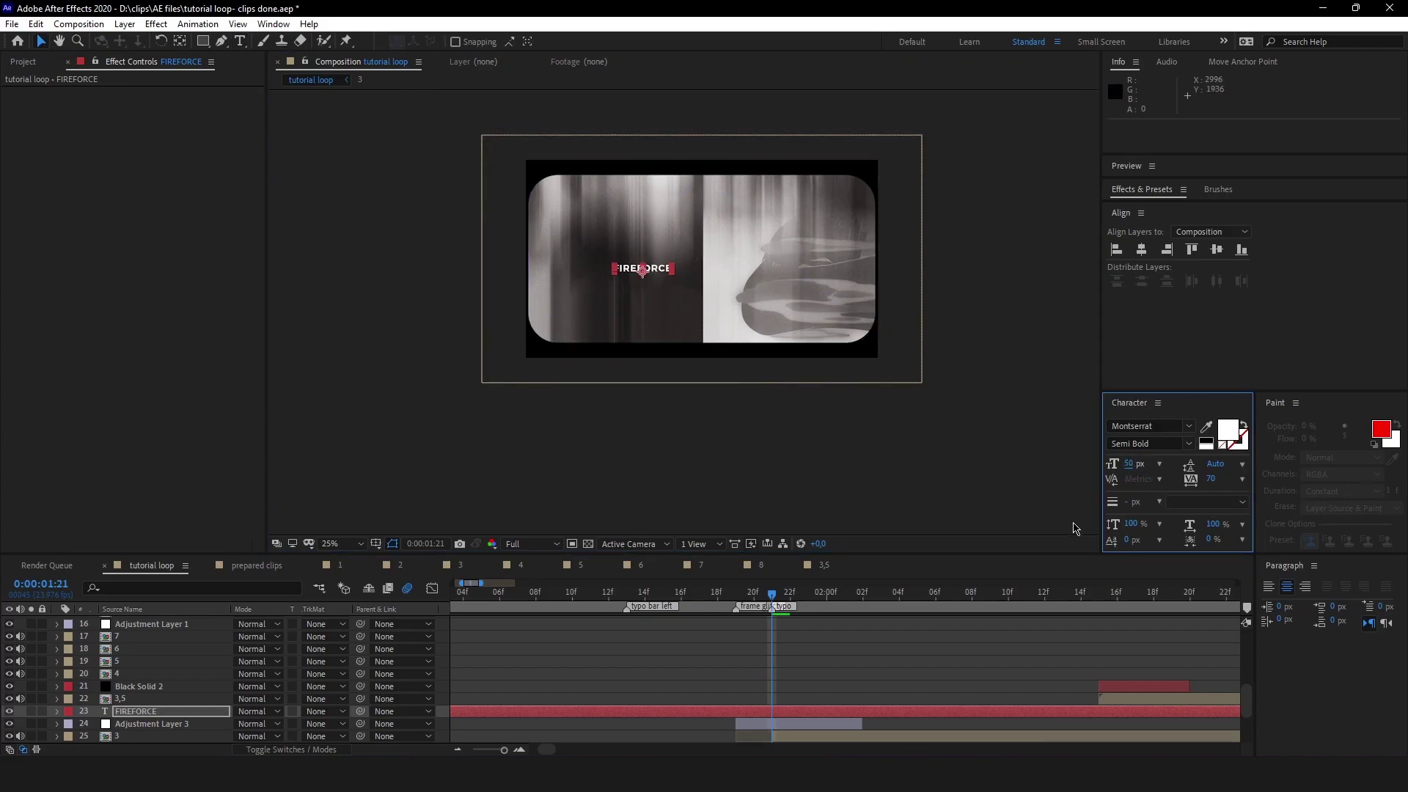
left_click(1141, 249)
left_click(1216, 249)
left_click(855, 669)
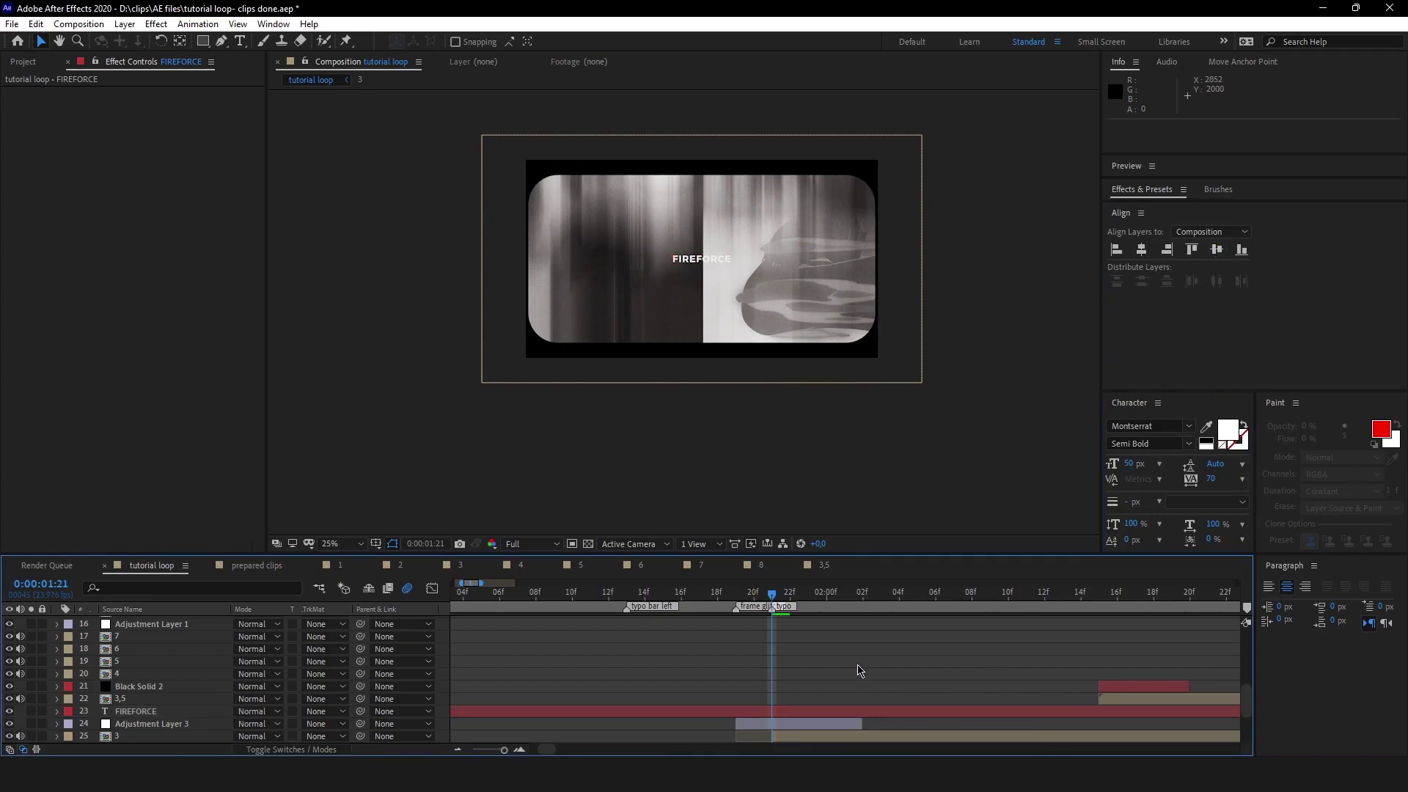
- Cut the FIREFORCE text layer down to the span from 0:00:01:21 to 0:00:02:15, removing the parts before and after
left_click(826, 712)
key("ctrl+shift+d")
key("ctrl+x")
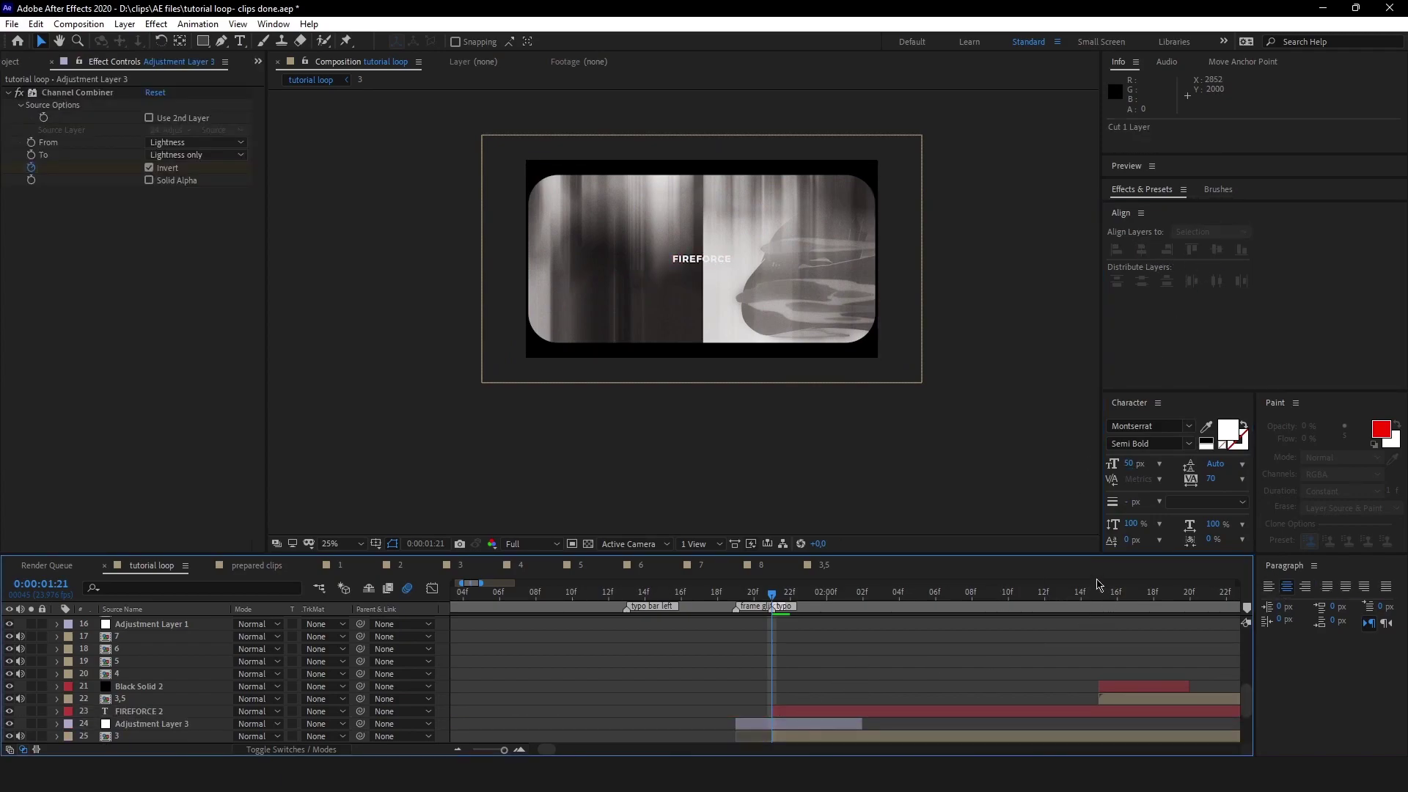
left_click(1098, 586)
left_click(1114, 713)
key("ctrl+shift+d")
key("ctrl+x")
- Return to 0:00:01:21 and add an Opacity text animator to the trimmed FIREFORCE layer
scroll(965, 661, "down", 3)
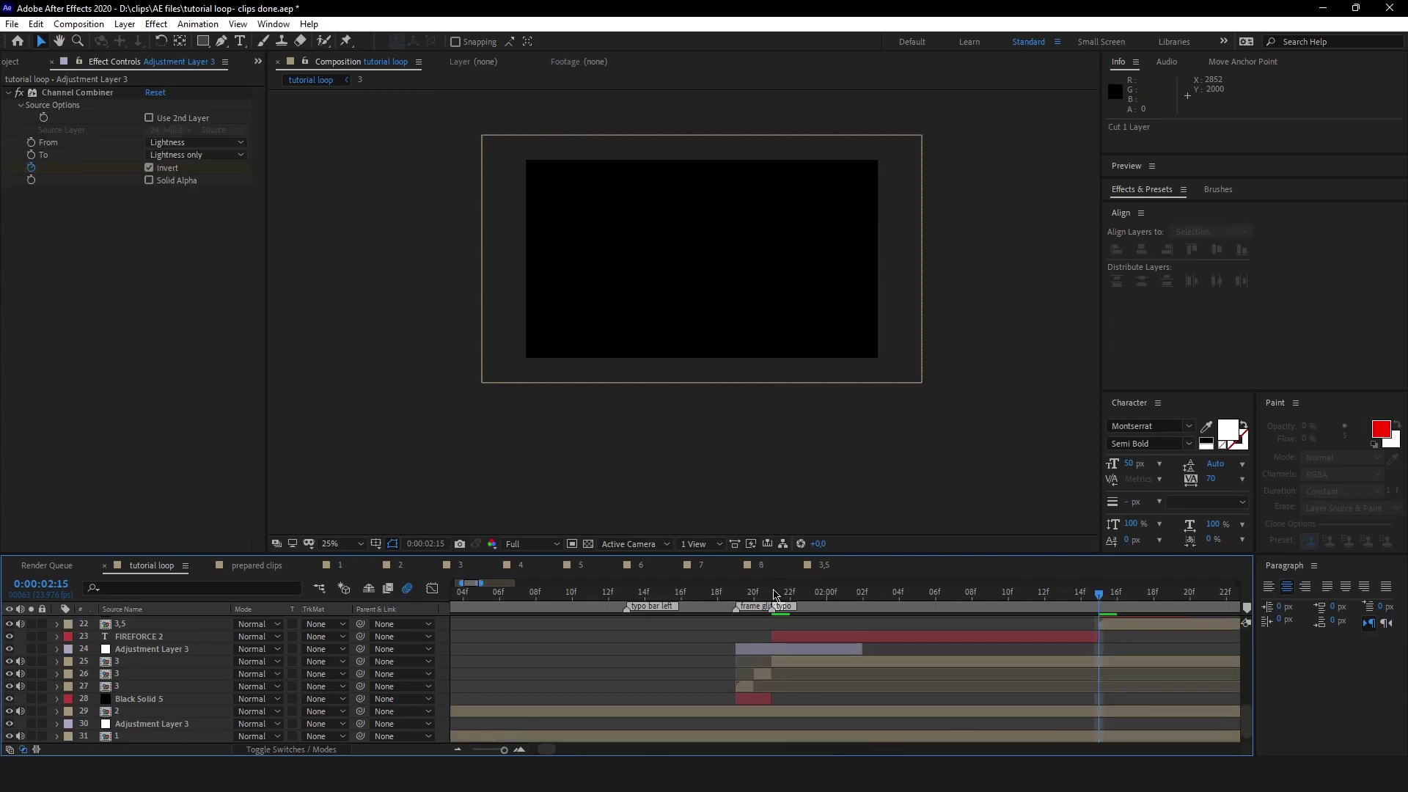
left_click(771, 592)
left_click(804, 636)
left_click(58, 636)
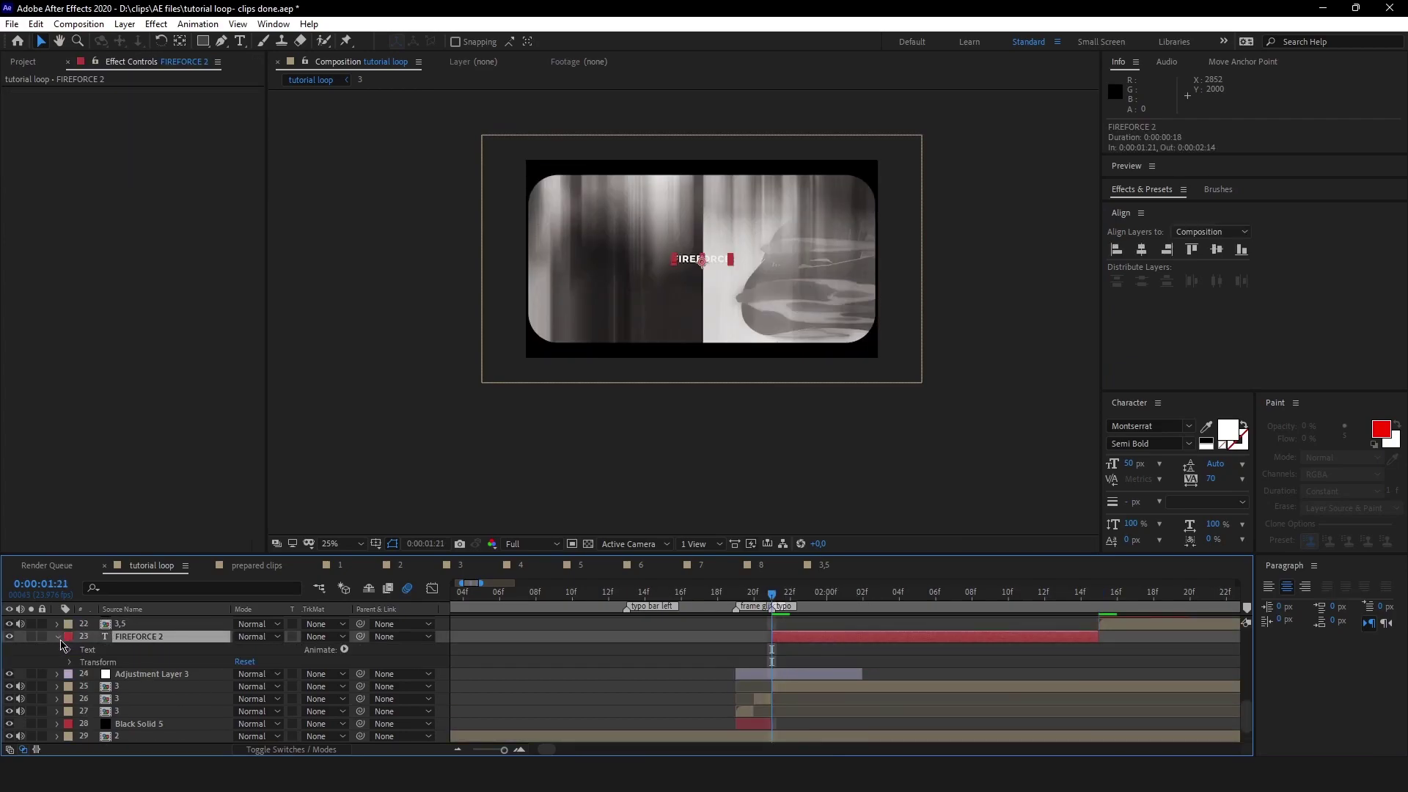
left_click(344, 649)
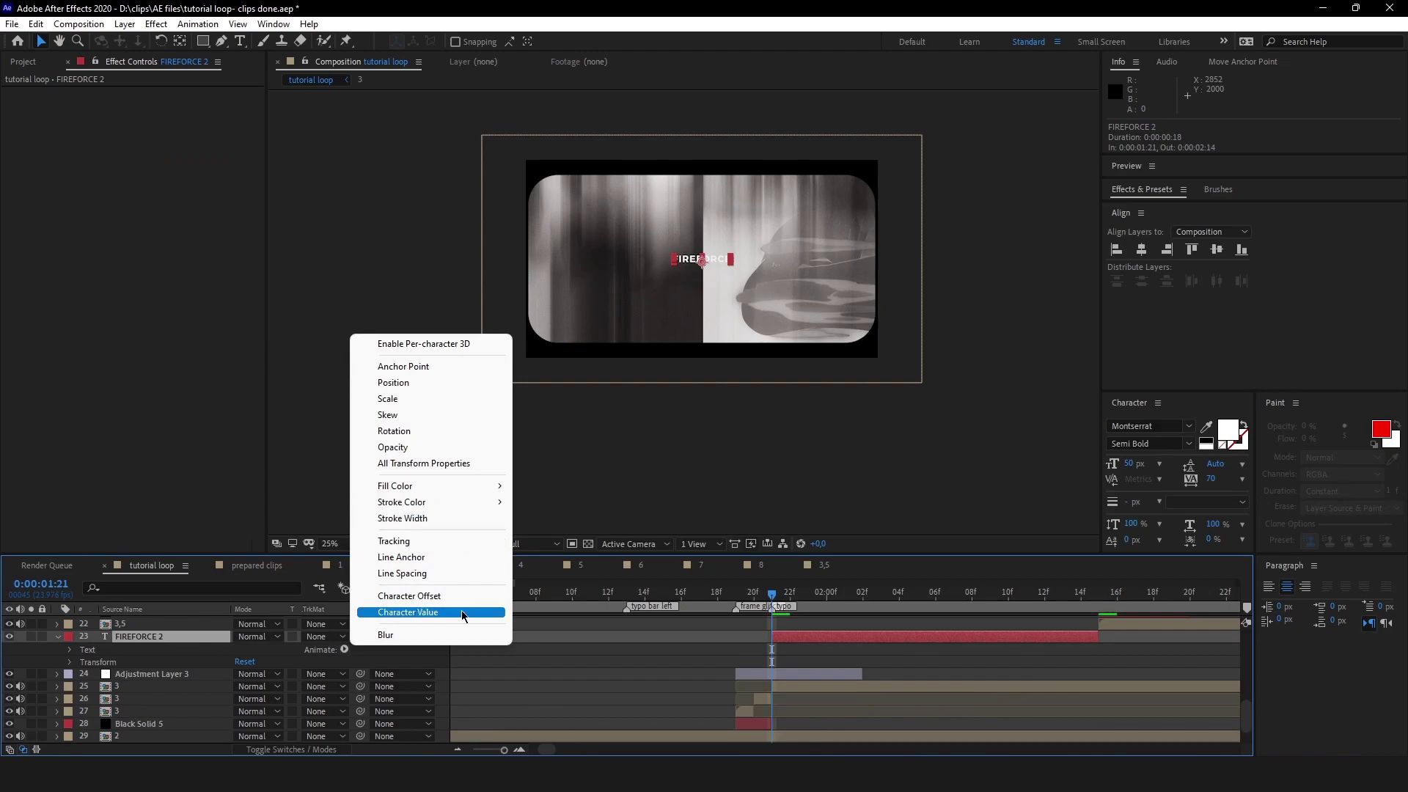
left_click(409, 448)
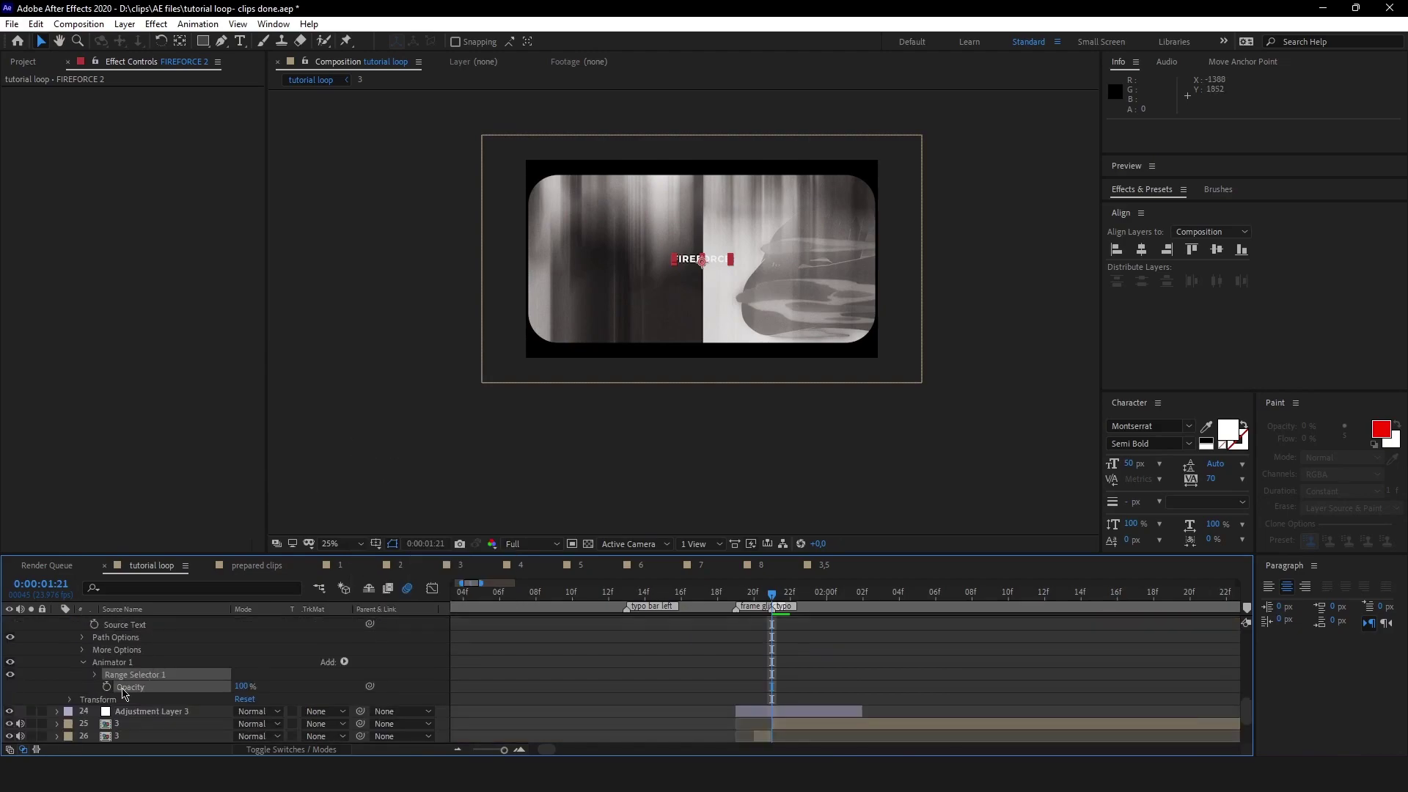
- Set the FIREFORCE text animator's Opacity to 0%
left_click(206, 688)
left_click_drag(225, 685, 117, 685)
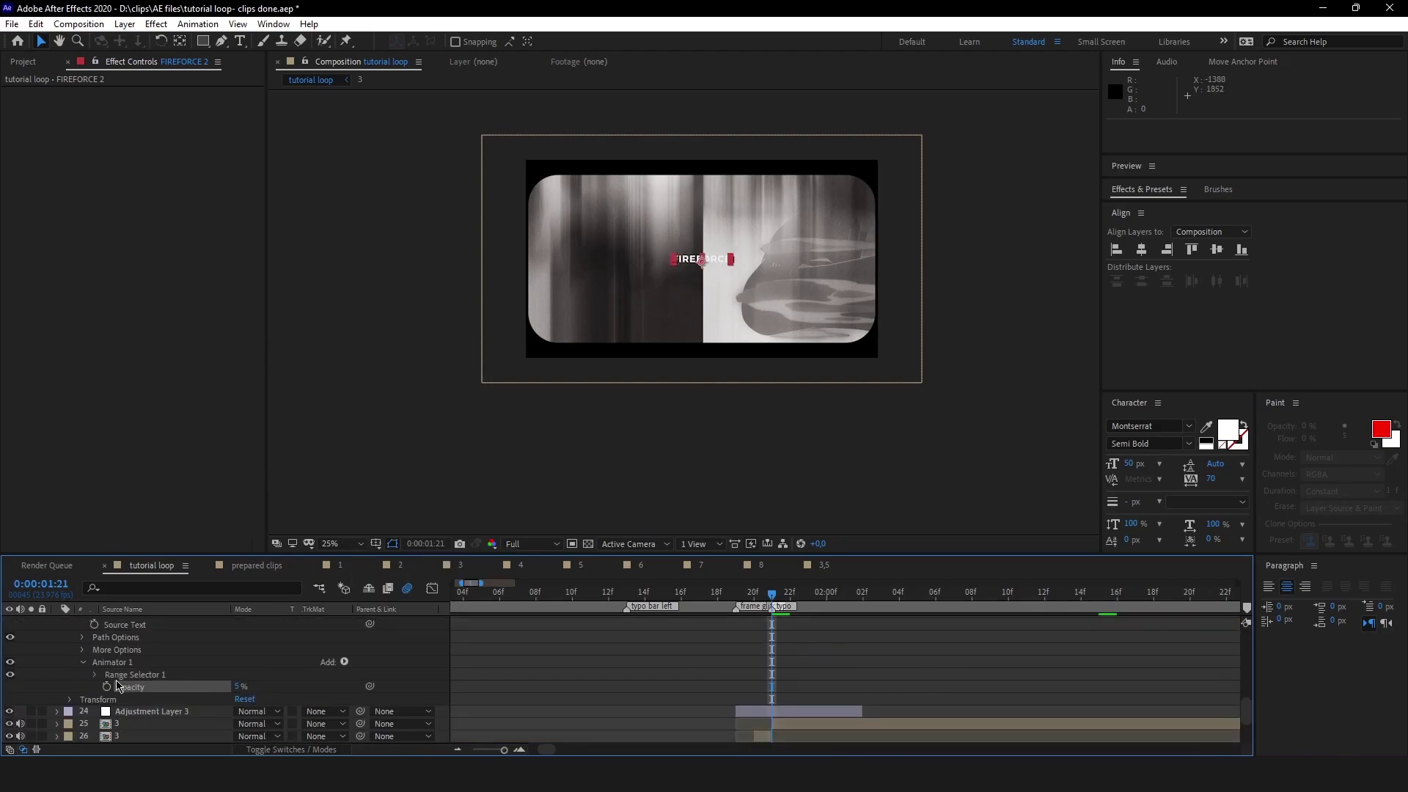
left_click_drag(236, 685, 93, 680)
- In the animator's advanced range selector options, set Smoothness to 0% and turn Randomize Order on
left_click(94, 675)
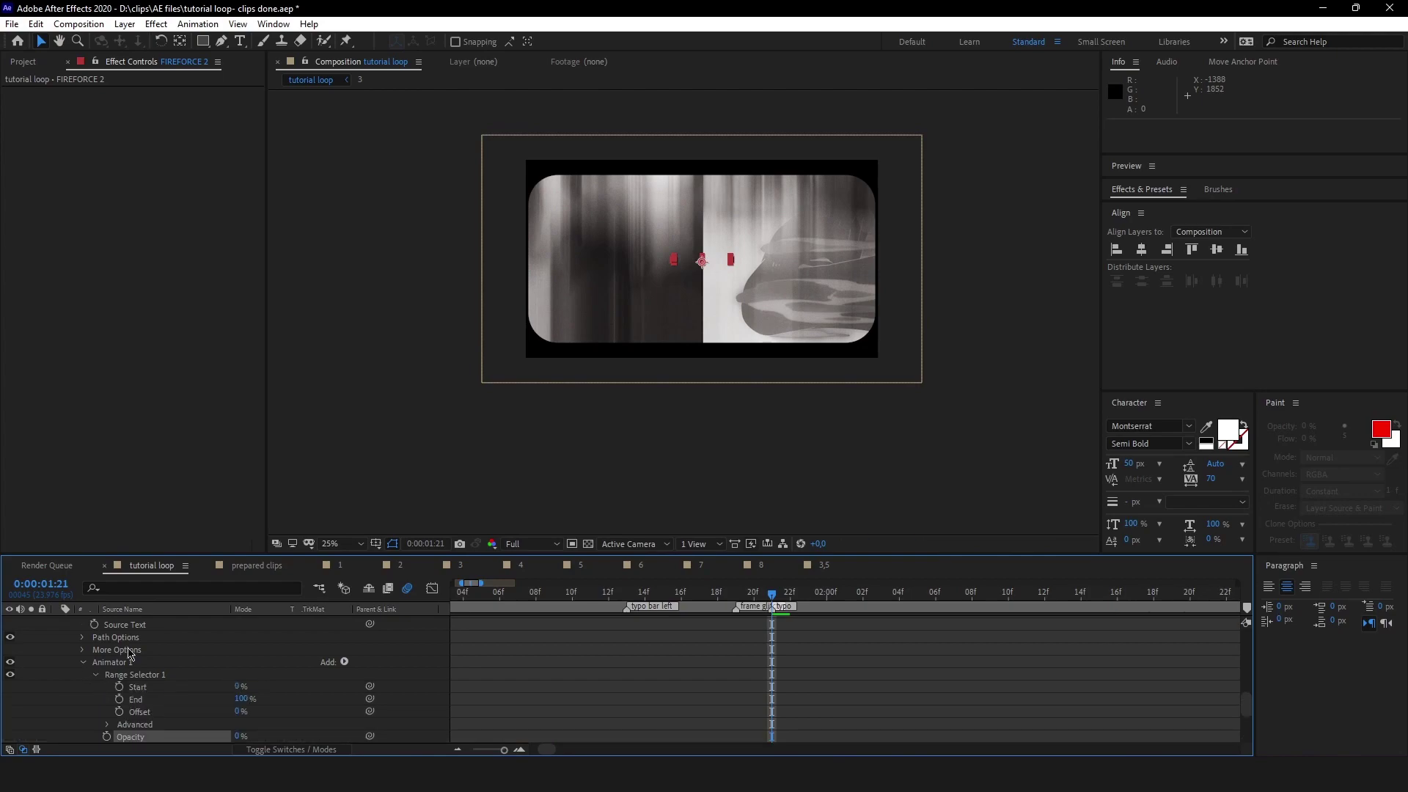
scroll(200, 655, "down", 3)
left_click(108, 650)
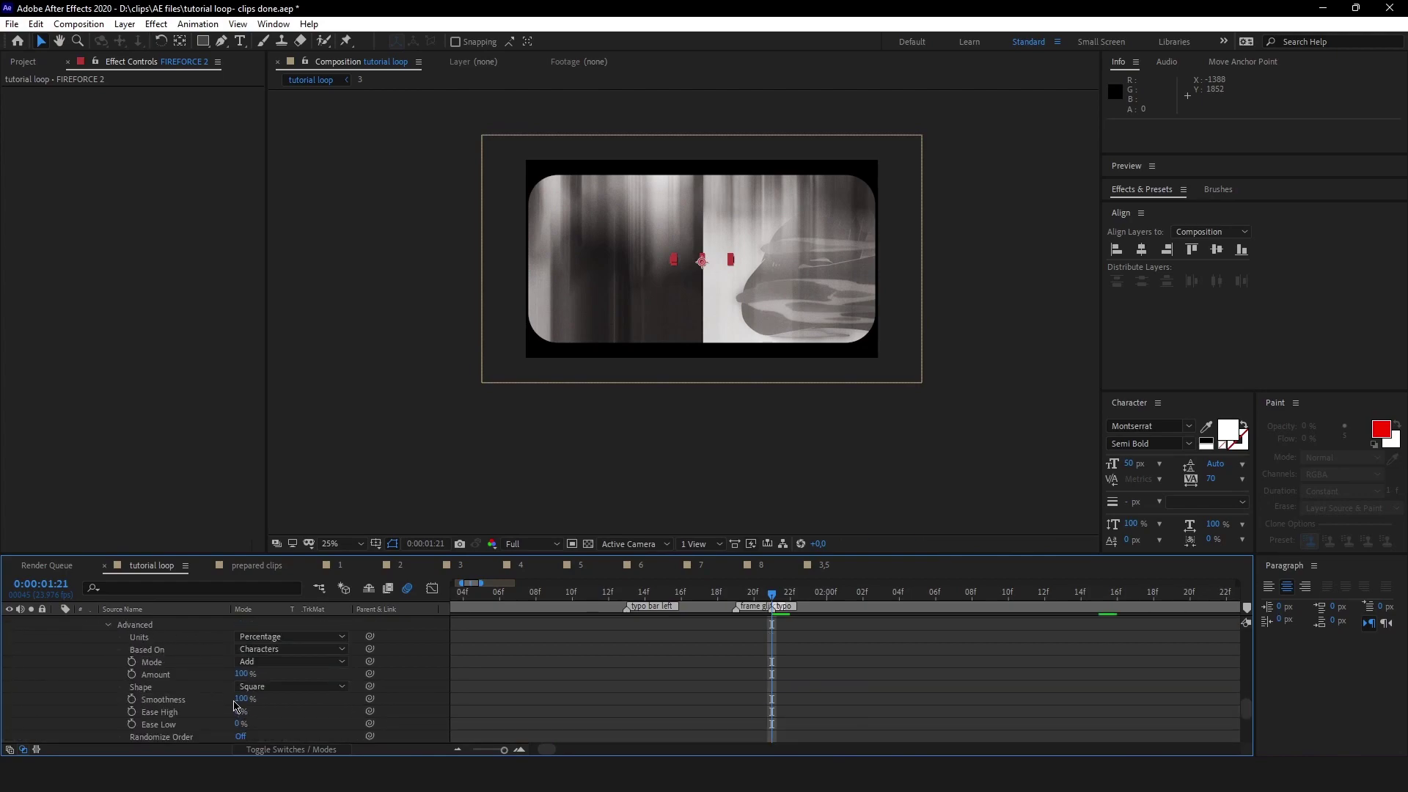
left_click_drag(234, 702, 103, 693)
scroll(154, 700, "down", 1)
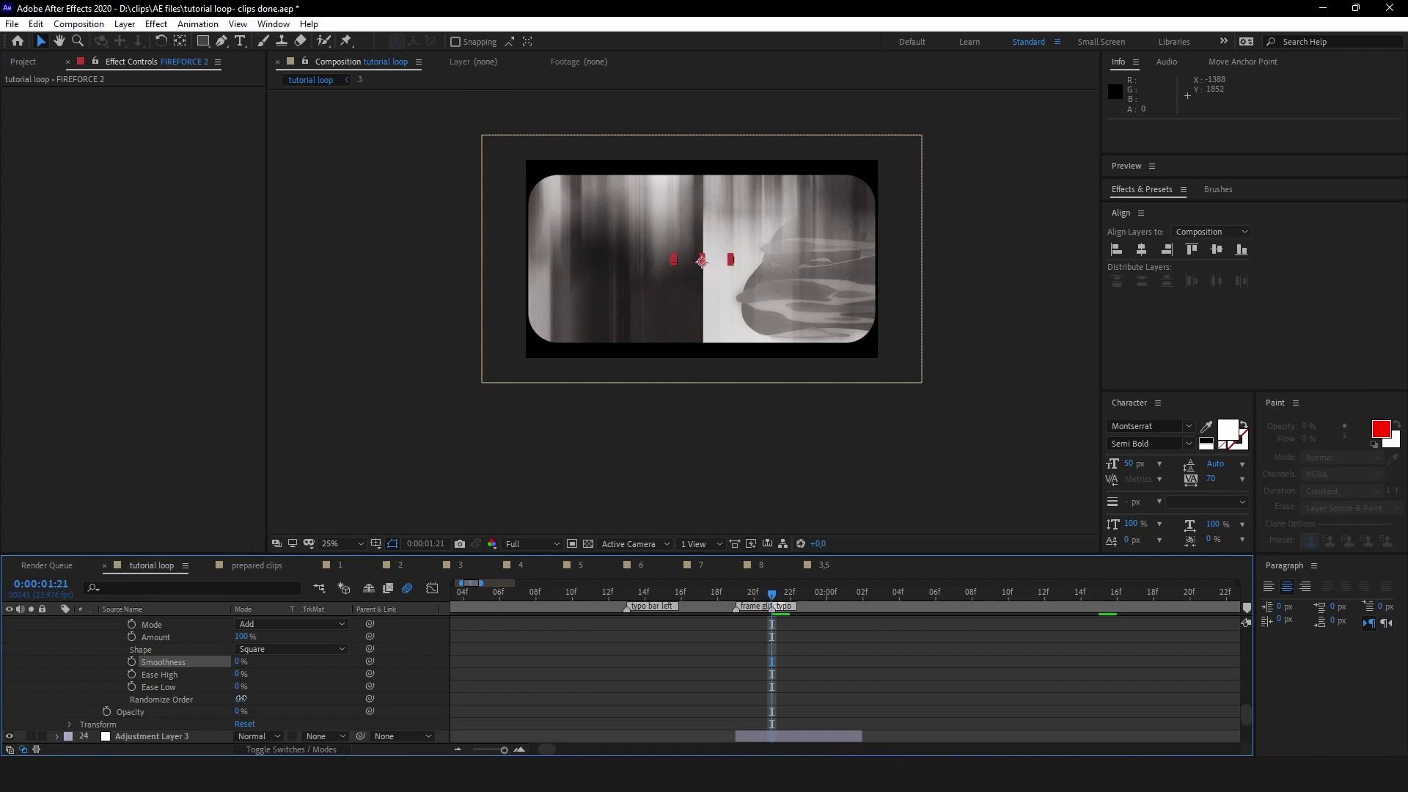
- Animate the Random Seed with keyframes from 0:00:01:21 to a value of 30 at 0:00:02:10
scroll(788, 665, "up", 5)
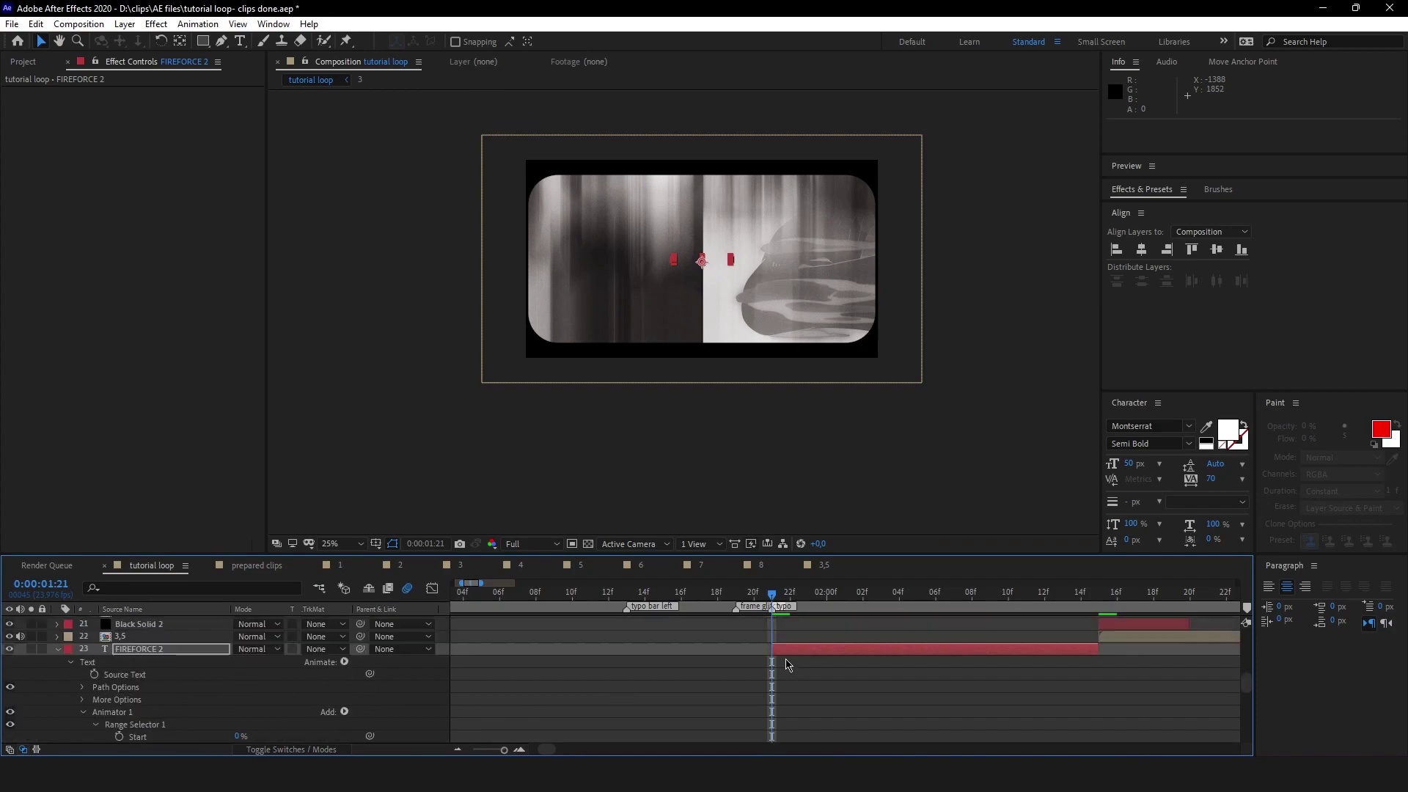
left_click(1008, 594)
scroll(242, 697, "down", 5)
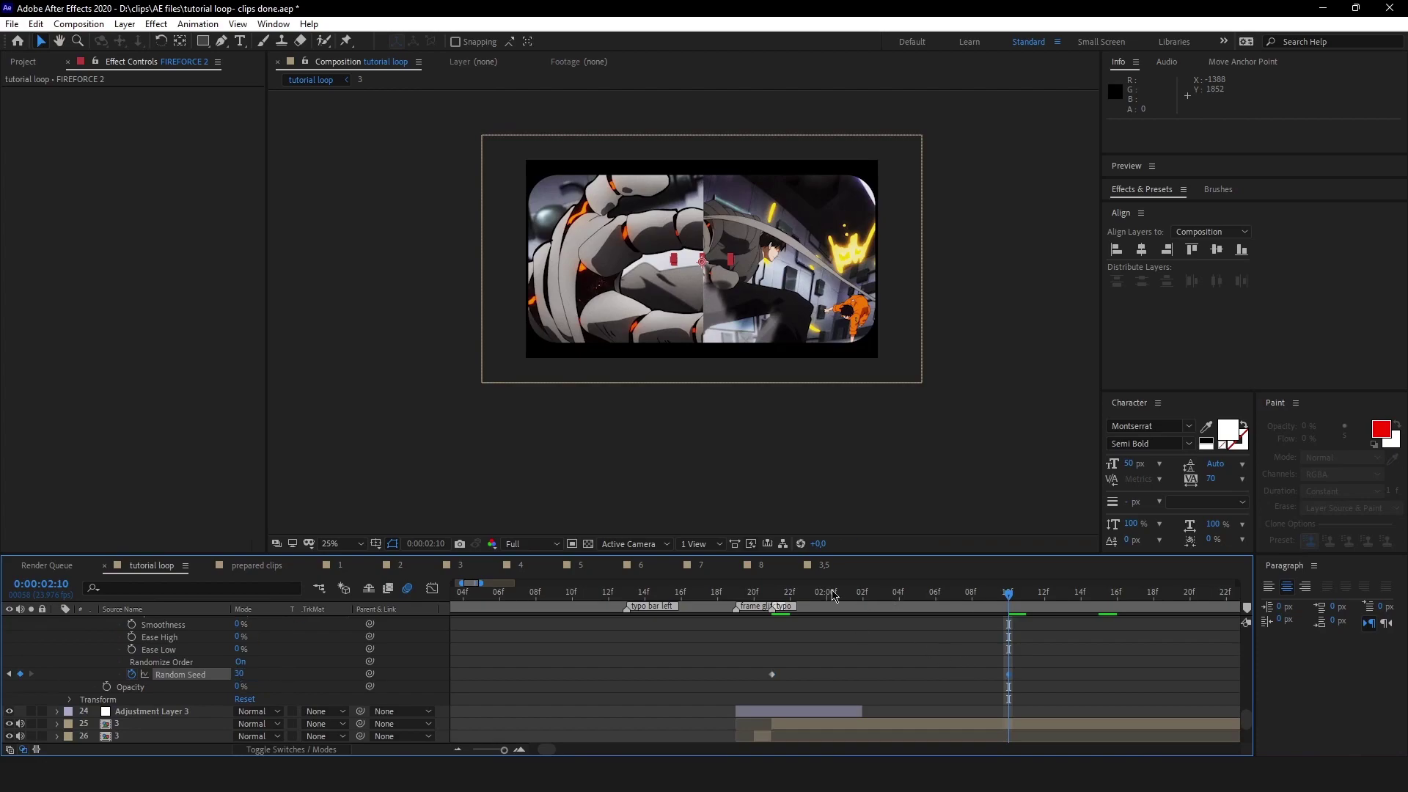
- Keyframe the range selector's End from 100% at 0:00:01:21 down to near 0% at 0:00:02:10, and preview the title
left_click(773, 597)
scroll(792, 653, "up", 2)
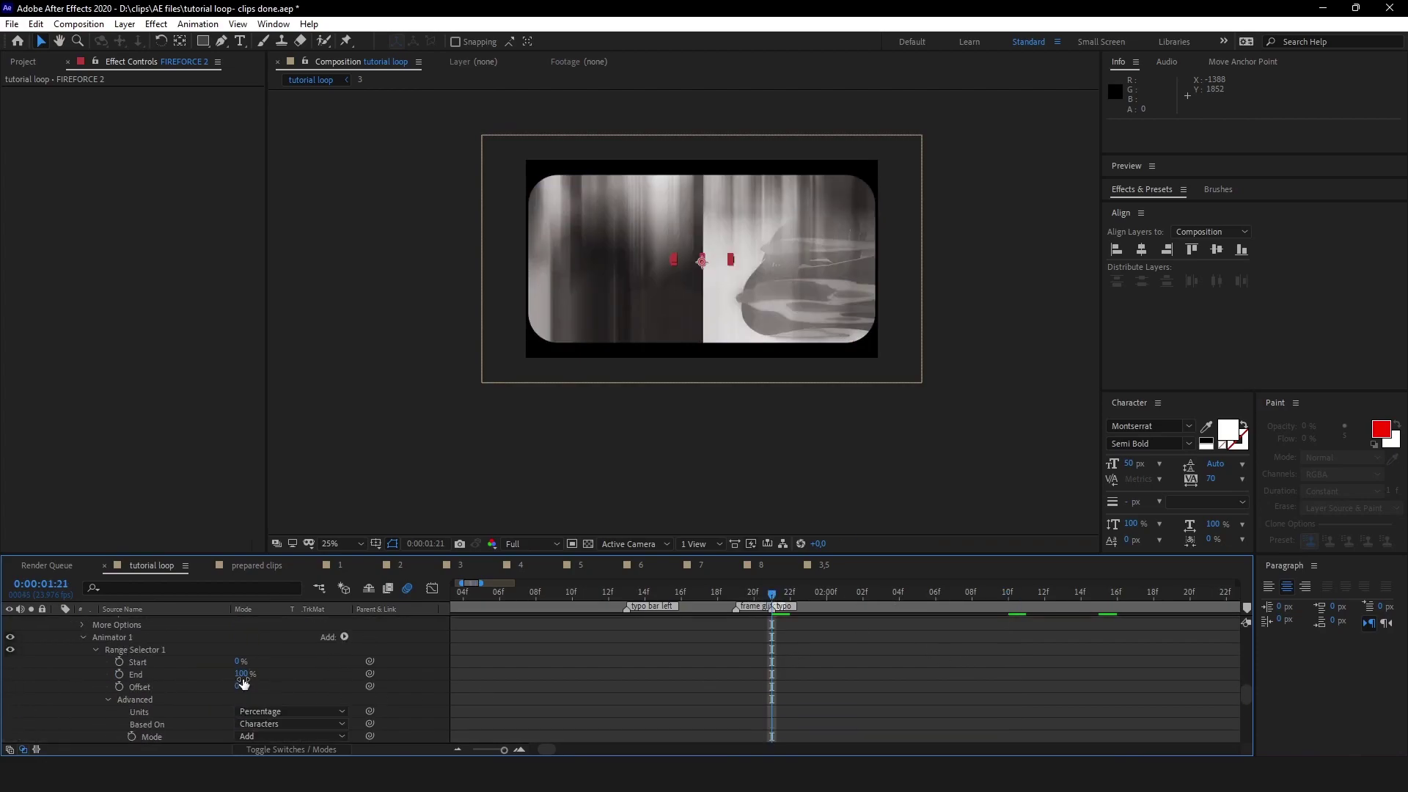
left_click(119, 674)
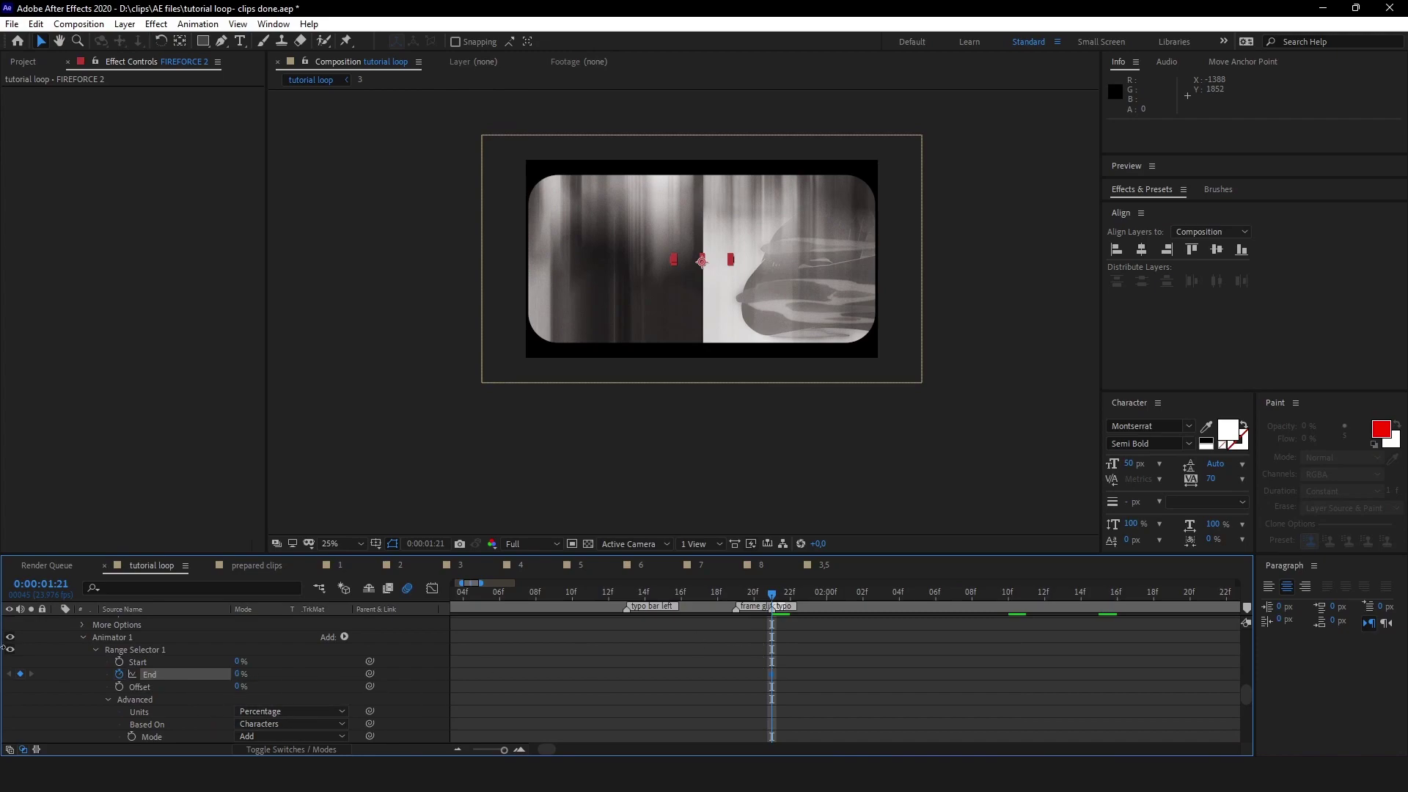
left_click_drag(239, 675, 588, 689)
scroll(1015, 663, "up", 3)
scroll(1015, 654, "down", 3)
left_click(1012, 595)
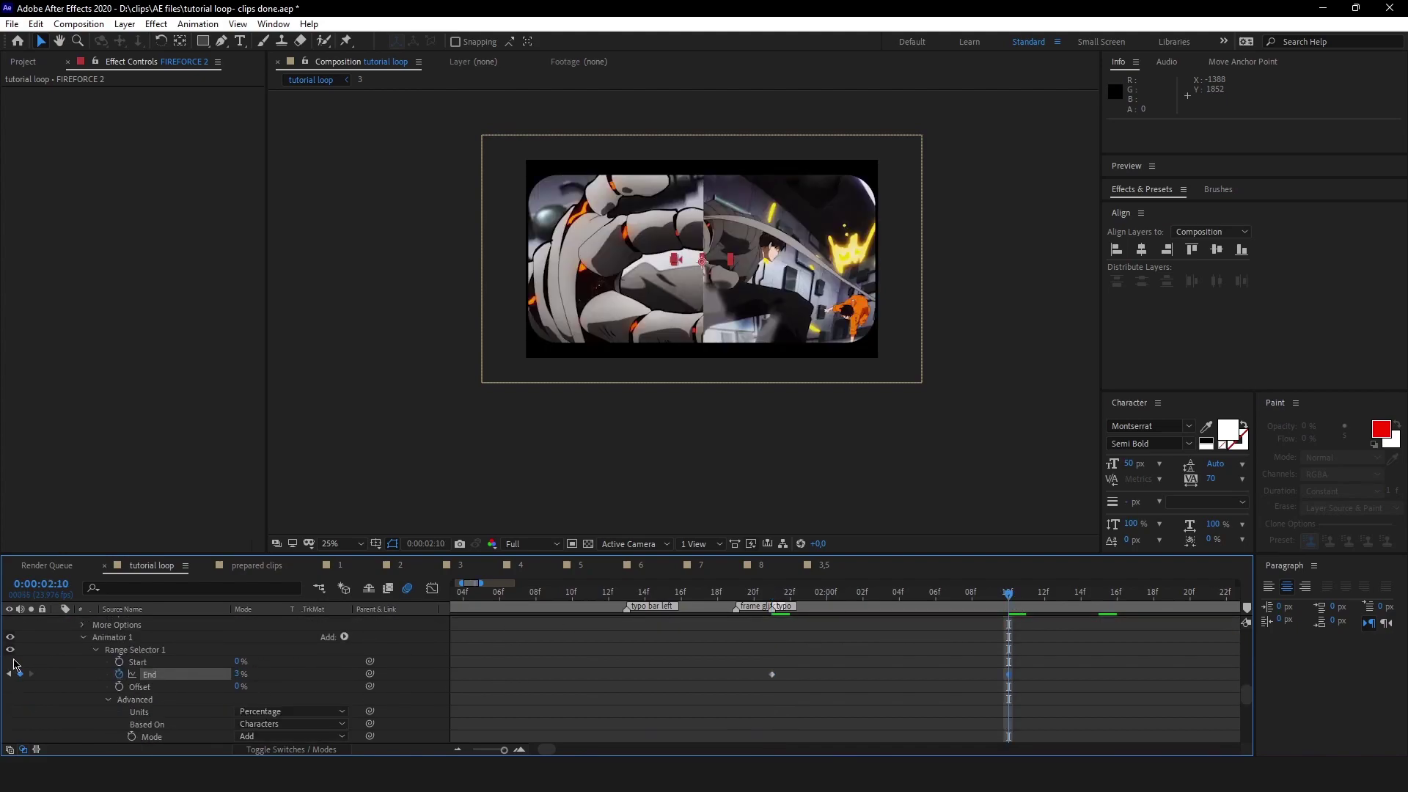
scroll(814, 641, "up", 3)
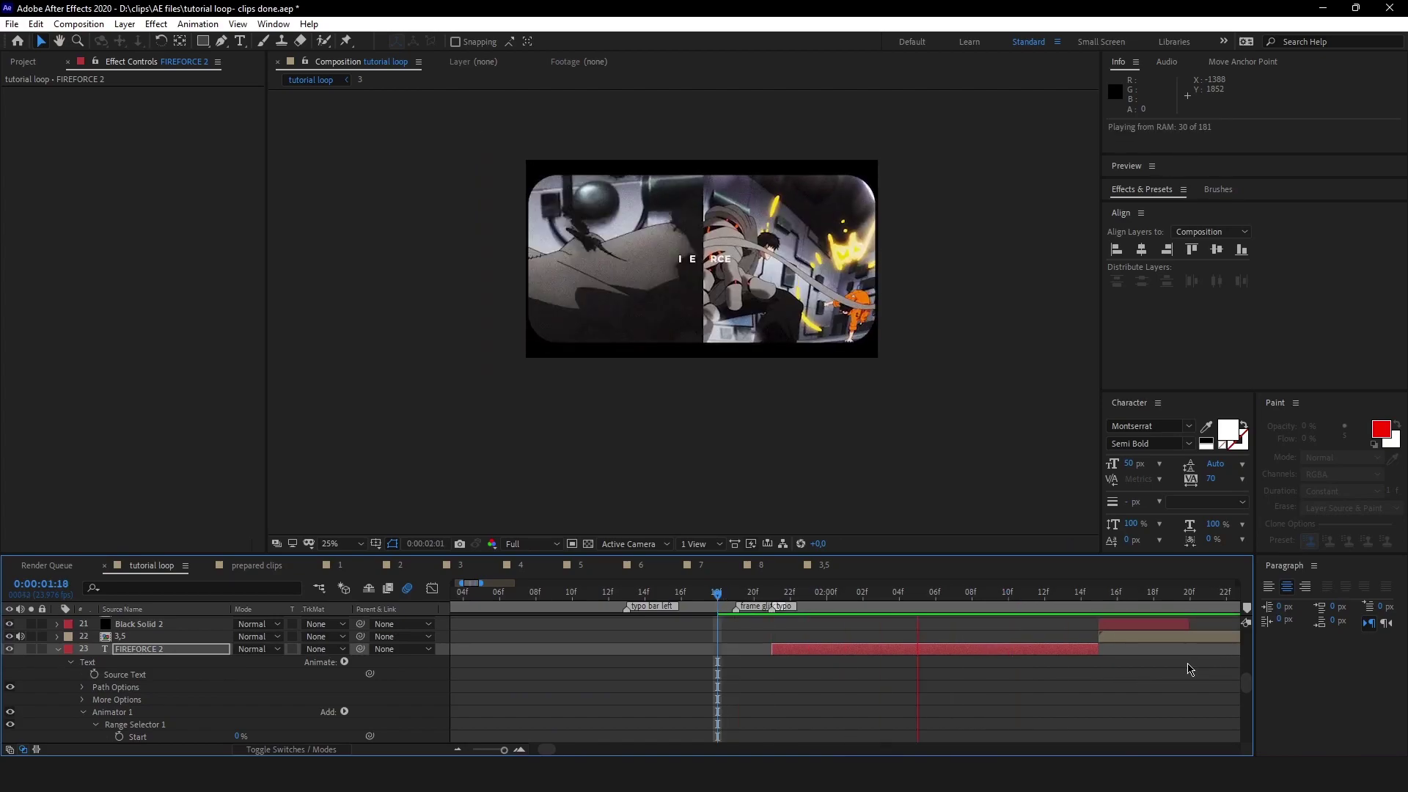
scroll(616, 660, "down", 2)
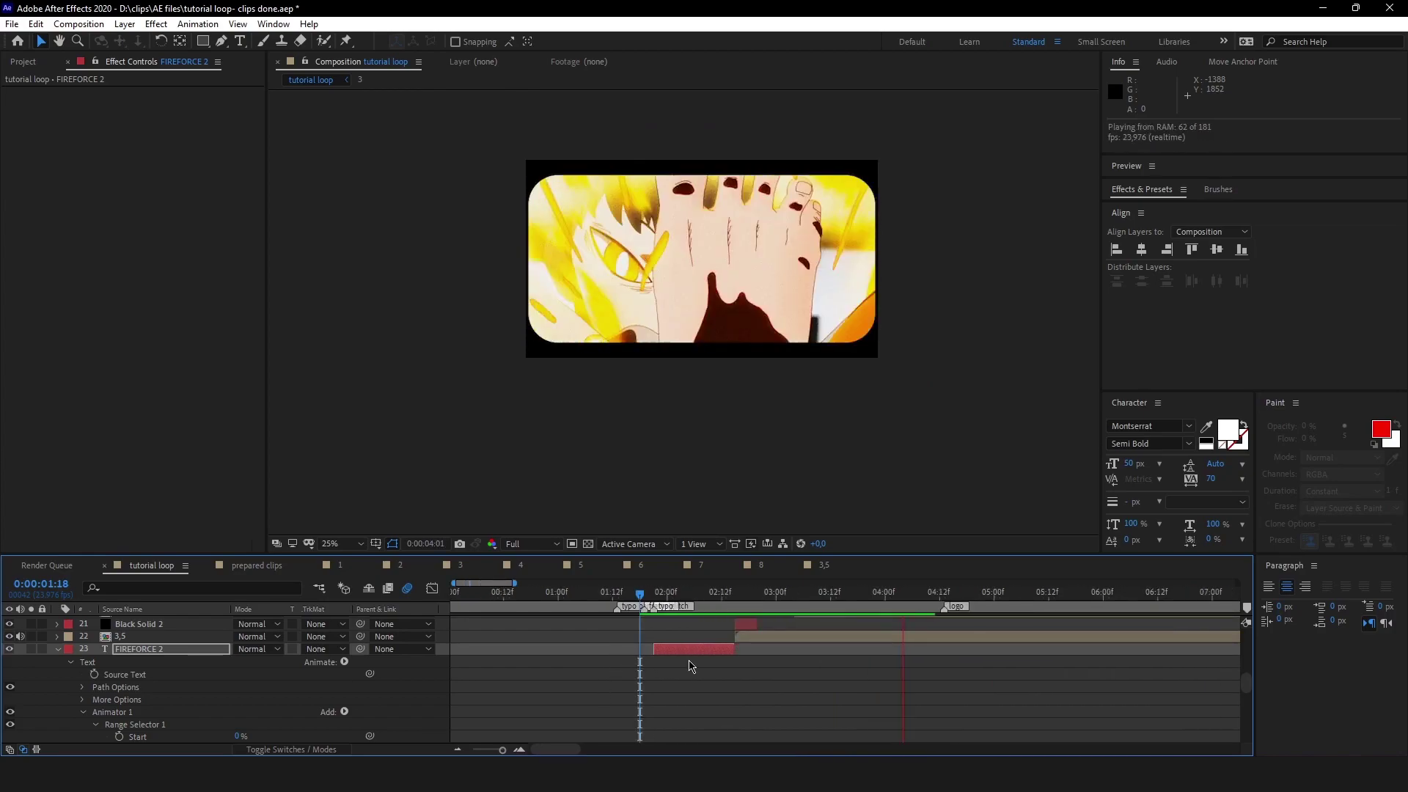
key("space")
- At the logo marker, 0:00:04:13, move the skull logo layer down to position 960, 652
left_click_drag(938, 596, 945, 596)
scroll(901, 657, "right", 5)
scroll(918, 663, "up", 3)
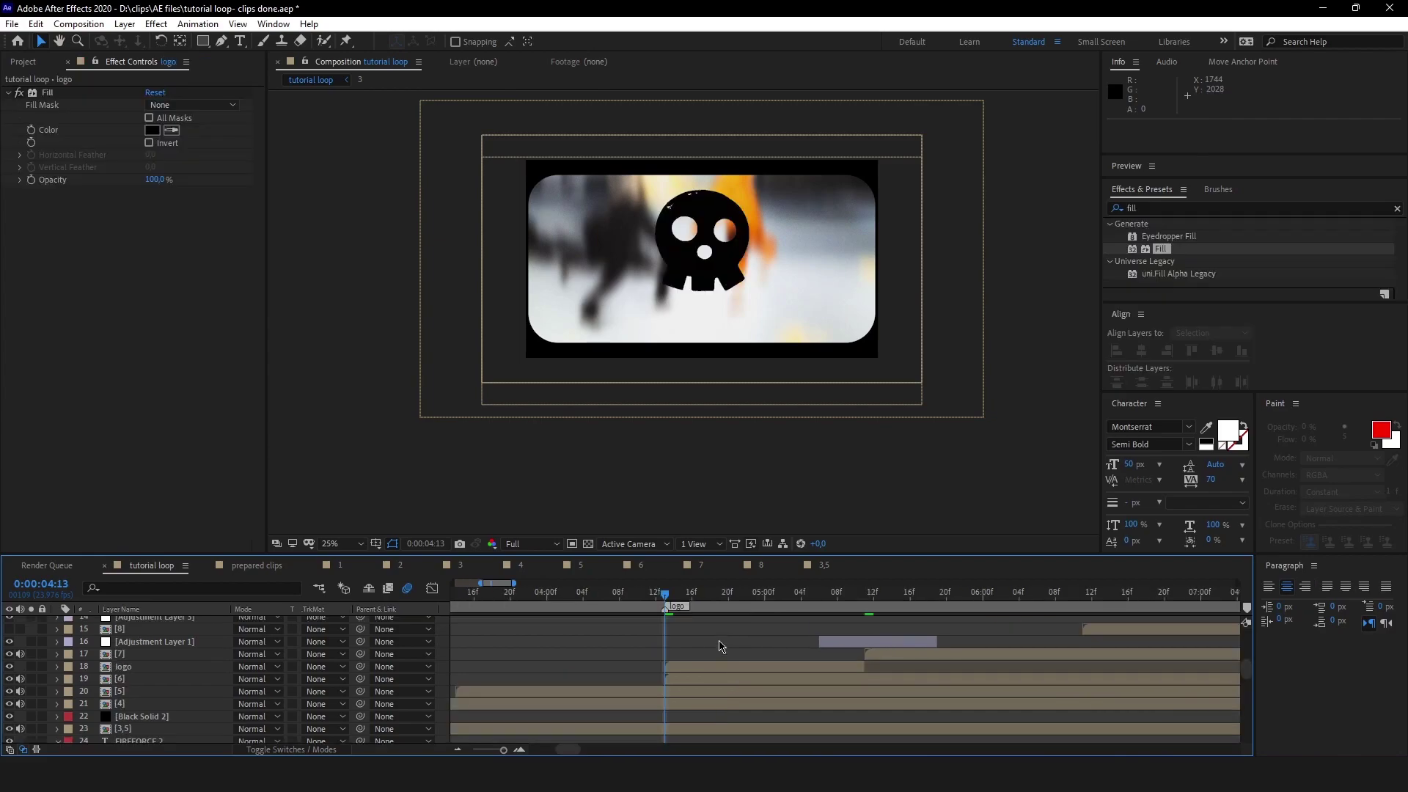
left_click(706, 667)
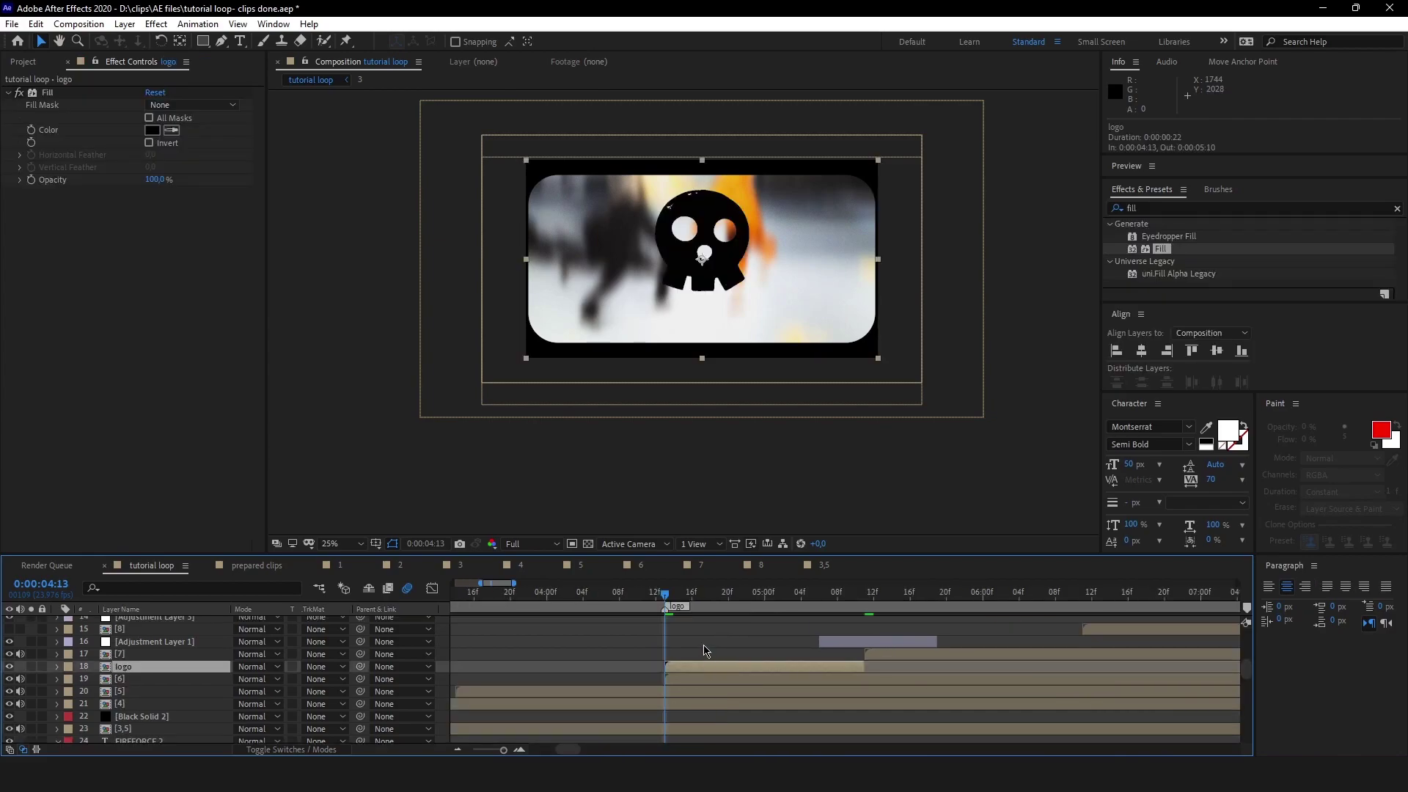
left_click(1141, 356)
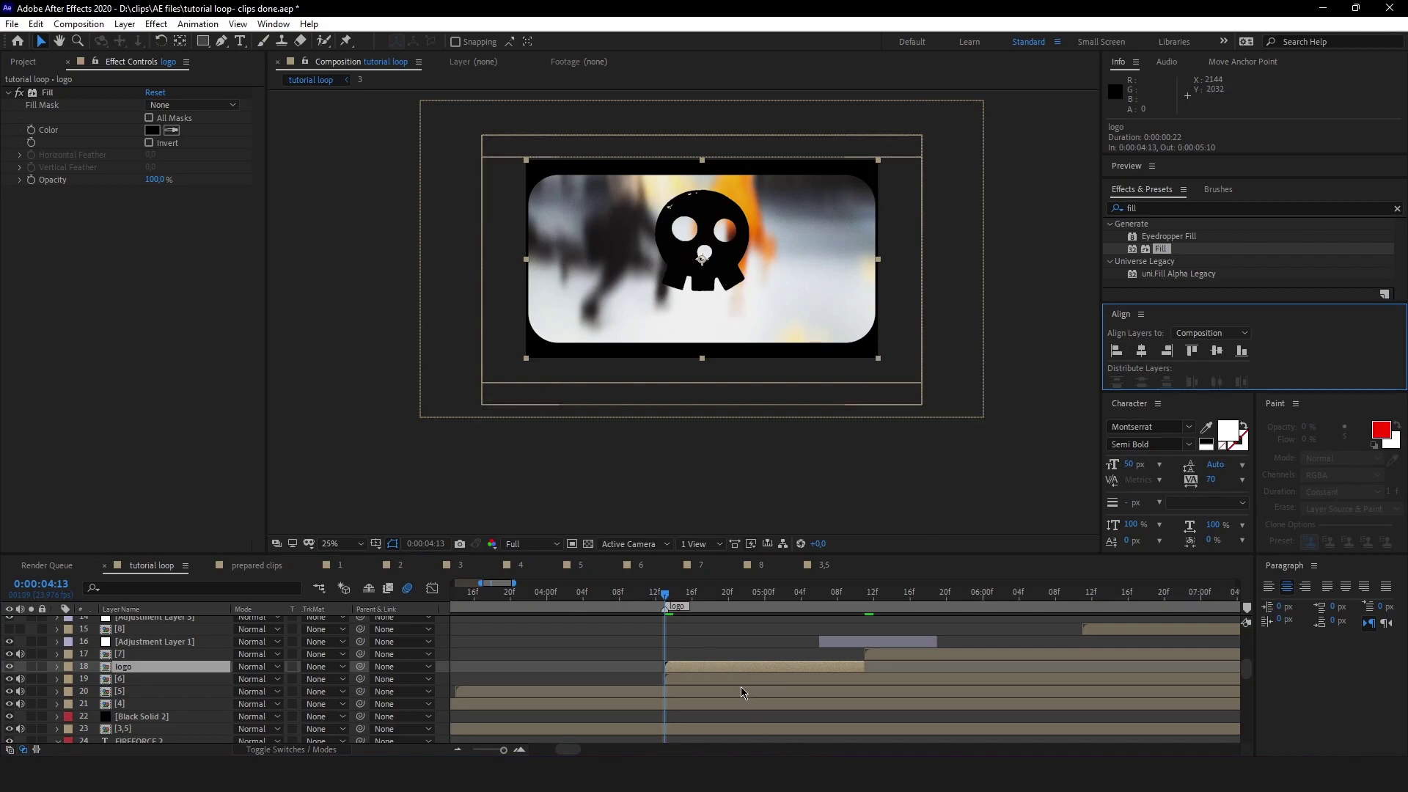
key("p")
left_click_drag(264, 688, 350, 693)
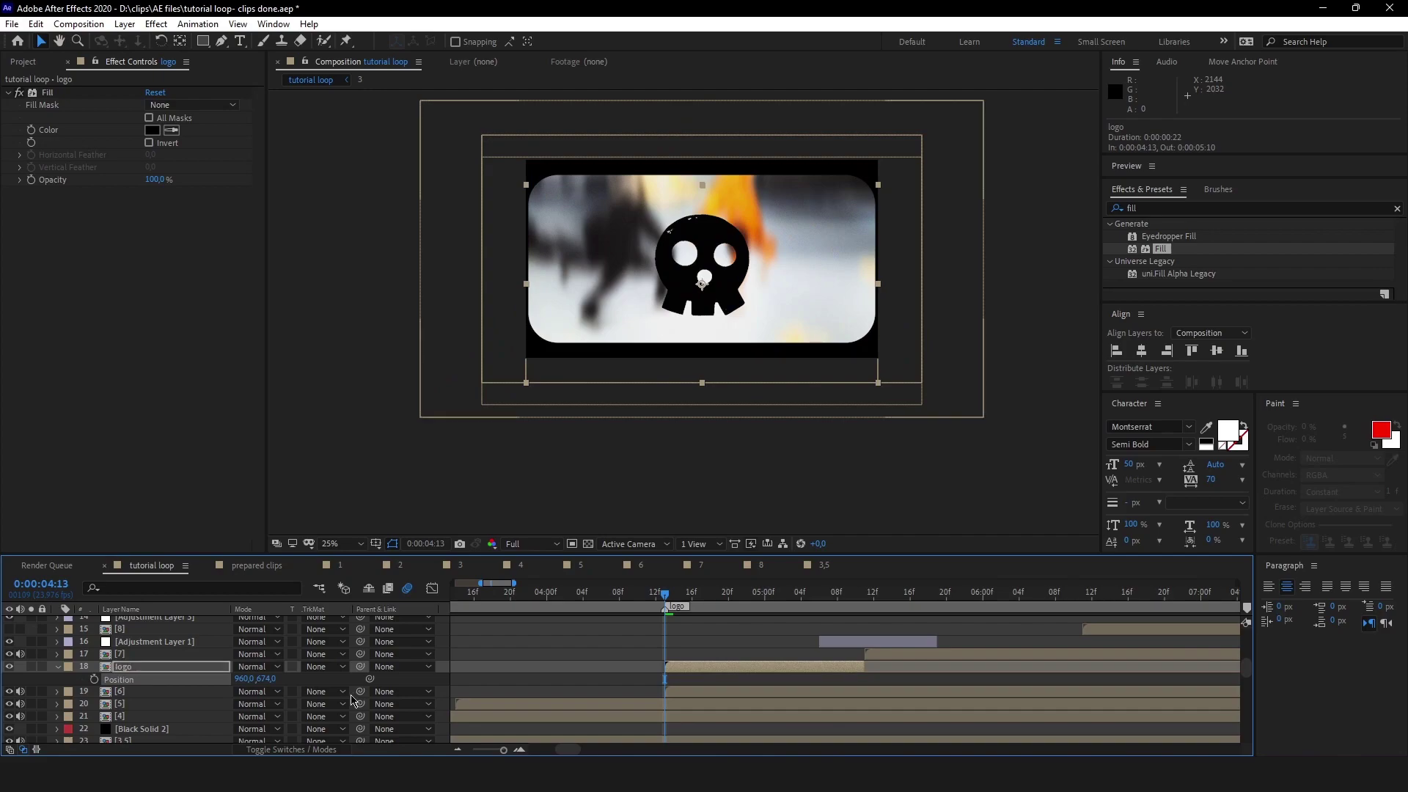
left_click(828, 630)
left_click(724, 665)
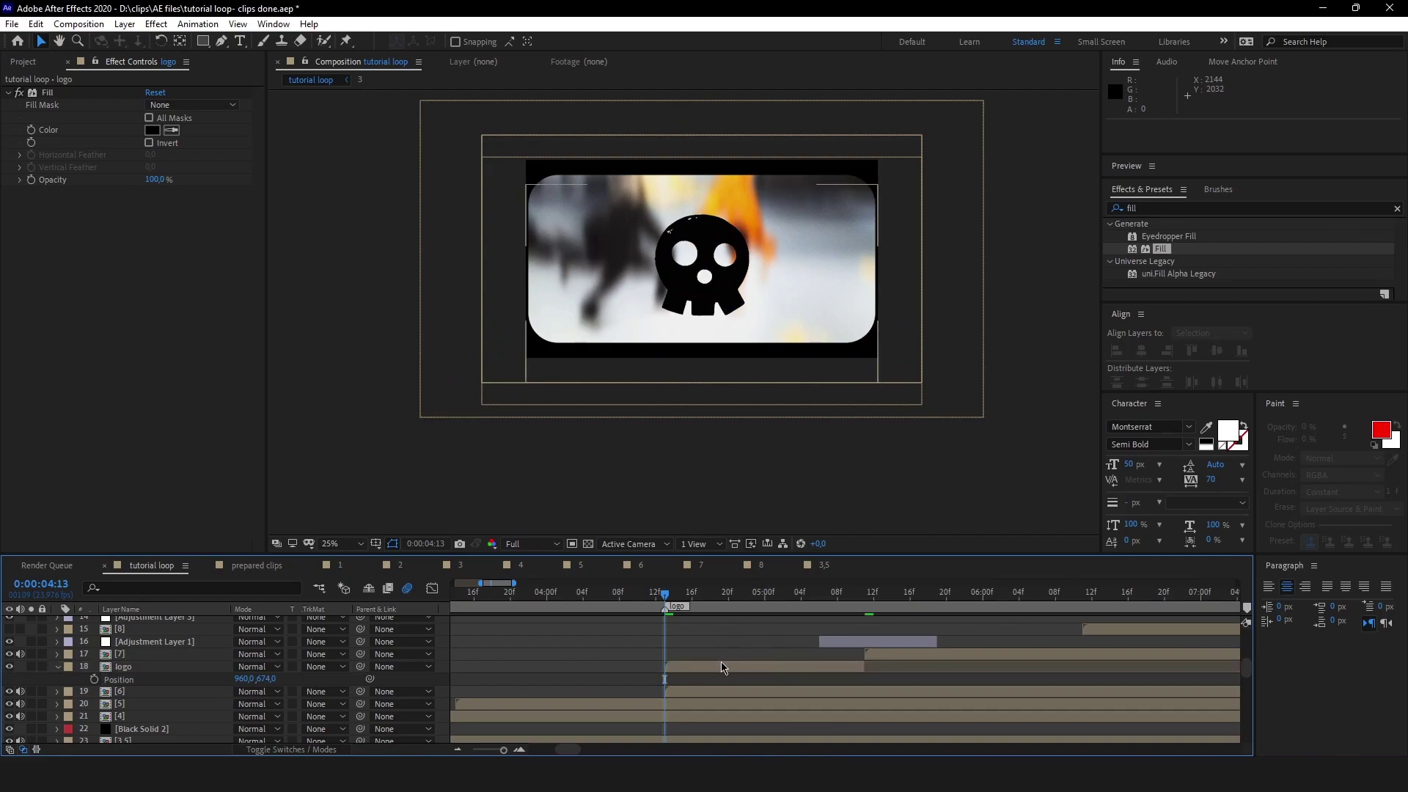
left_click_drag(266, 679, 251, 682)
left_click(722, 632)
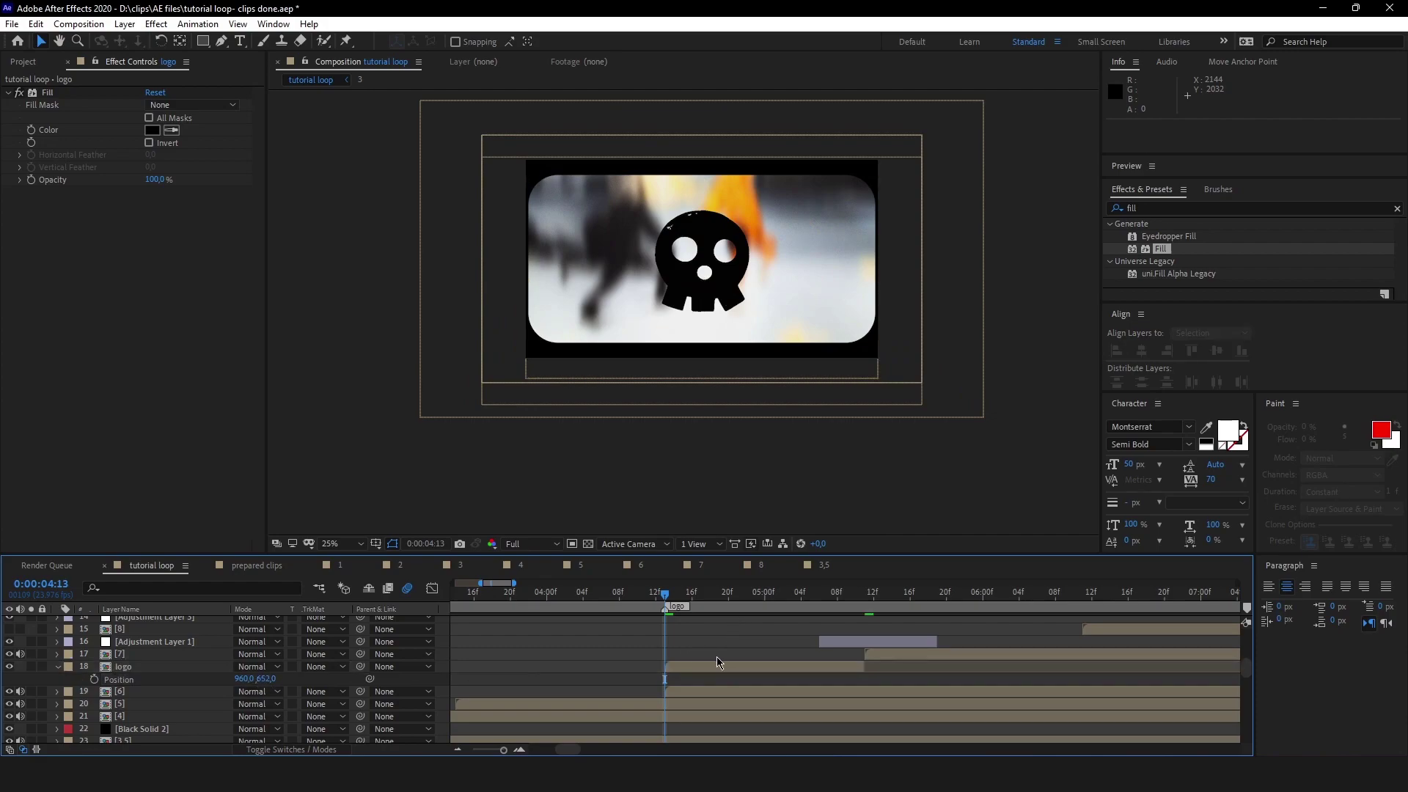
- Move the logo layer's anchor point up to the middle of the skull with the Pan Behind tool
left_click(728, 668)
left_click(178, 40)
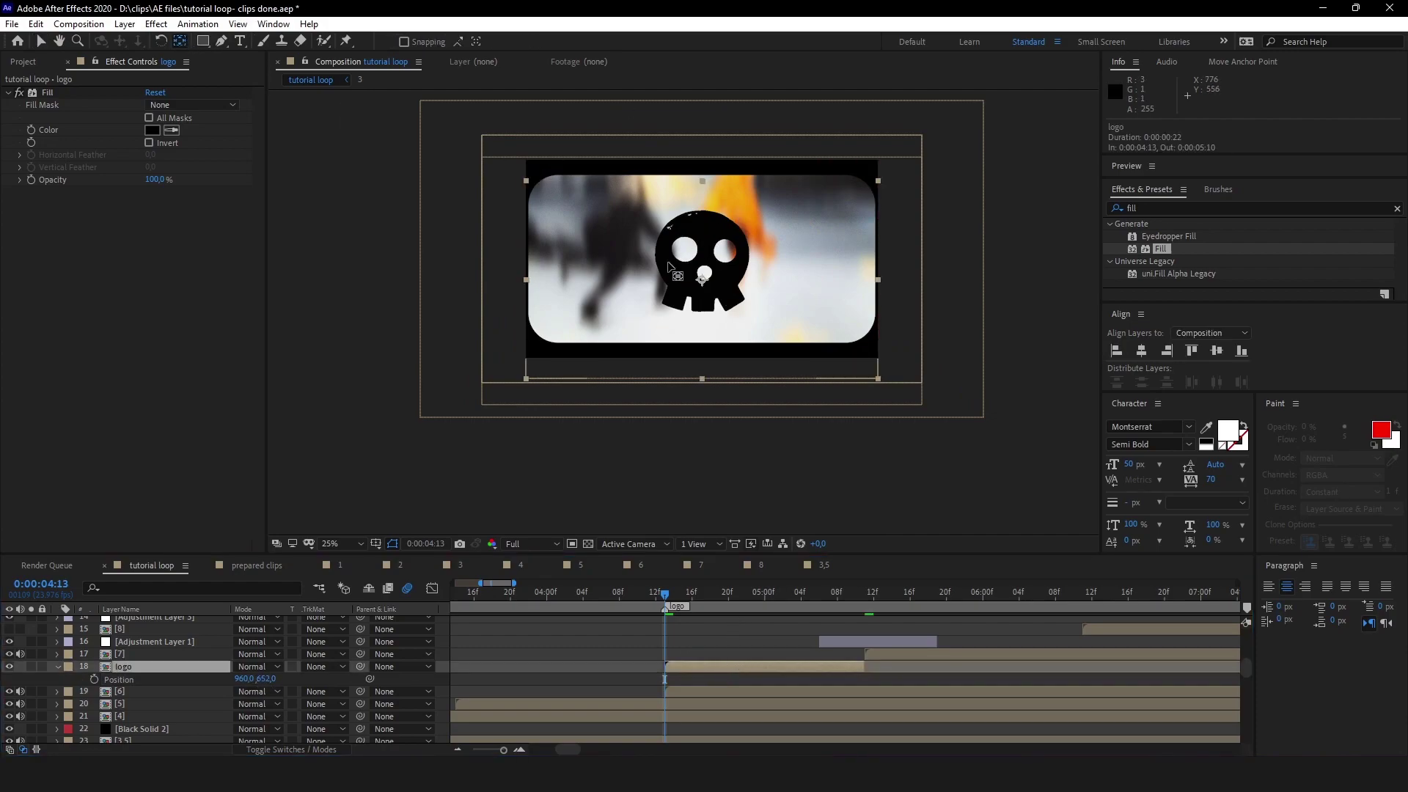
left_click_drag(701, 285, 704, 276)
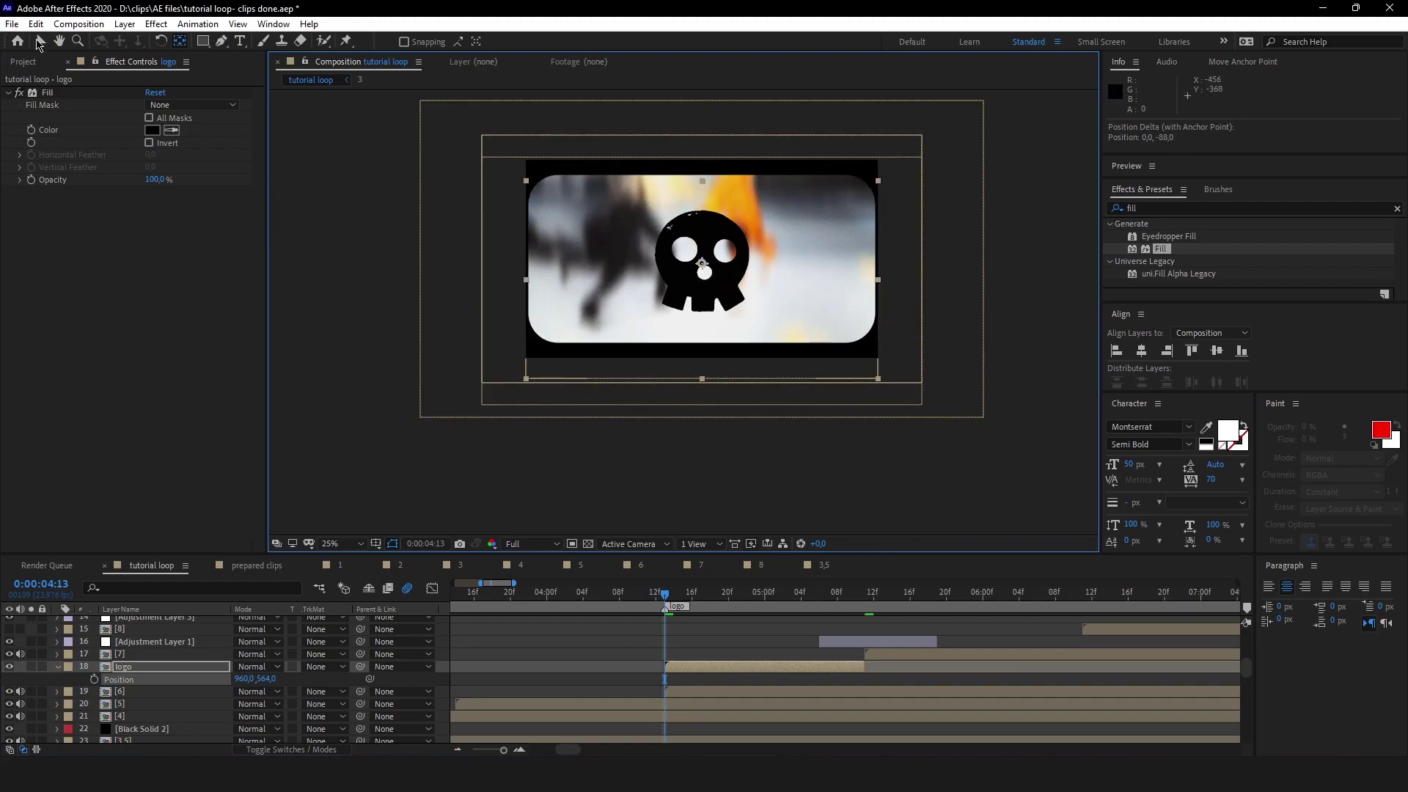
- Add a Scale keyframe of 180% to the logo layer at 0:00:04:13
left_click(762, 665)
key("s")
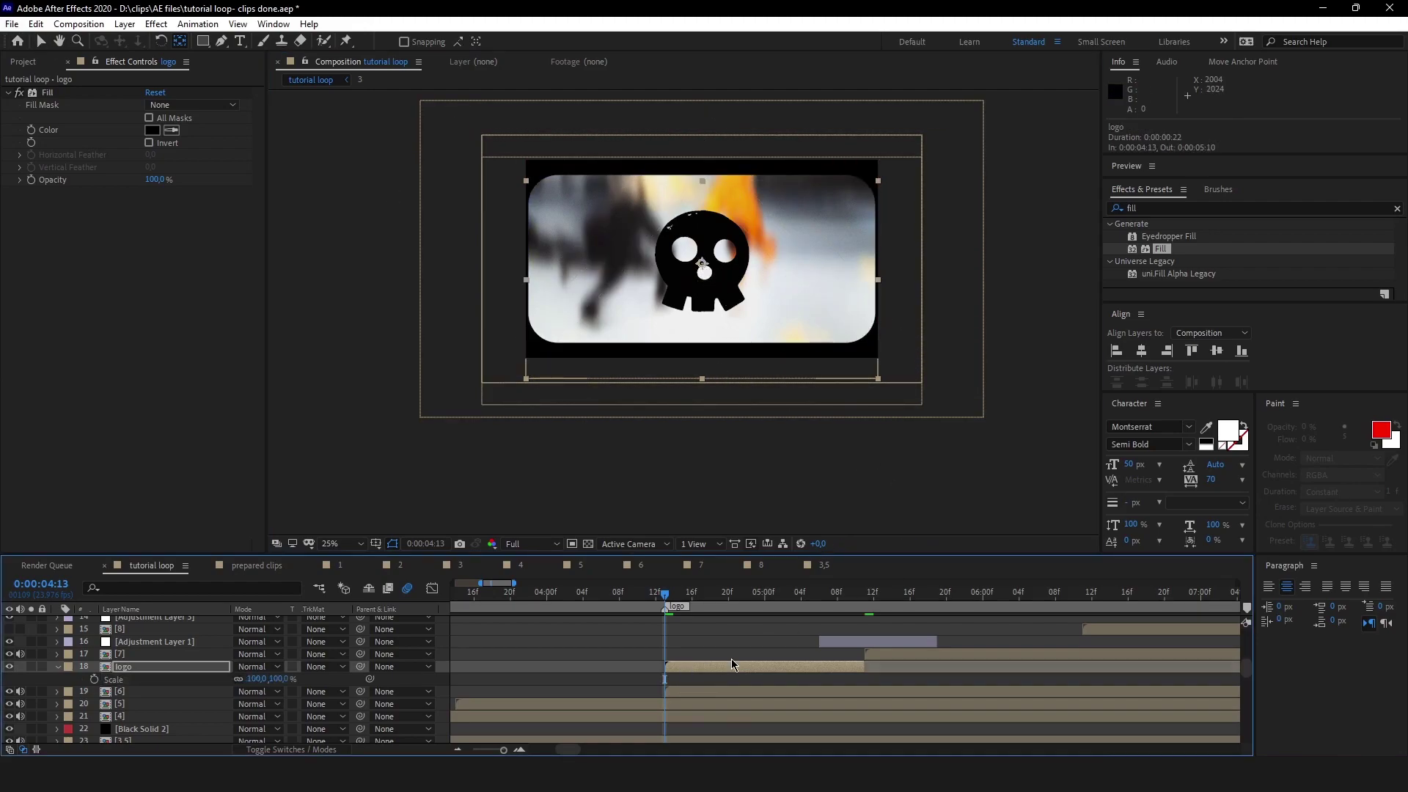
left_click(93, 679)
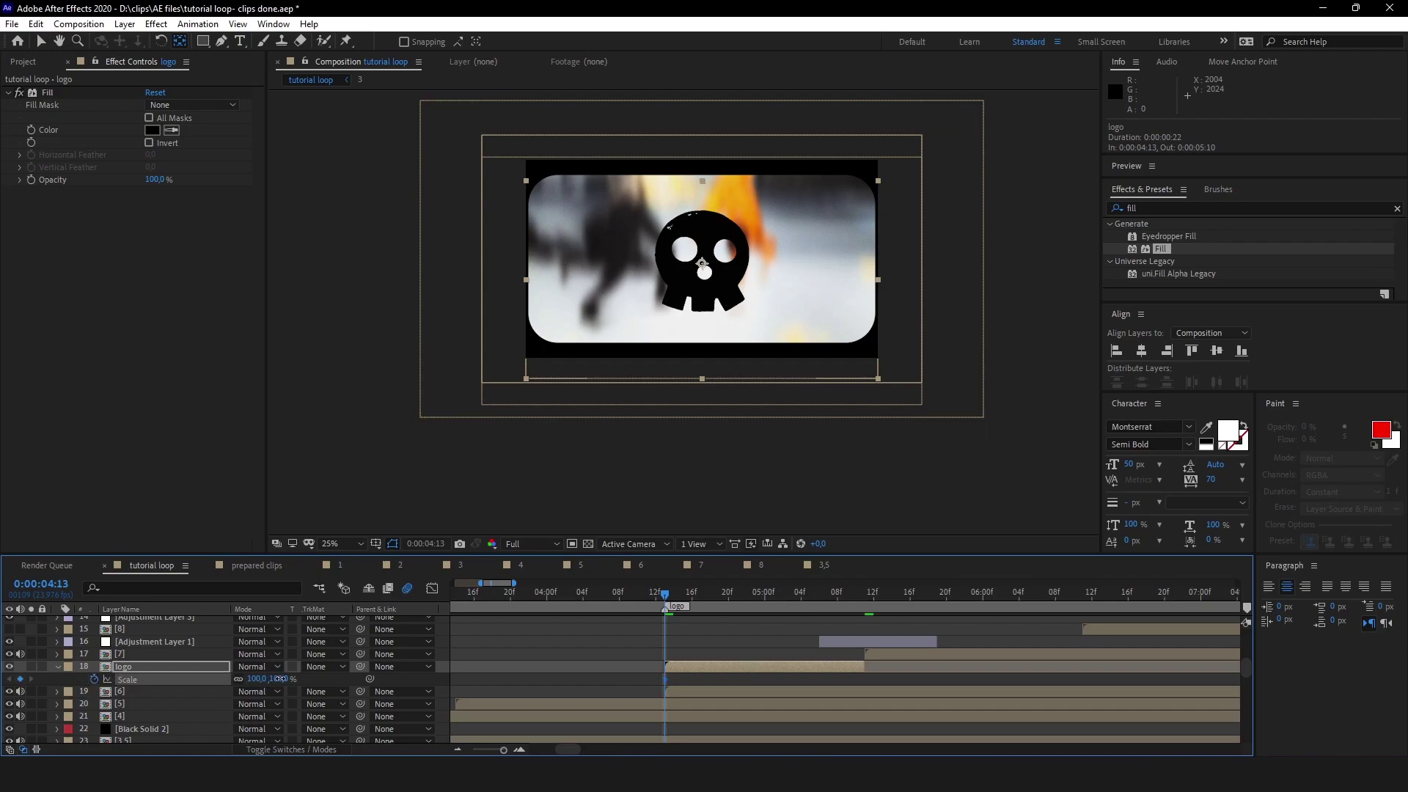
left_click_drag(258, 678, 304, 678)
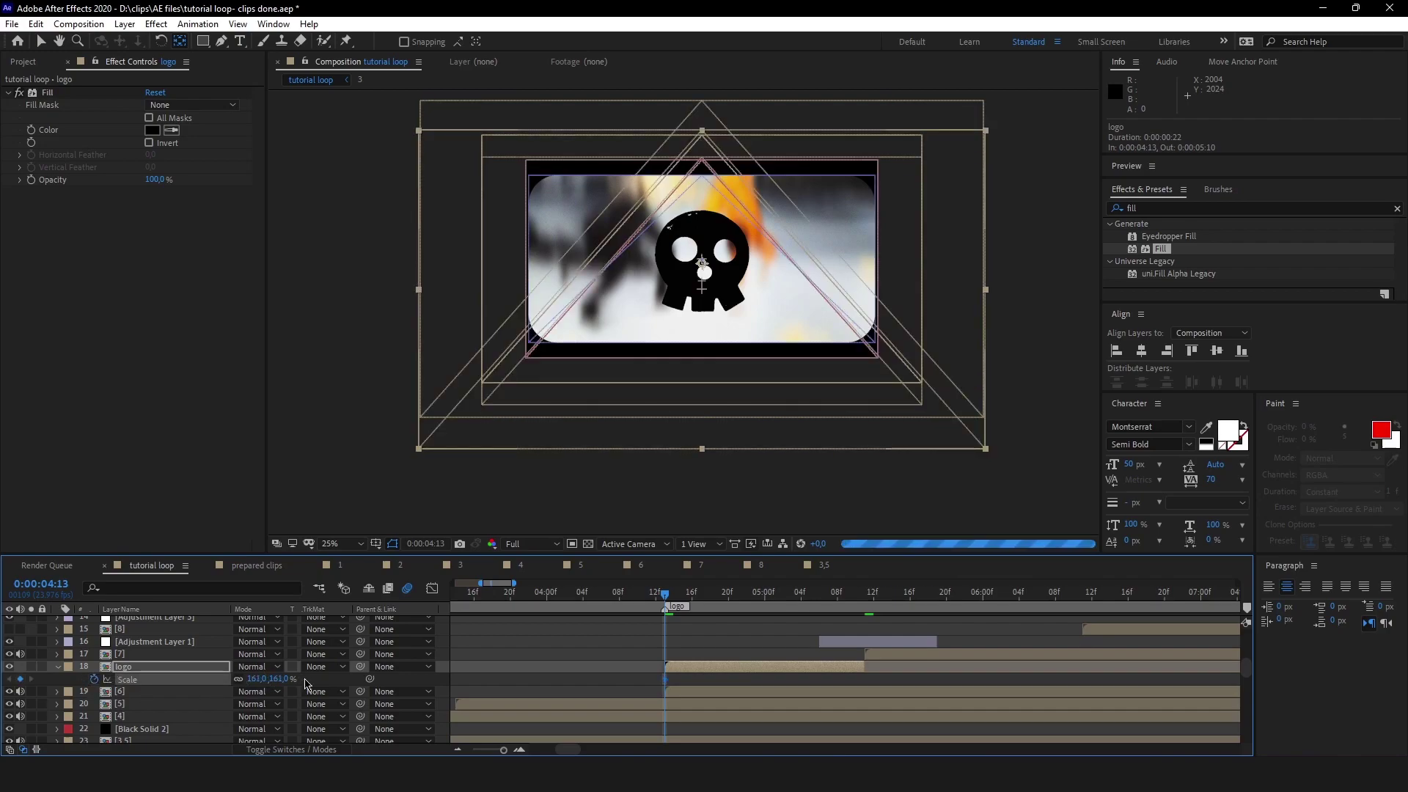
left_click(741, 618)
left_click(697, 662)
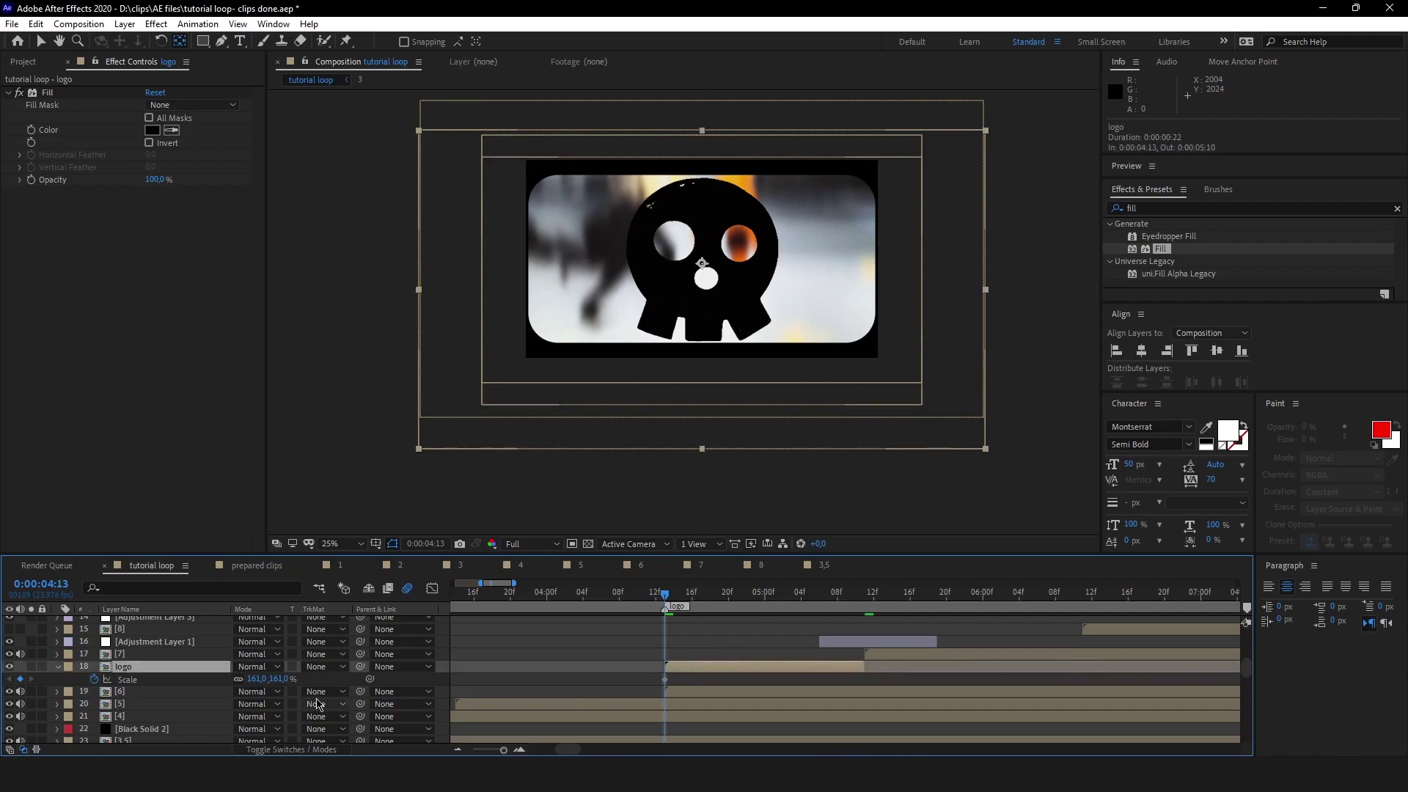
left_click(256, 678)
type("180")
key("Return")
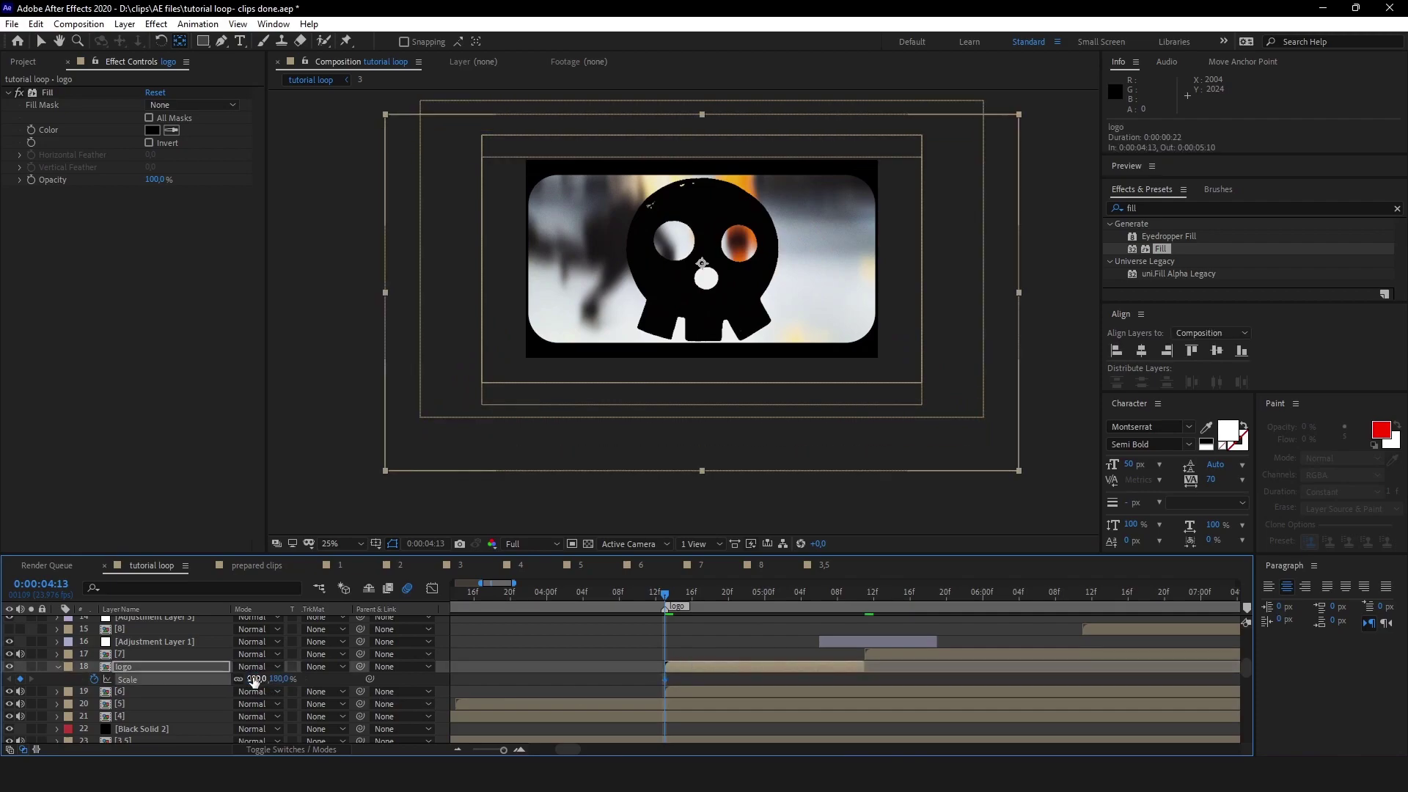
- At 0:00:04:19, try logo scales of 50% and 40%, and settle on a Scale keyframe of 30%
left_click_drag(737, 603, 719, 601)
left_click(255, 678)
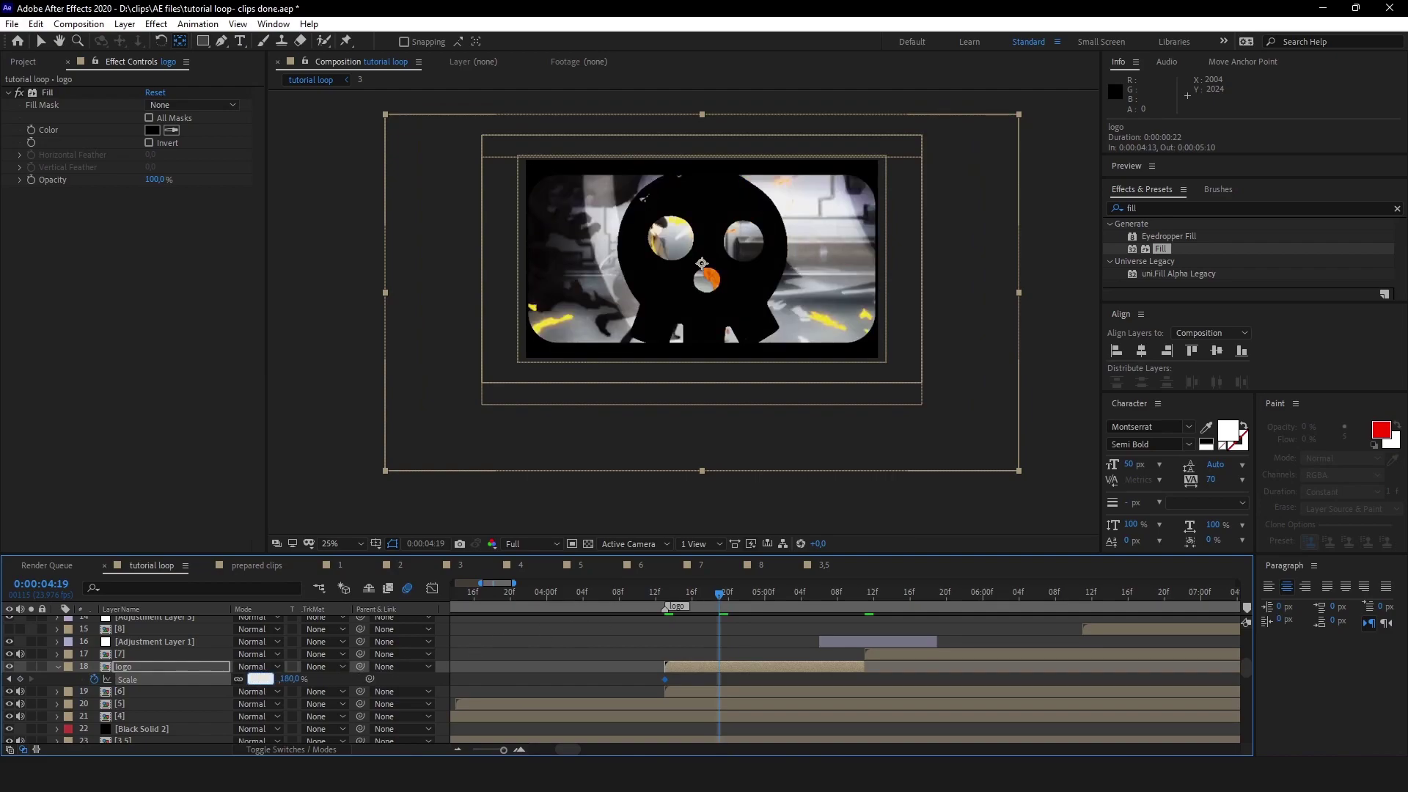
type("50")
key("Return")
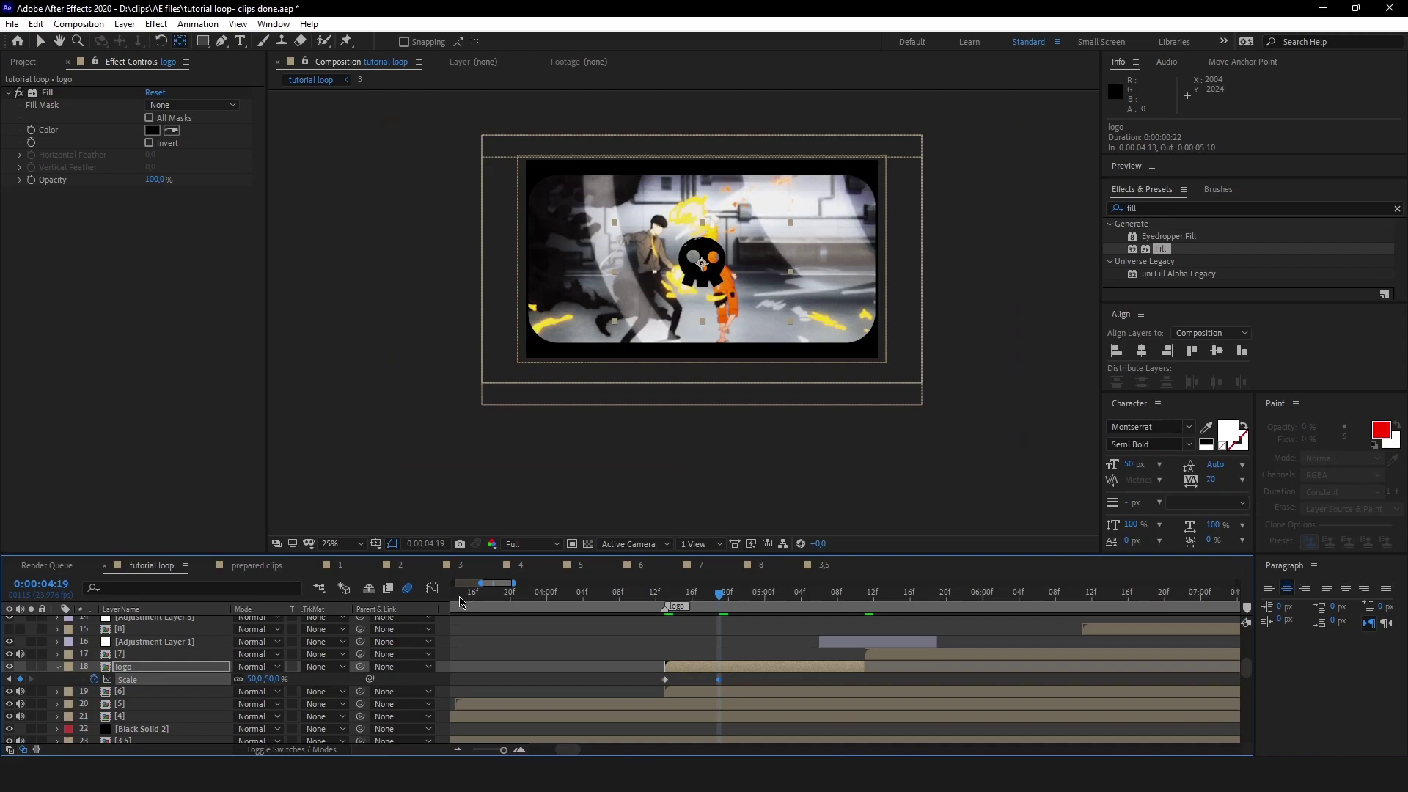
left_click(255, 679)
type("40")
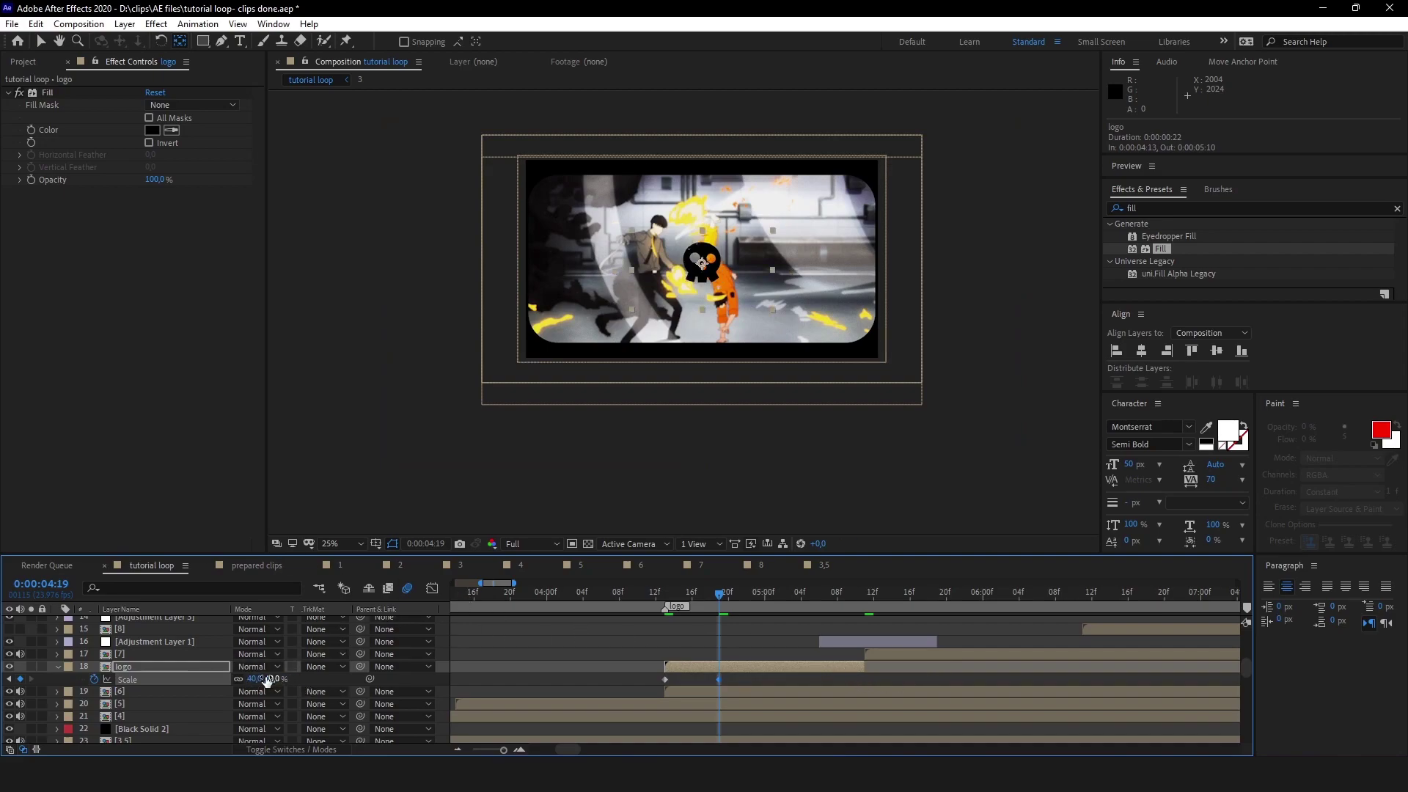
key("Return")
left_click(255, 679)
type("30")
key("Return")
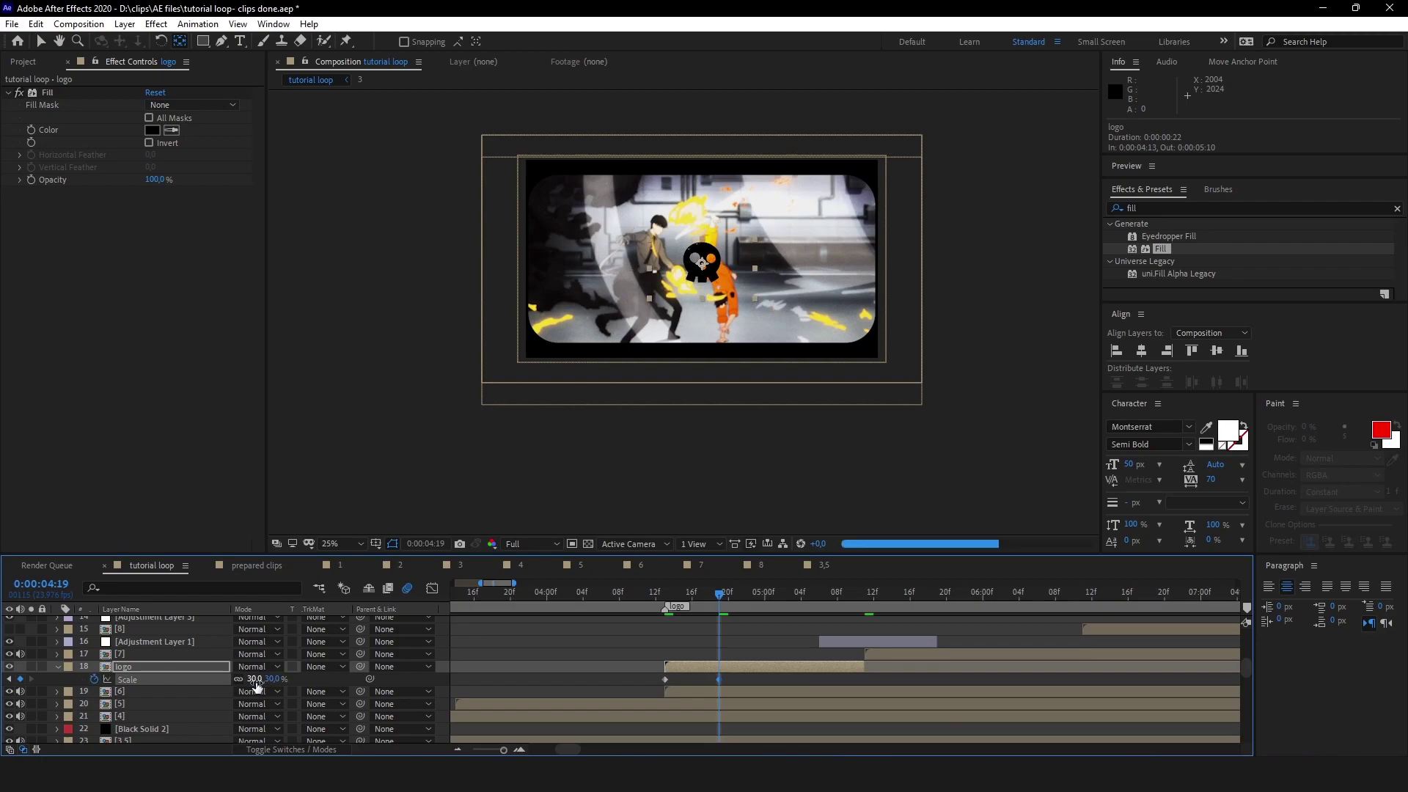
left_click(635, 738)
left_click(773, 655)
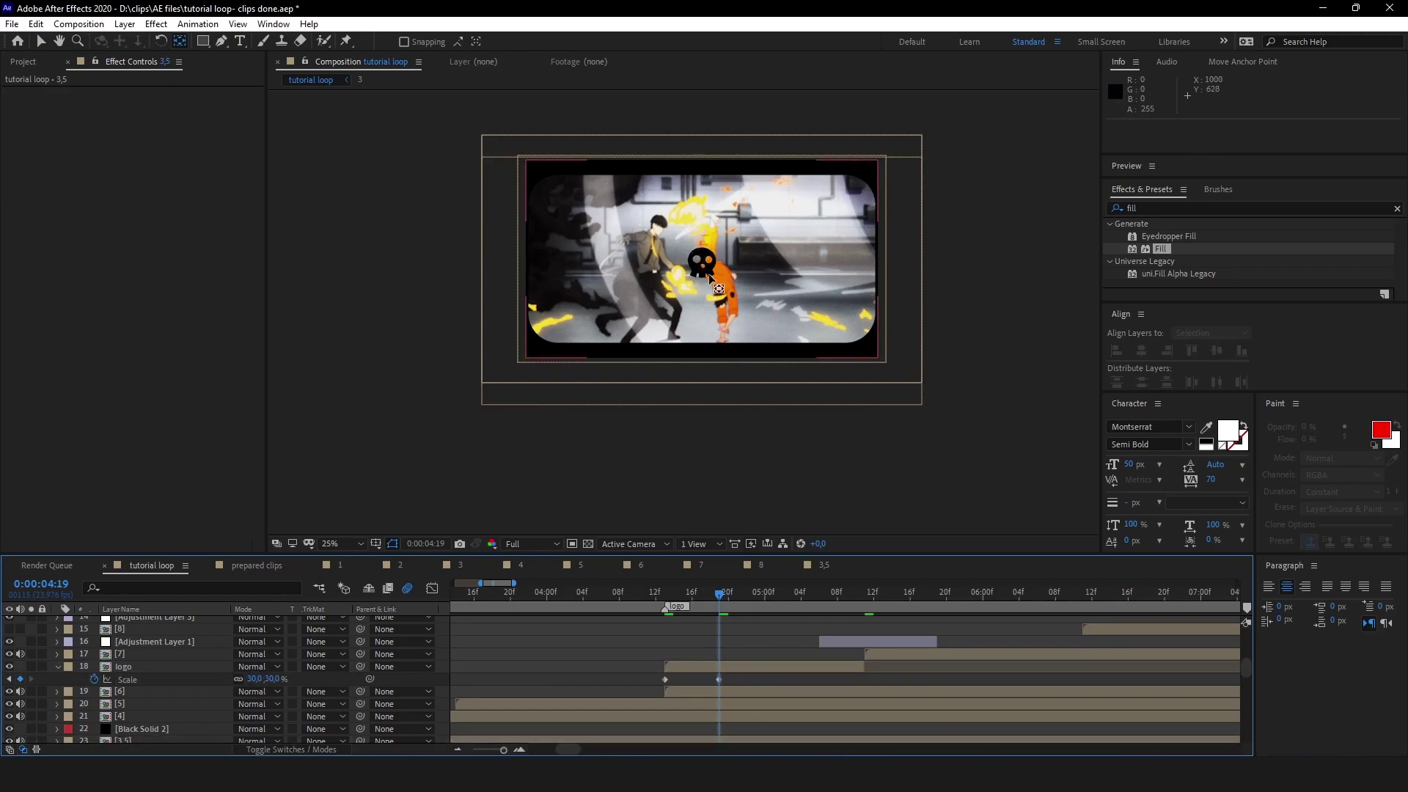
- Return to 0:00:04:13 and add a starting Rotation keyframe of 0° to the logo layer
scroll(710, 273, "up", 1)
scroll(684, 309, "down", 1)
scroll(737, 637, "up", 1)
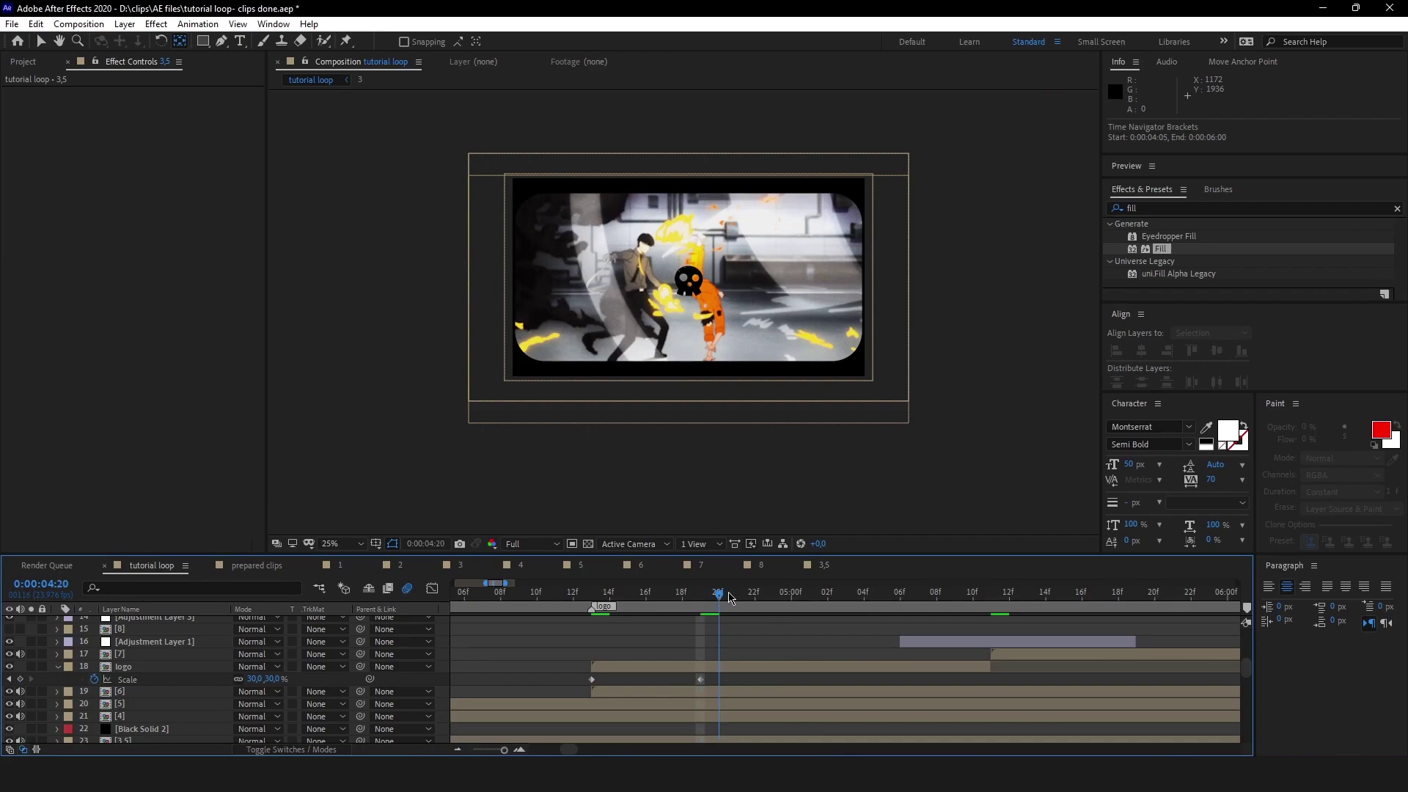
left_click_drag(719, 594, 595, 610)
key("u")
scroll(593, 612, "up", 3)
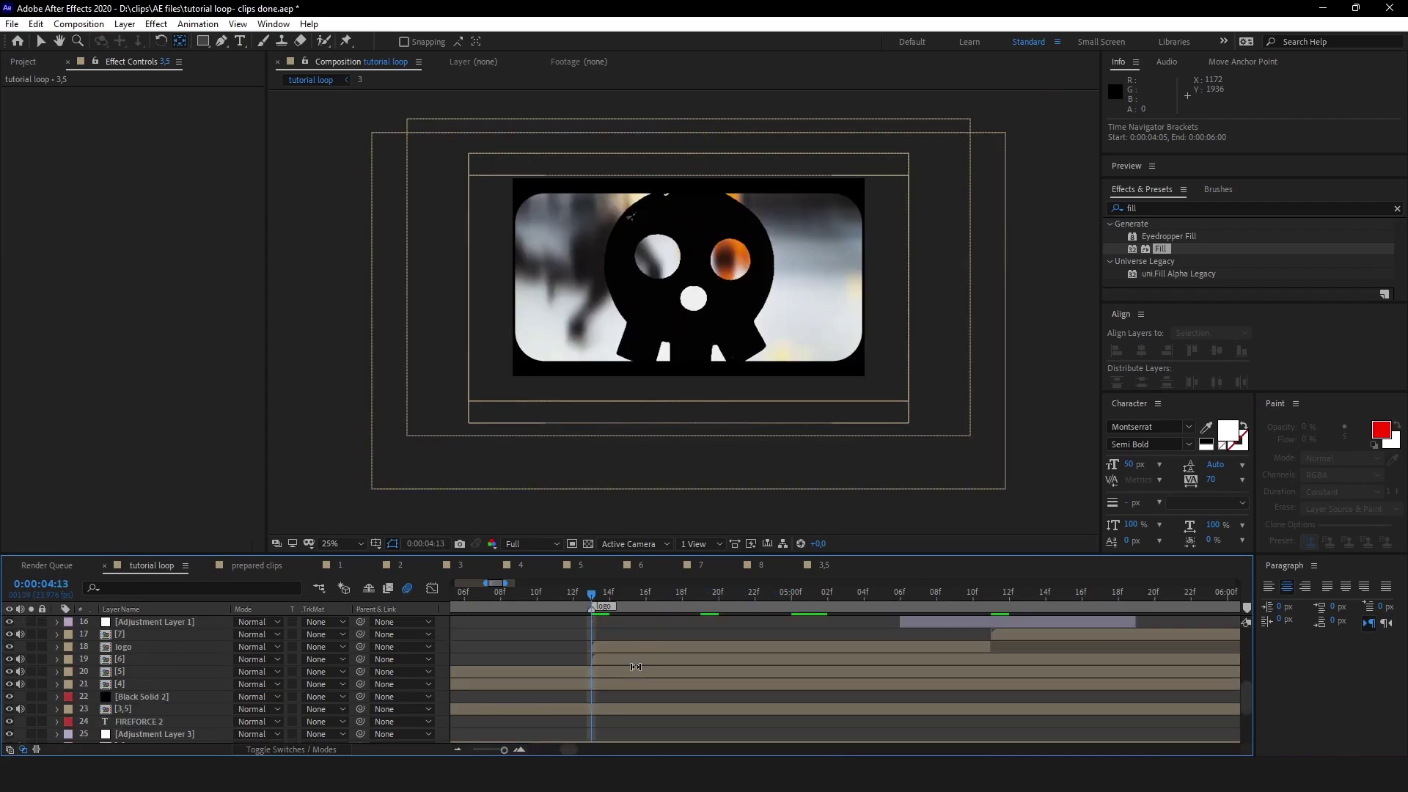
left_click(617, 666)
key("r")
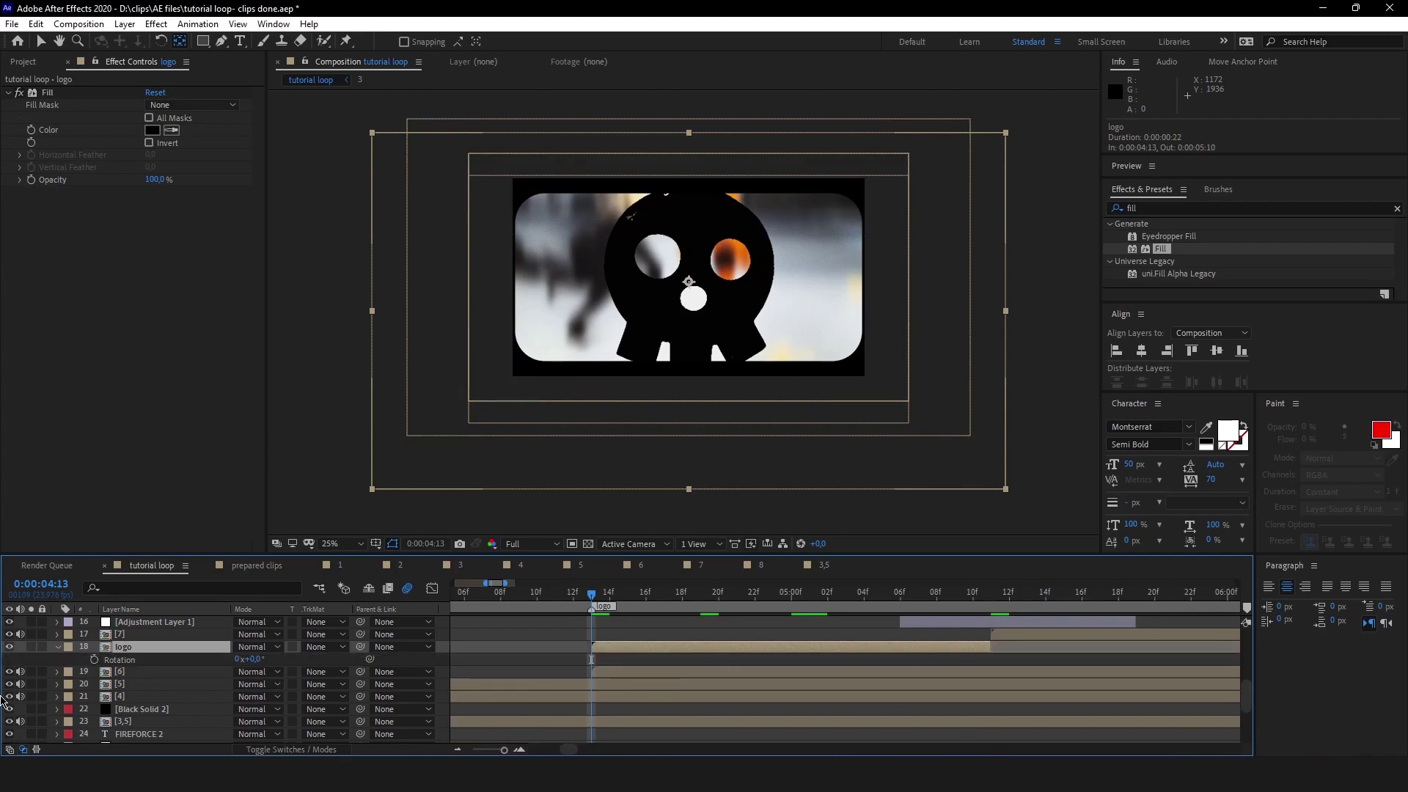
left_click(94, 659)
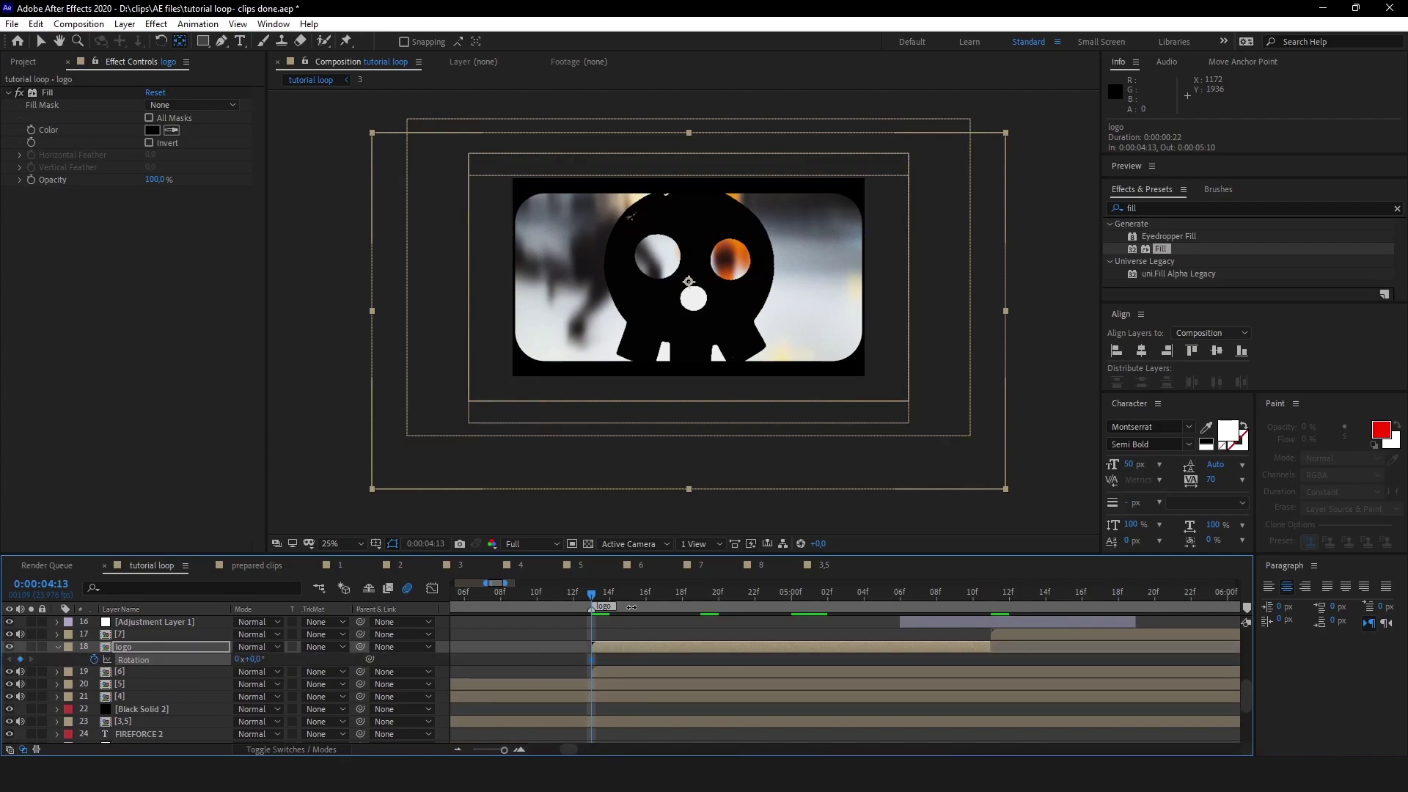
- Set the logo layer's Rotation to 3° at 0:00:04:19
left_click(701, 594)
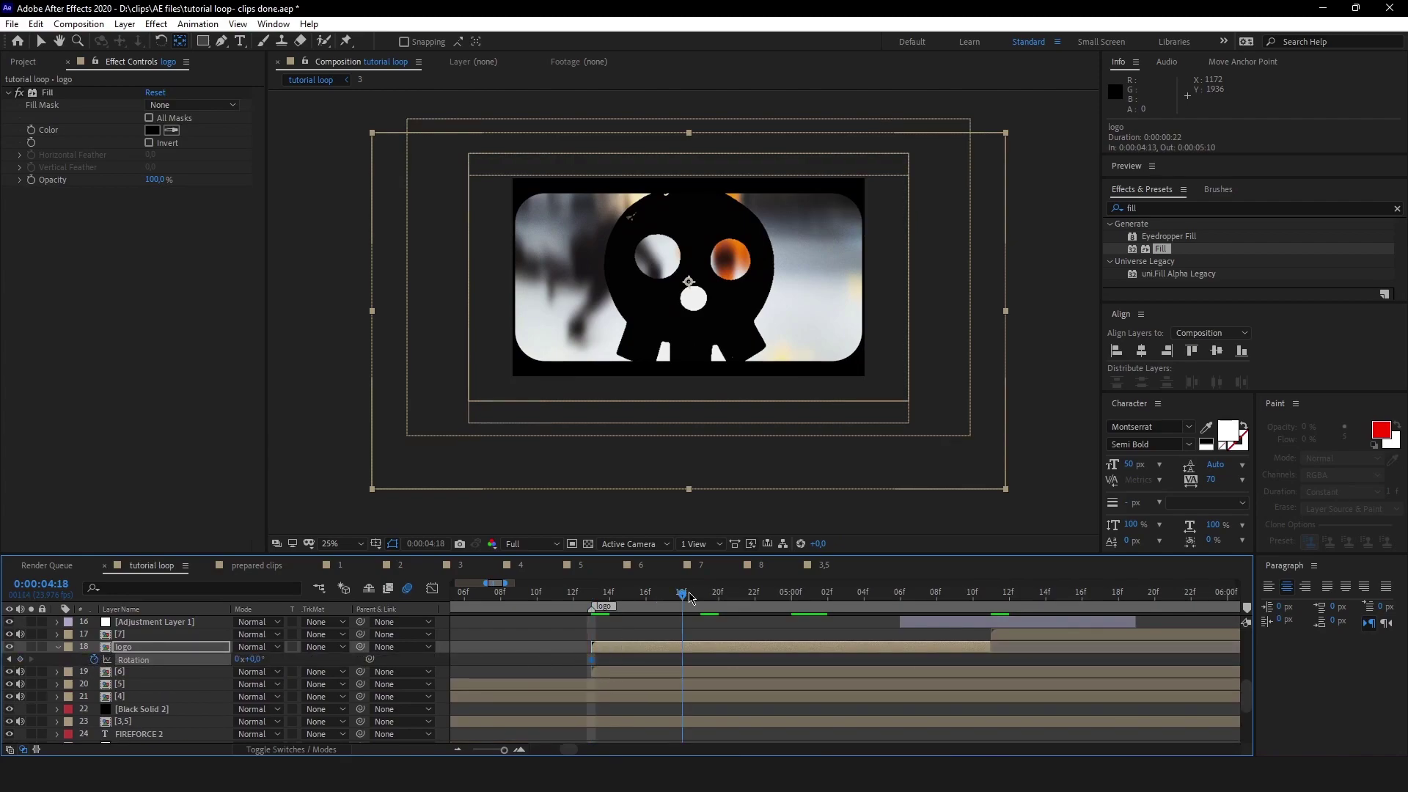
left_click(254, 660)
type("3")
key("Return")
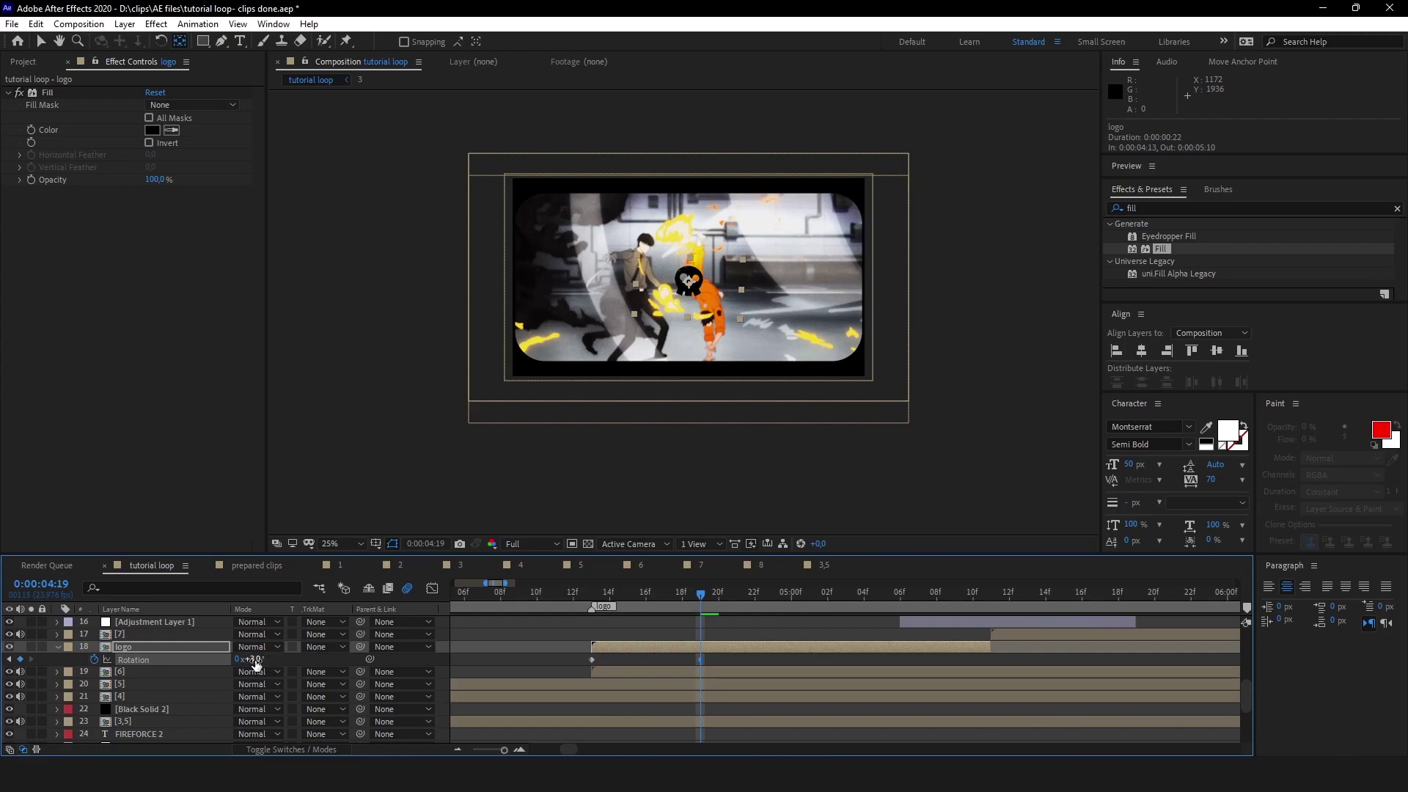
- Increase the logo layer's Rotation to 5° at 0:00:04:19 and add a Rotation keyframe of -5° at 0:00:05:00
left_click_drag(266, 666, 242, 658)
left_click(794, 598)
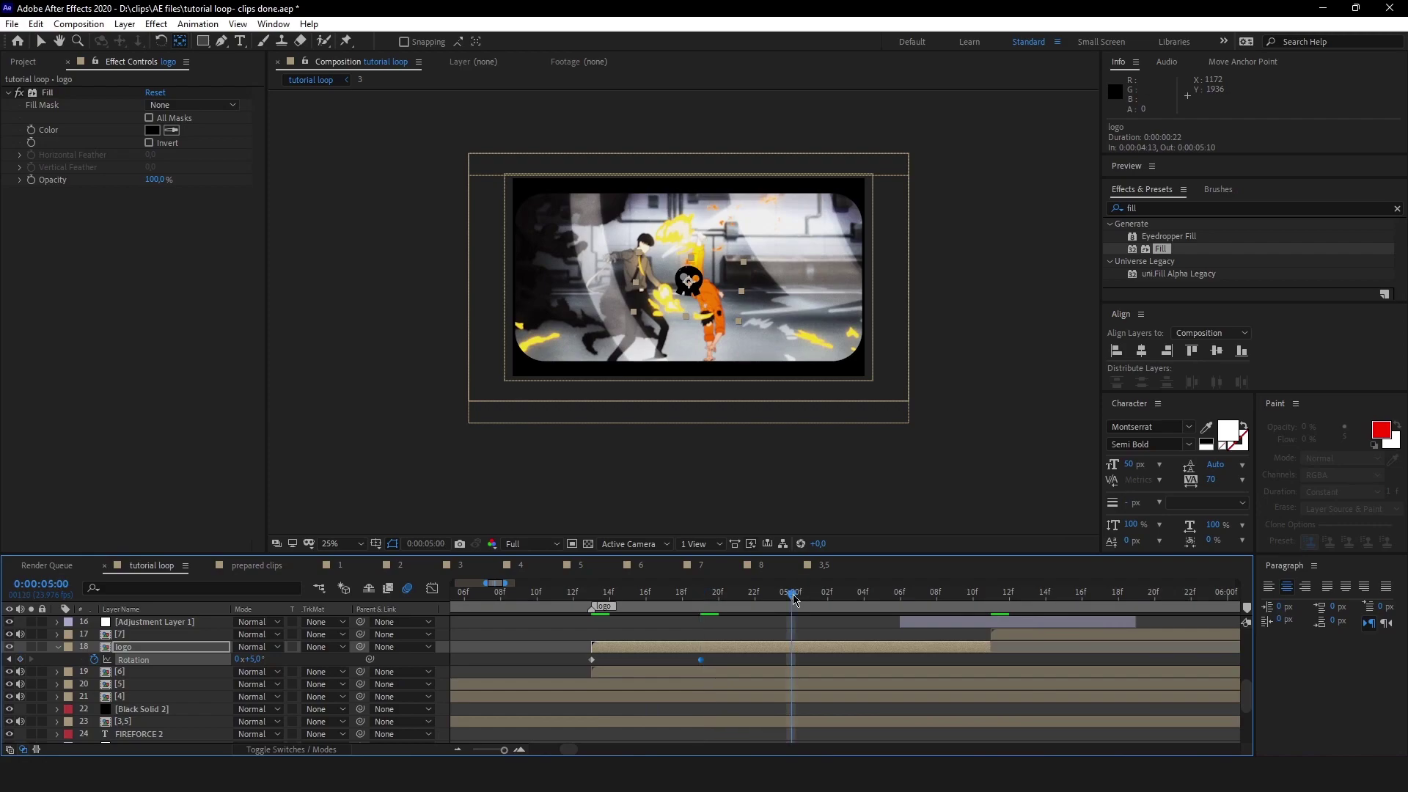
left_click(251, 660)
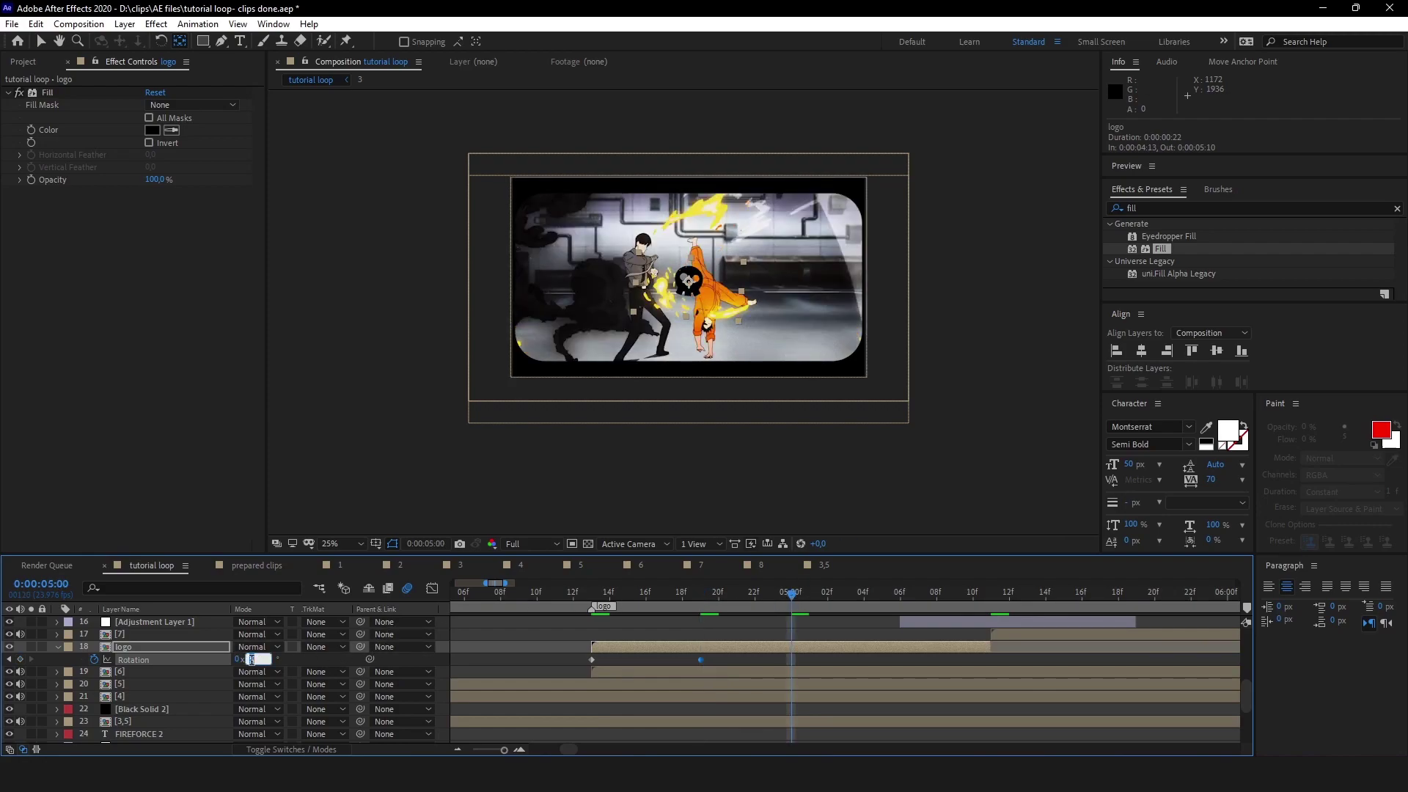
type("-5")
key("Return")
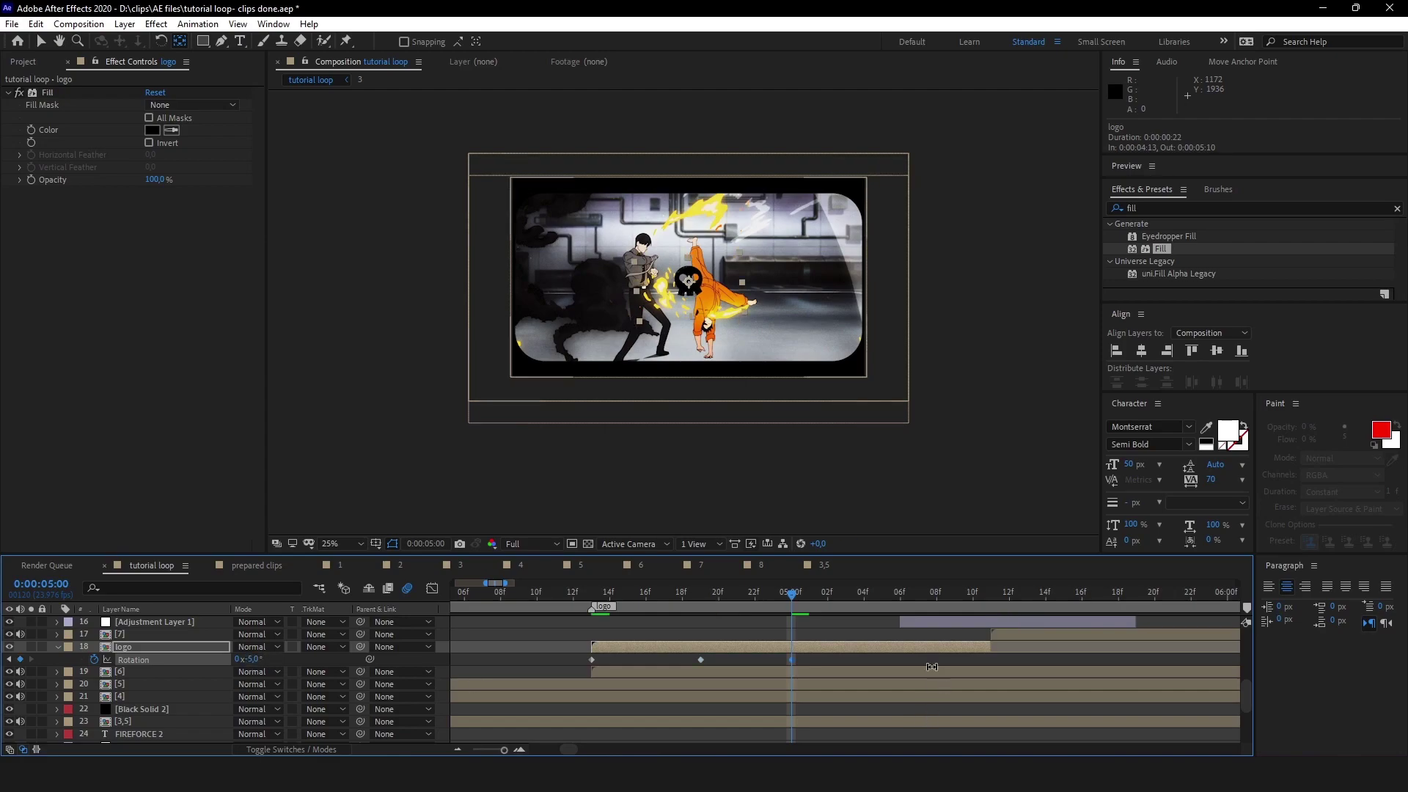
- Add logo Rotation keyframes of 5° at 0:00:05:06 and -5° at 0:00:05:11, and preview the swing from 0:00:04:13
left_click(902, 596)
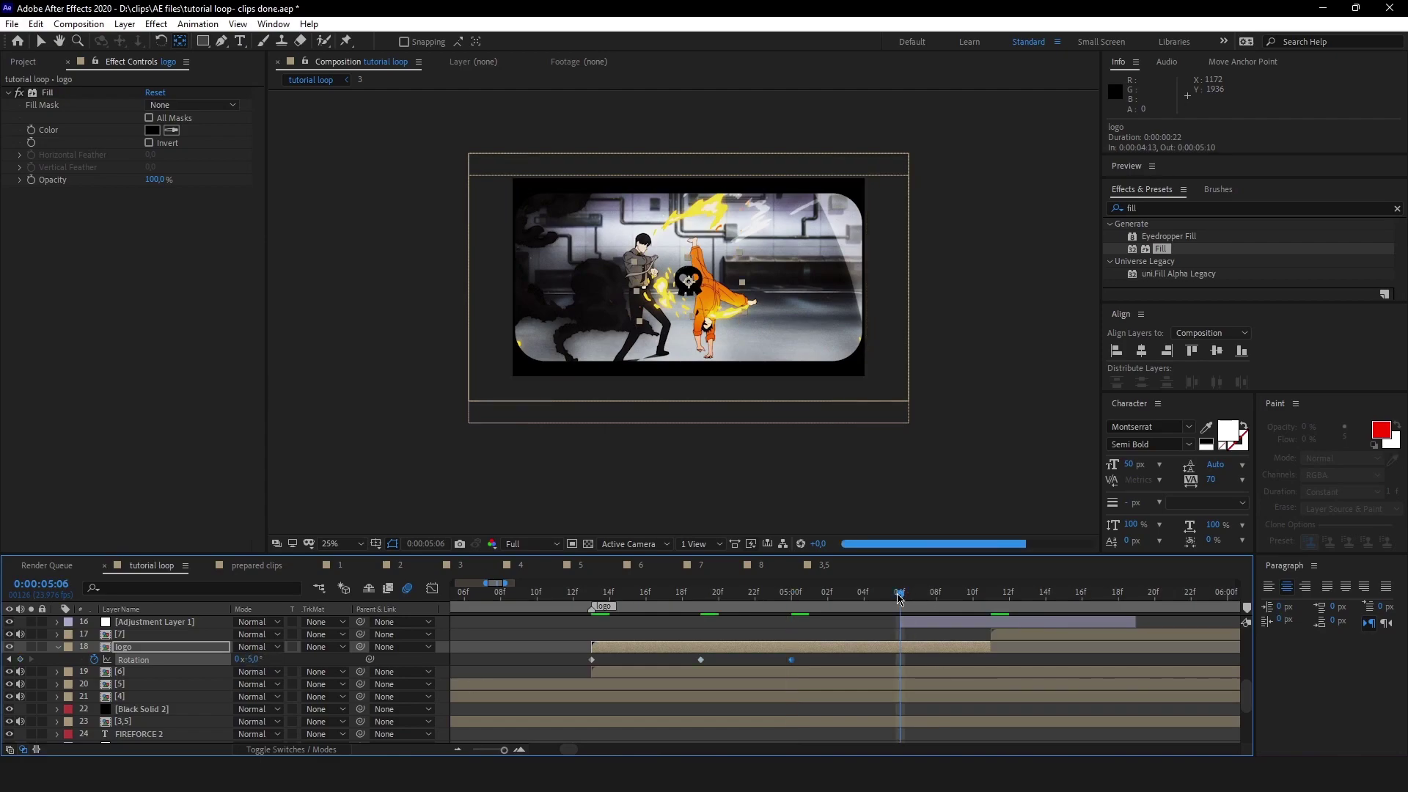
left_click(251, 659)
type("5")
key("Return")
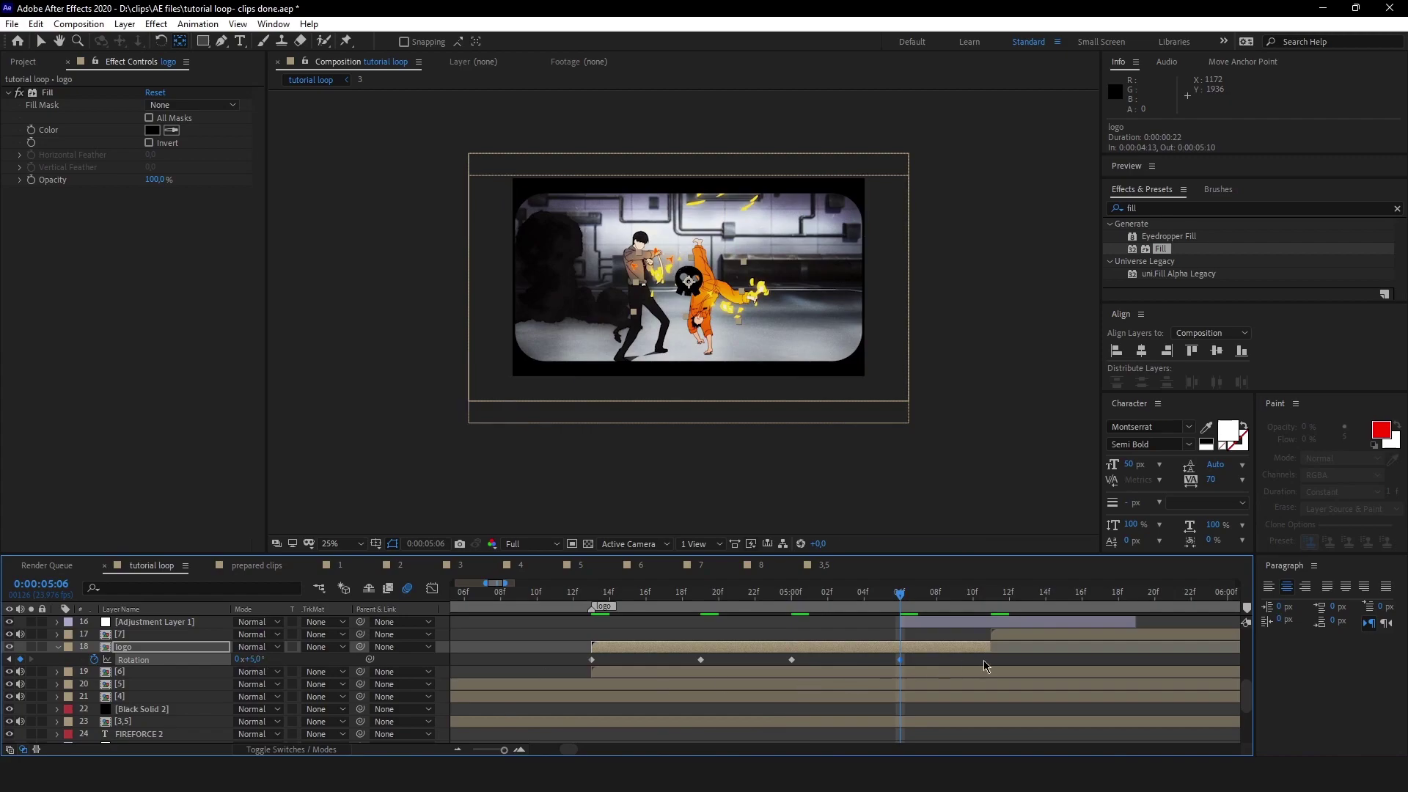
left_click(989, 595)
left_click(248, 660)
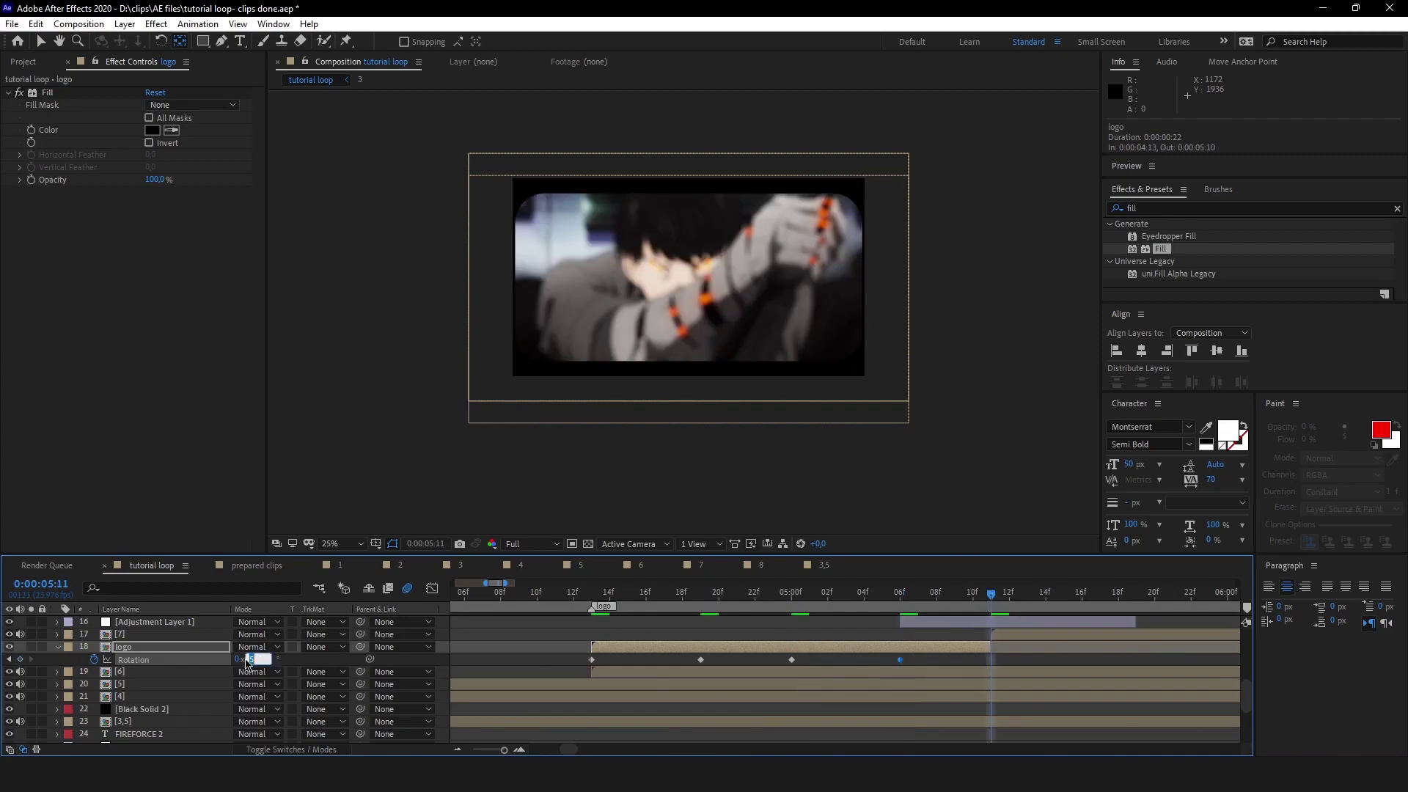
type("-5")
key("Return")
left_click(593, 598)
key("space")
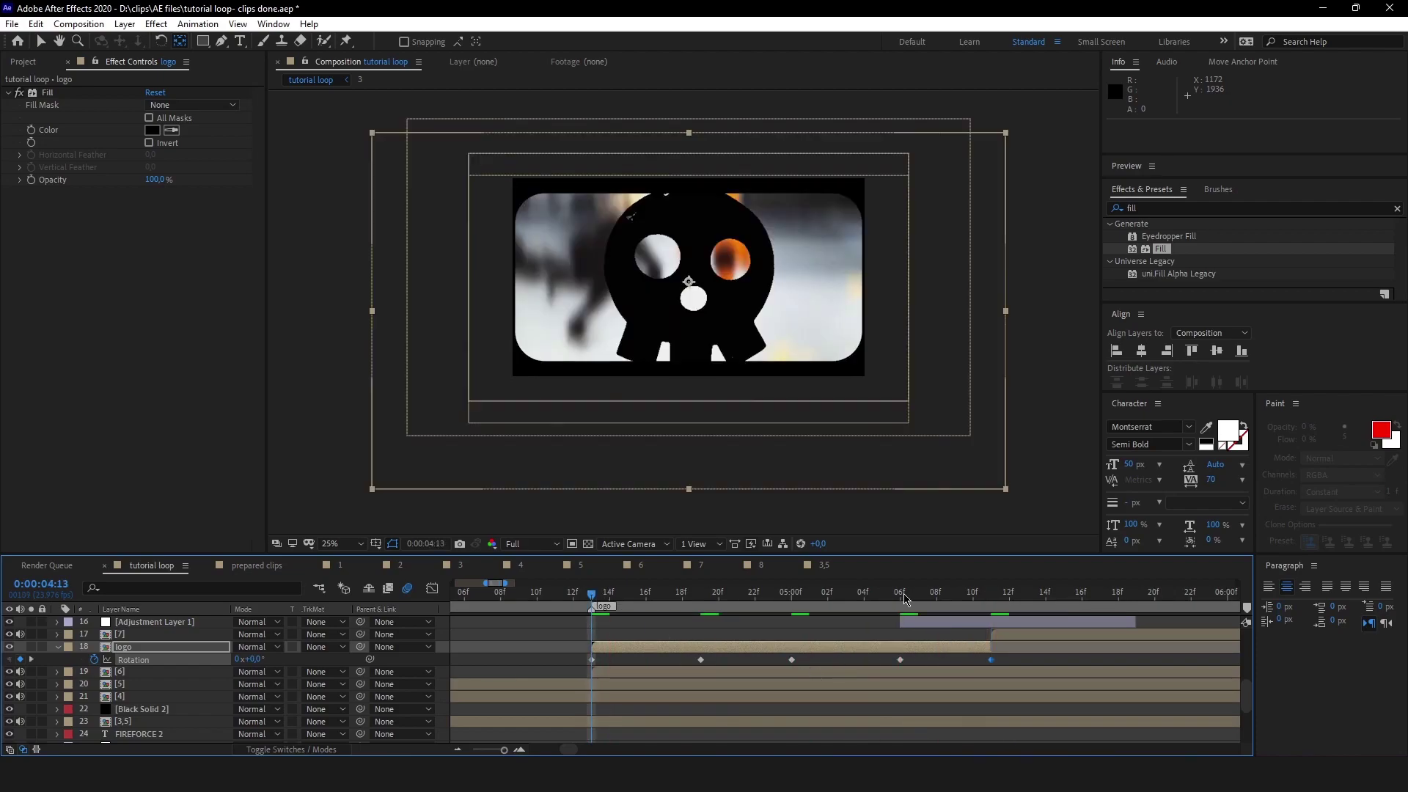
key("space")
- Hold the logo's 30% Scale with a keyframe at 0:00:05:06, and set Scale to 200% at 0:00:05:11
key("s")
left_click(20, 660)
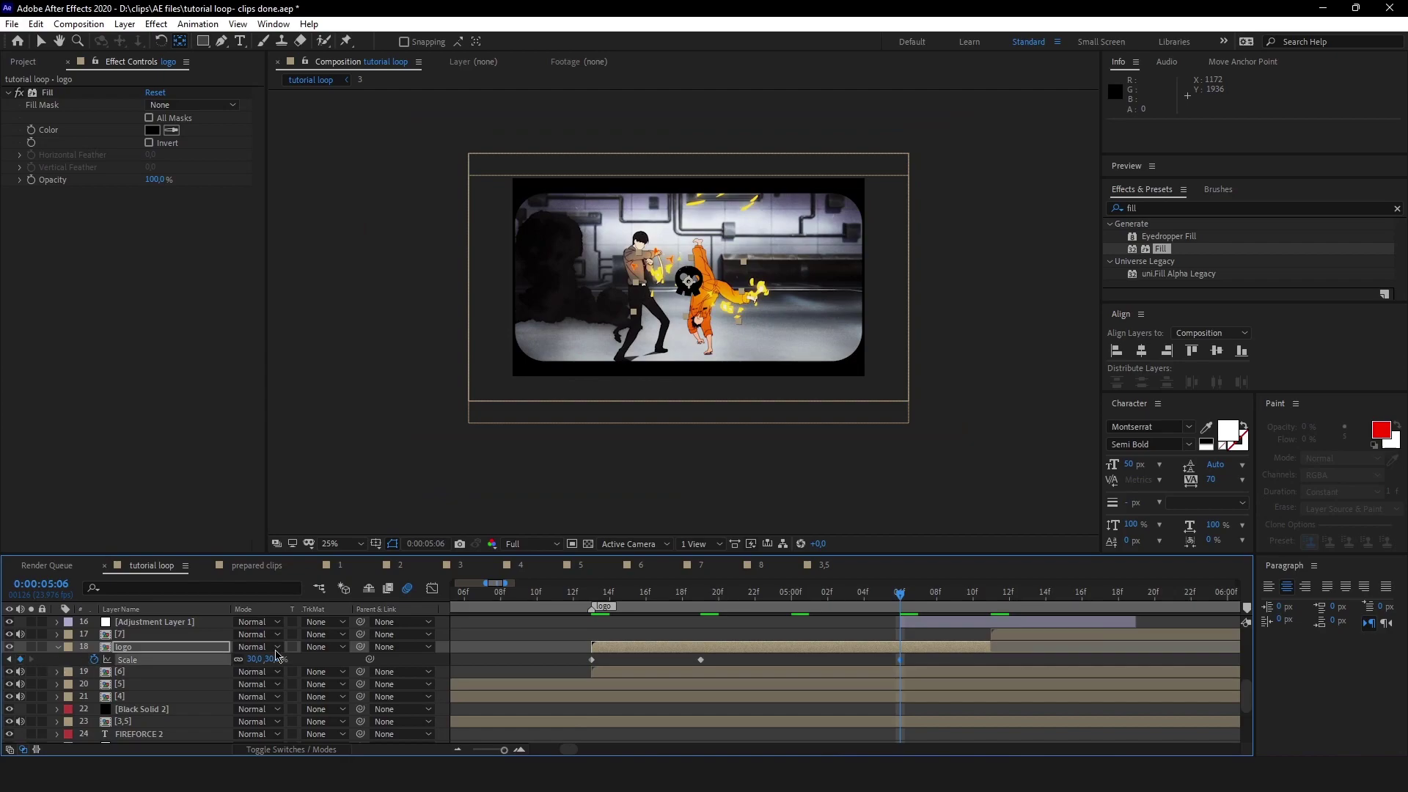
left_click(978, 594)
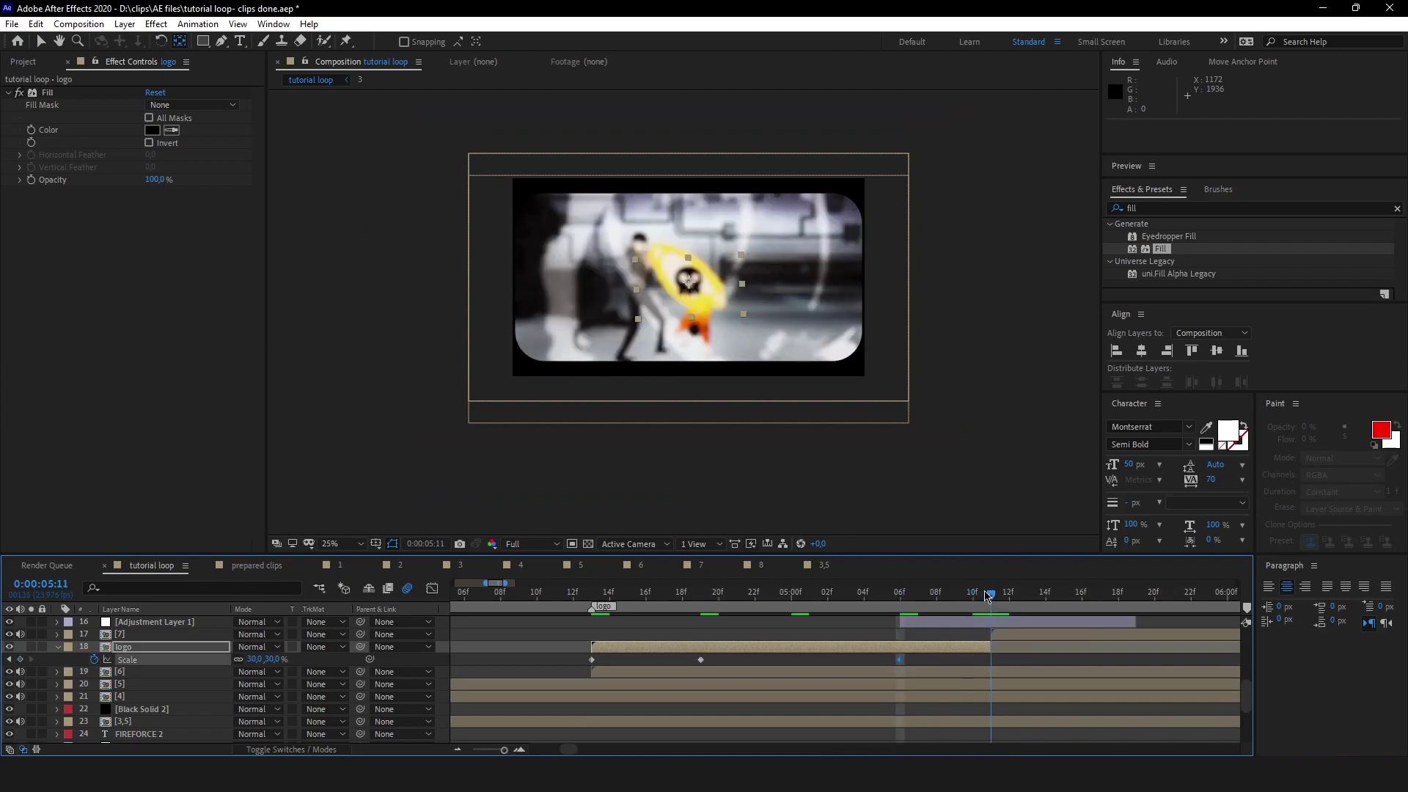
left_click(255, 658)
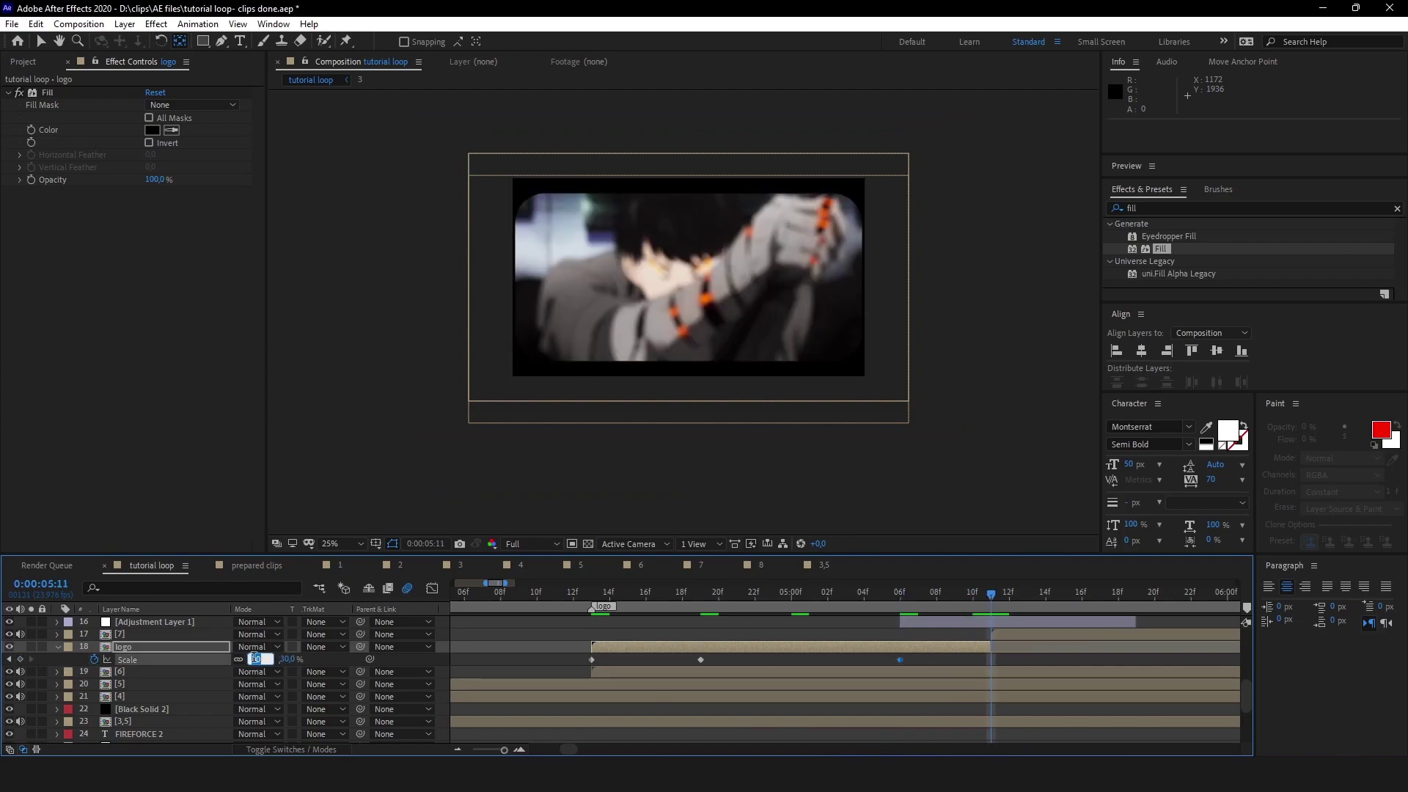
key("Return")
key("space")
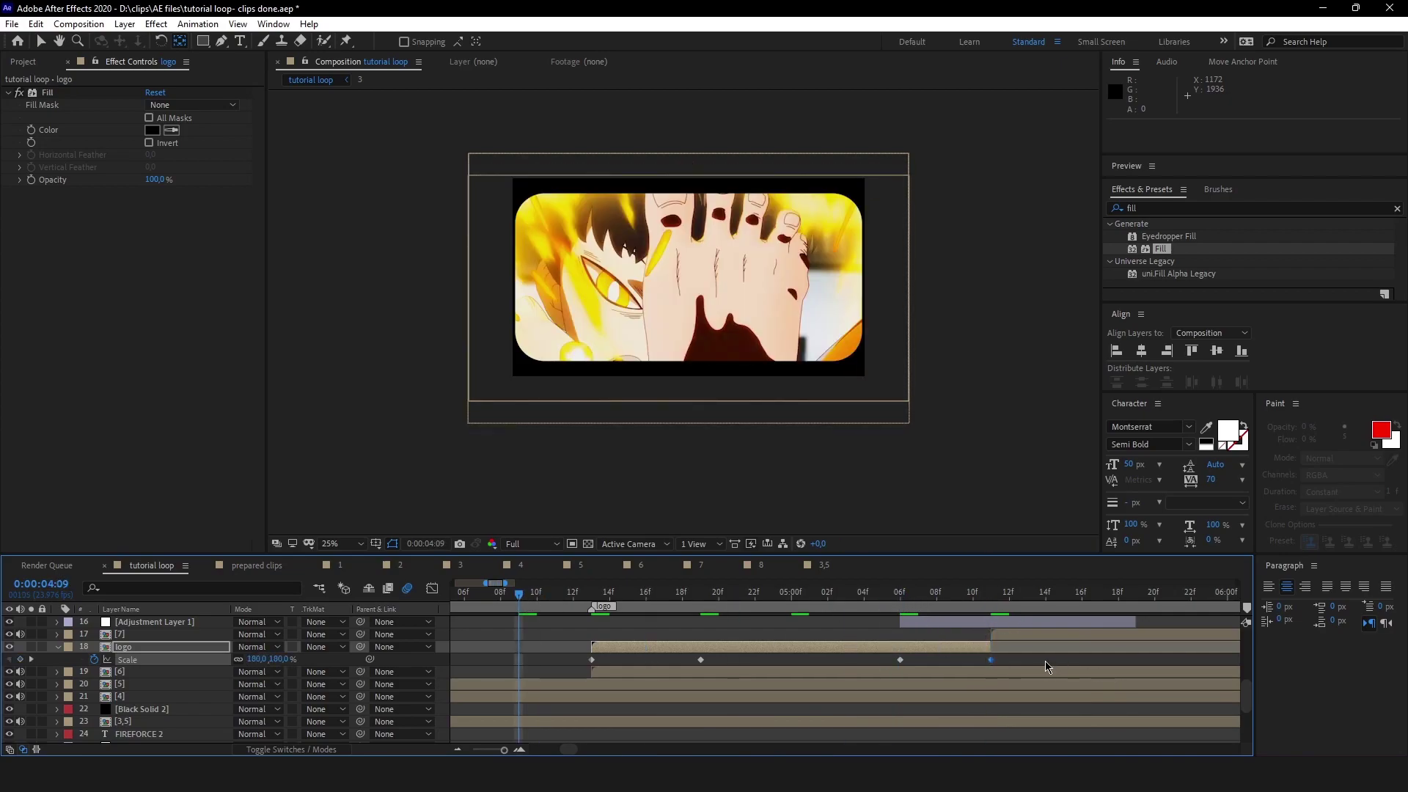
- Apply easing to all four of the logo's Scale keyframes and display their curve in the graph editor
left_click_drag(1032, 666, 587, 656)
scroll(591, 657, "left", 3)
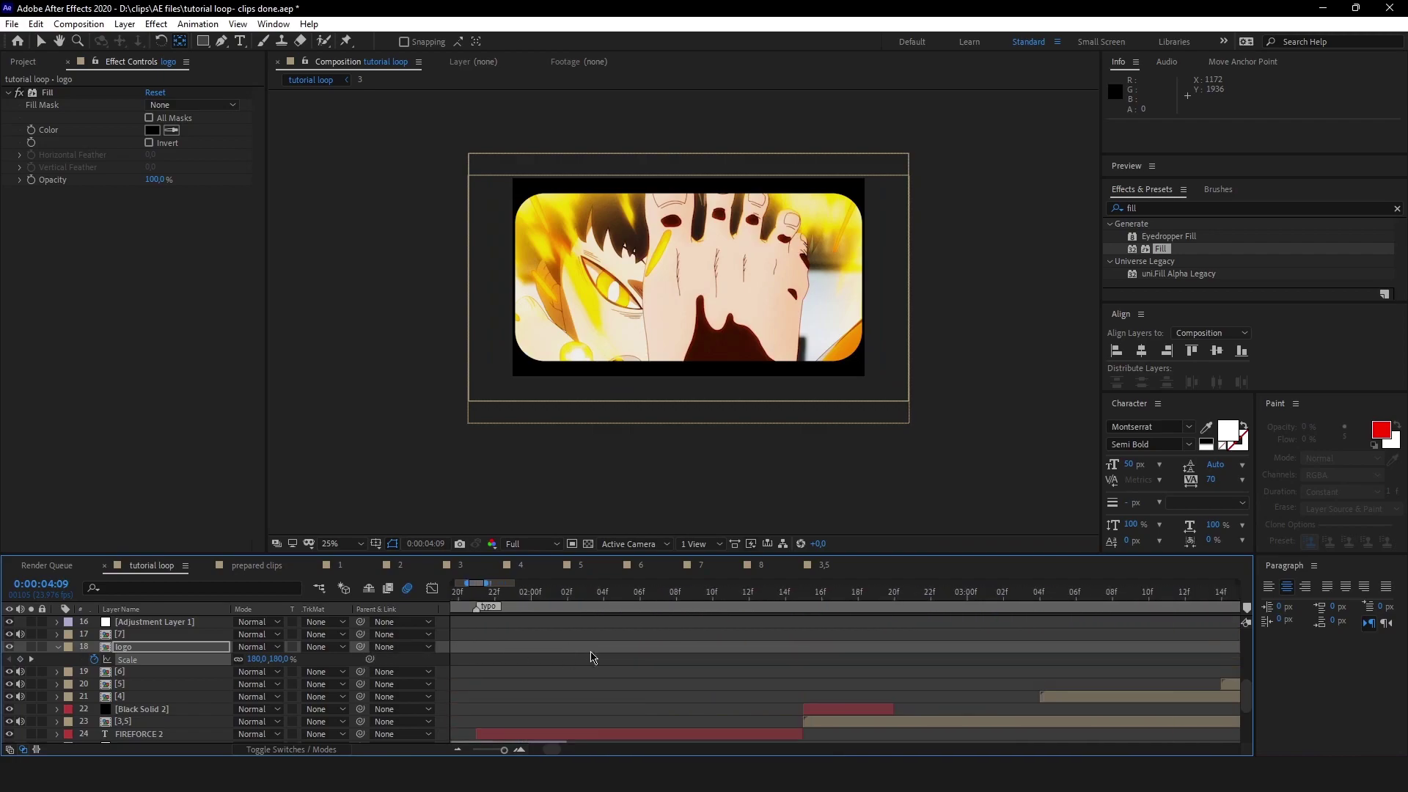
scroll(638, 663, "down", 1)
scroll(660, 663, "down", 2)
scroll(972, 651, "up", 2)
scroll(946, 649, "up", 3, "alt")
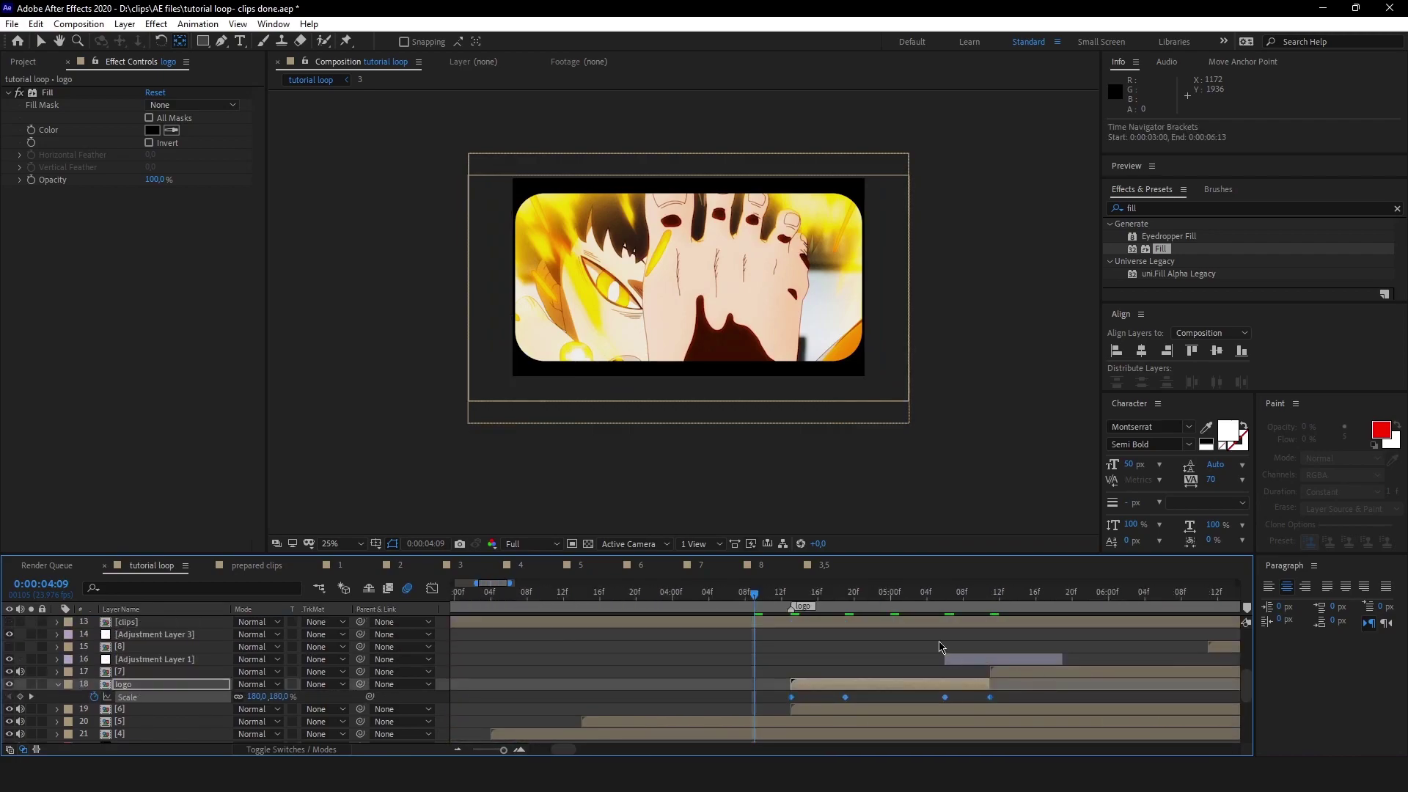
left_click(432, 588)
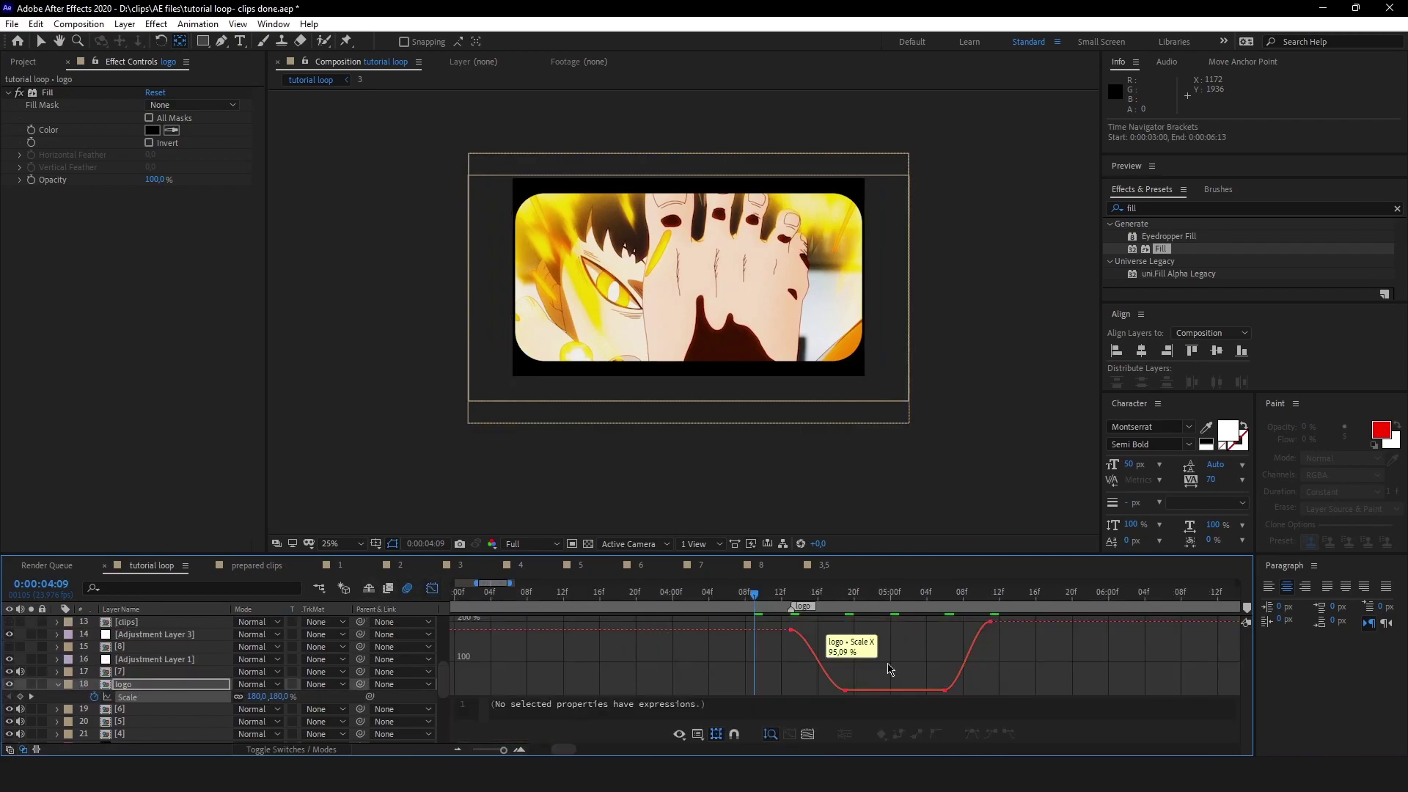
- Reshape the first half of the logo's Scale curve to drop steeply after 0:00:04:13 and flatten into the 0:00:04:19 keyframe
left_click_drag(872, 656, 719, 683)
scroll(854, 687, "up", 2, "alt")
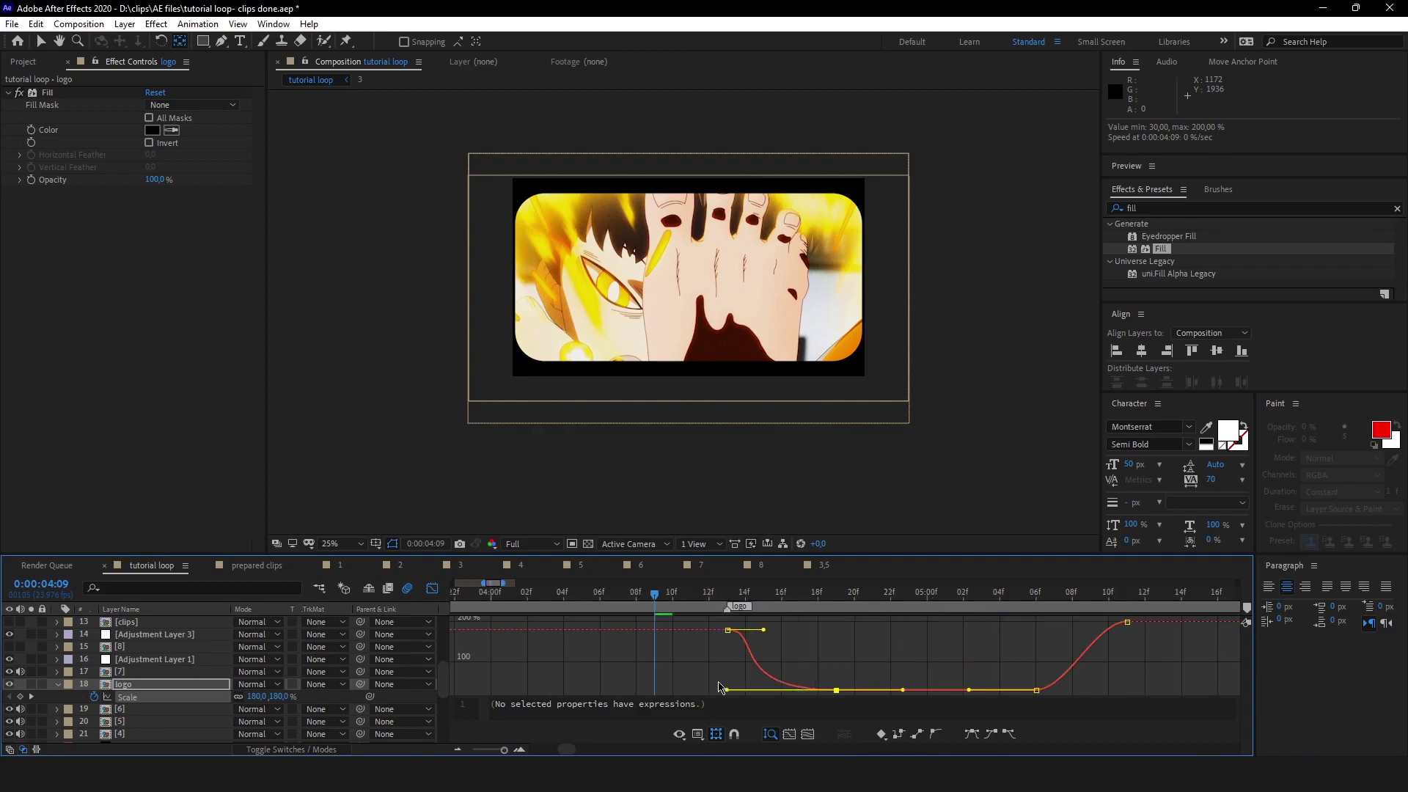
left_click_drag(764, 633, 732, 671)
scroll(753, 645, "down", 1, "alt")
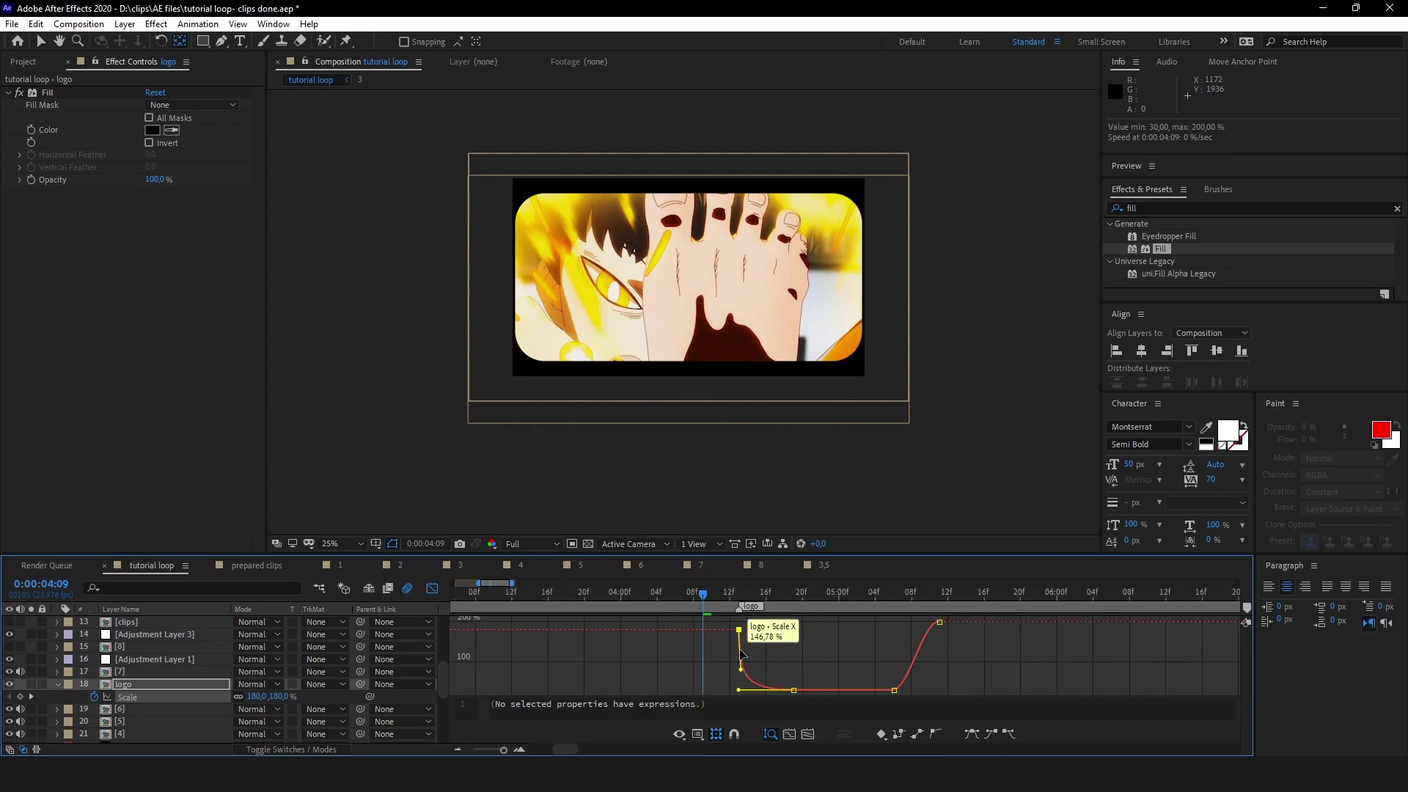
scroll(1006, 683, "up", 1, "alt")
- Reshape the end of the logo's Scale curve to stay flat after 0:00:05:06 and rise steeply into the last keyframe, then preview it
left_click_drag(844, 664, 869, 689)
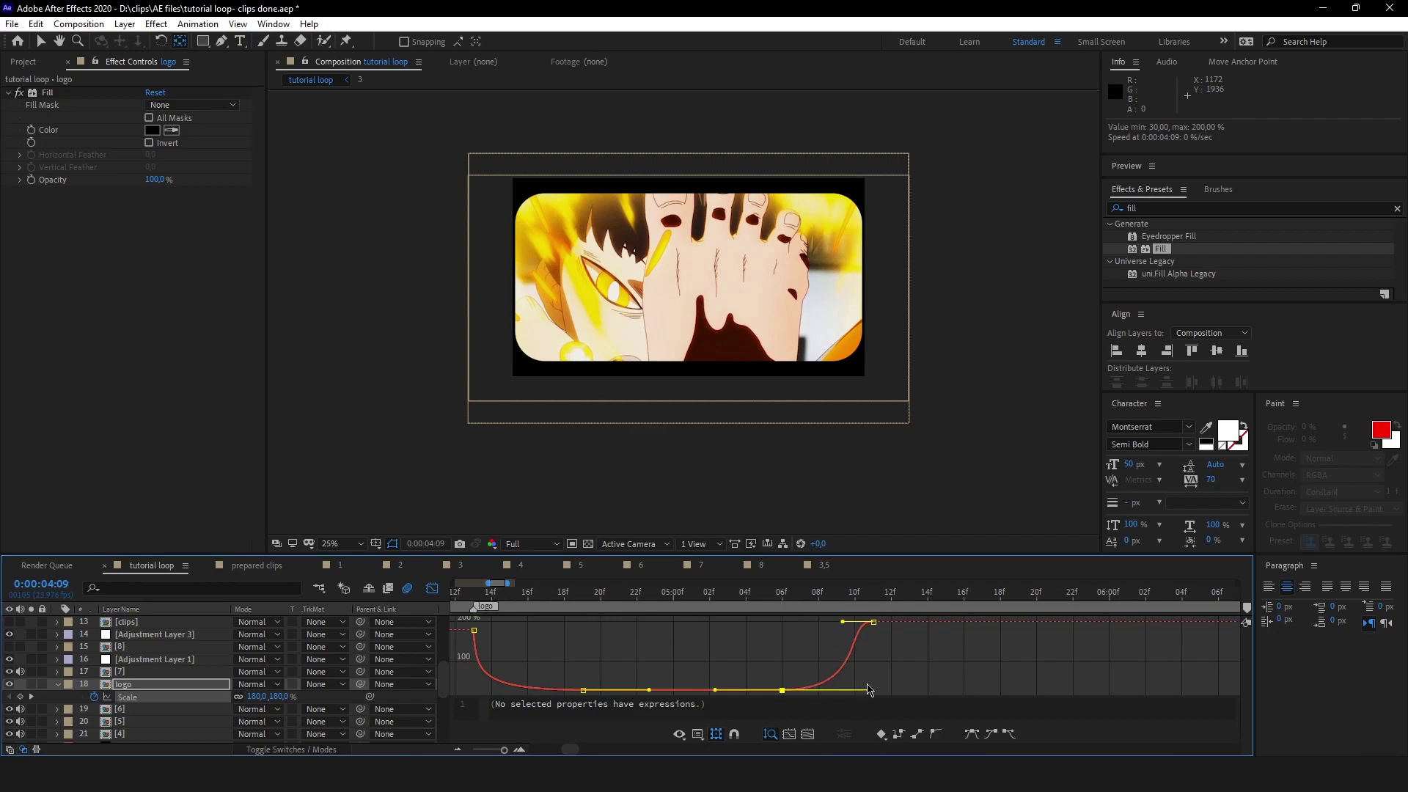
left_click_drag(844, 622, 868, 668)
key("space")
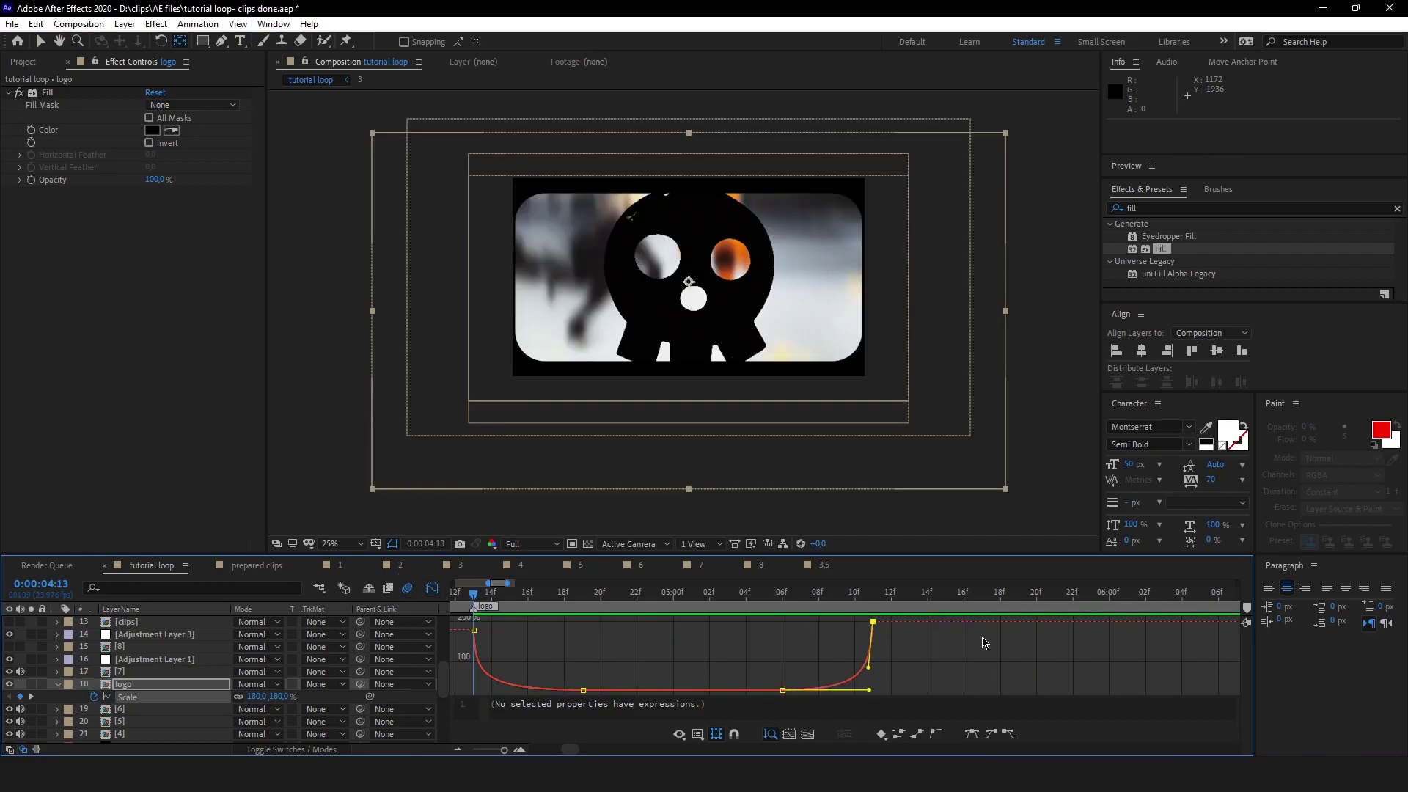
key("space")
- Leave the graph editor, move the last logo Scale keyframe to 0:00:05:10 and raise its value to 574%
left_click(432, 588)
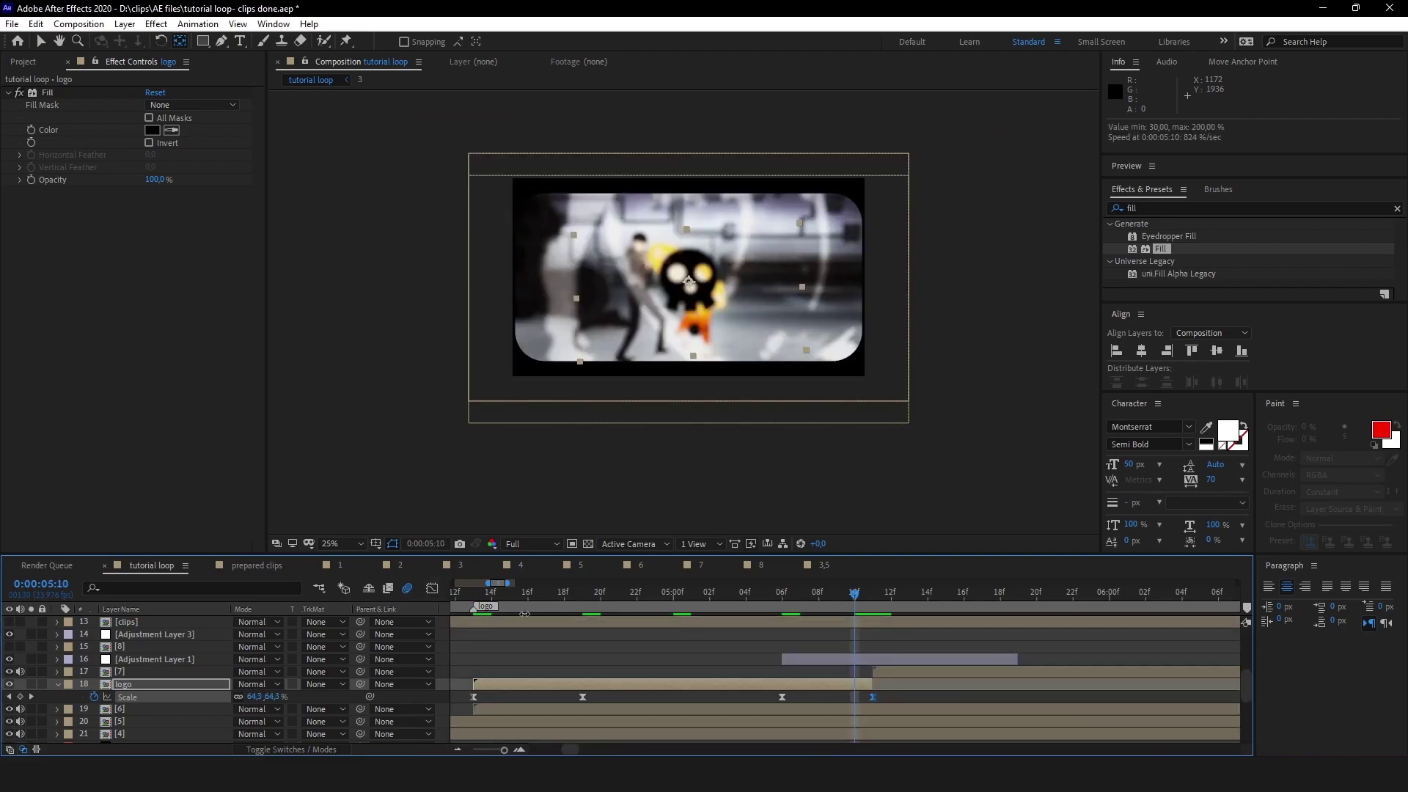
left_click_drag(872, 696, 861, 702)
left_click(871, 699)
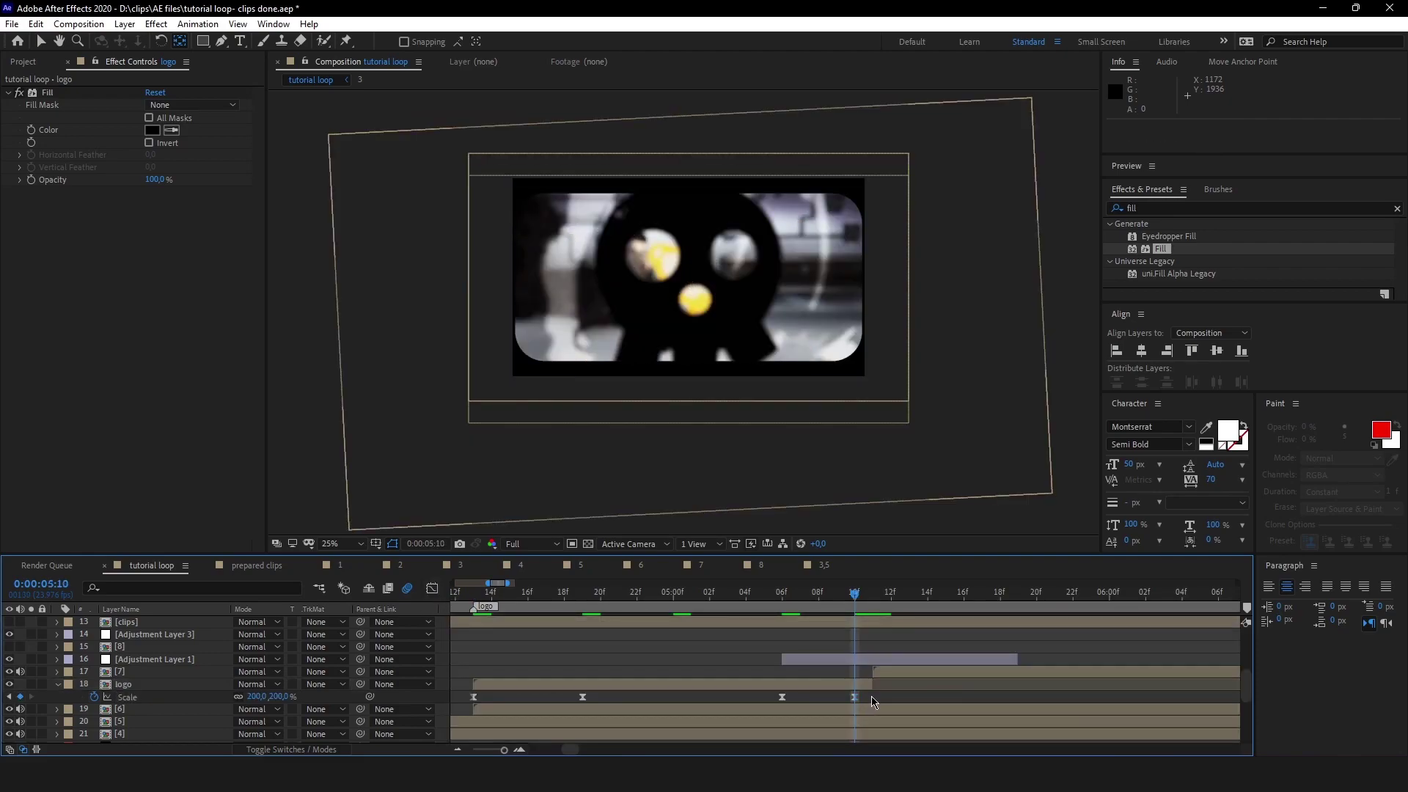
left_click(855, 698)
left_click_drag(274, 697, 531, 697)
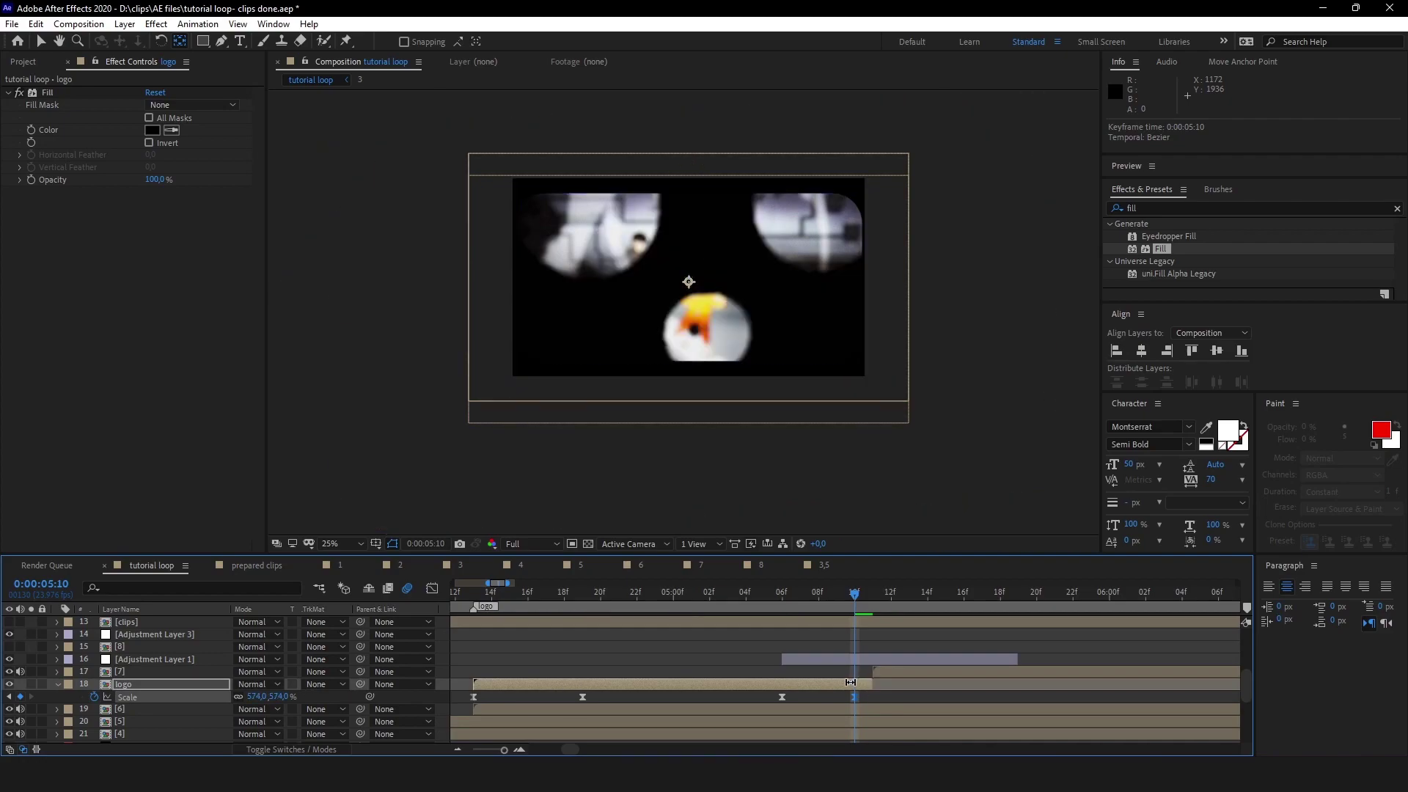
- Play back the edit to review the logo's zoom transition in context with the surrounding clips
left_click(782, 595)
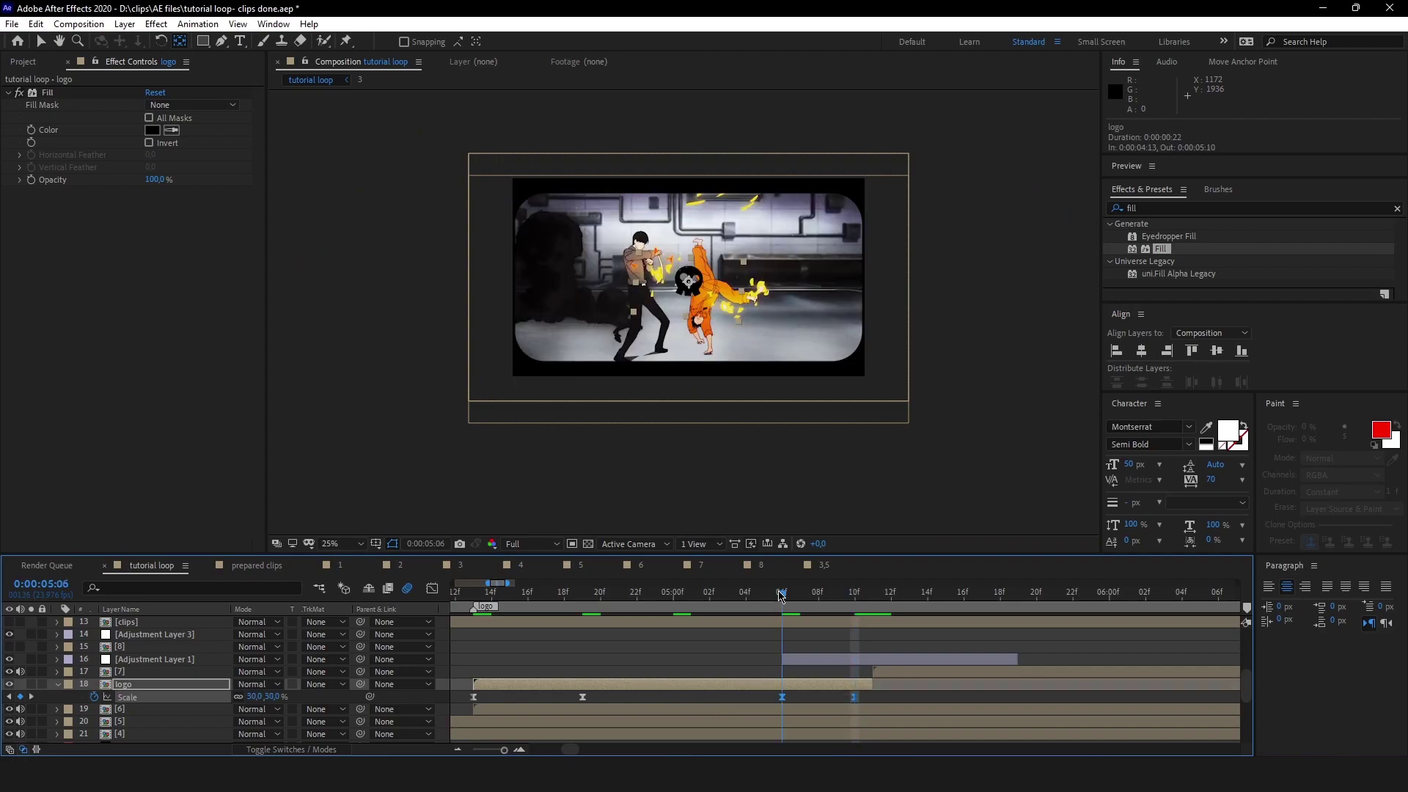
key("space")
key("space")
key("space")
scroll(629, 637, "down", 2)
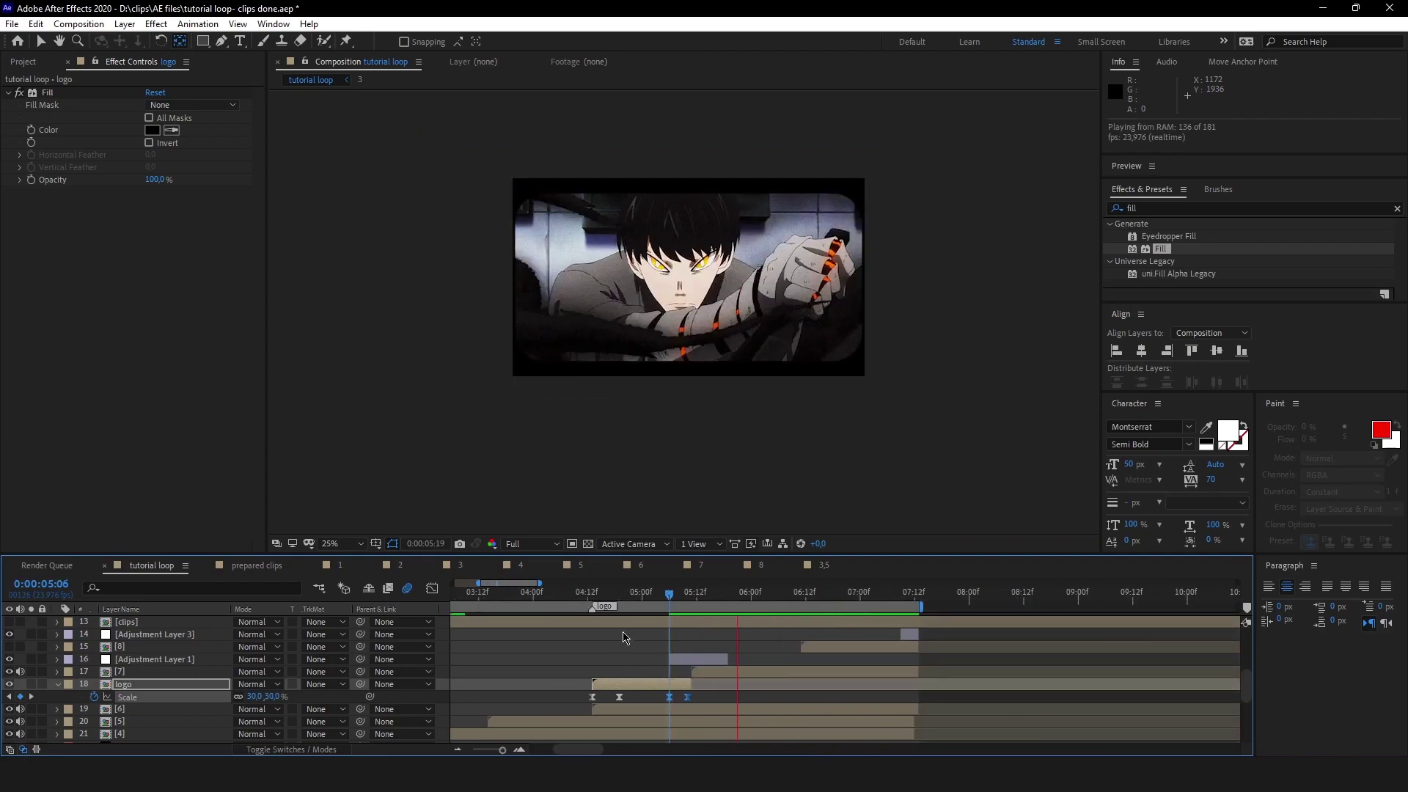
scroll(813, 668, "down", 3)
scroll(813, 662, "down", 2)
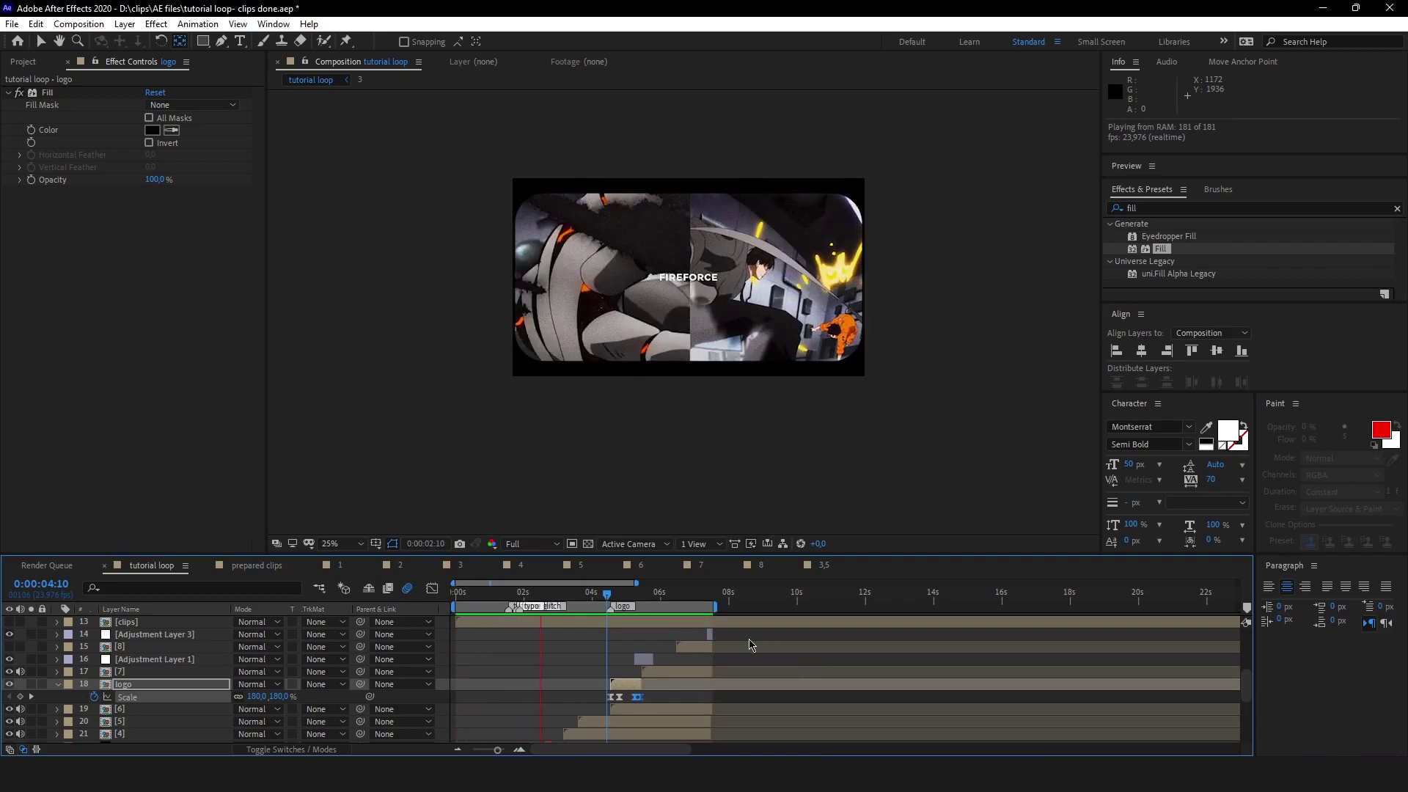
scroll(750, 646, "up", 4)
key("space")
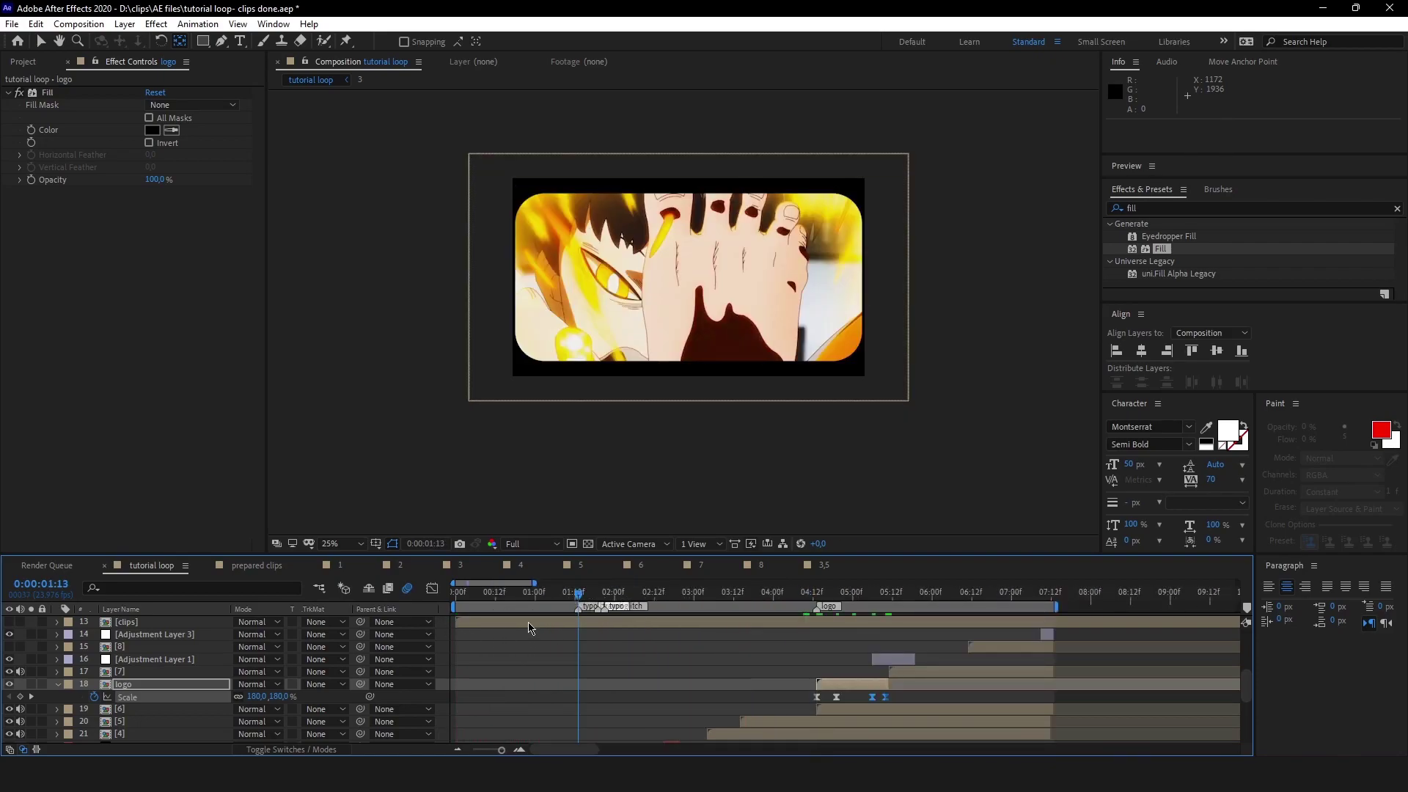
- Add an Opacity keyframe to the typo bar's black solid (layer 6) at 0:00:01:13 and move it to 0:00:01:19
scroll(542, 627, "up", 5)
key("Page_Up")
key("Page_Up")
key("Page_Up")
key("space")
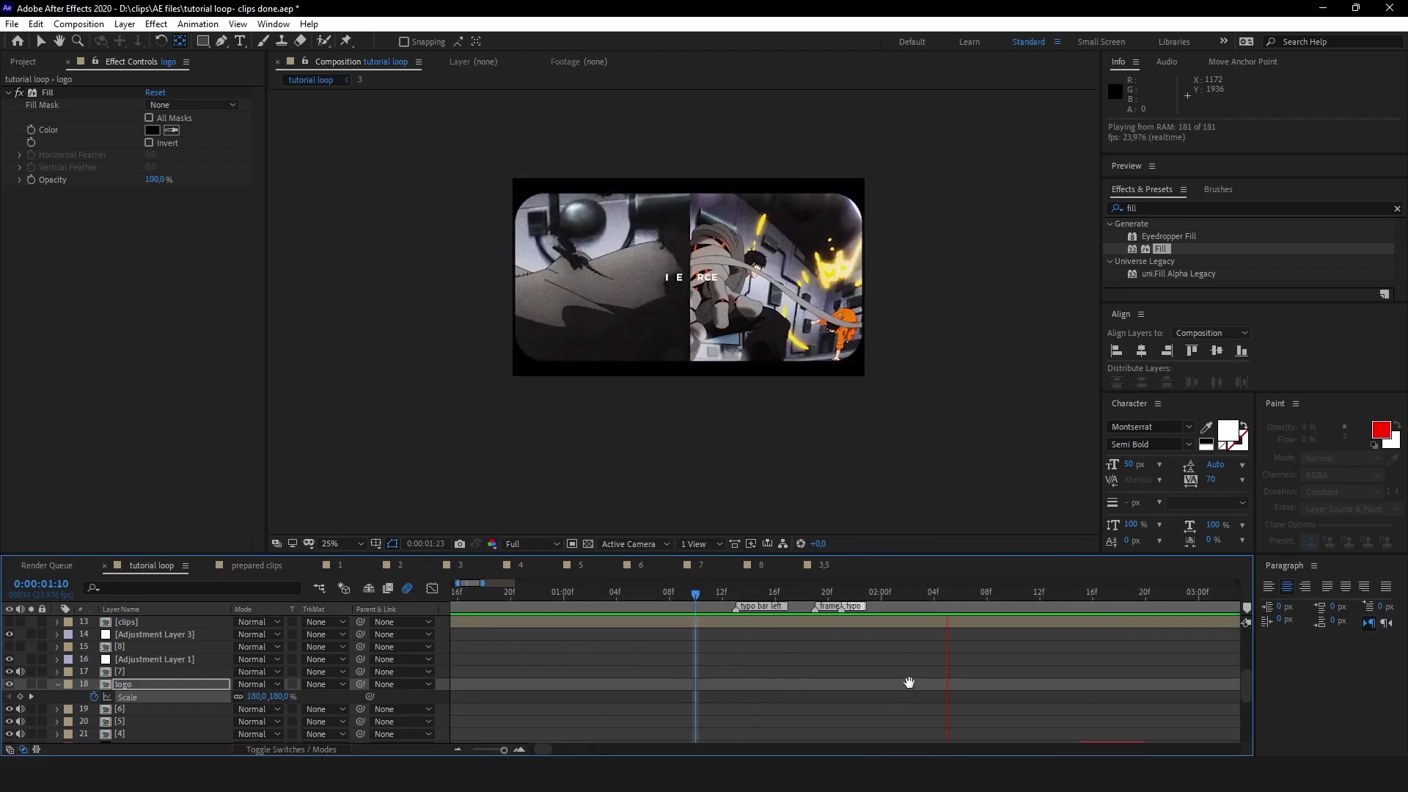
scroll(744, 632, "up", 3)
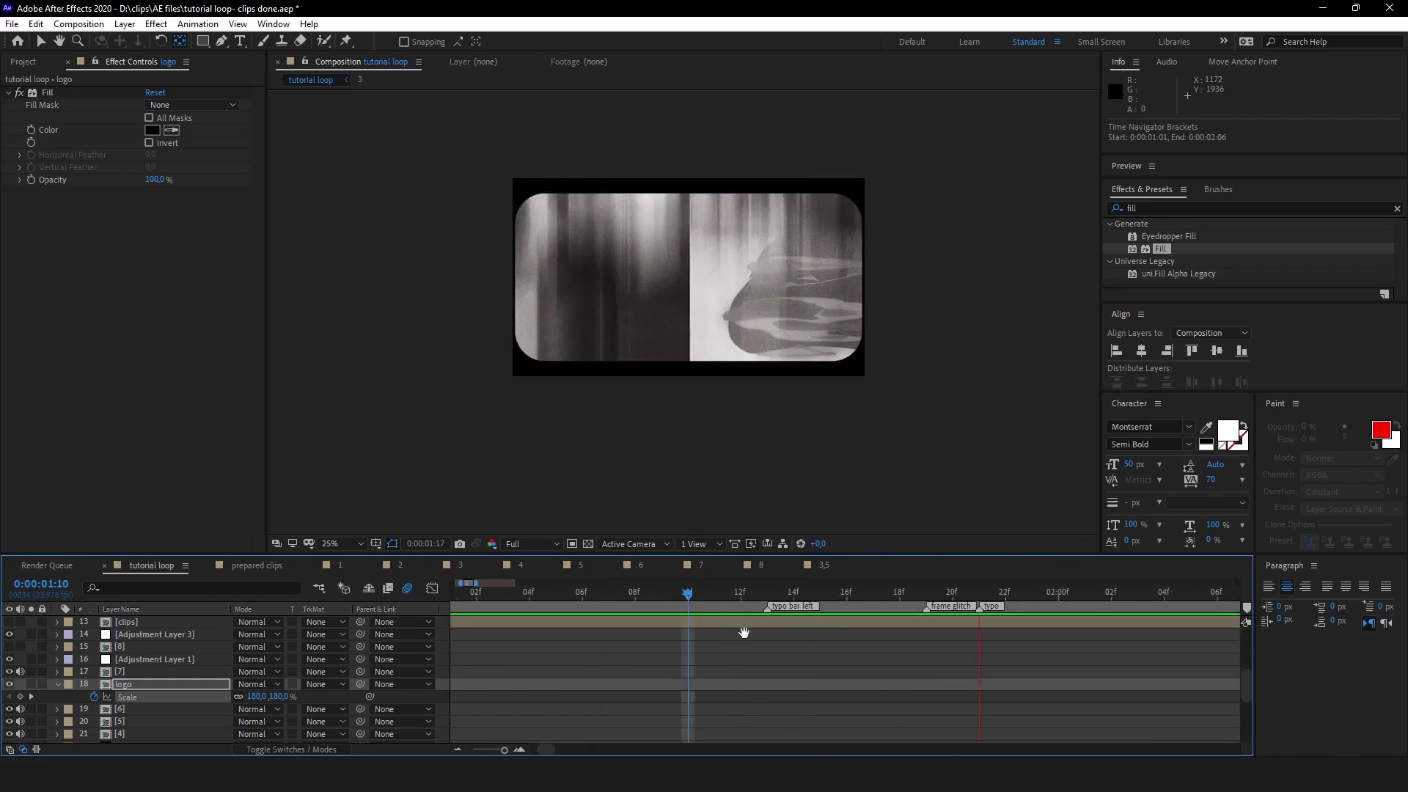
scroll(778, 653, "up", 5)
left_click(799, 670)
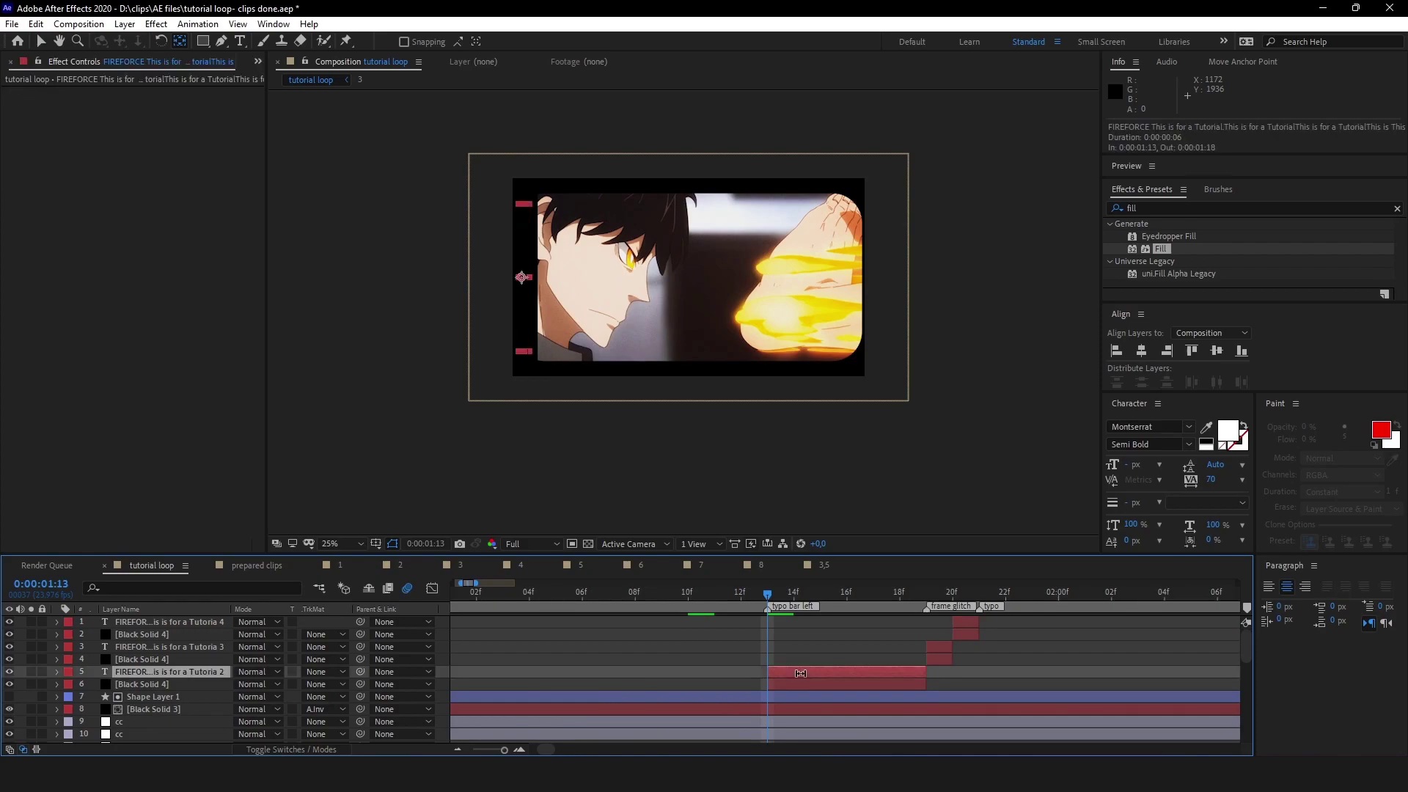
left_click(794, 685)
key("t")
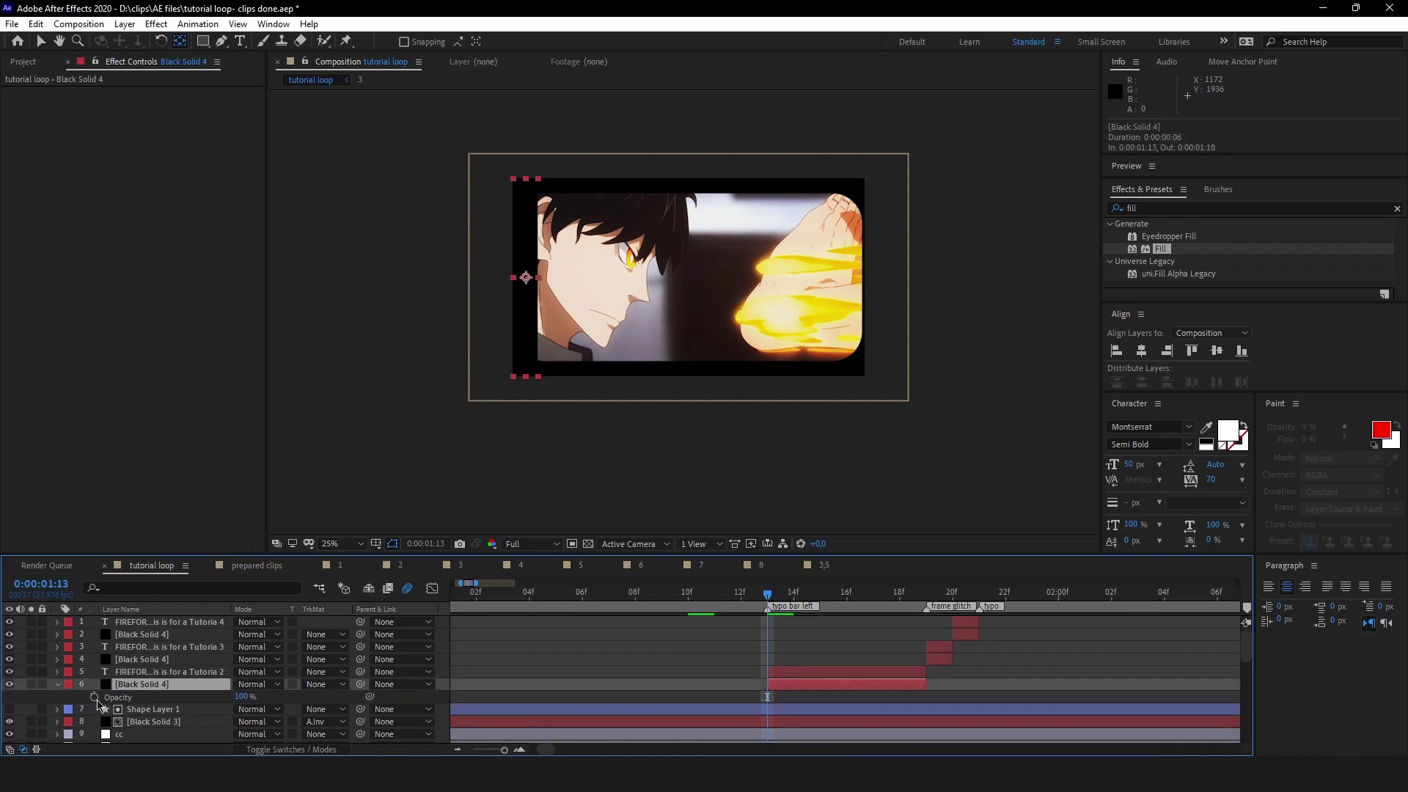
left_click(93, 697)
left_click_drag(768, 697, 926, 701)
- Remove the Opacity keyframes from the typo bar's text layer (layer 5) and reset its Opacity to 100%
left_click(887, 673)
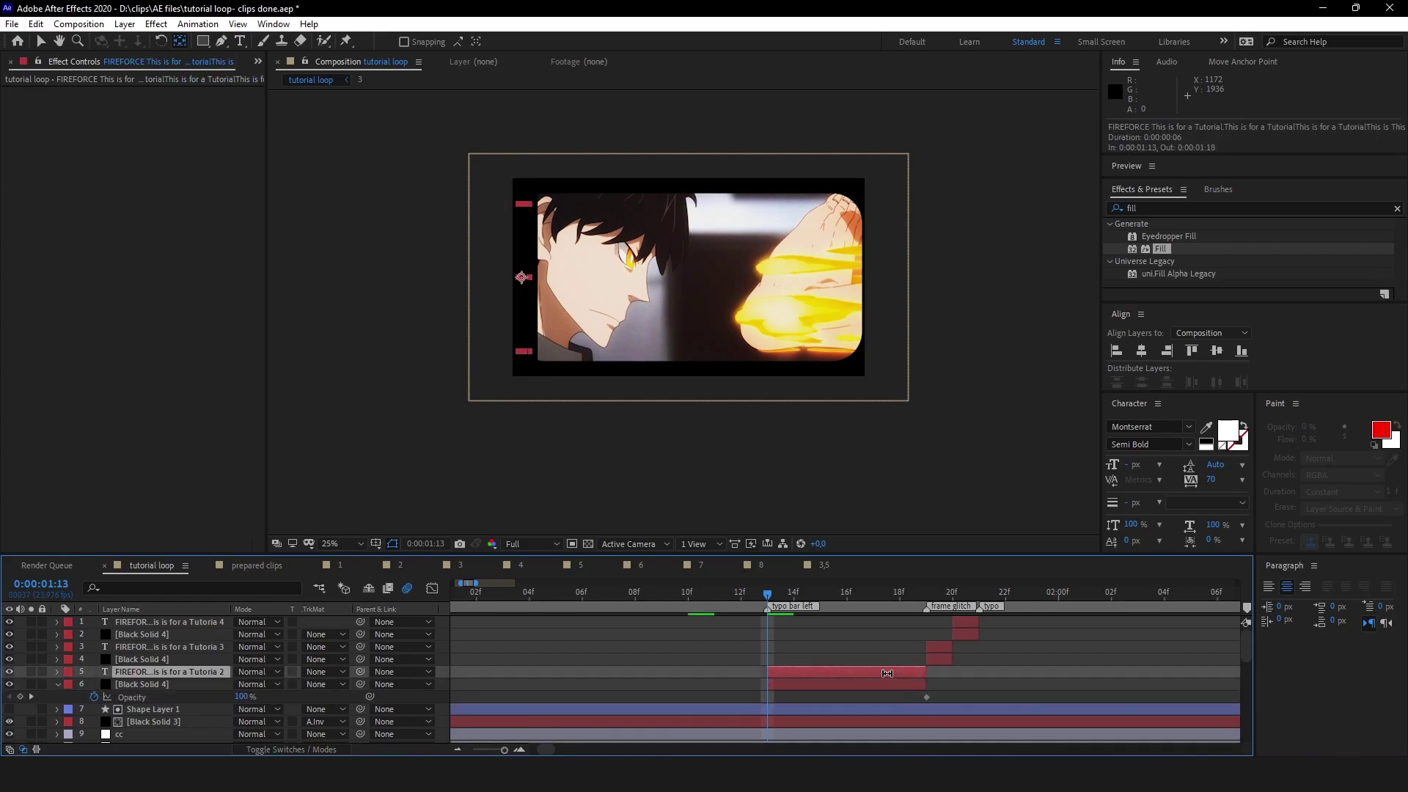
key("t")
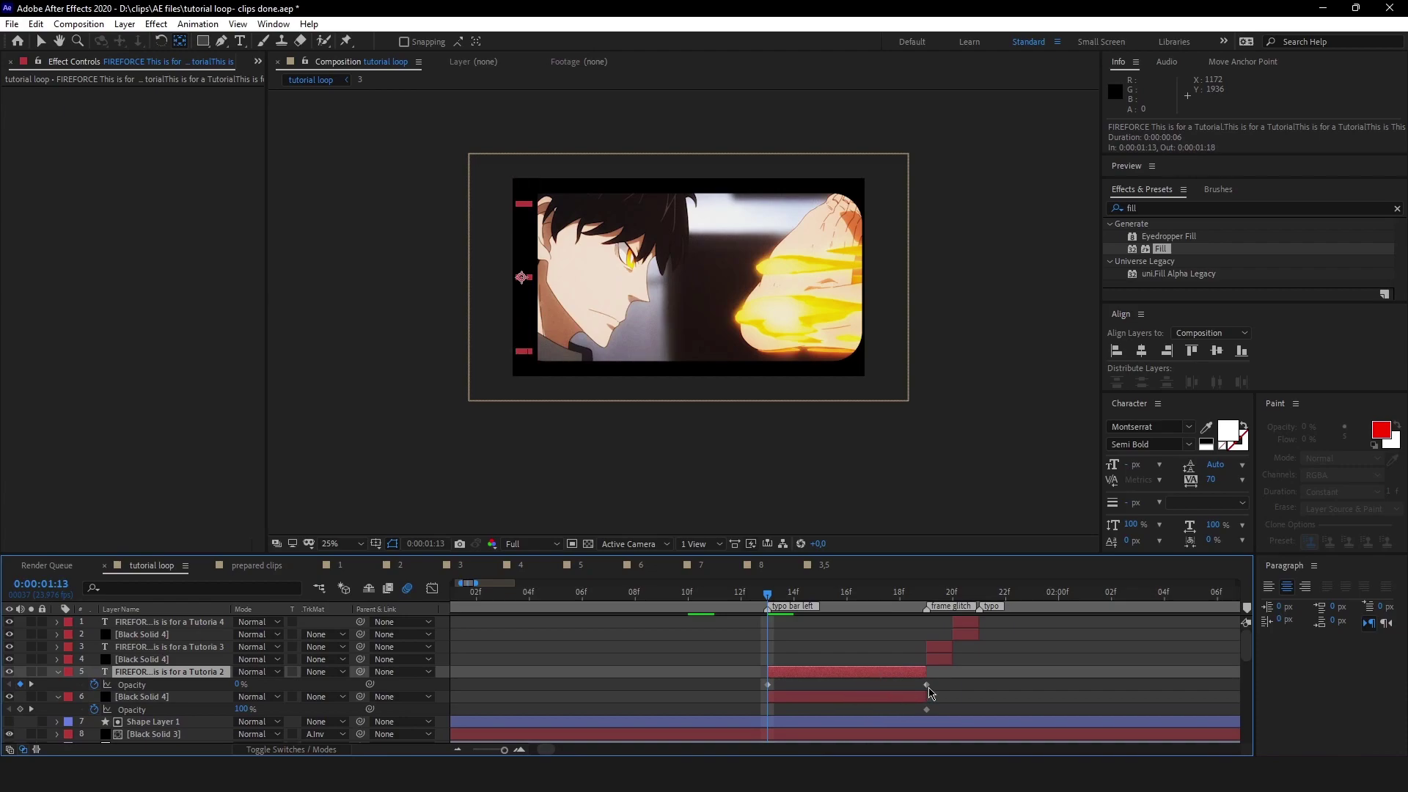
left_click_drag(965, 681, 720, 689)
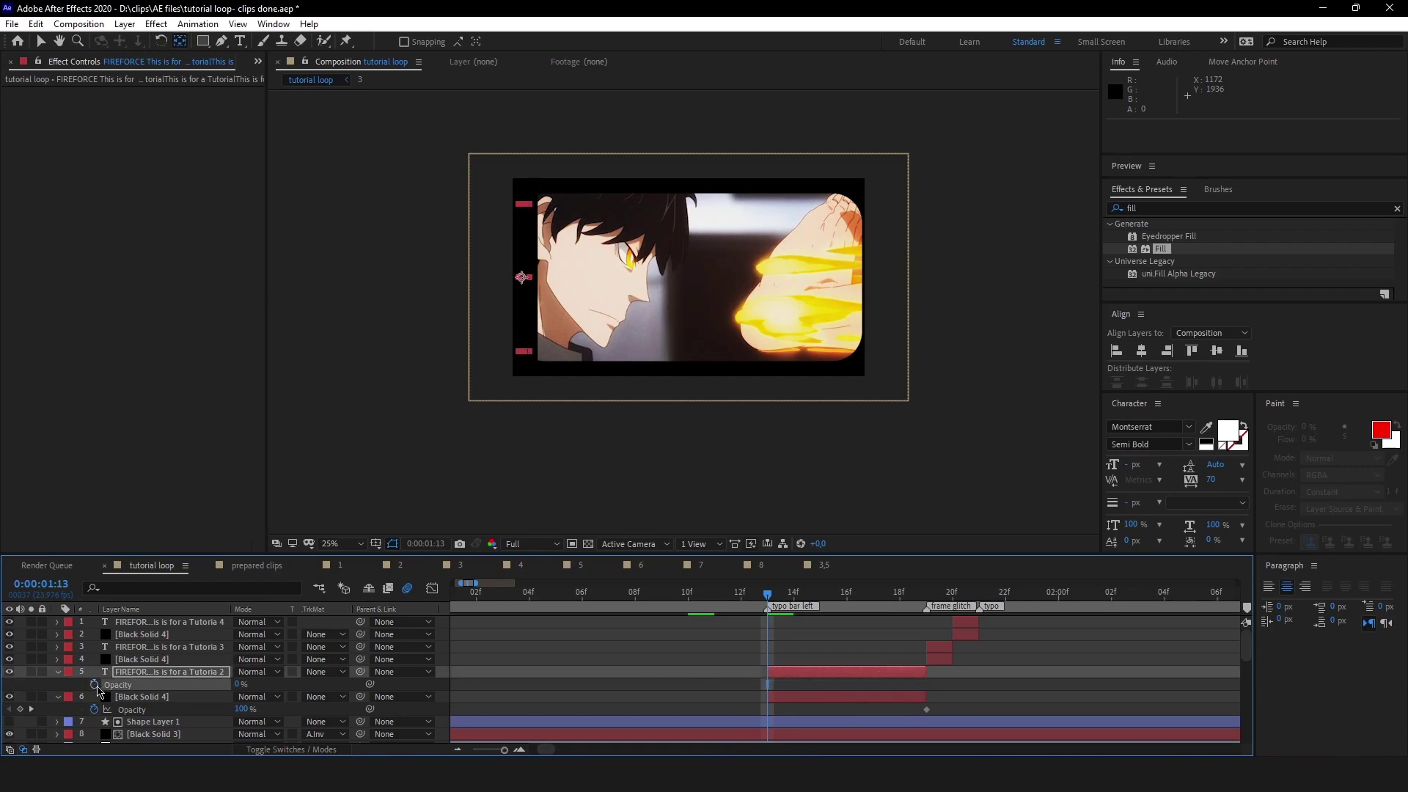
right_click(132, 680)
left_click(151, 599)
left_click(135, 673)
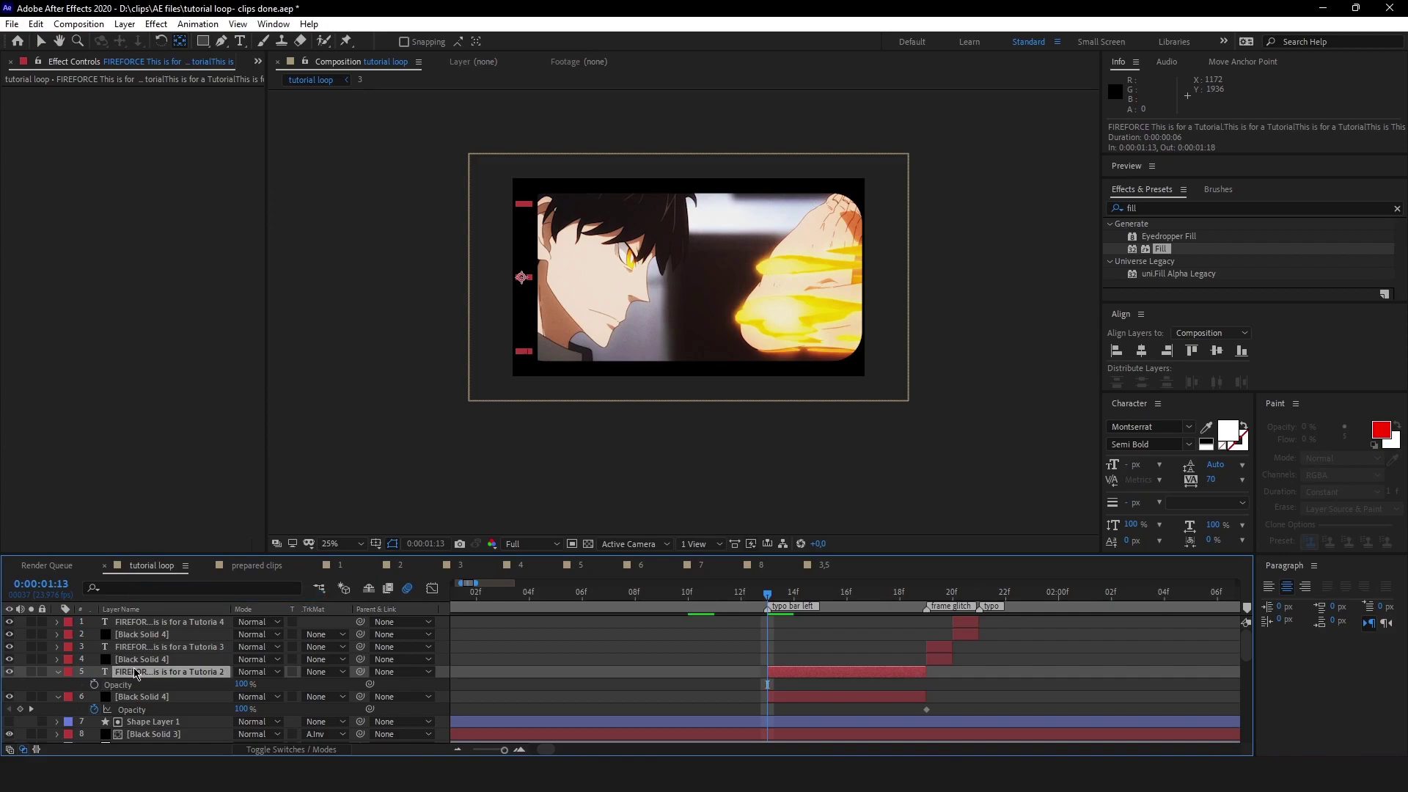
key("u")
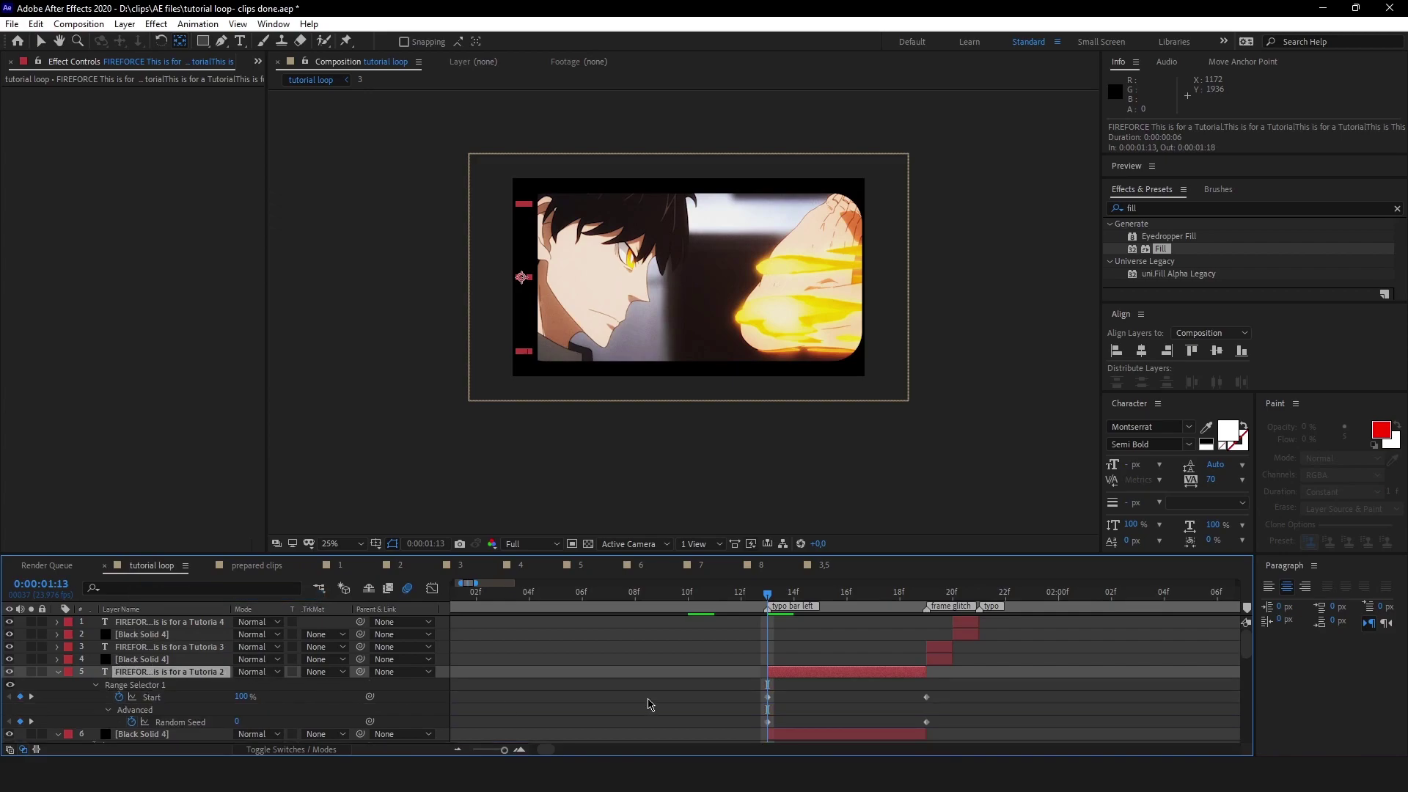
key("u")
- Set the typo bar black solid's (layer 6) first Opacity keyframe at 0:00:01:13 to 0% and play back the edit
left_click(812, 682)
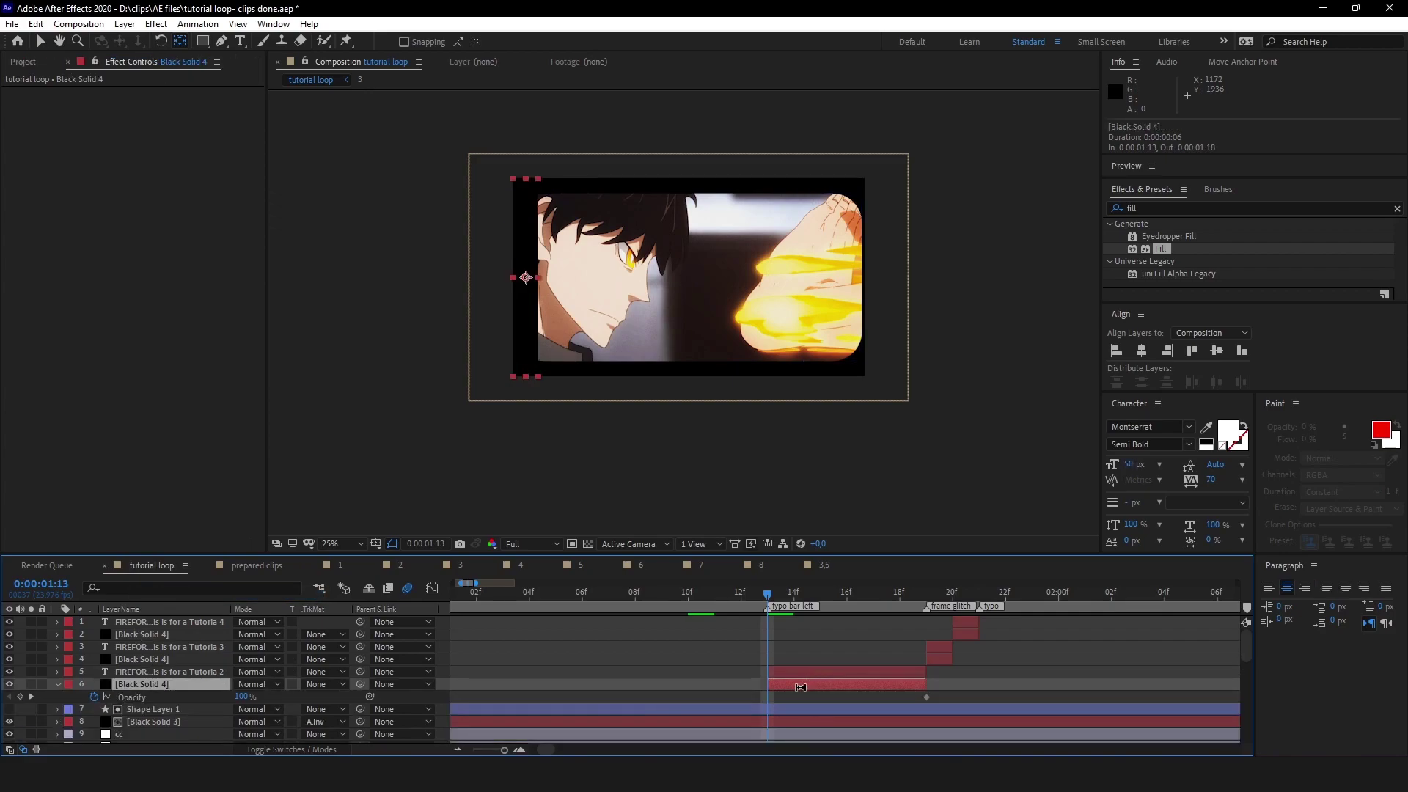
left_click_drag(247, 698, 6, 694)
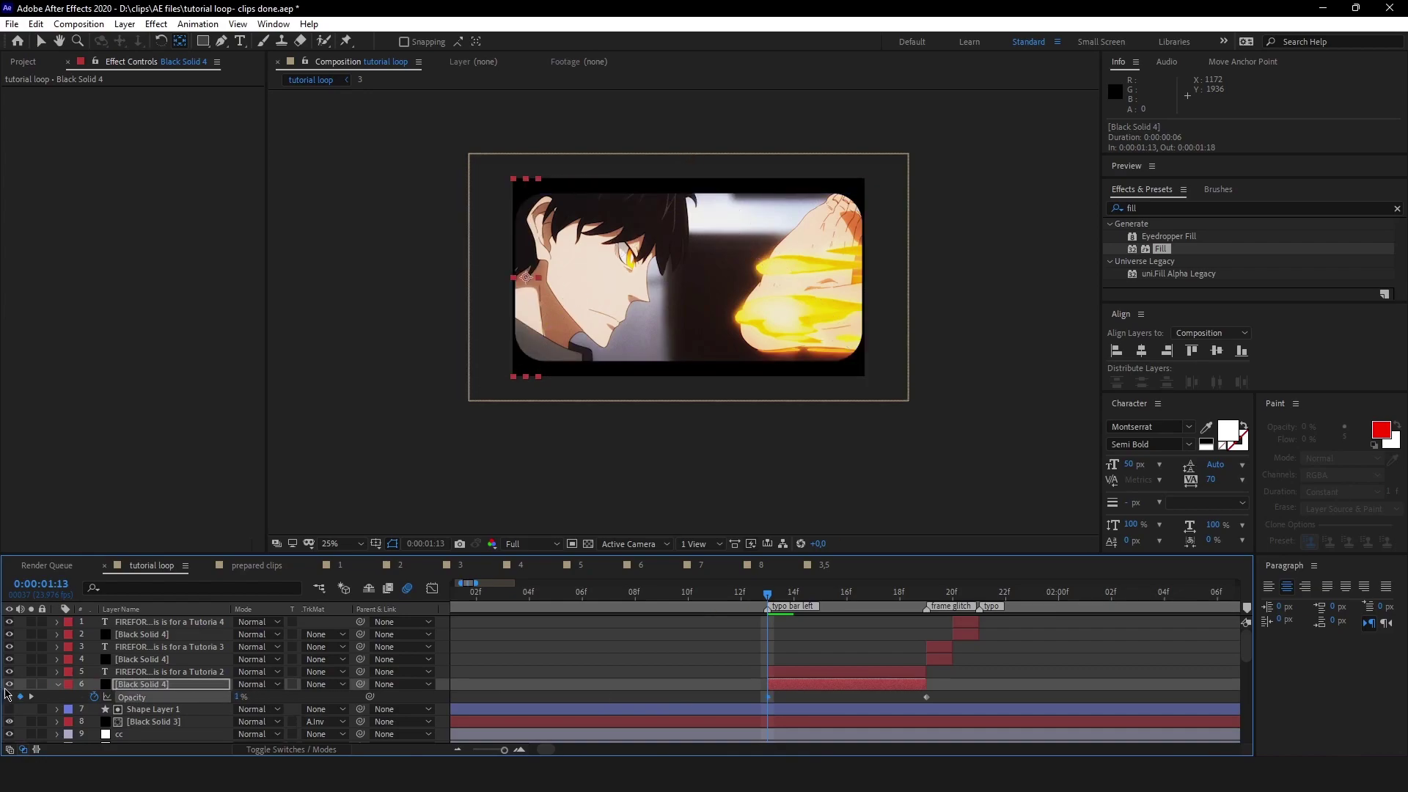
key("space")
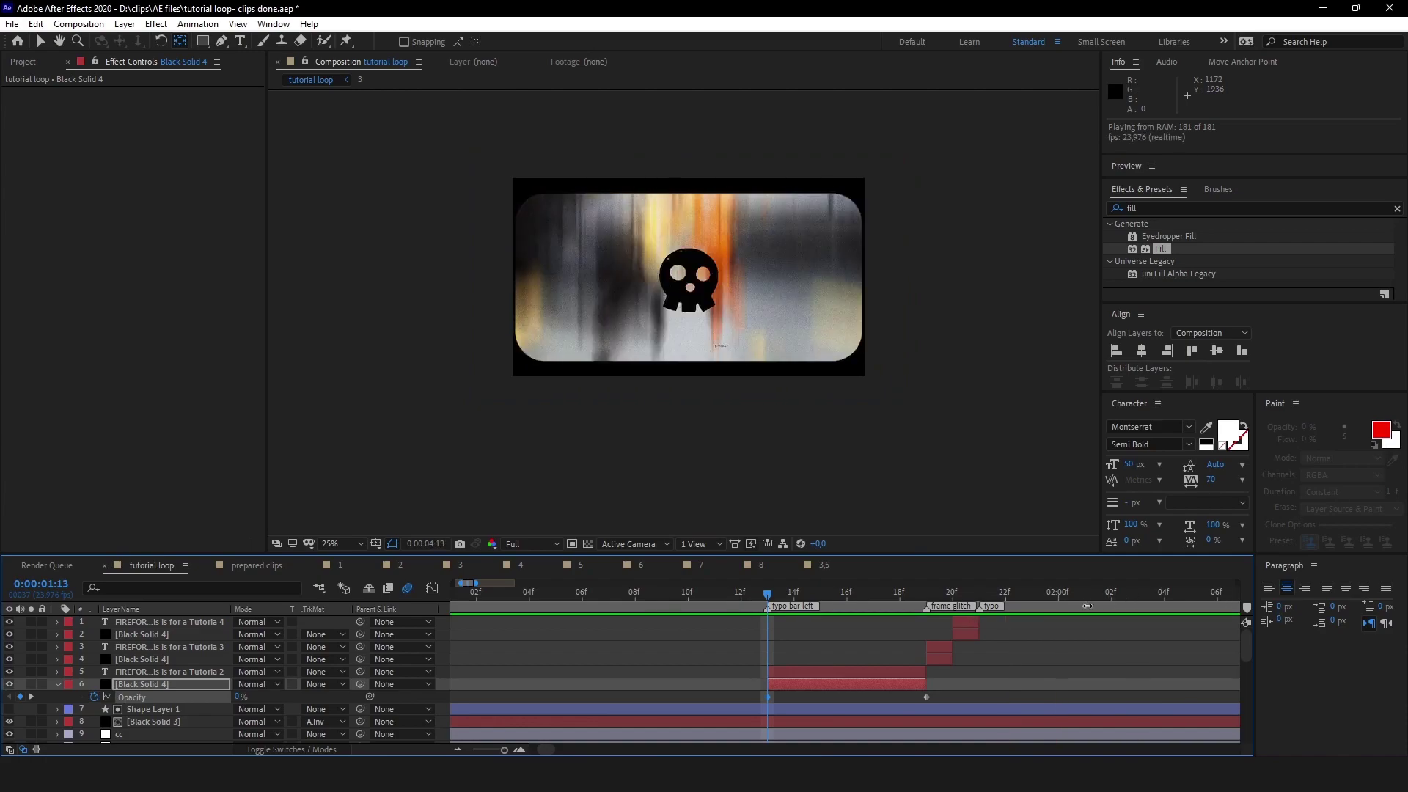
scroll(831, 661, "down", 1)
key("space")
scroll(917, 641, "up", 1)
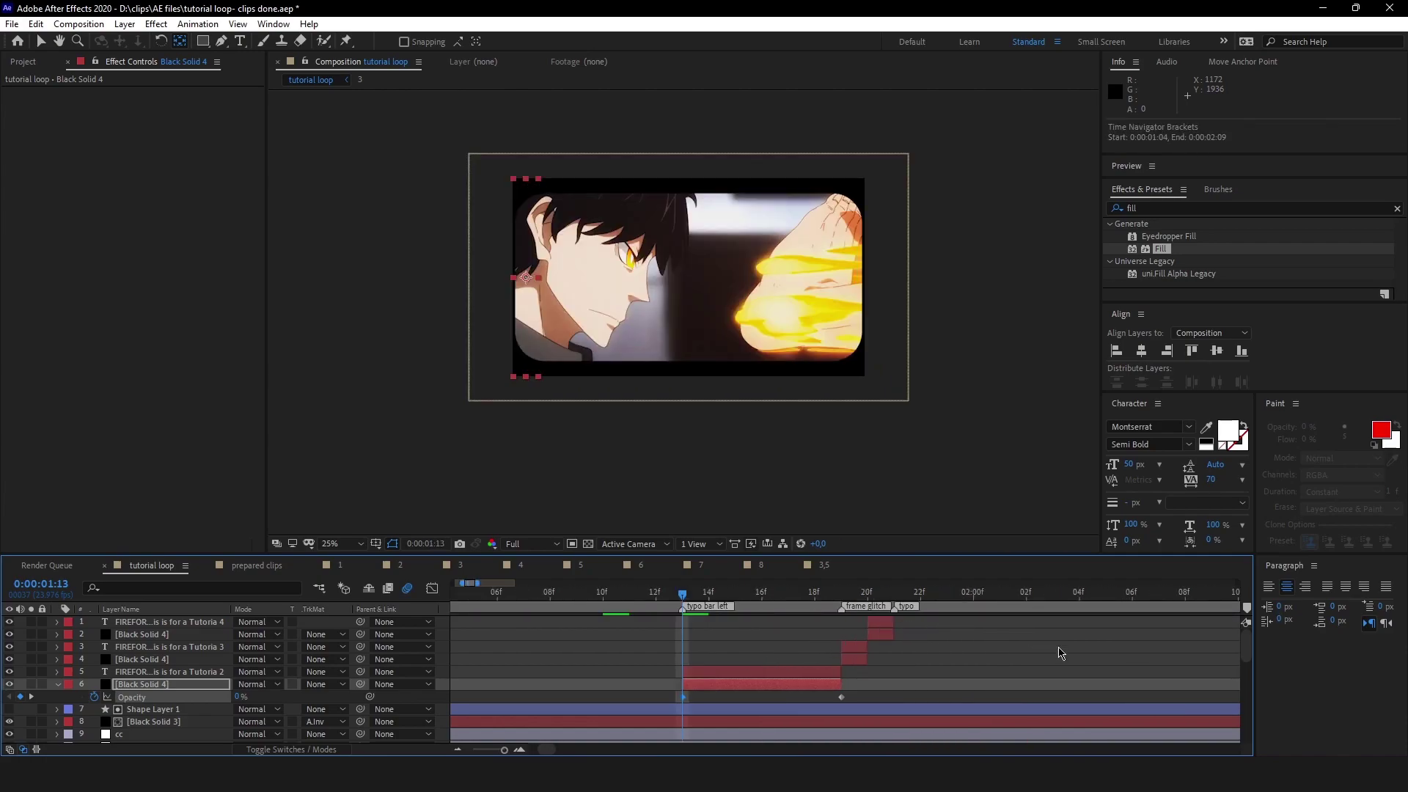
- Inspect the FIREFORCE 2 title layer at 0:00:01:22 and review the layer timing across the whole composition
left_click(921, 597)
scroll(935, 649, "down", 7)
left_click(935, 635)
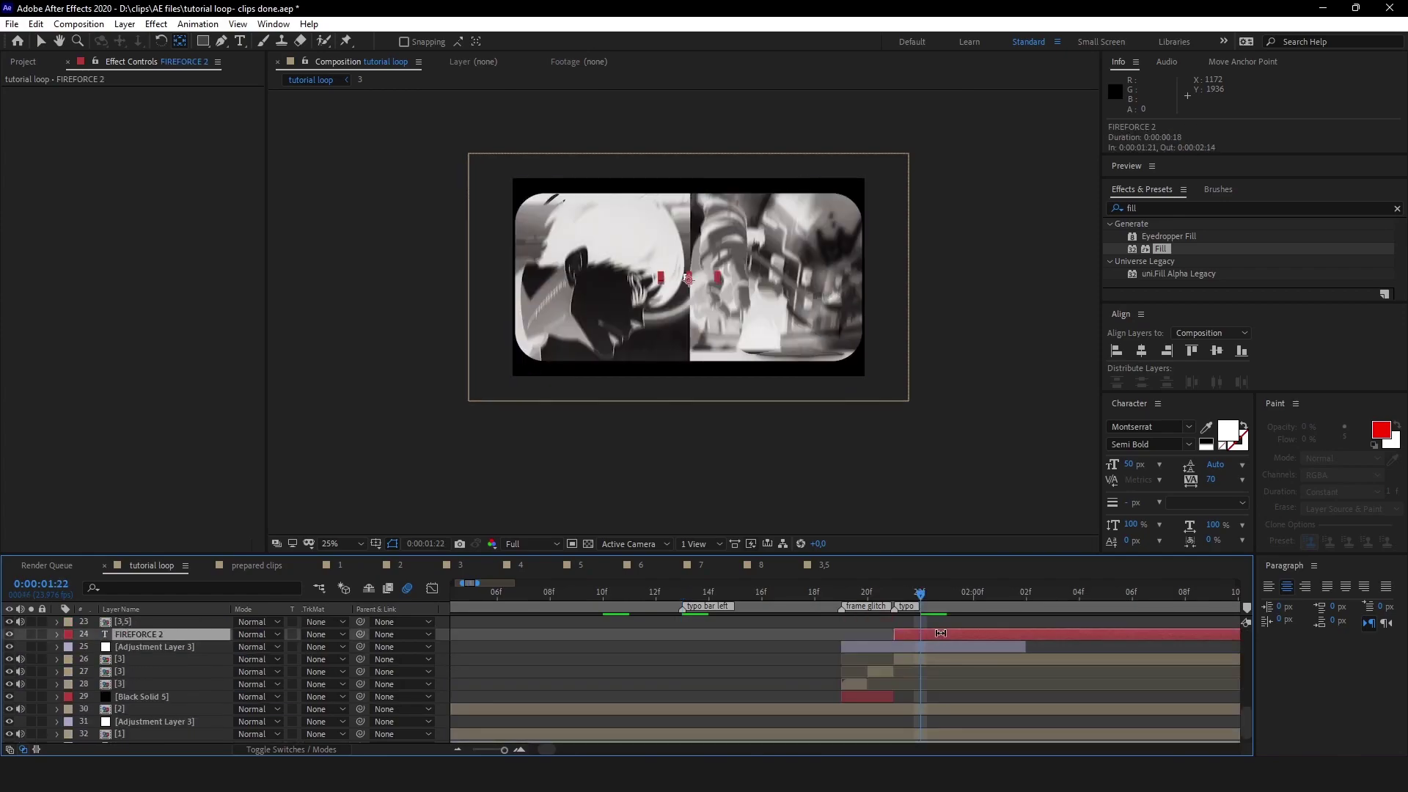
scroll(760, 643, "down", 6, "alt")
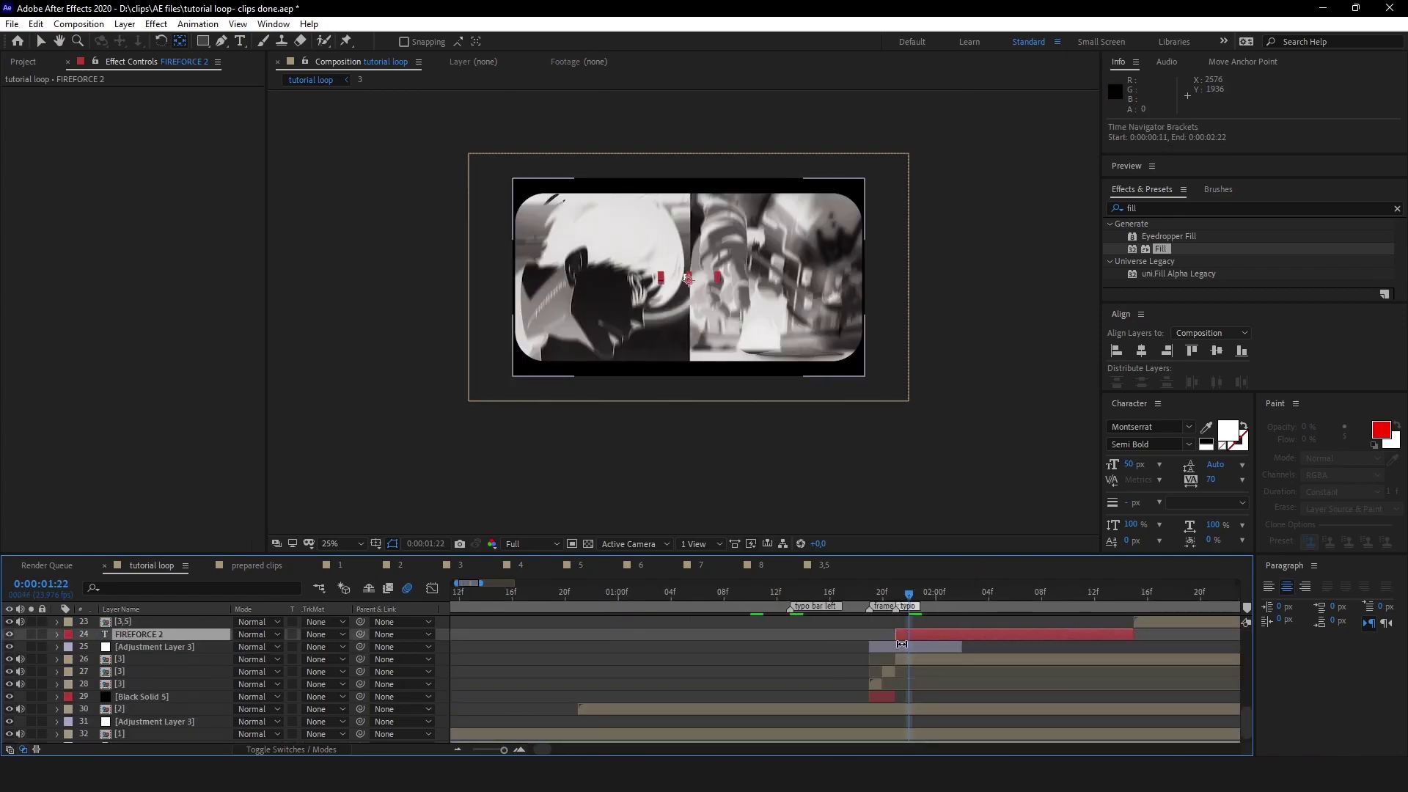
scroll(760, 638, "up", 7)
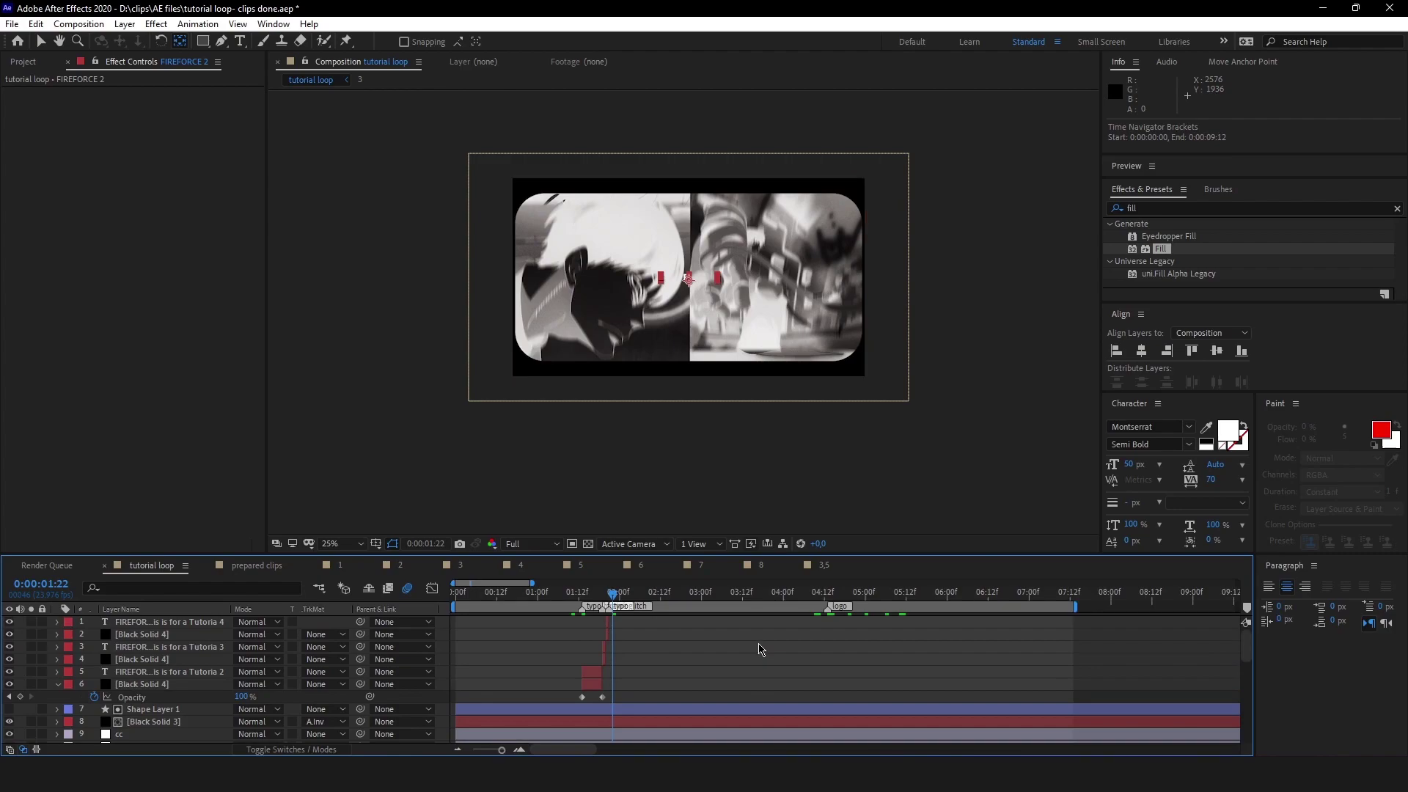